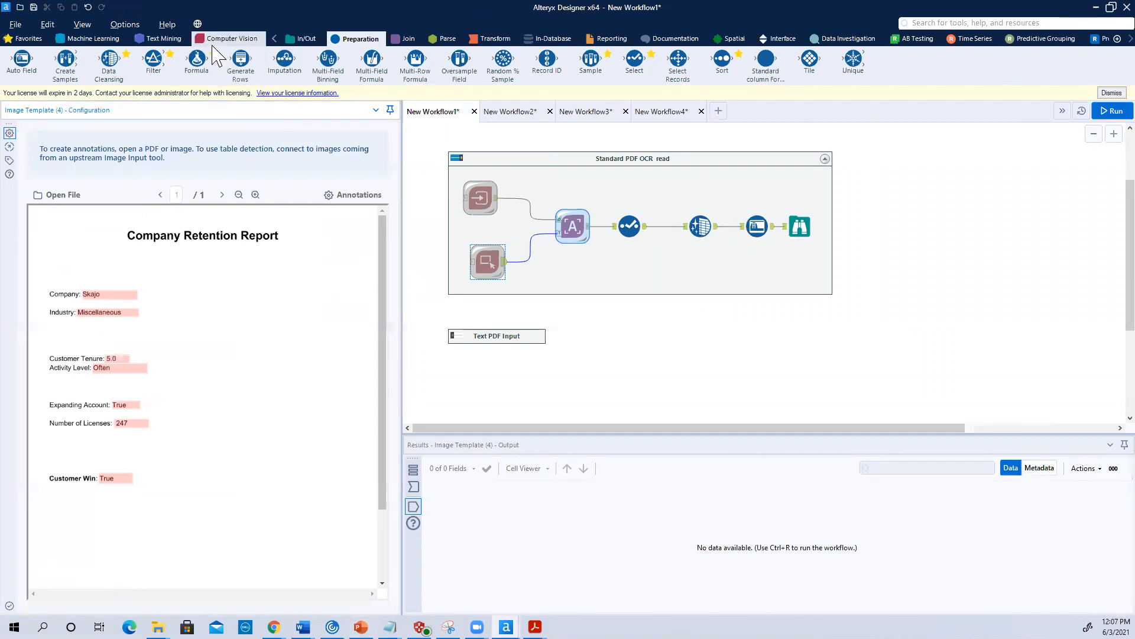
Examine the extracted company records entering the Select tool in the Standard PDF OCR read container, including all fields up to Retention.
{"action": "left_click", "coordinate": [215, 40]}
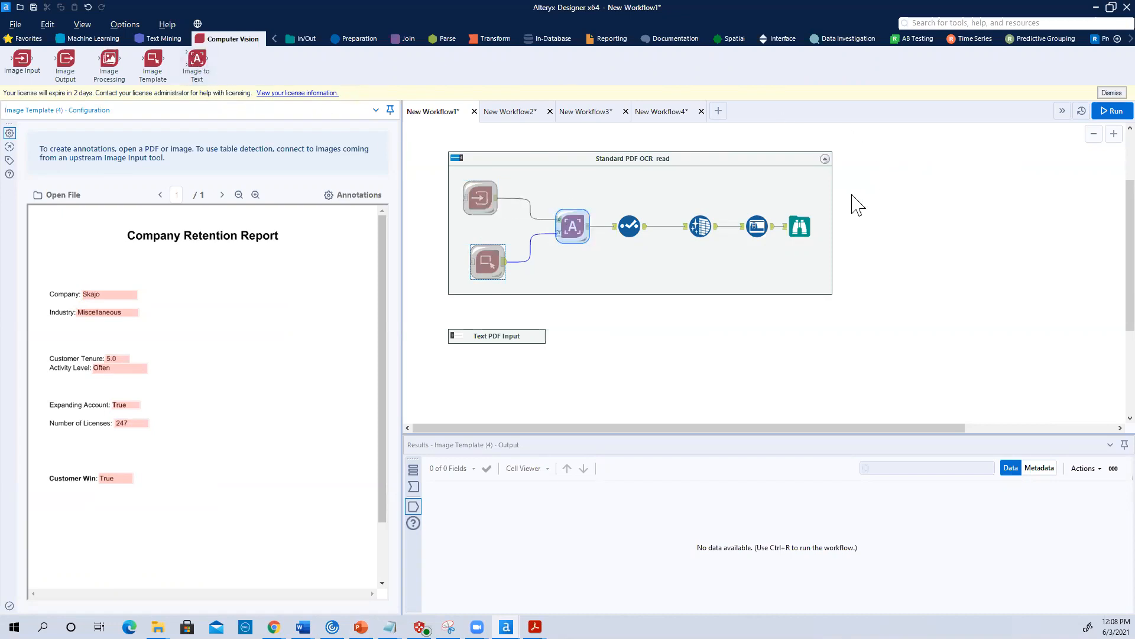
{"action": "left_click", "coordinate": [628, 227]}
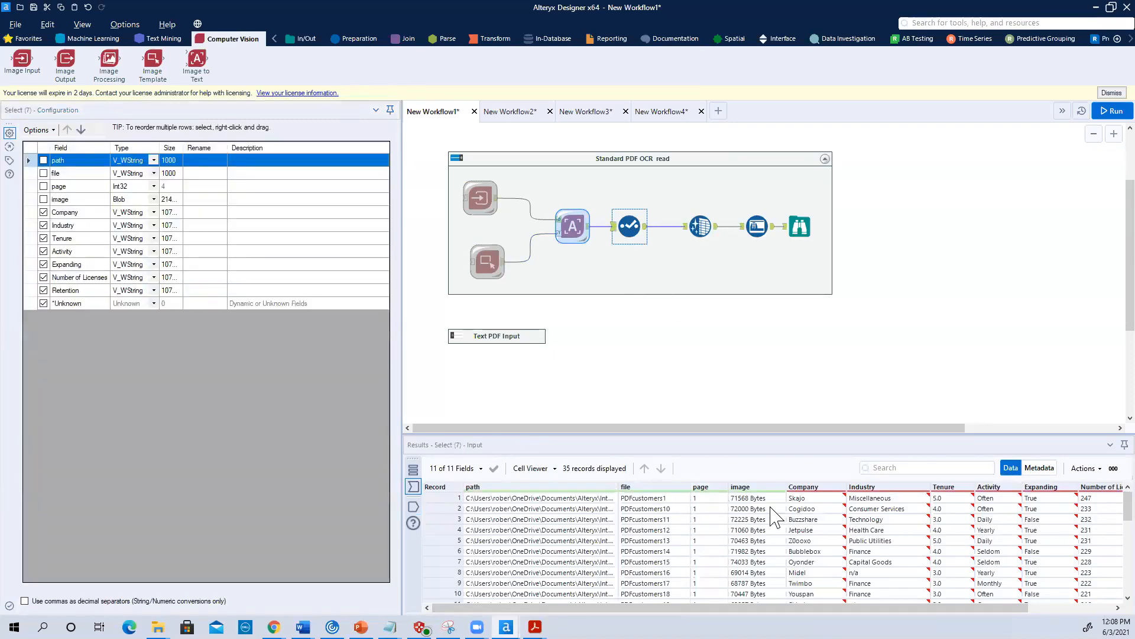
{"action": "left_click_drag", "start_coordinate": [793, 607], "coordinate": [875, 607]}
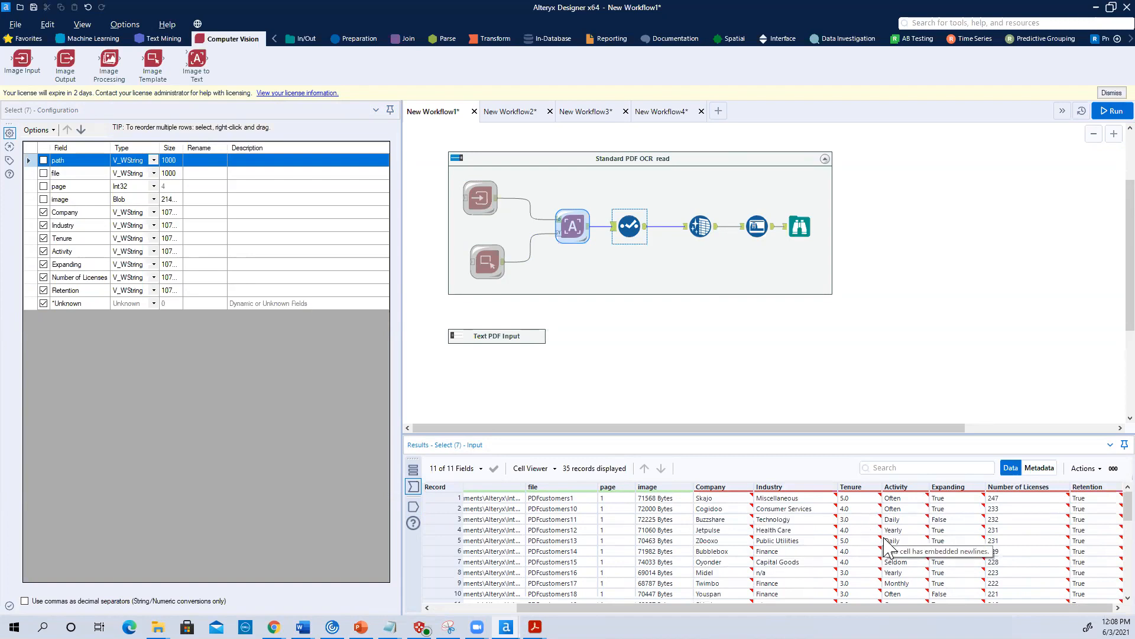
{"action": "scroll", "coordinate": [886, 547], "scroll_direction": "down", "scroll_amount": 2}
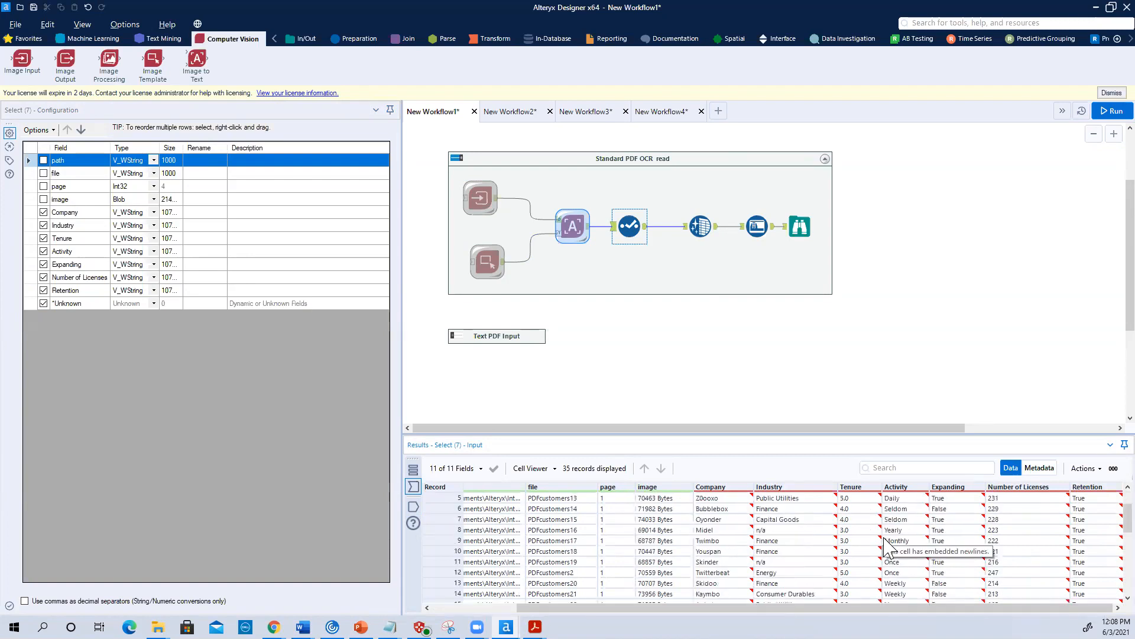
{"action": "scroll", "coordinate": [885, 547], "scroll_direction": "down", "scroll_amount": 6}
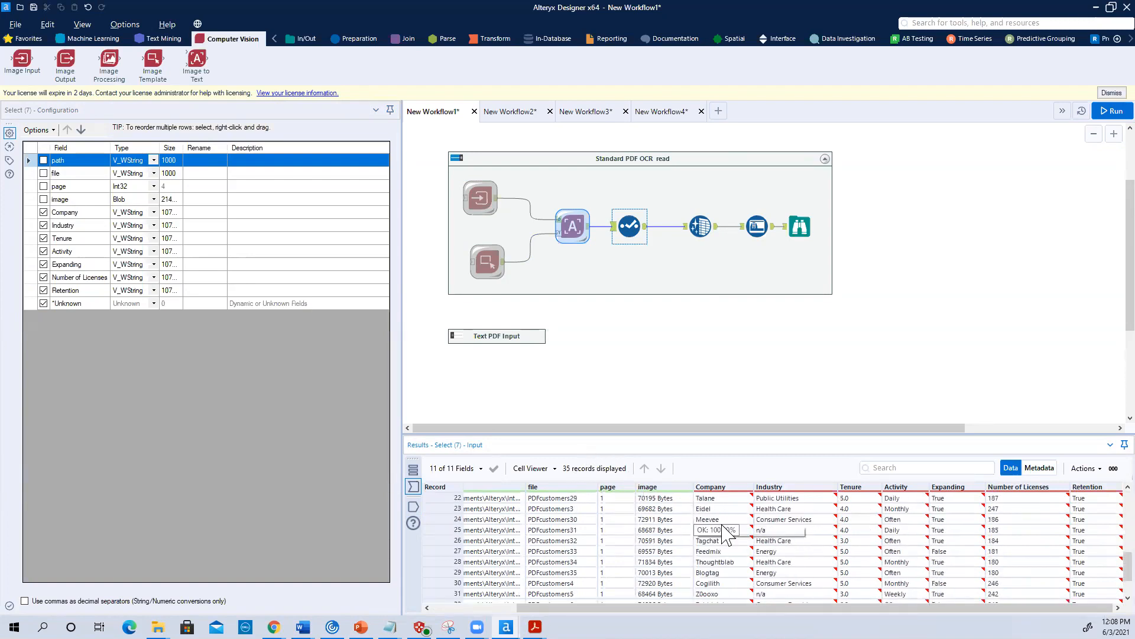
{"action": "scroll", "coordinate": [751, 509], "scroll_direction": "up", "scroll_amount": 5}
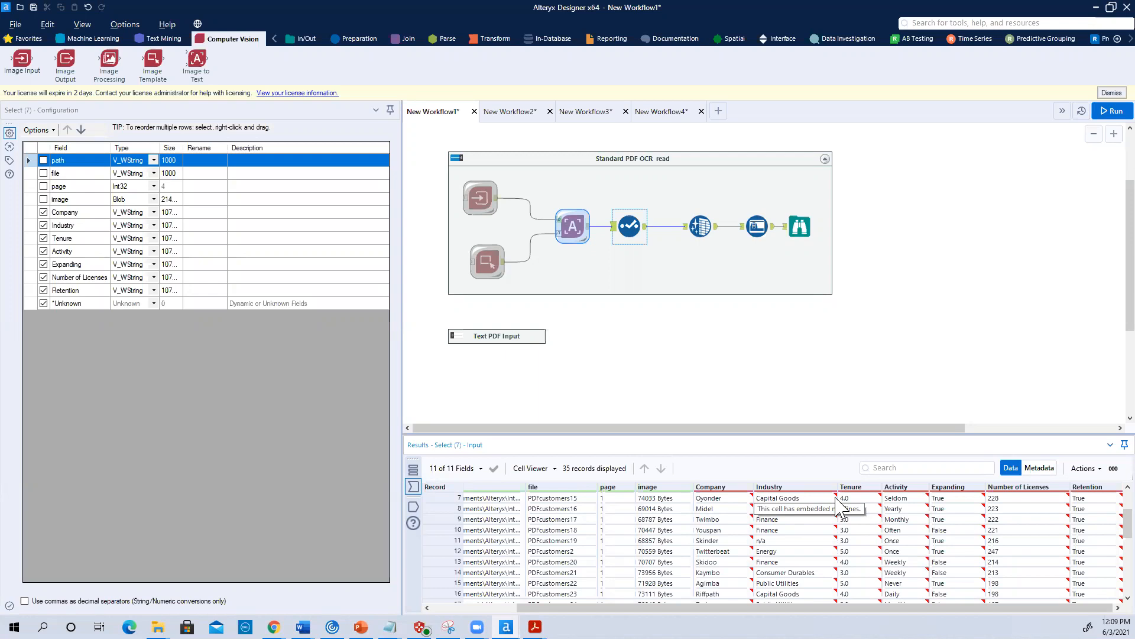
Review the Data Cleansing tool's configuration, incoming and outgoing records, and output field metadata.
{"action": "left_click", "coordinate": [699, 231]}
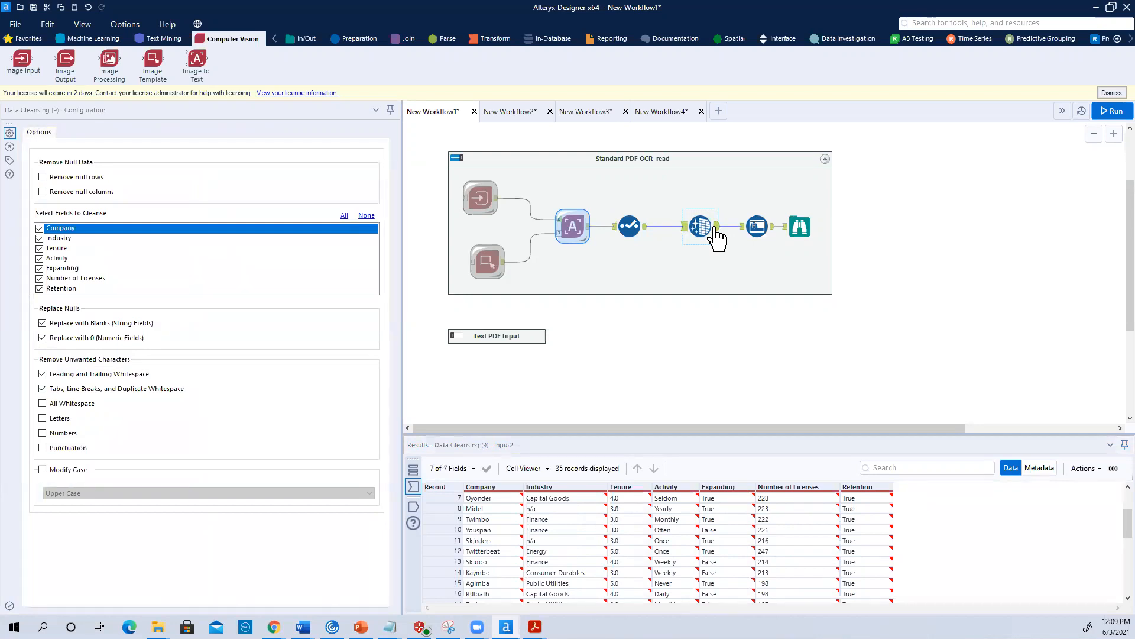
{"action": "left_click", "coordinate": [716, 227]}
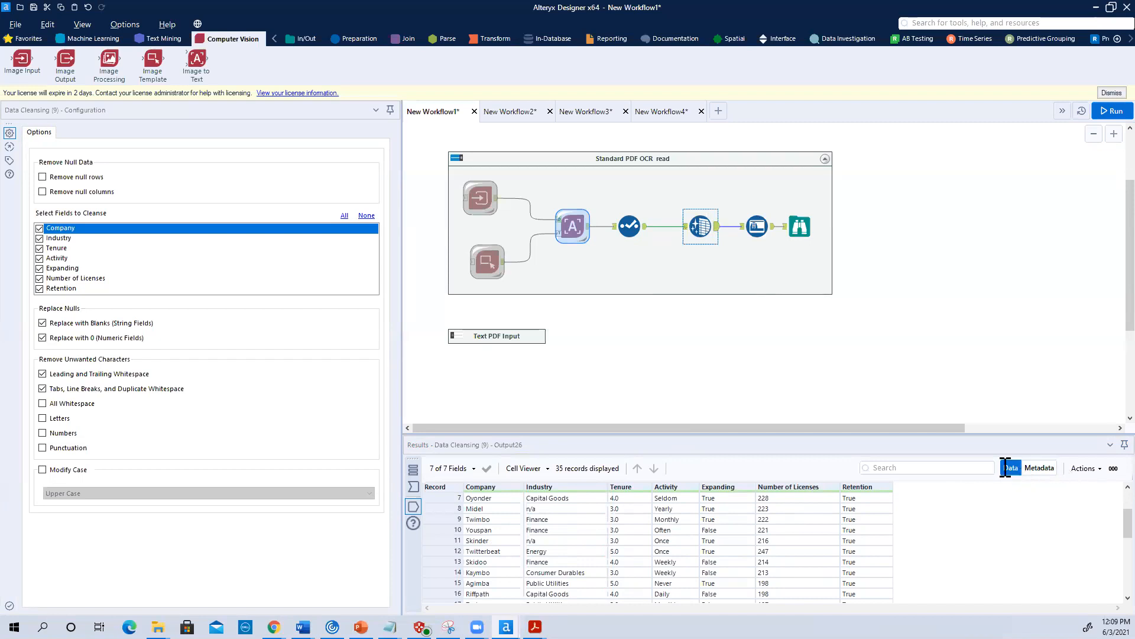
{"action": "left_click", "coordinate": [1040, 469]}
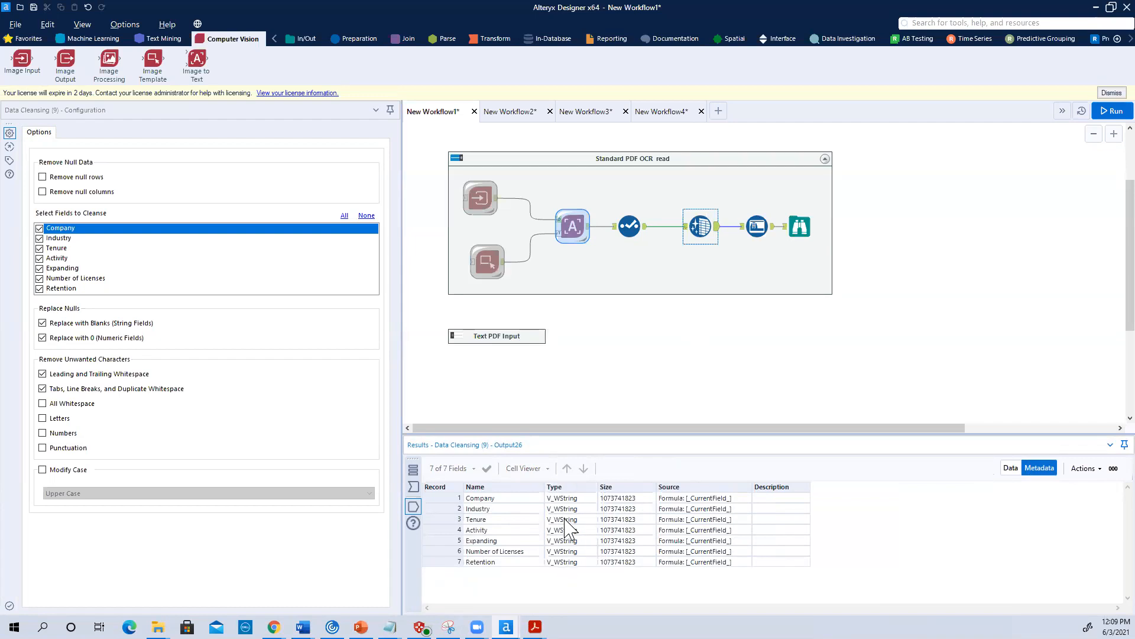
Check the Auto Field tool's output metadata for the assigned field types, and view its resulting data records.
{"action": "left_click", "coordinate": [762, 233]}
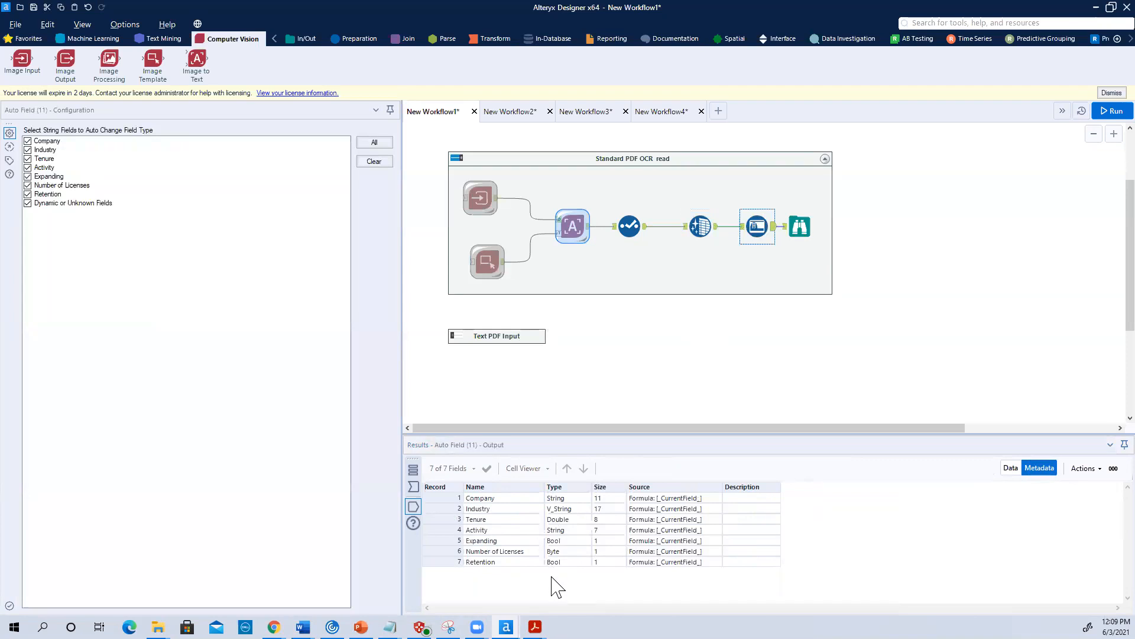
{"action": "left_click", "coordinate": [1011, 469]}
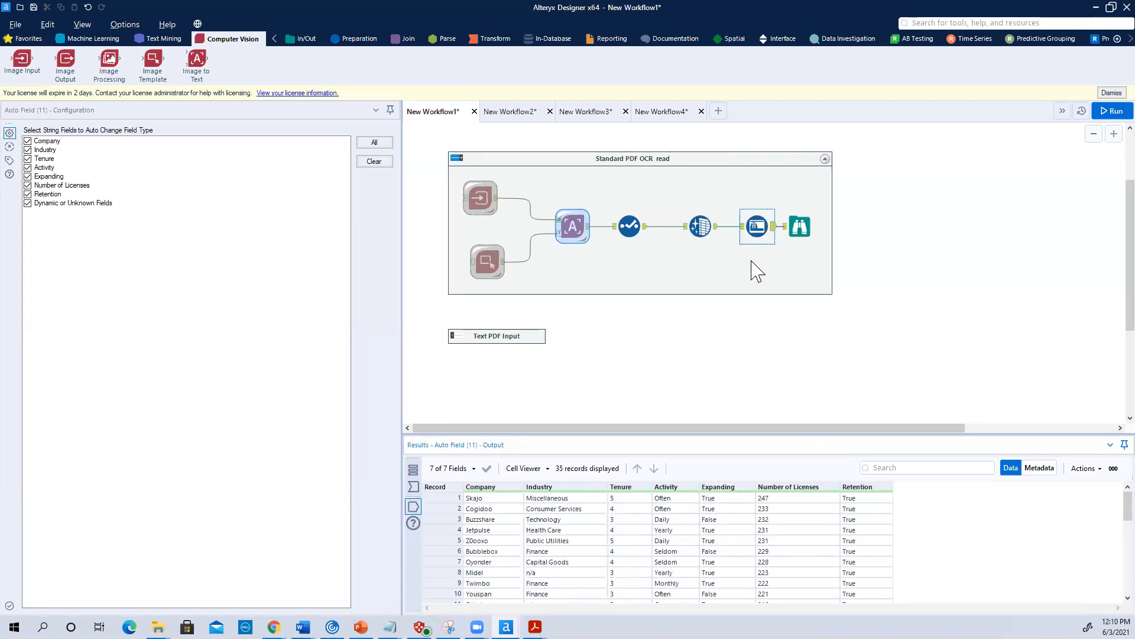
{"action": "scroll", "coordinate": [913, 289], "scroll_direction": "up", "scroll_amount": 2}
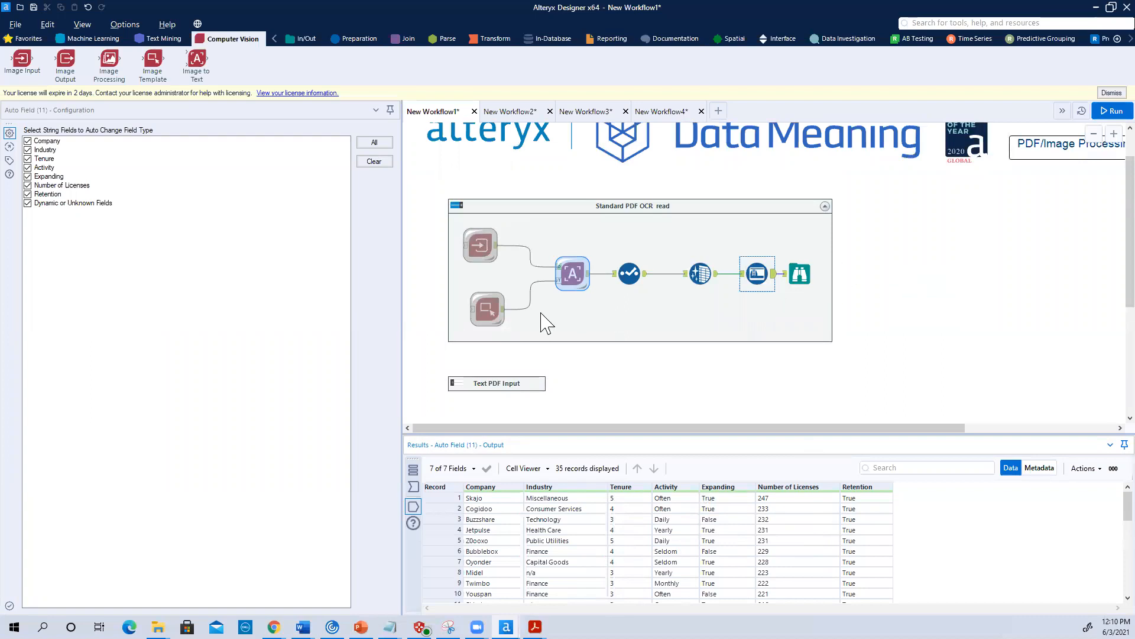
{"action": "scroll", "coordinate": [627, 371], "scroll_direction": "down", "scroll_amount": 1}
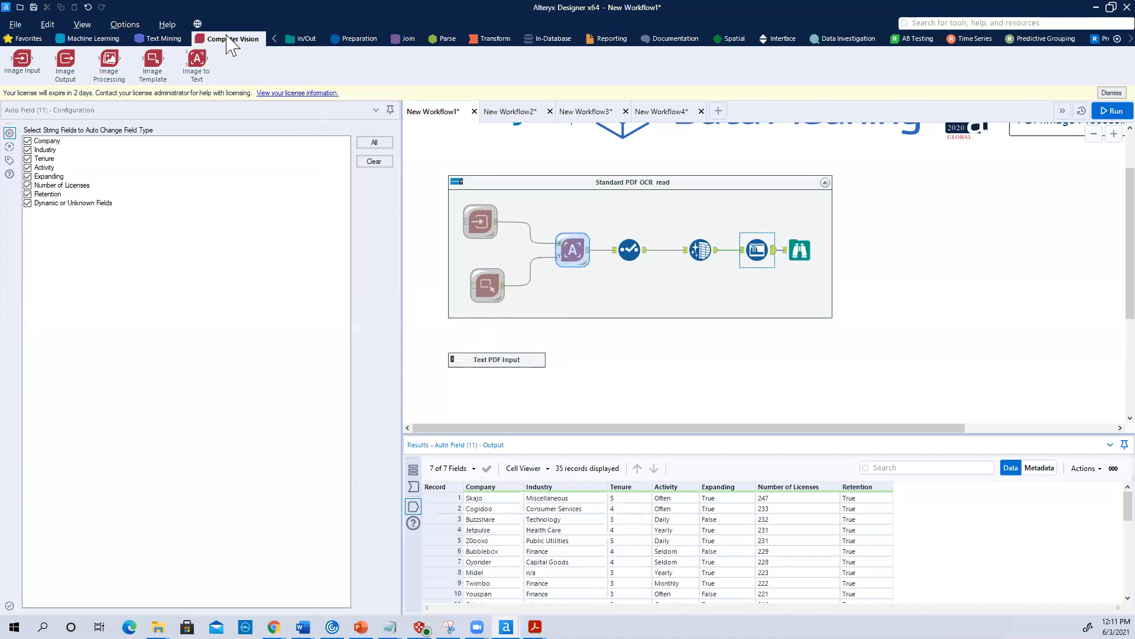
Collapse the Standard PDF OCR read container and expand the Text PDF Input container on the canvas.
{"action": "left_click", "coordinate": [293, 39]}
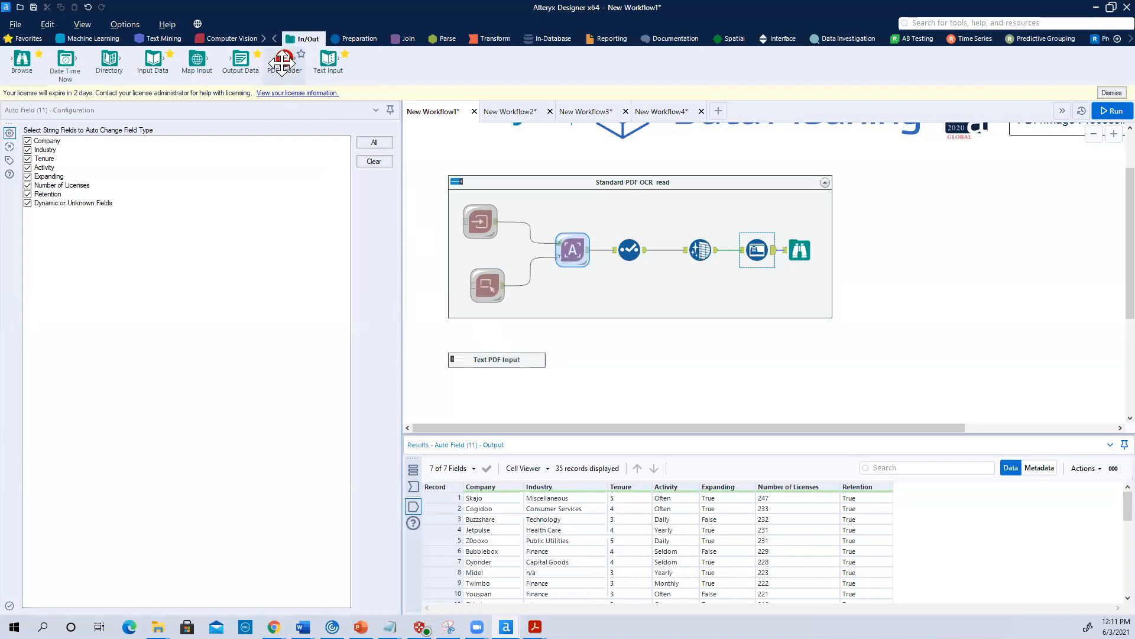
{"action": "left_click_drag", "start_coordinate": [285, 63], "coordinate": [456, 192]}
{"action": "left_click", "coordinate": [455, 182]}
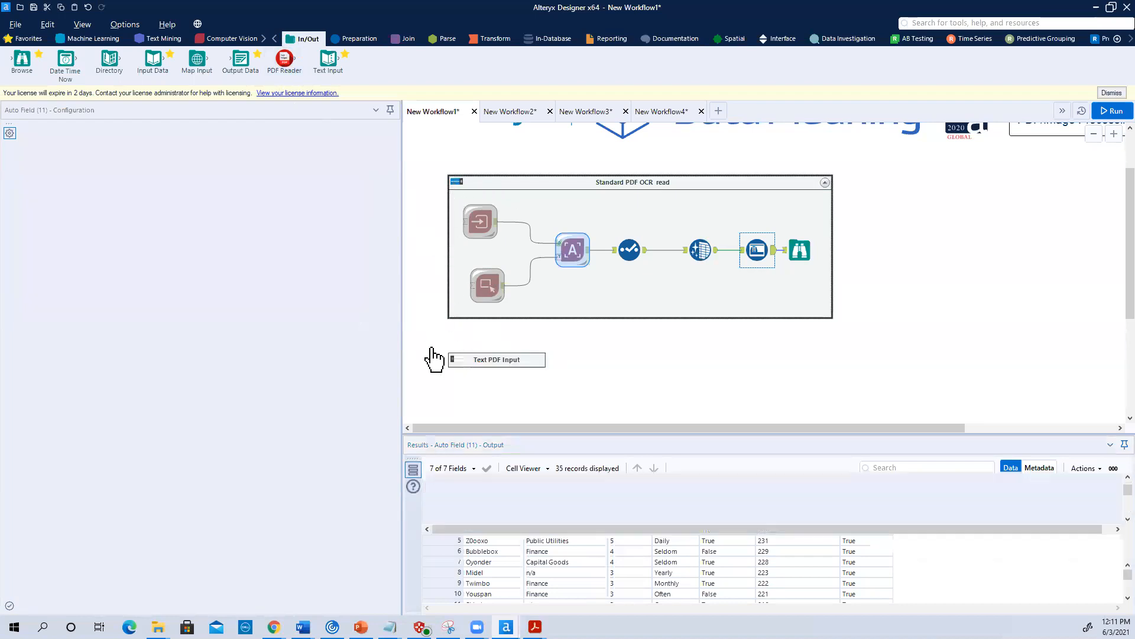
{"action": "left_click", "coordinate": [457, 361]}
{"action": "scroll", "coordinate": [577, 300], "scroll_direction": "down", "scroll_amount": 3}
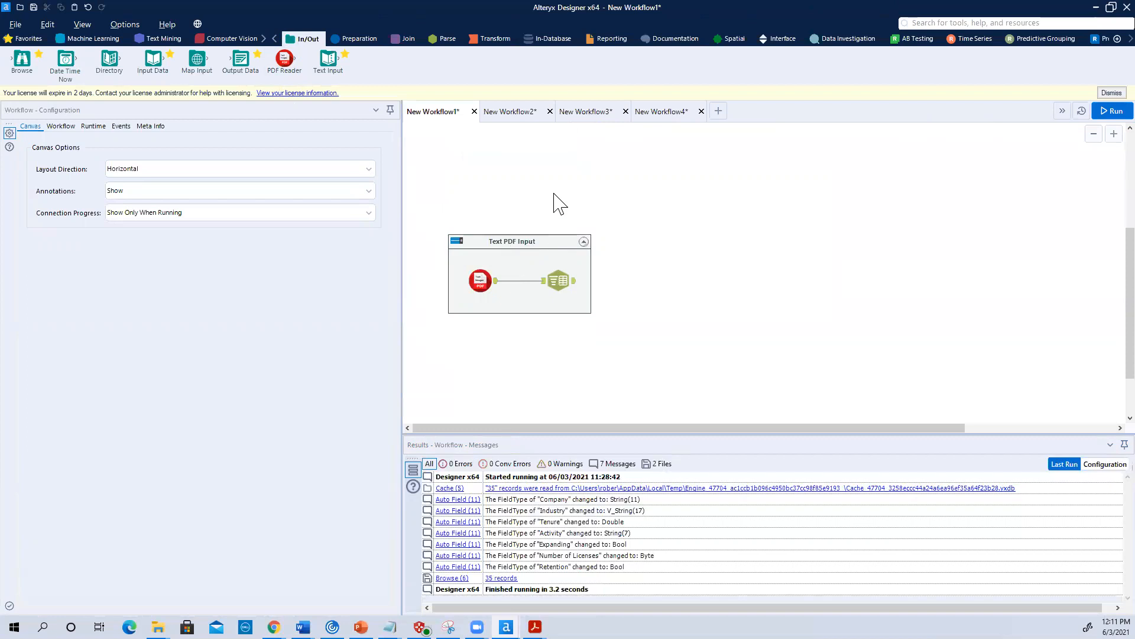
{"action": "scroll", "coordinate": [559, 204], "scroll_direction": "up", "scroll_amount": 2}
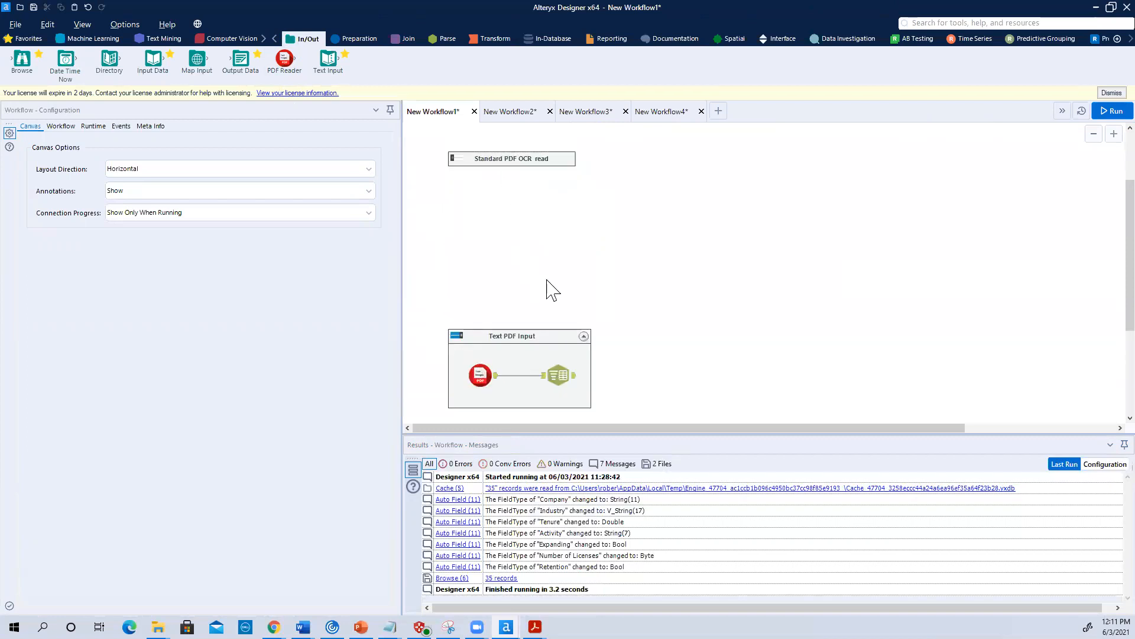
{"action": "scroll", "coordinate": [553, 290], "scroll_direction": "down", "scroll_amount": 1}
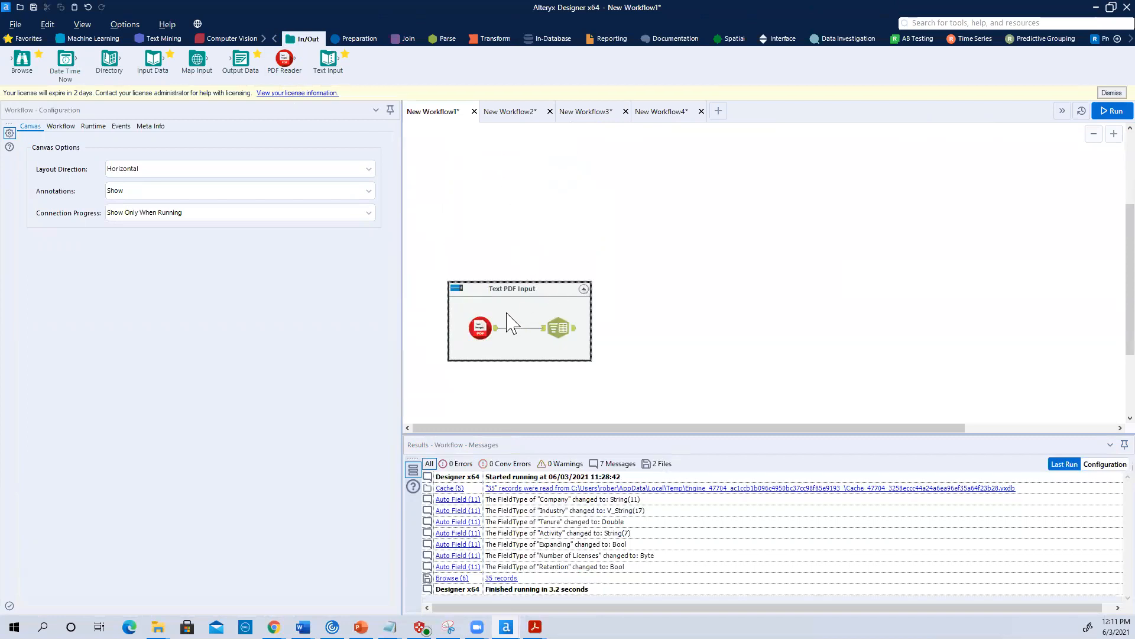
Examine the individual rows output by the Text To Columns tool in the Text PDF Input container.
{"action": "left_click", "coordinate": [574, 332]}
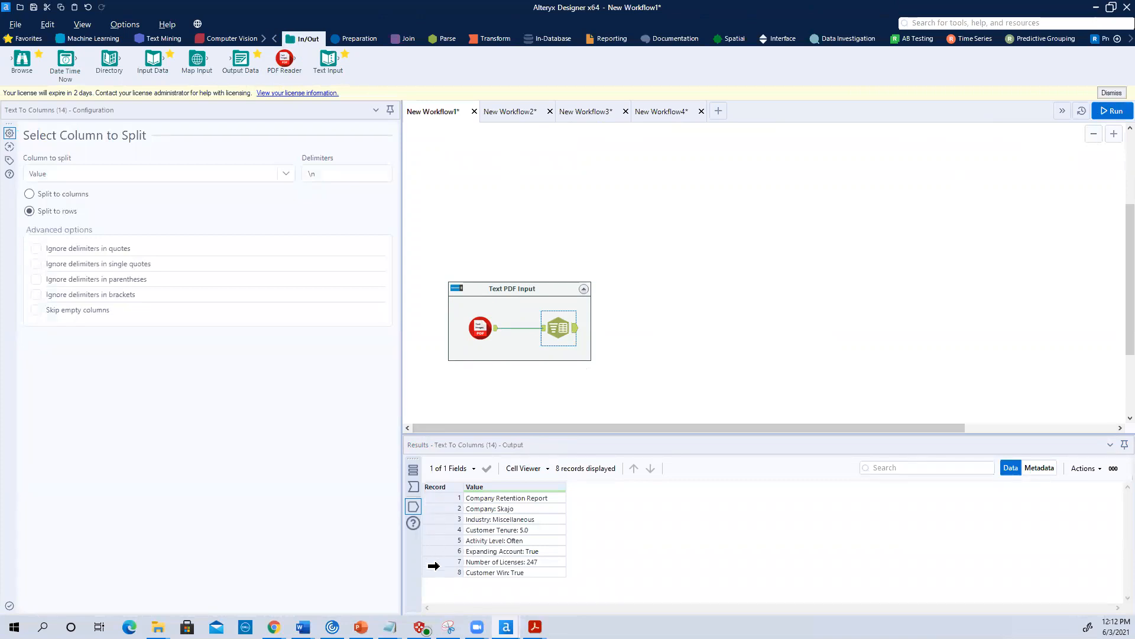
{"action": "left_click", "coordinate": [447, 498]}
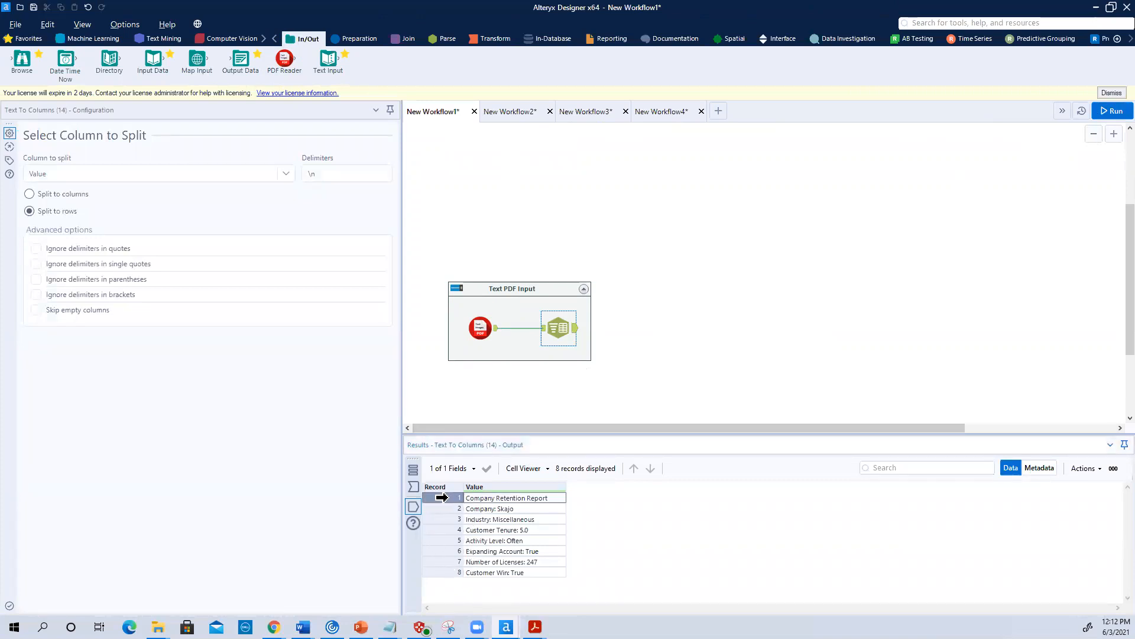
{"action": "left_click", "coordinate": [441, 508]}
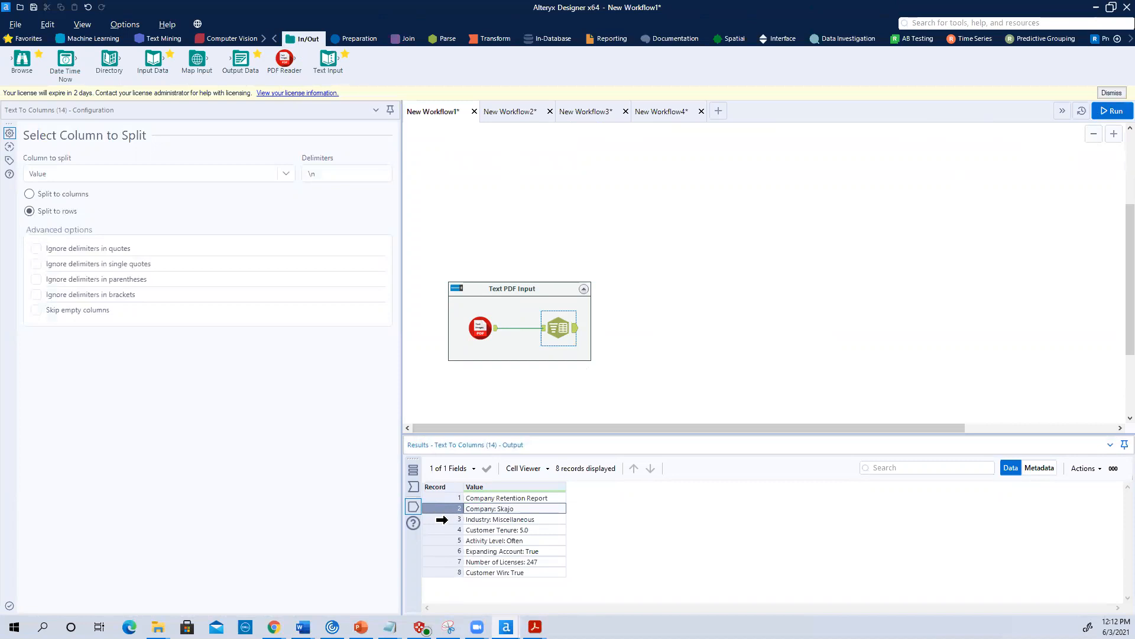
{"action": "left_click", "coordinate": [441, 519]}
{"action": "left_click", "coordinate": [443, 526]}
{"action": "left_click", "coordinate": [443, 550]}
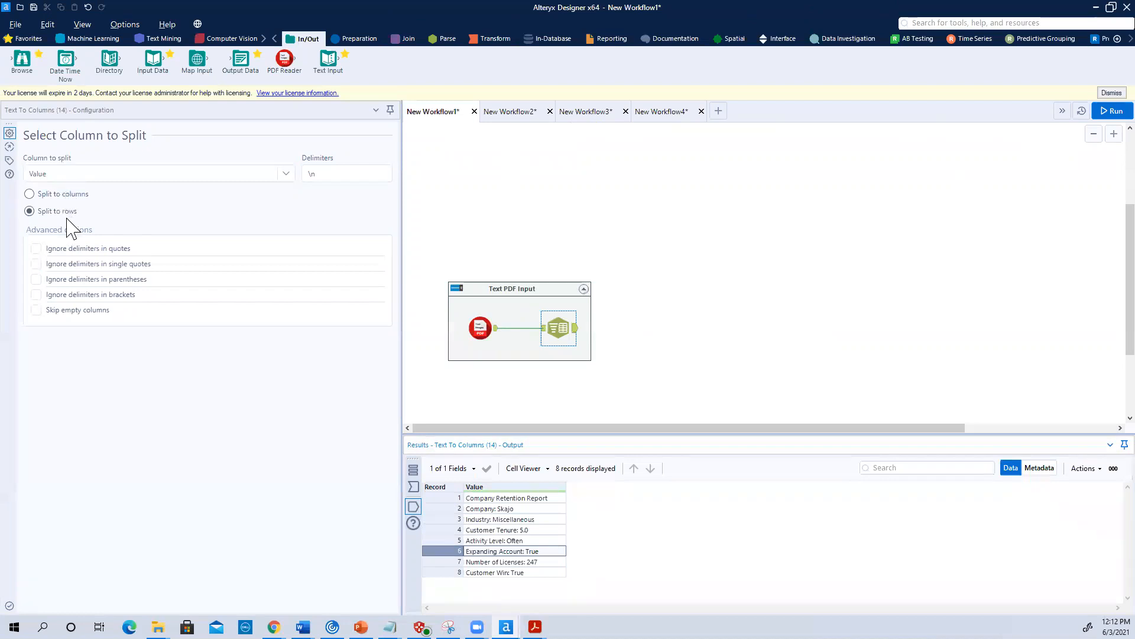
Inspect the full multi-line Value cell entering the Text To Columns tool, enlarging the results area and cell viewer, and check the delimiter setting.
{"action": "left_click", "coordinate": [538, 329]}
{"action": "left_click", "coordinate": [553, 337]}
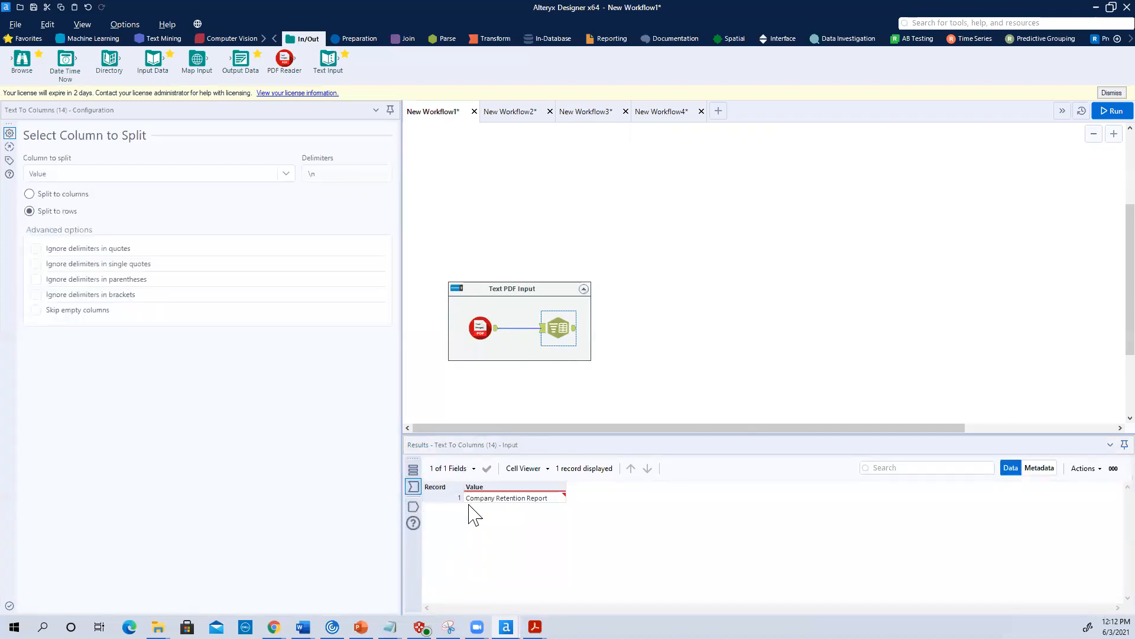
{"action": "left_click", "coordinate": [486, 500]}
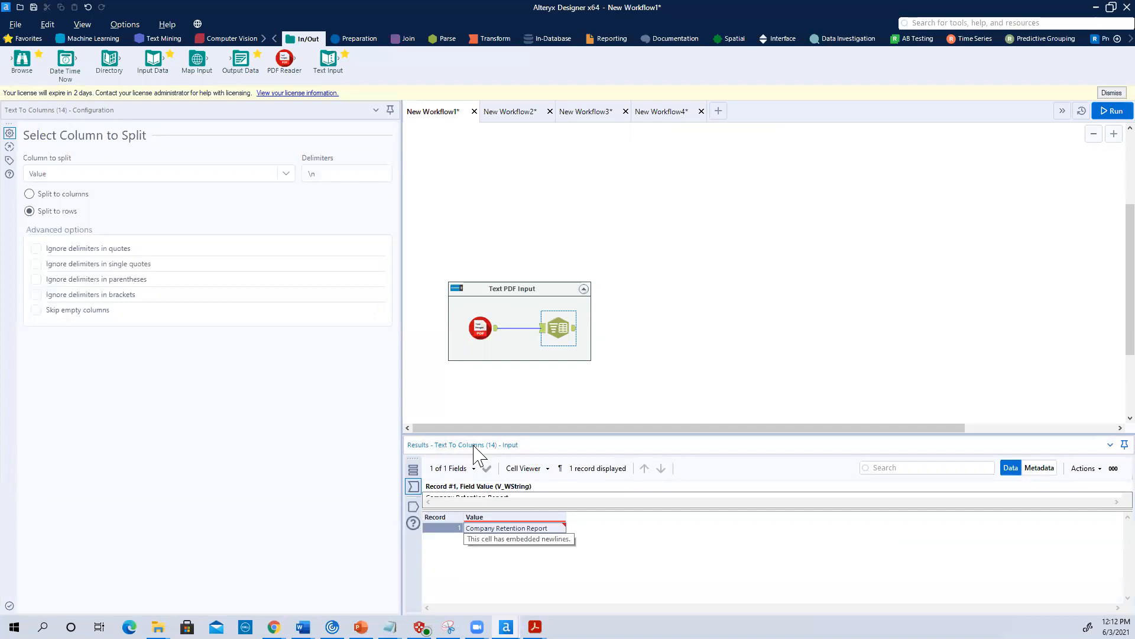
{"action": "left_click_drag", "start_coordinate": [473, 423], "coordinate": [467, 518]}
{"action": "left_click_drag", "start_coordinate": [427, 421], "coordinate": [495, 478]}
{"action": "left_click", "coordinate": [497, 477]}
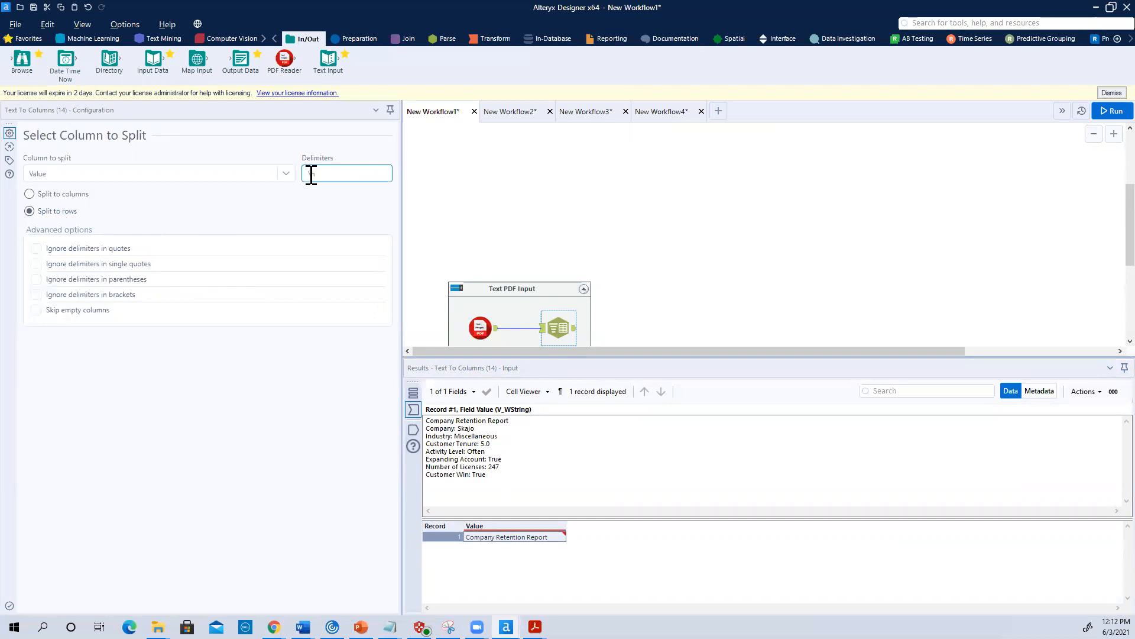
View the Text To Columns tool's output again and shrink the cell viewer to show all of the split rows.
{"action": "left_click", "coordinate": [574, 327]}
{"action": "scroll", "coordinate": [529, 545], "scroll_direction": "down", "scroll_amount": 1}
{"action": "scroll", "coordinate": [529, 545], "scroll_direction": "up", "scroll_amount": 1}
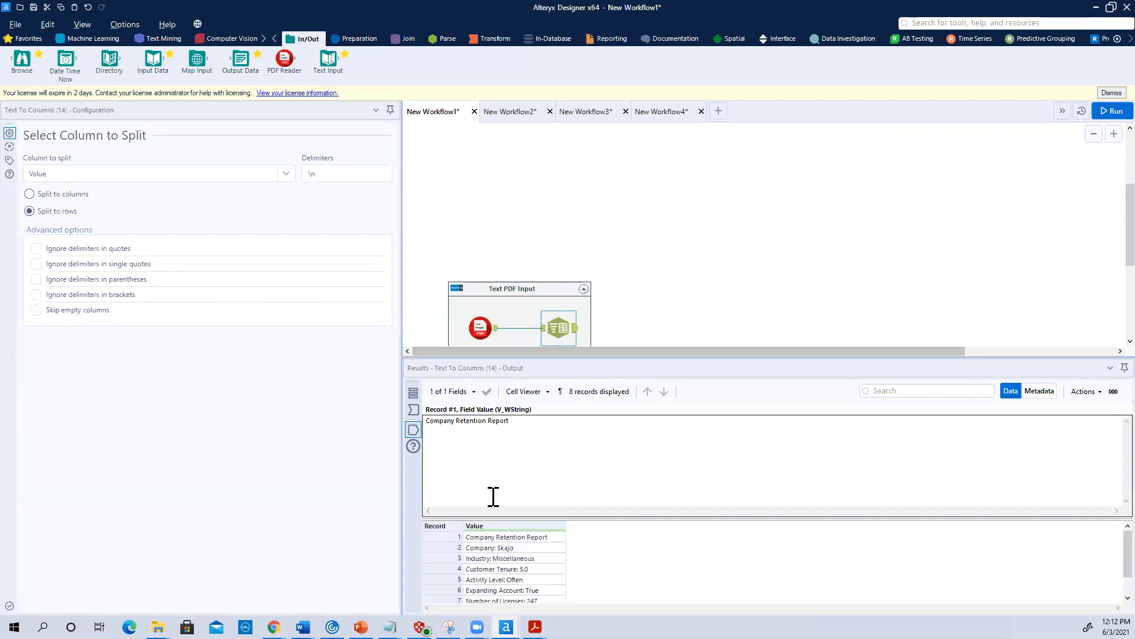
{"action": "left_click_drag", "start_coordinate": [496, 520], "coordinate": [495, 451]}
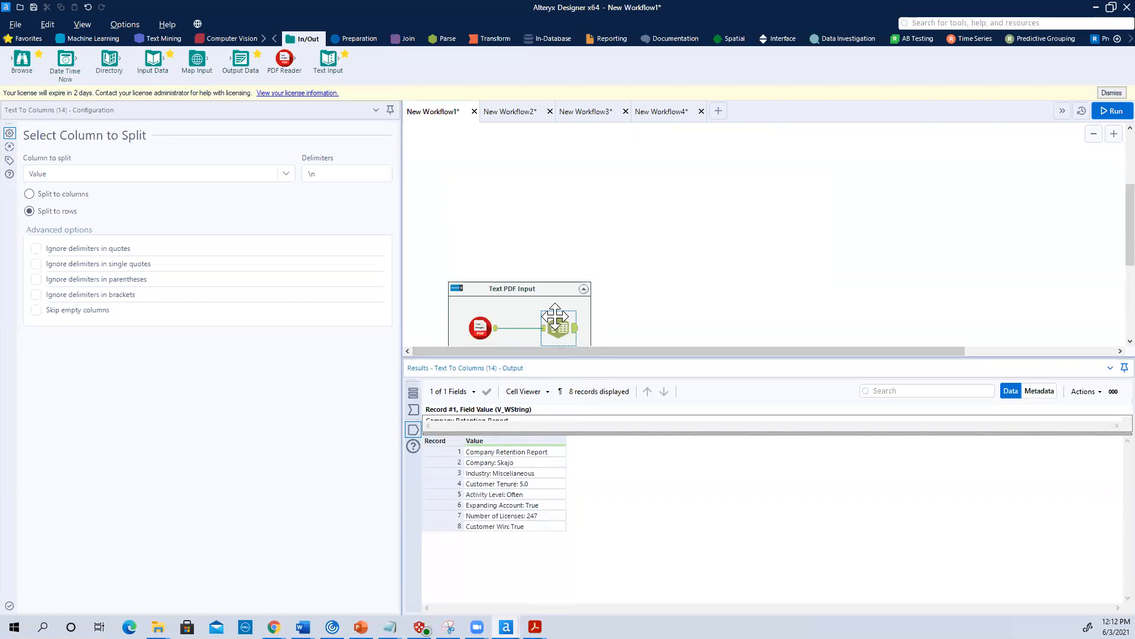
Add a Sample tool connected to the Text To Columns output and run the workflow.
{"action": "left_click", "coordinate": [358, 39]}
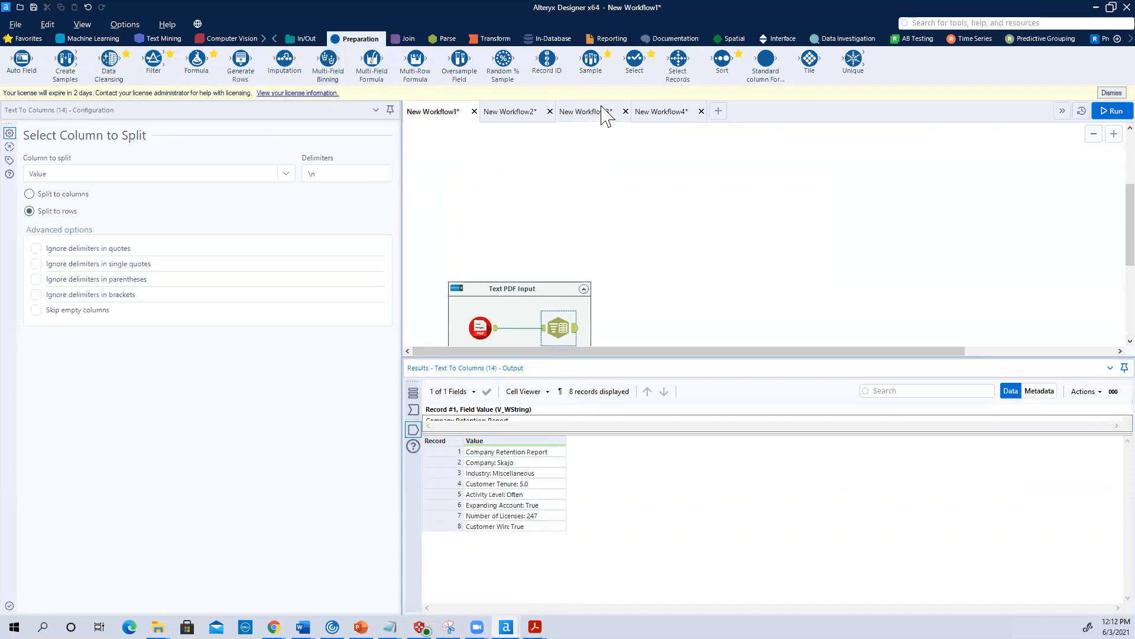
{"action": "left_click_drag", "start_coordinate": [609, 106], "coordinate": [644, 324]}
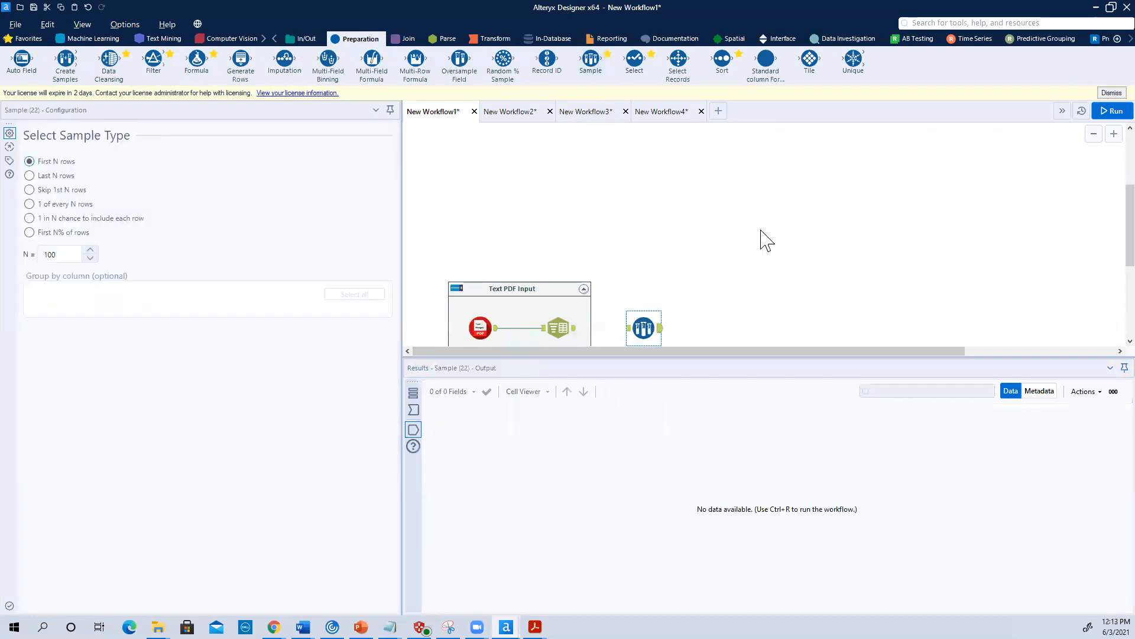
{"action": "scroll", "coordinate": [761, 232], "scroll_direction": "down", "scroll_amount": 2}
{"action": "left_click_drag", "start_coordinate": [573, 233], "coordinate": [628, 234]}
{"action": "key", "text": "ctrl+r"}
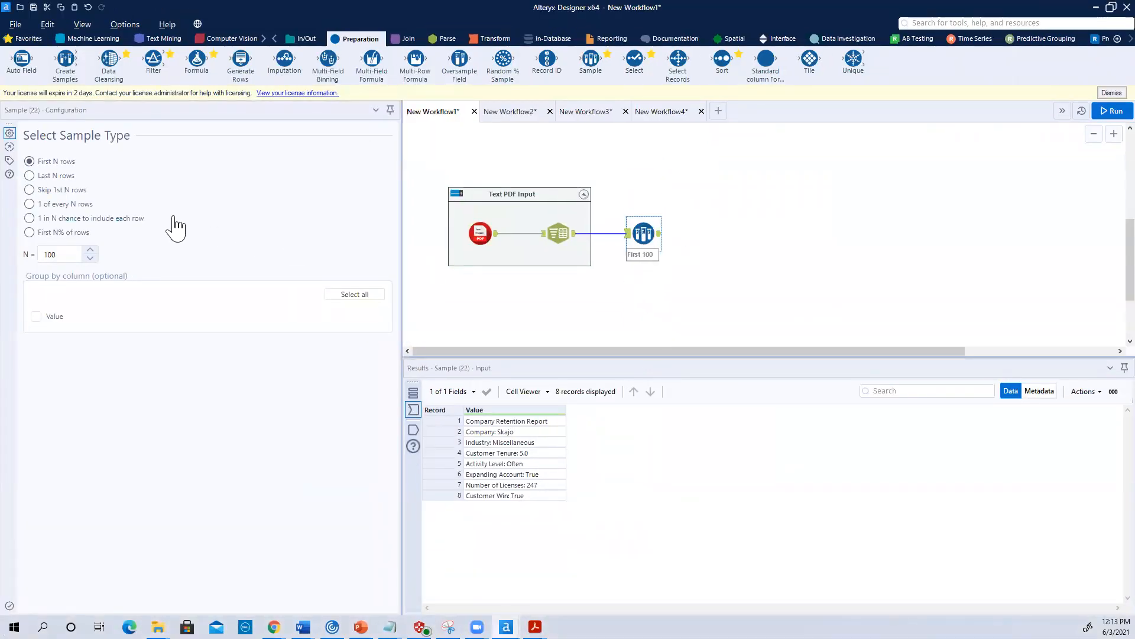
Configure the Sample tool to skip the first N rows with N set to 1.
{"action": "left_click", "coordinate": [33, 189]}
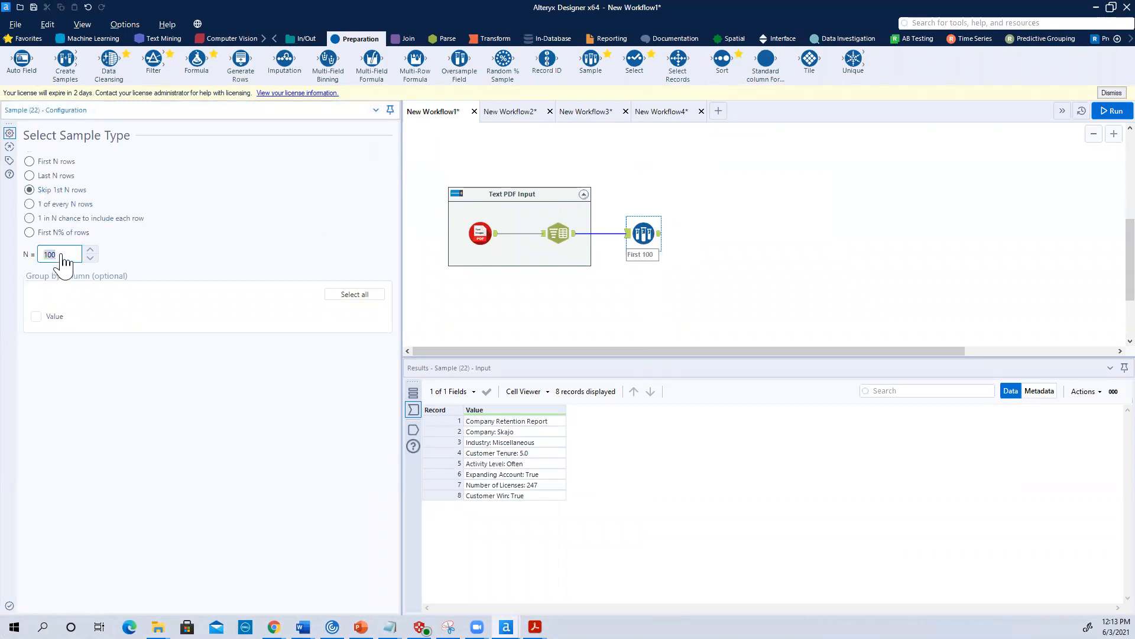
{"action": "type", "text": "1"}
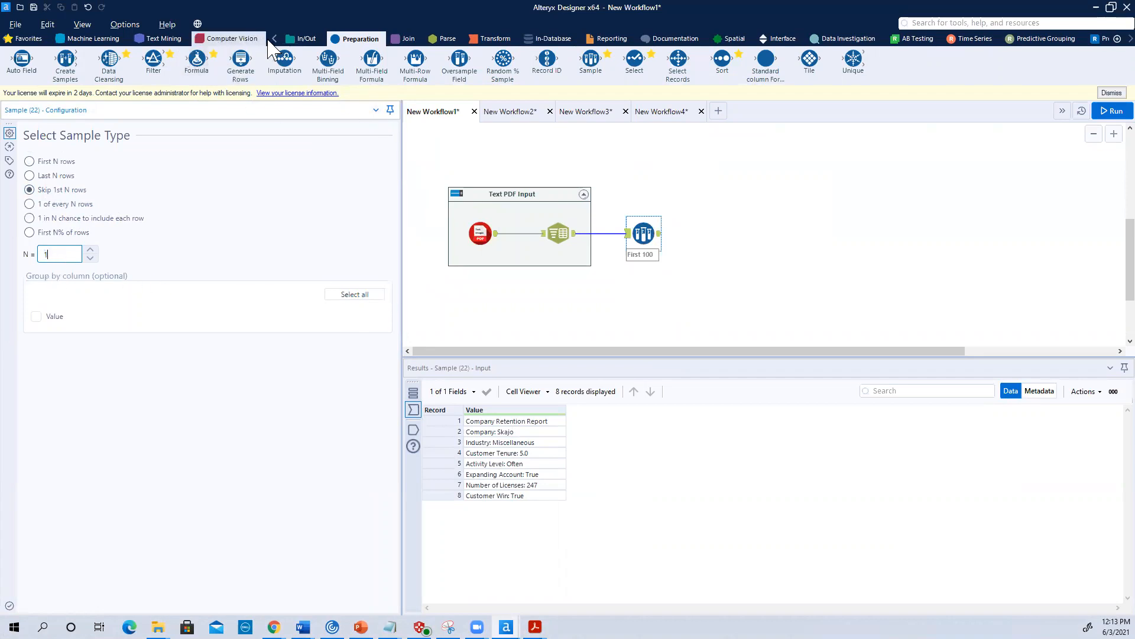
Add a Text To Columns tool after the Sample tool, splitting Value into 2 columns with ":" as the delimiter.
{"action": "left_click", "coordinate": [444, 38]}
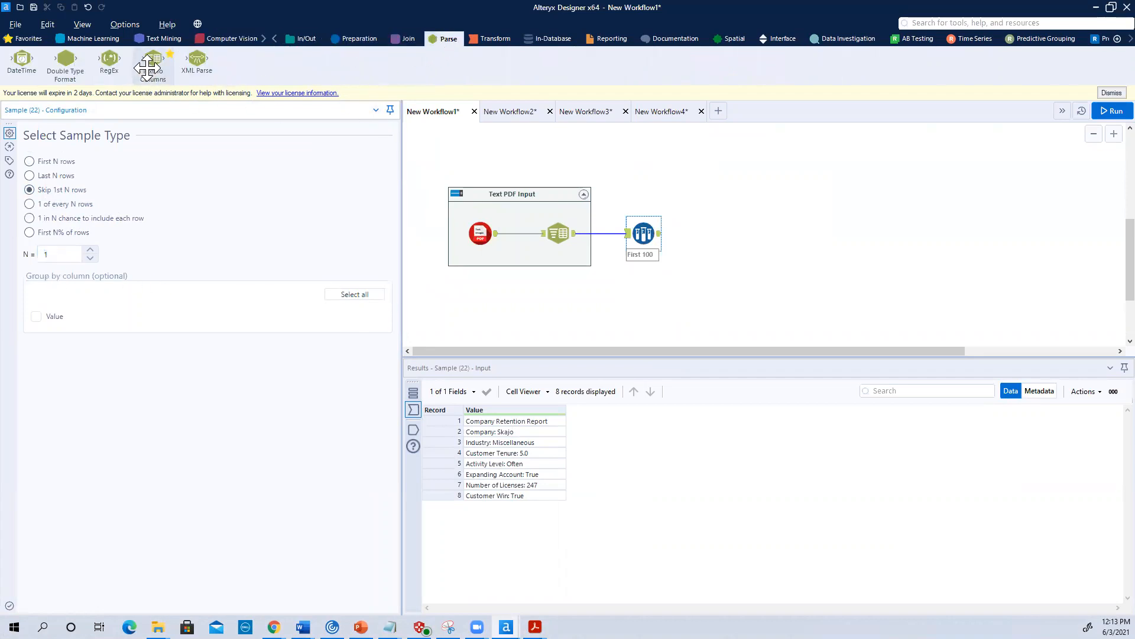
{"action": "left_click_drag", "start_coordinate": [152, 59], "coordinate": [729, 235]}
{"action": "left_click", "coordinate": [312, 175]}
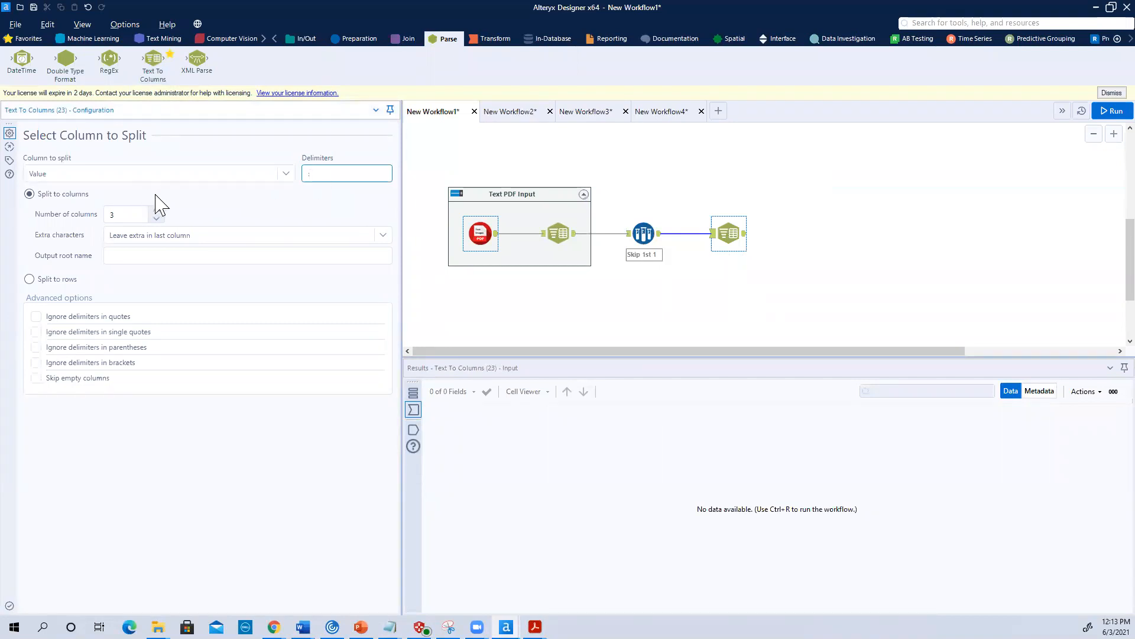
{"action": "left_click", "coordinate": [156, 217]}
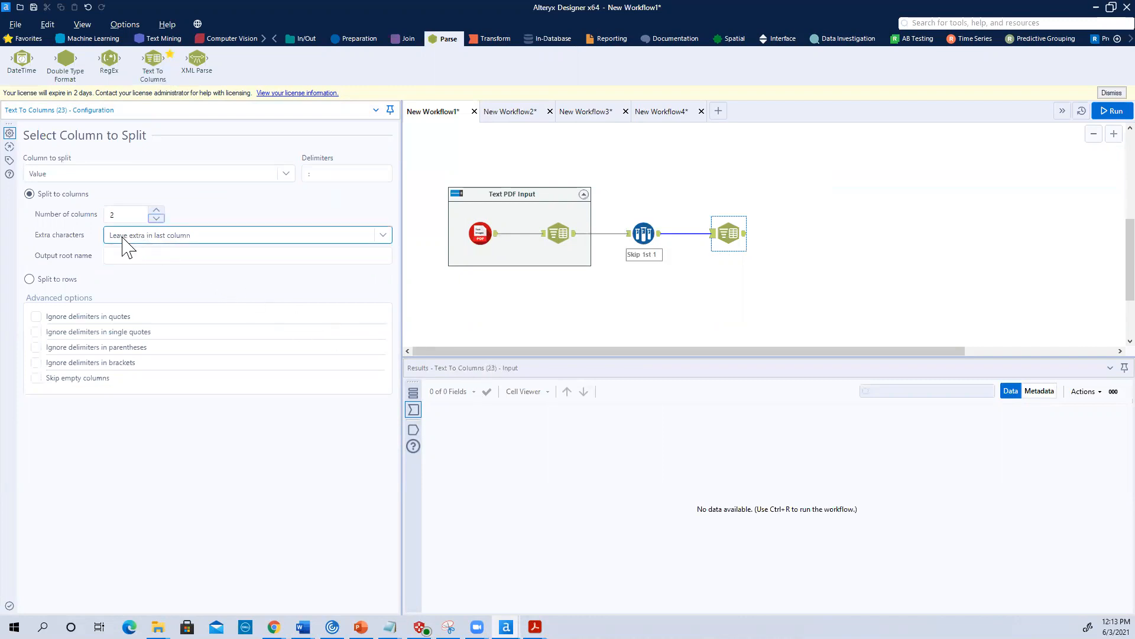
Run the workflow and examine the second Text To Columns tool's output.
{"action": "left_click", "coordinate": [1111, 111]}
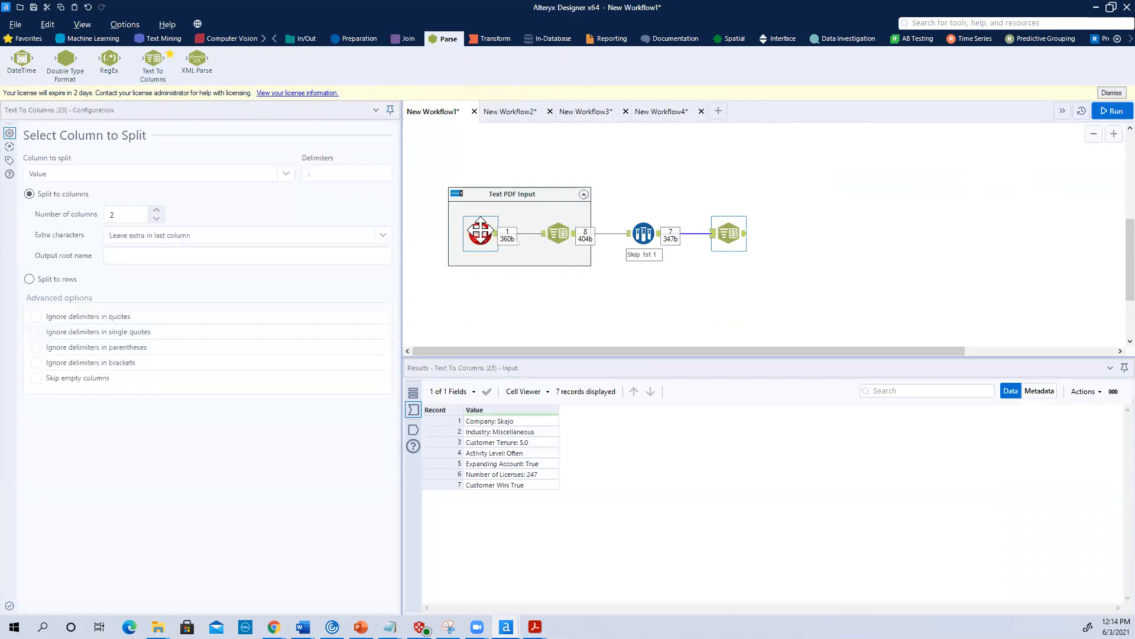
{"action": "left_click", "coordinate": [745, 235]}
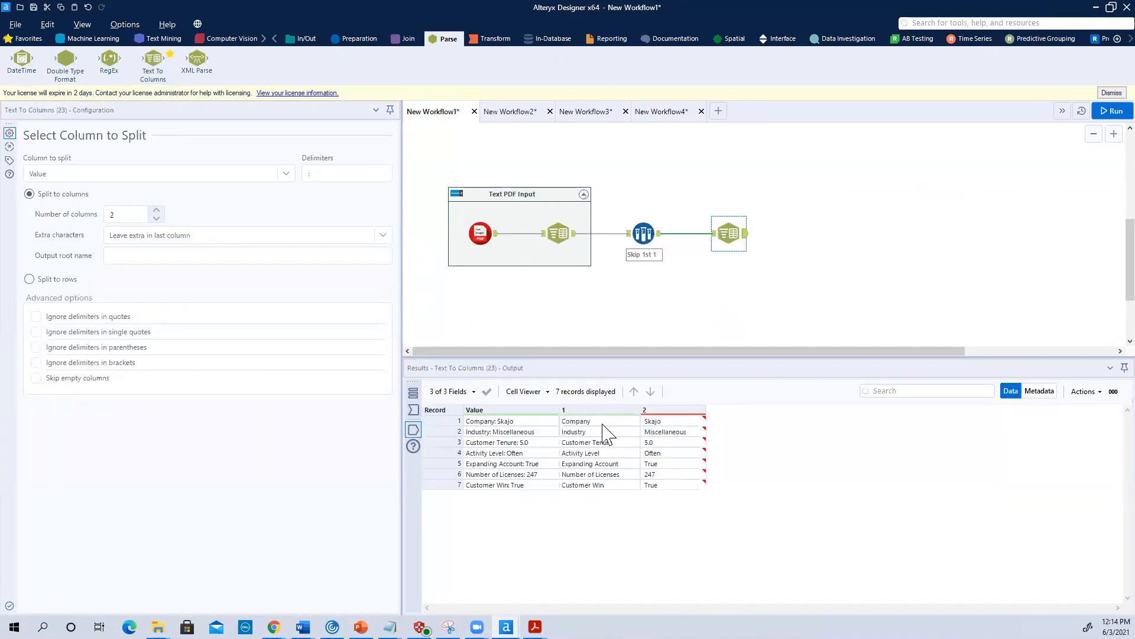
{"action": "mouse_move", "coordinate": [673, 430]}
Add a Cross Tab tool after the second Text To Columns tool, using 1 for column headers, 2 for values and Concatenate as the aggregation method.
{"action": "left_click", "coordinate": [488, 39]}
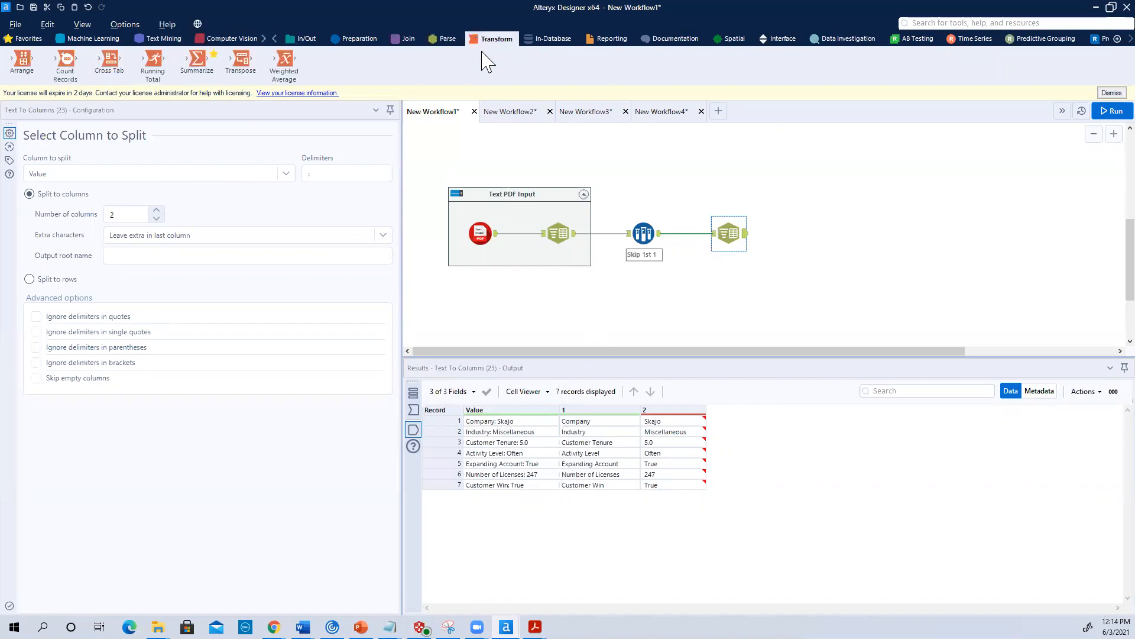
{"action": "left_click_drag", "start_coordinate": [112, 60], "coordinate": [822, 231]}
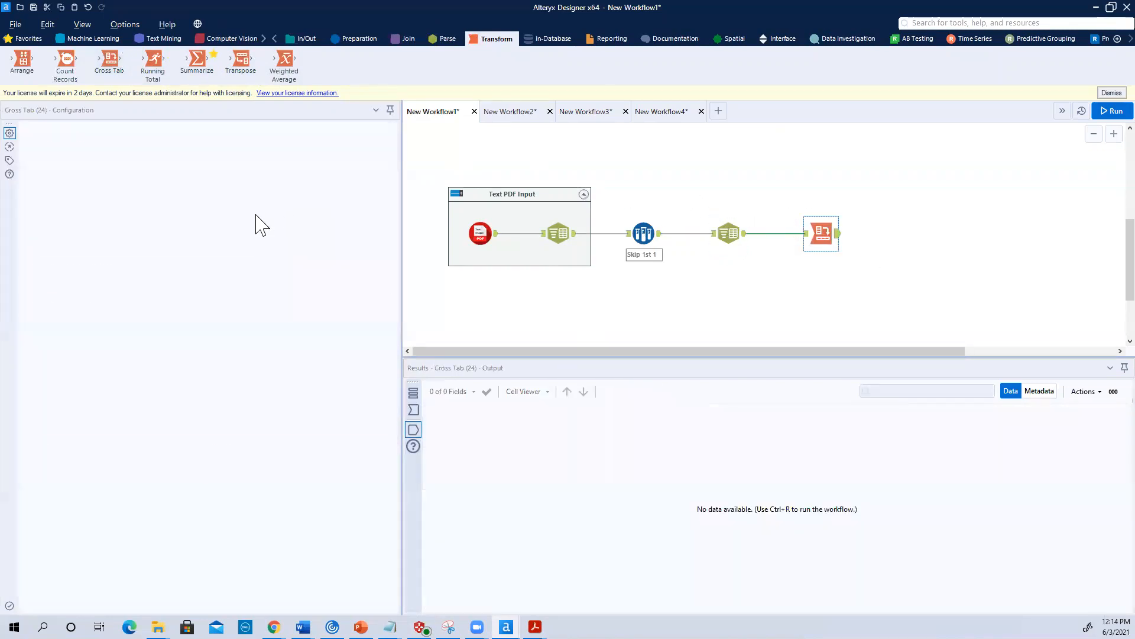
{"action": "left_click", "coordinate": [55, 285]}
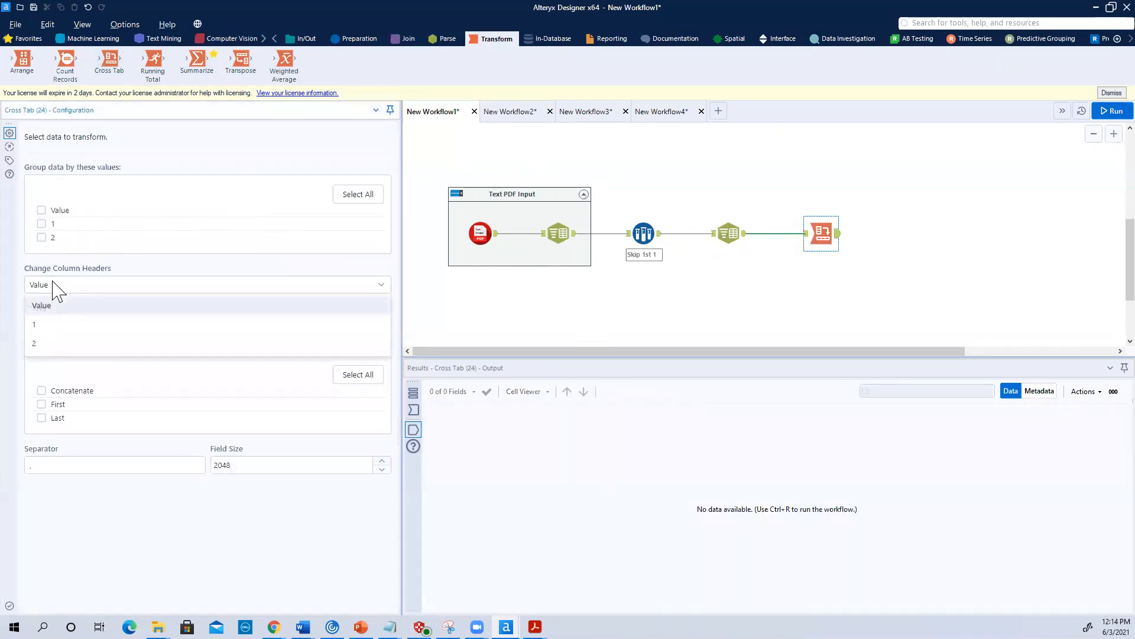
{"action": "left_click", "coordinate": [36, 326]}
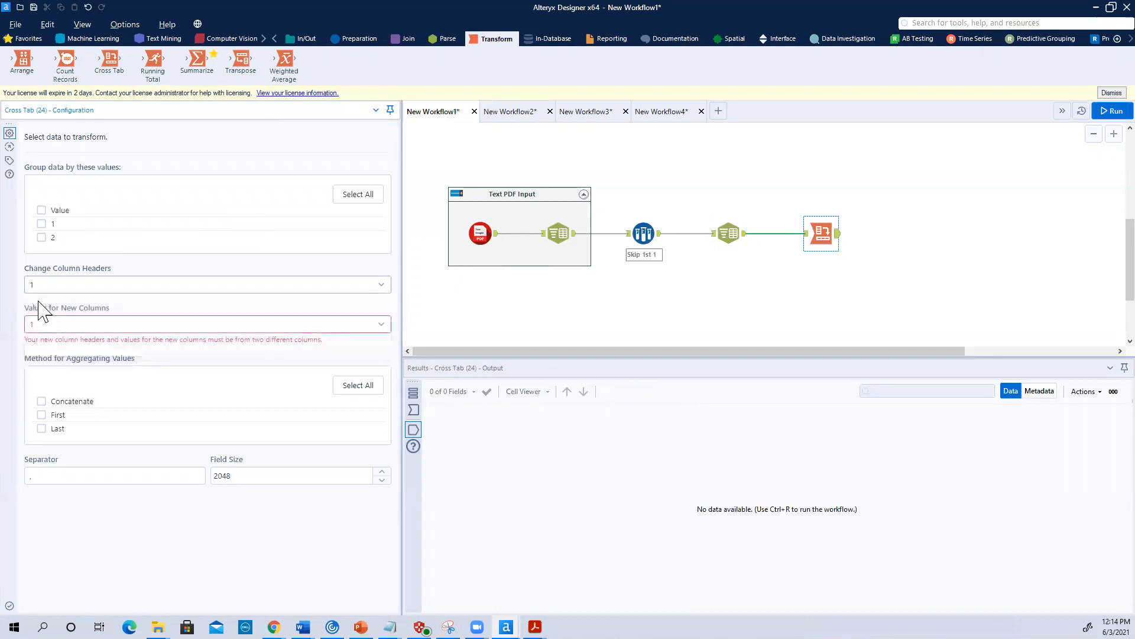
{"action": "left_click", "coordinate": [44, 327]}
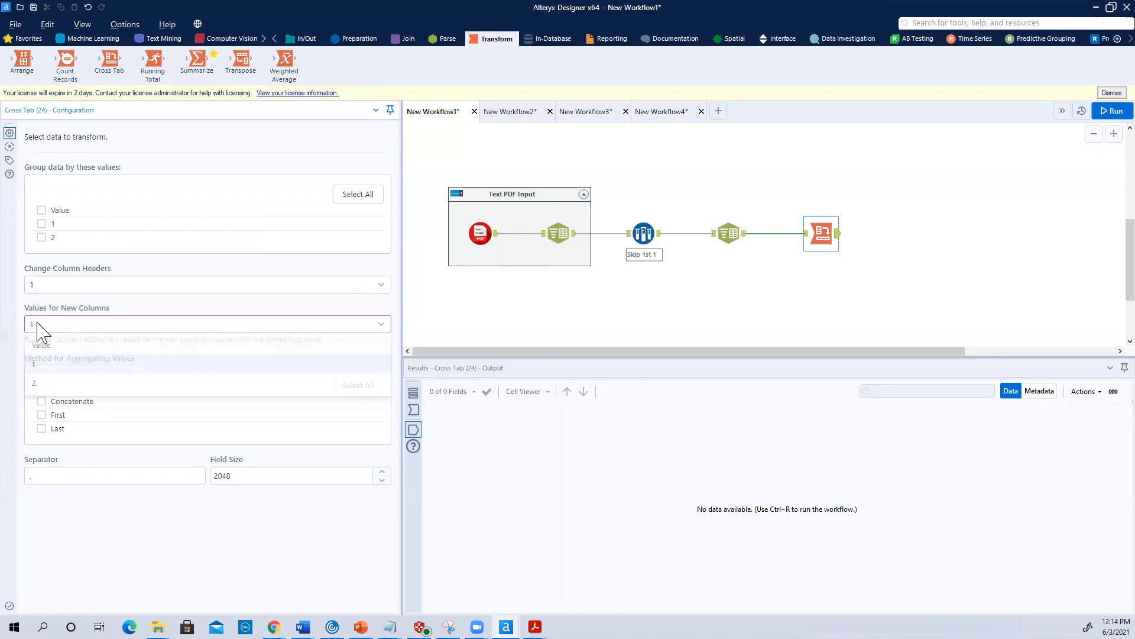
{"action": "left_click", "coordinate": [39, 385]}
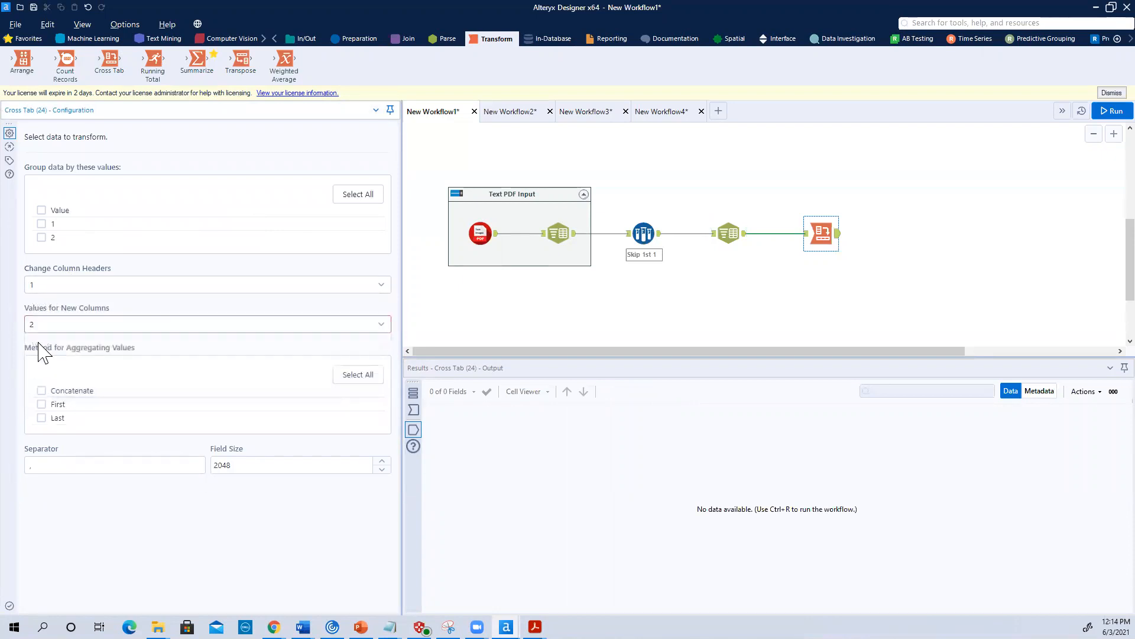
{"action": "left_click", "coordinate": [41, 390]}
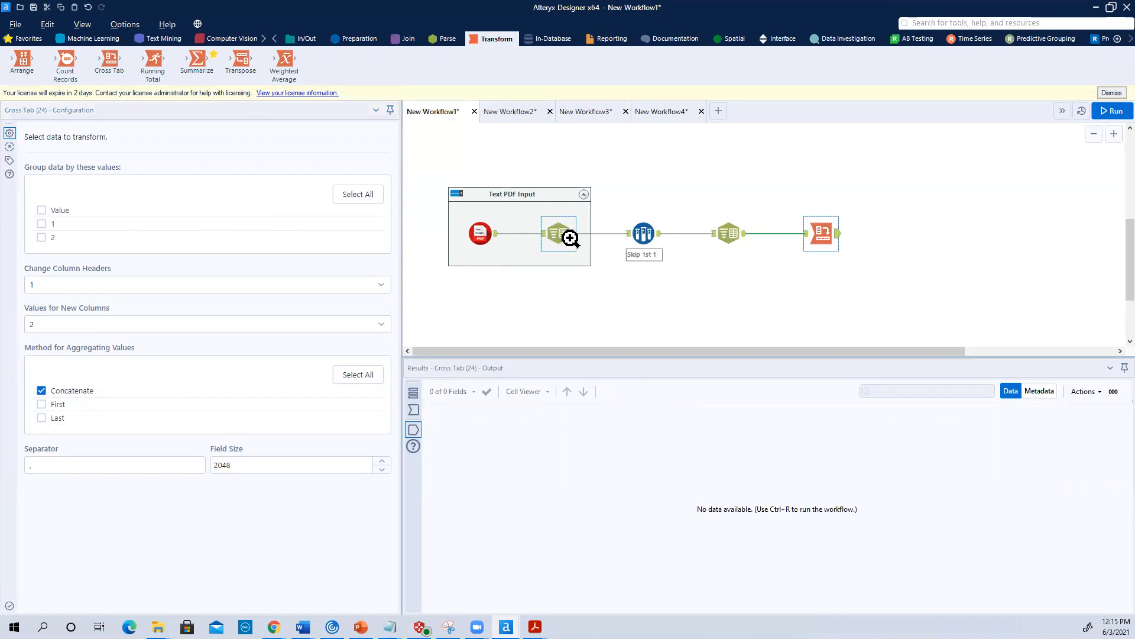
Cache and run the workflow at the Text To Columns tool inside the Text PDF Input container, and view the Cross Tab output.
{"action": "key", "text": "ctrl+r"}
{"action": "right_click", "coordinate": [562, 232]}
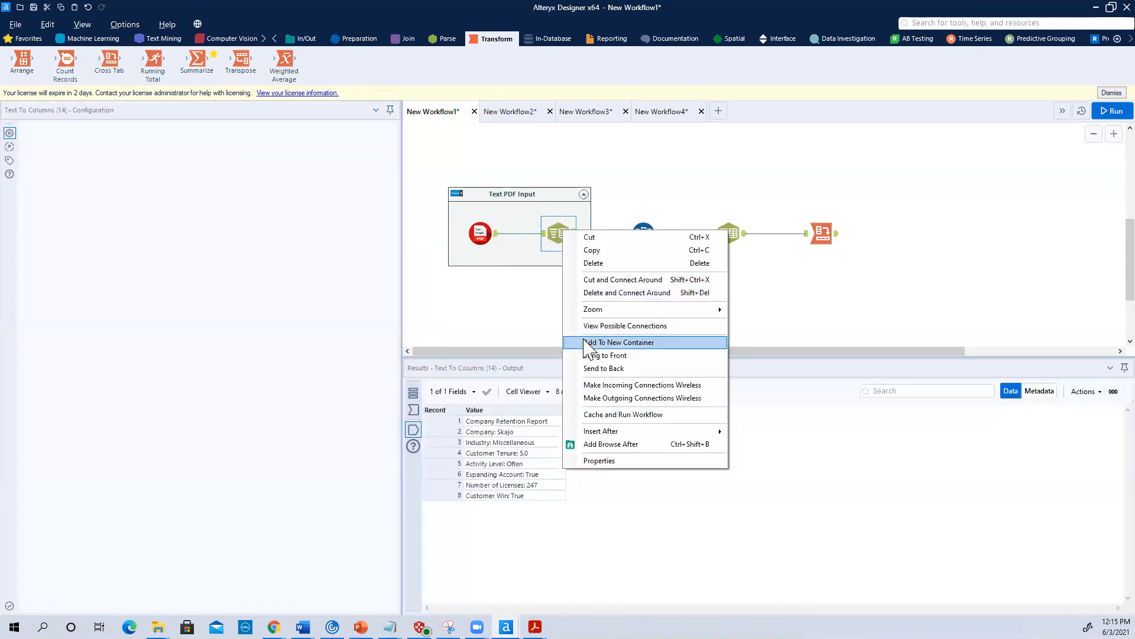
{"action": "left_click", "coordinate": [615, 414]}
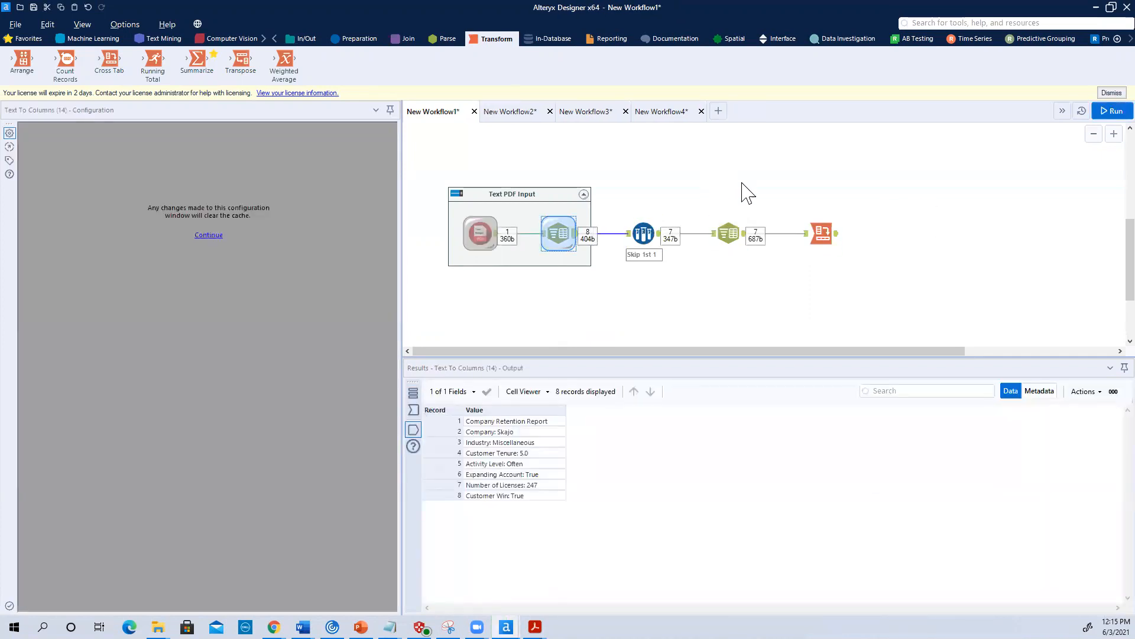
{"action": "left_click", "coordinate": [833, 236]}
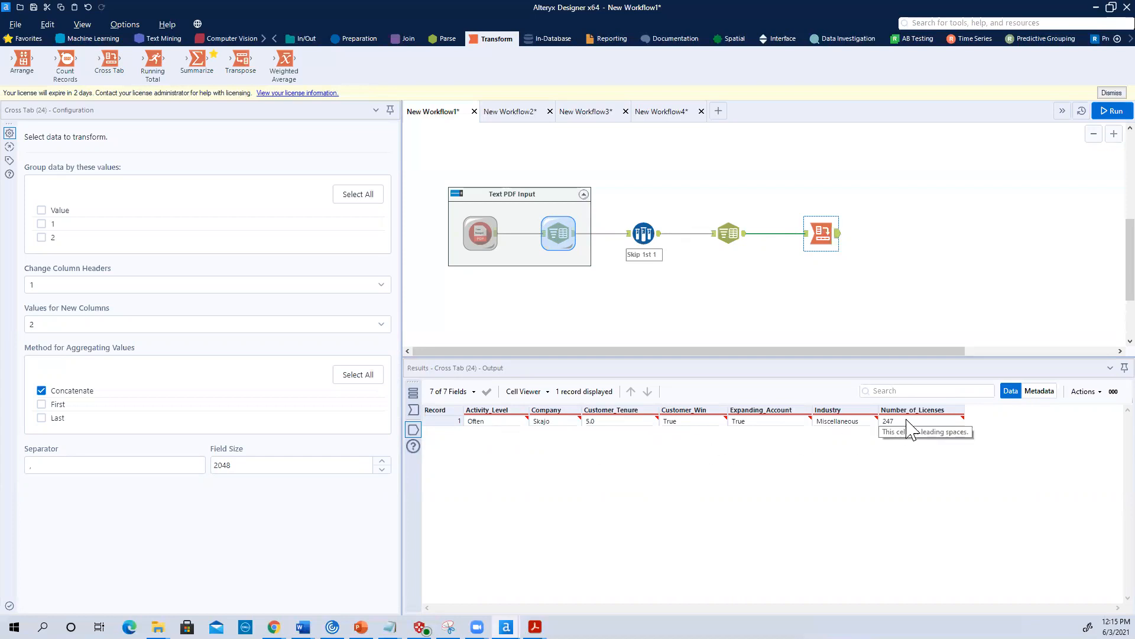
Insert a Data Cleansing tool and an Auto Field tool between the second Text To Columns tool and the Cross Tab tool.
{"action": "left_click_drag", "start_coordinate": [829, 237], "coordinate": [859, 238]}
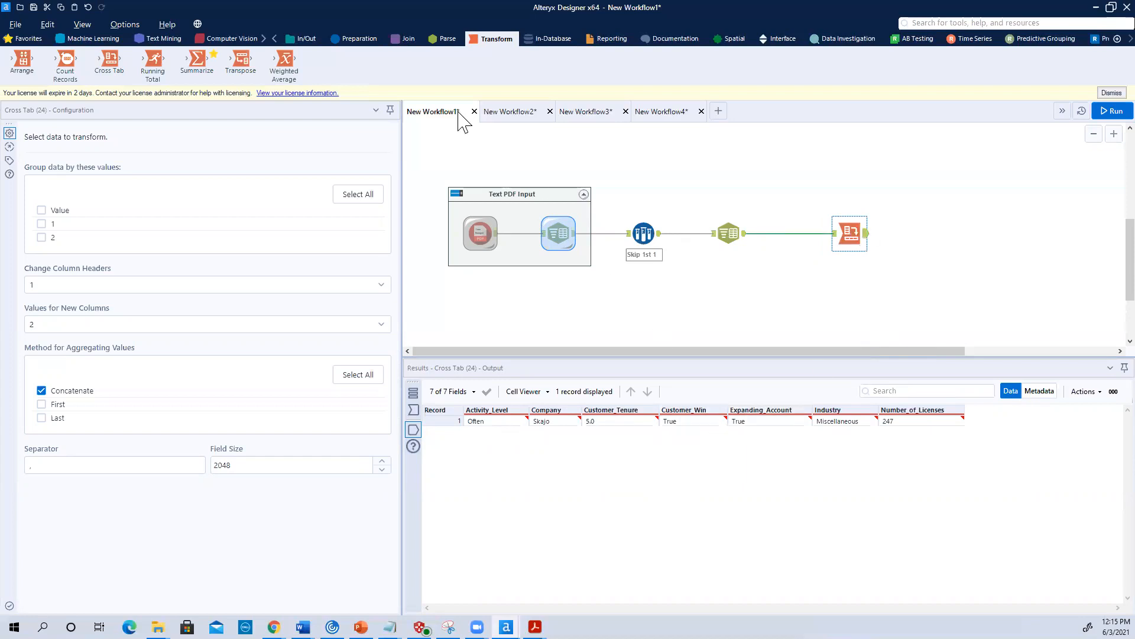
{"action": "left_click", "coordinate": [357, 39]}
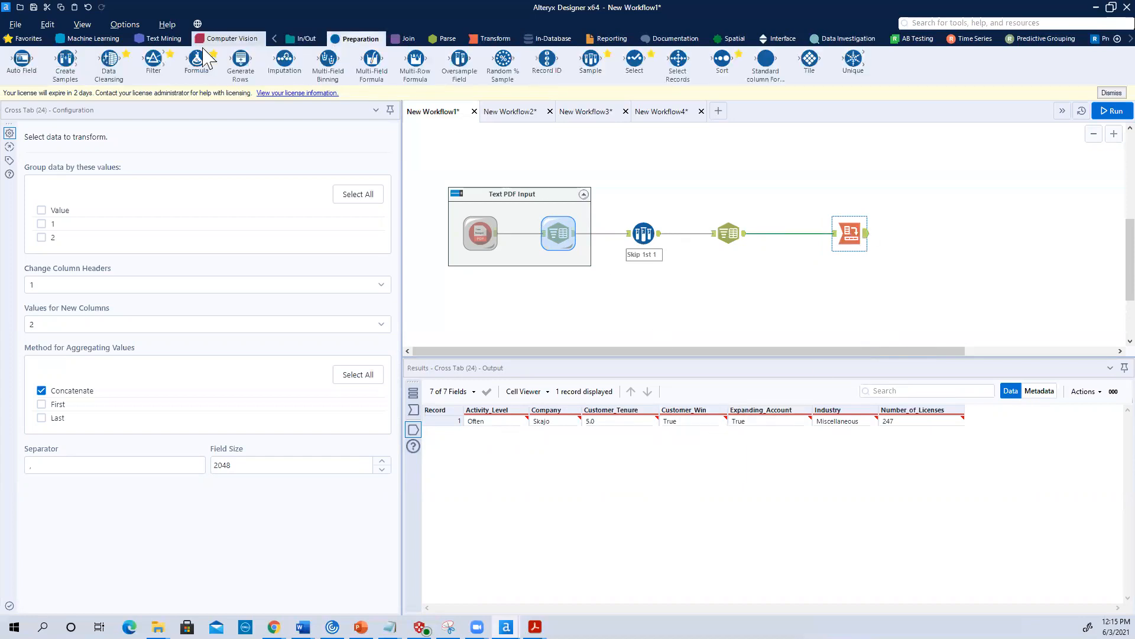
{"action": "left_click_drag", "start_coordinate": [111, 59], "coordinate": [792, 233]}
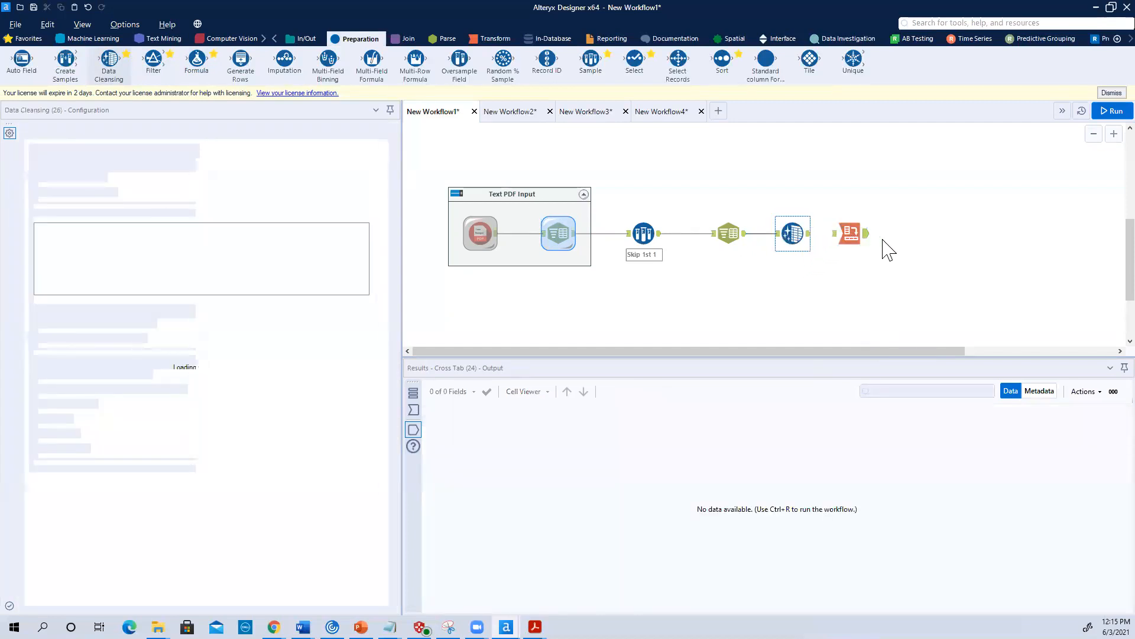
{"action": "left_click_drag", "start_coordinate": [846, 227], "coordinate": [886, 228]}
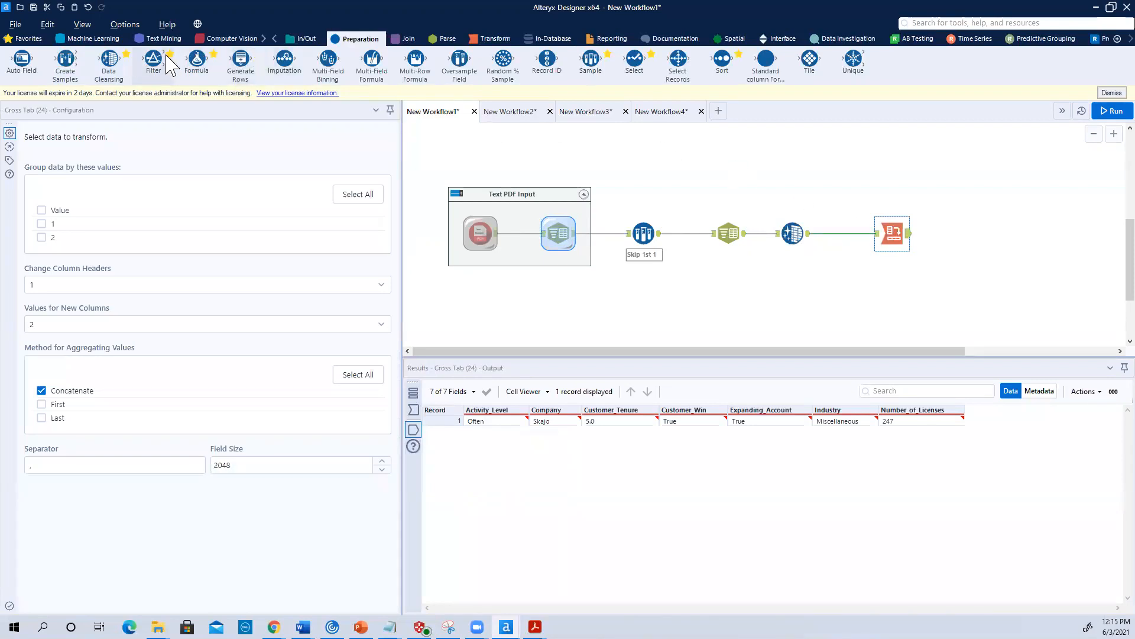
{"action": "left_click_drag", "start_coordinate": [21, 60], "coordinate": [923, 234]}
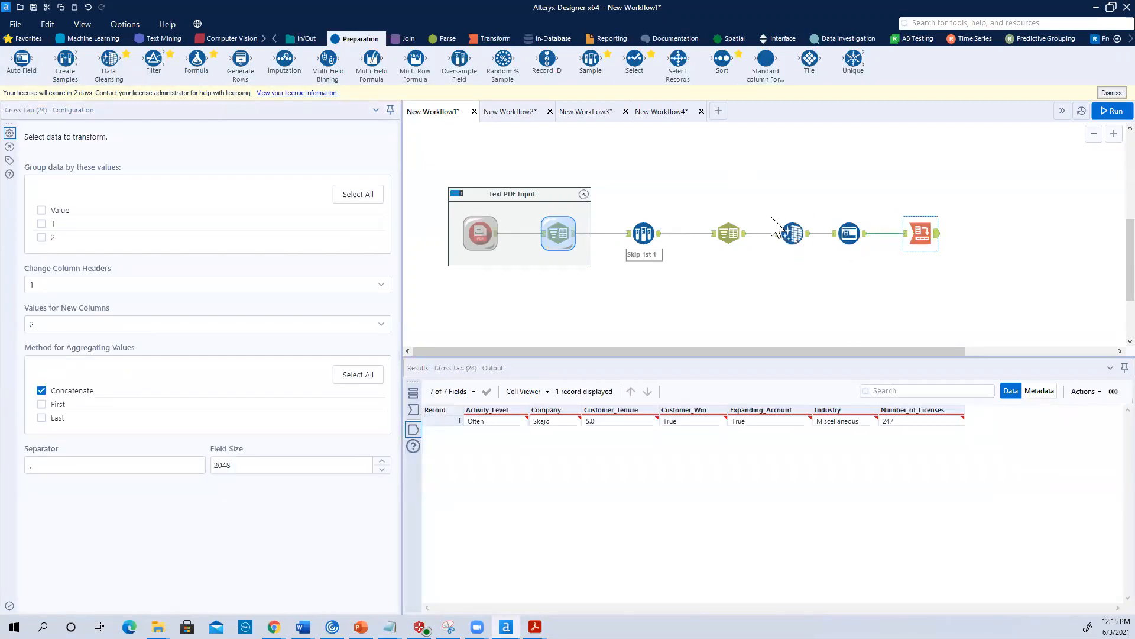
Cut the Data Cleansing tool while keeping its neighbours connected, and paste it beyond the Cross Tab tool.
{"action": "left_click", "coordinate": [793, 231]}
{"action": "right_click", "coordinate": [793, 229]}
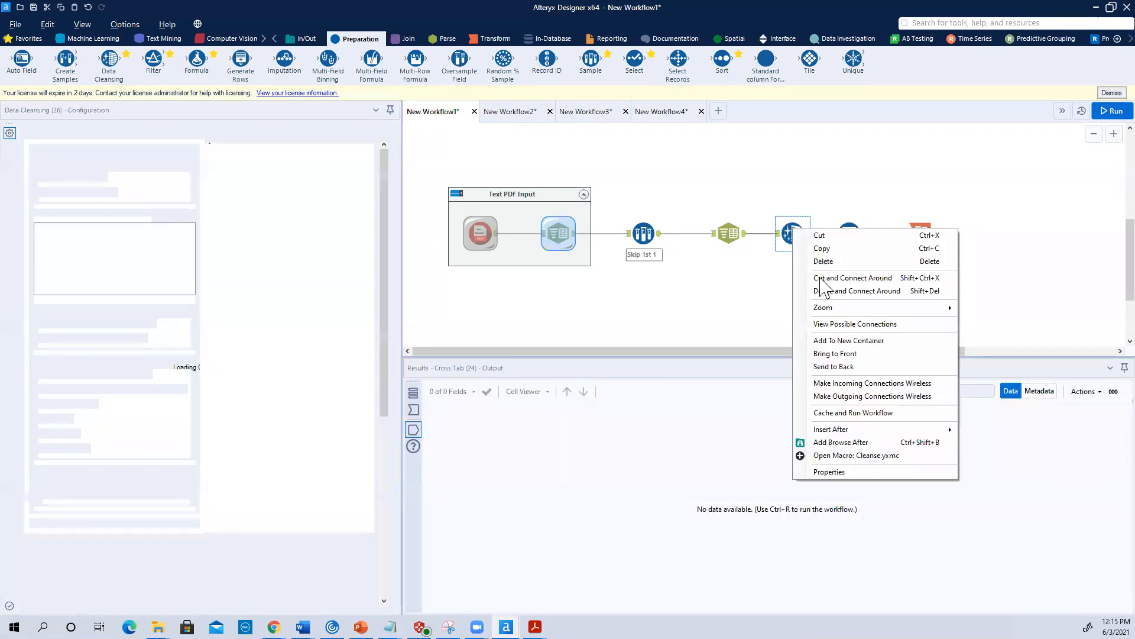
{"action": "left_click", "coordinate": [821, 280]}
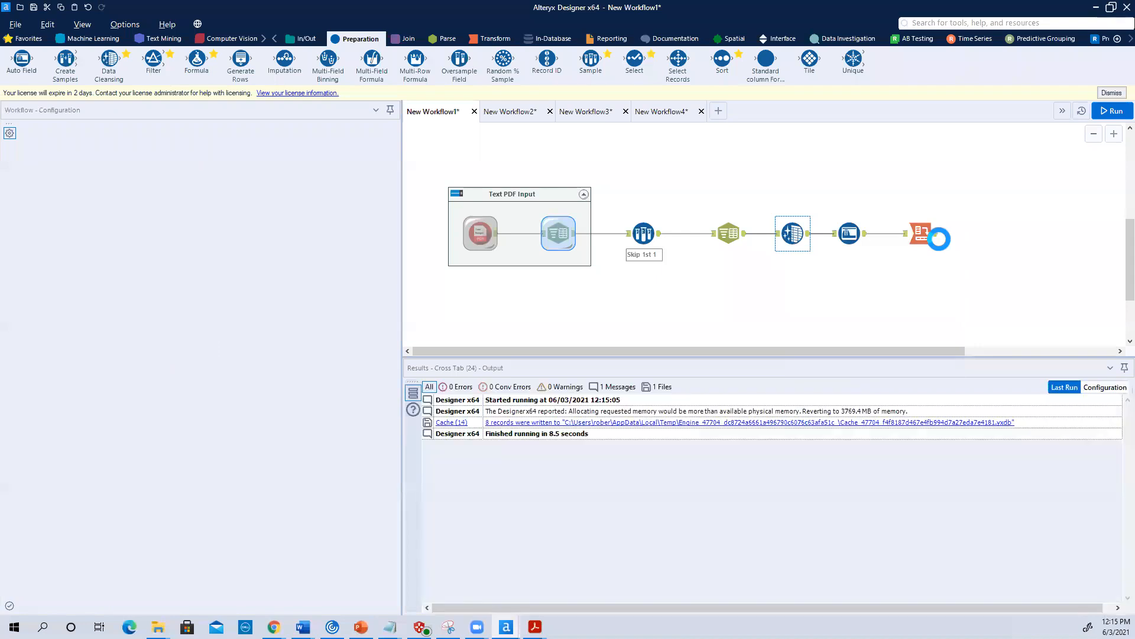
{"action": "right_click", "coordinate": [949, 233]}
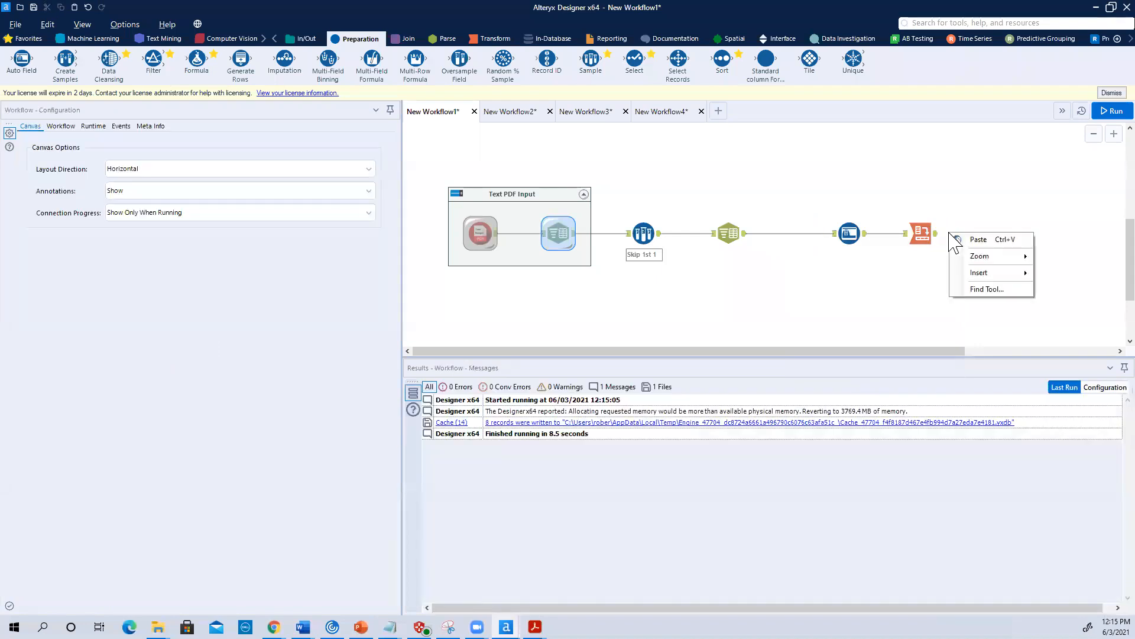
{"action": "left_click", "coordinate": [979, 241]}
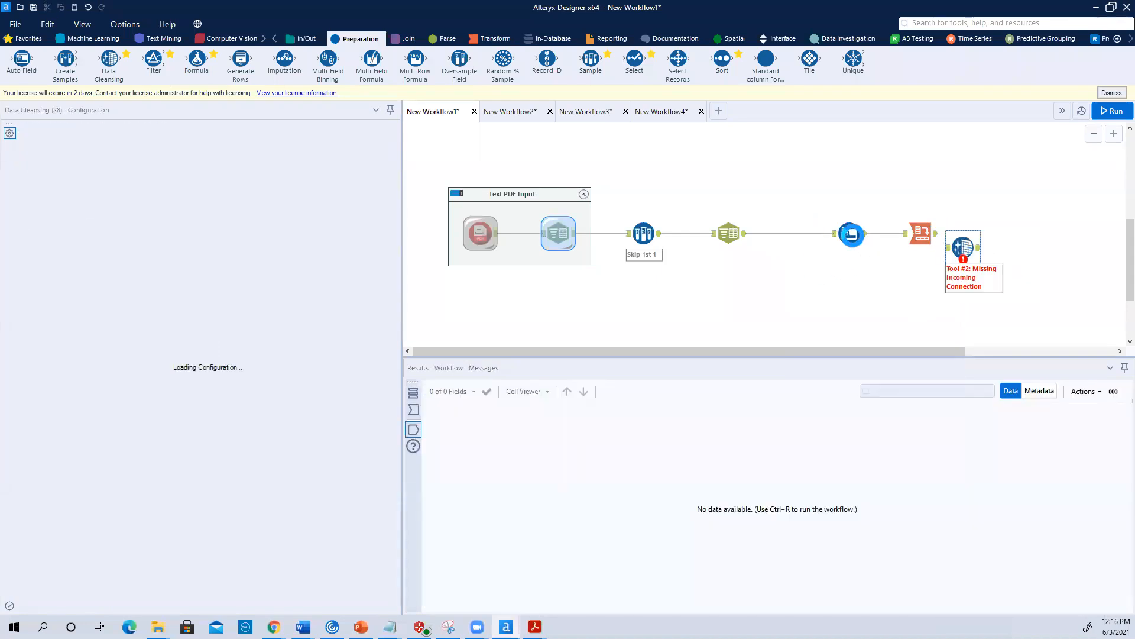
Move the Auto Field tool beyond Data Cleansing, chain both tools after the Cross Tab tool, and run the workflow.
{"action": "right_click", "coordinate": [855, 238]}
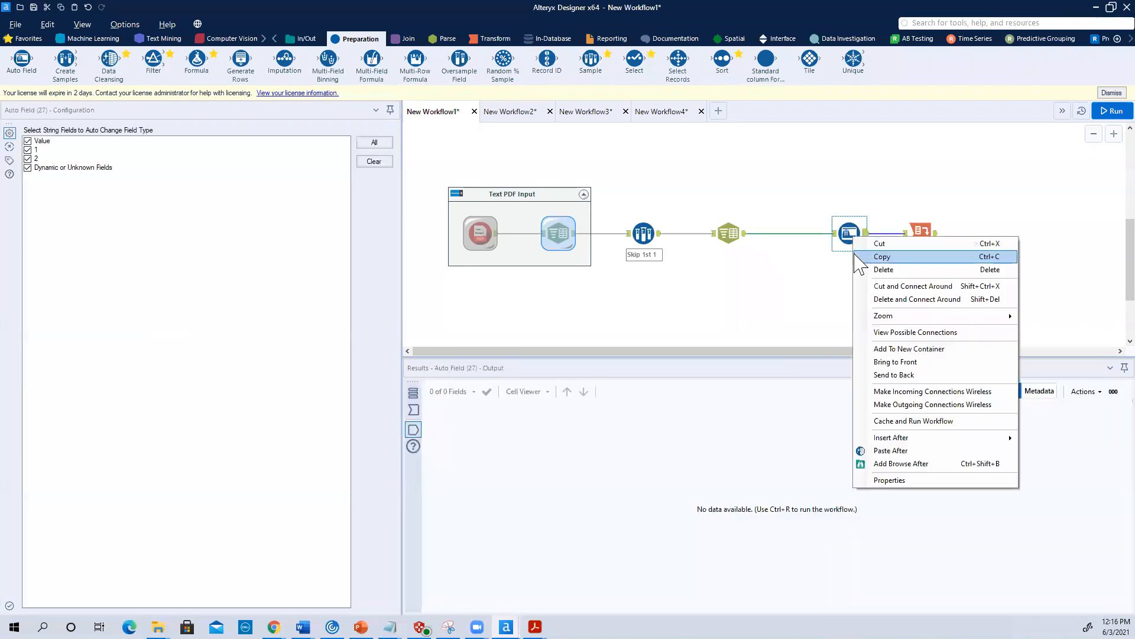
{"action": "left_click", "coordinate": [896, 286]}
{"action": "left_click", "coordinate": [1011, 239]}
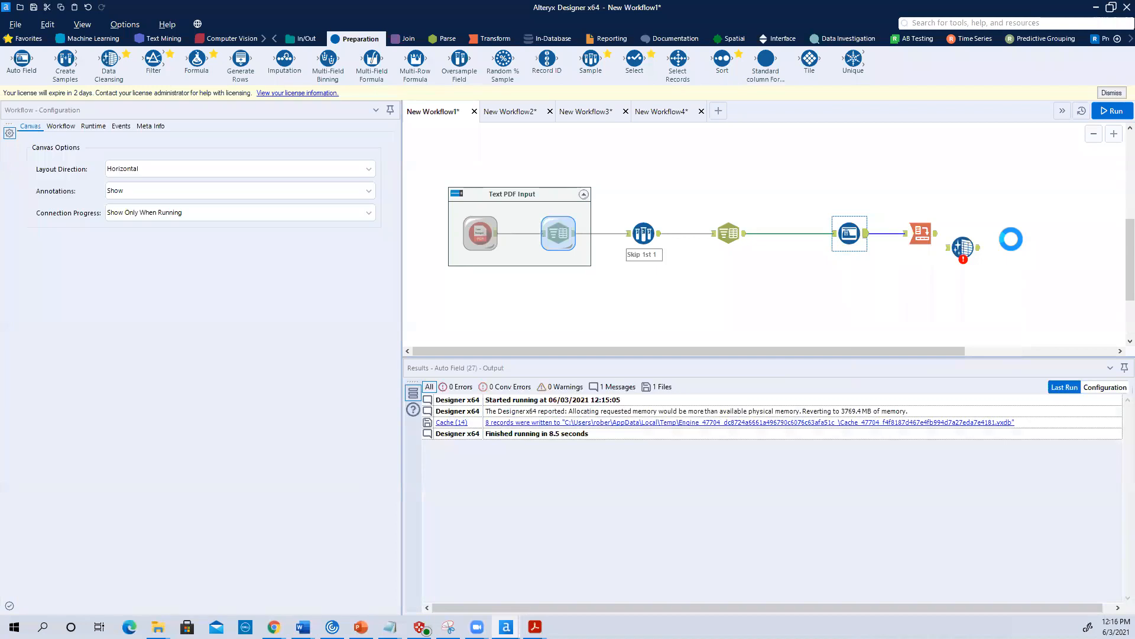
{"action": "right_click", "coordinate": [1013, 243]}
{"action": "left_click", "coordinate": [1023, 248]}
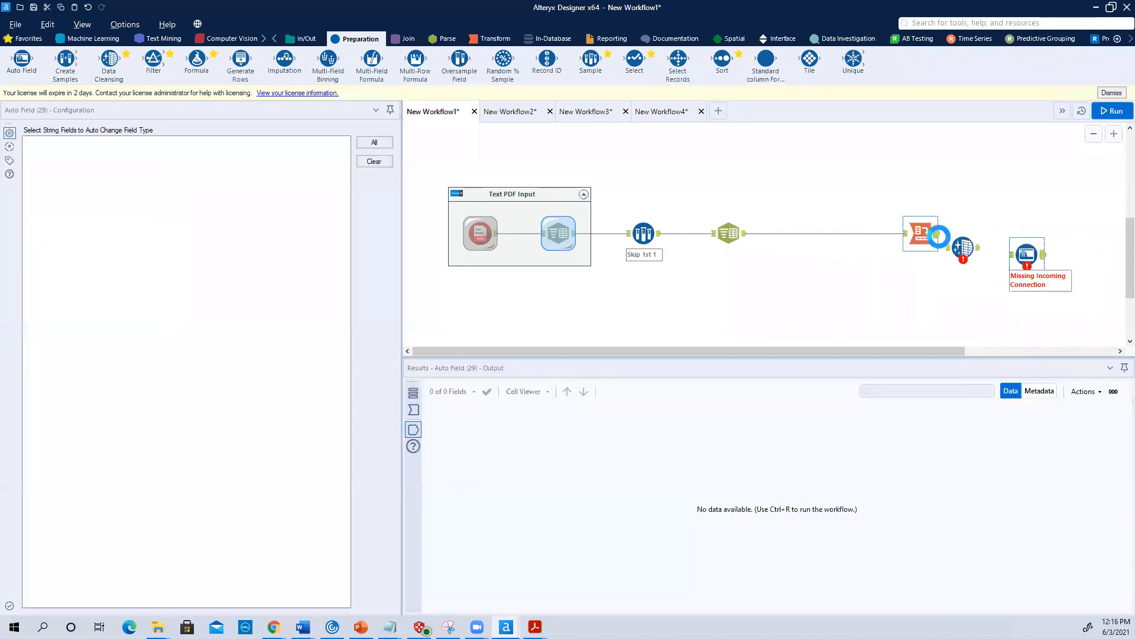
{"action": "left_click_drag", "start_coordinate": [938, 235], "coordinate": [1021, 258]}
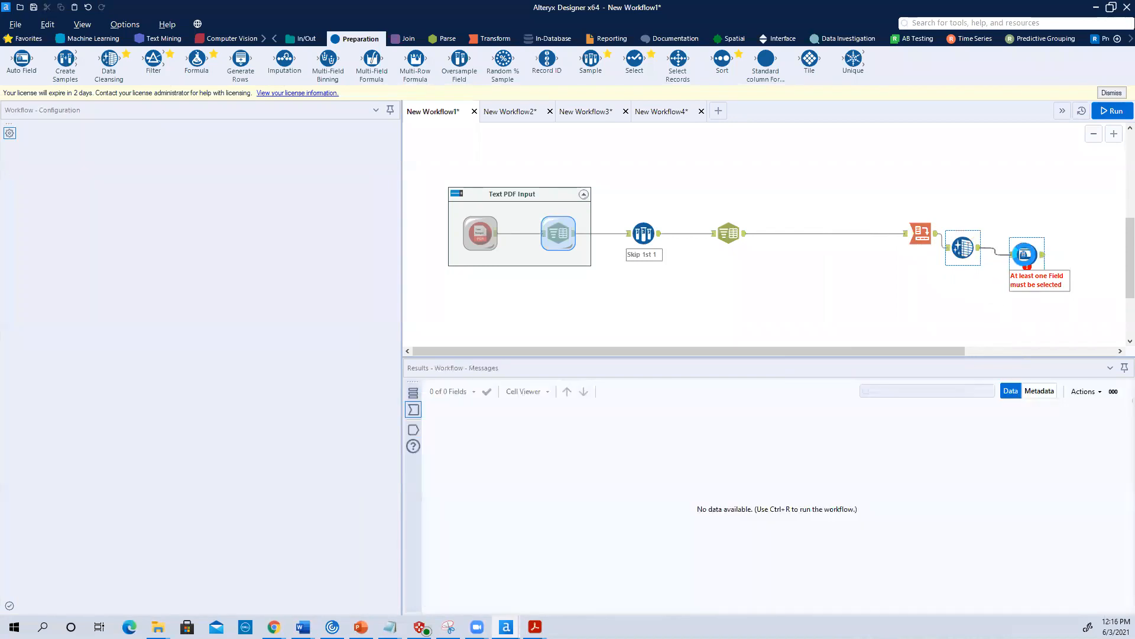
{"action": "left_click", "coordinate": [1111, 111]}
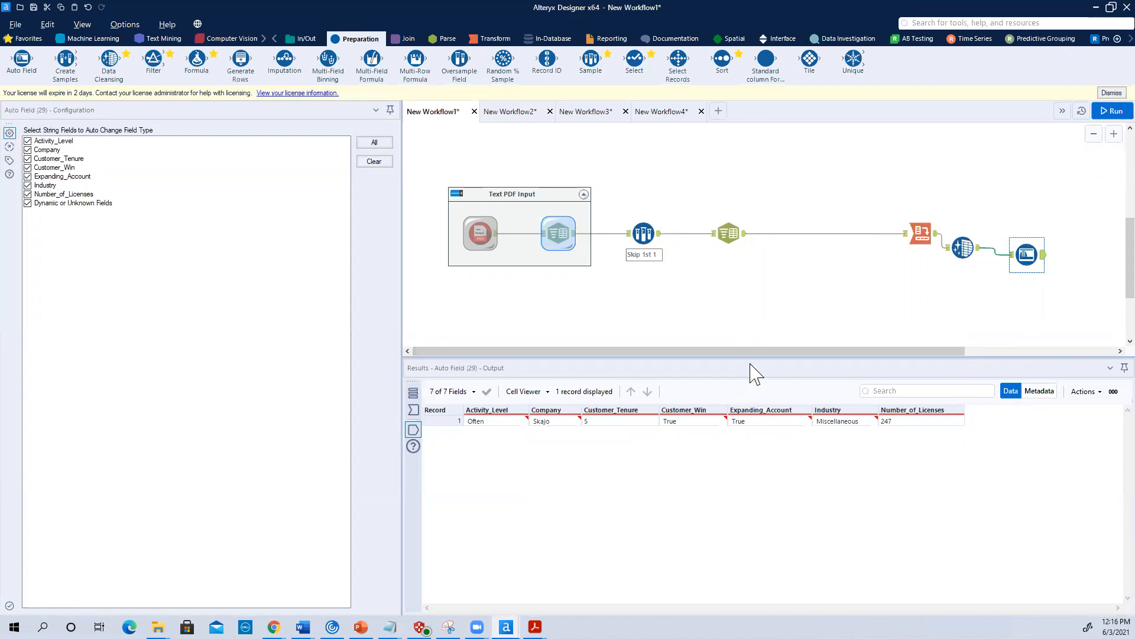
Select all fields to cleanse in the Data Cleansing tool and rerun the workflow.
{"action": "left_click", "coordinate": [962, 247]}
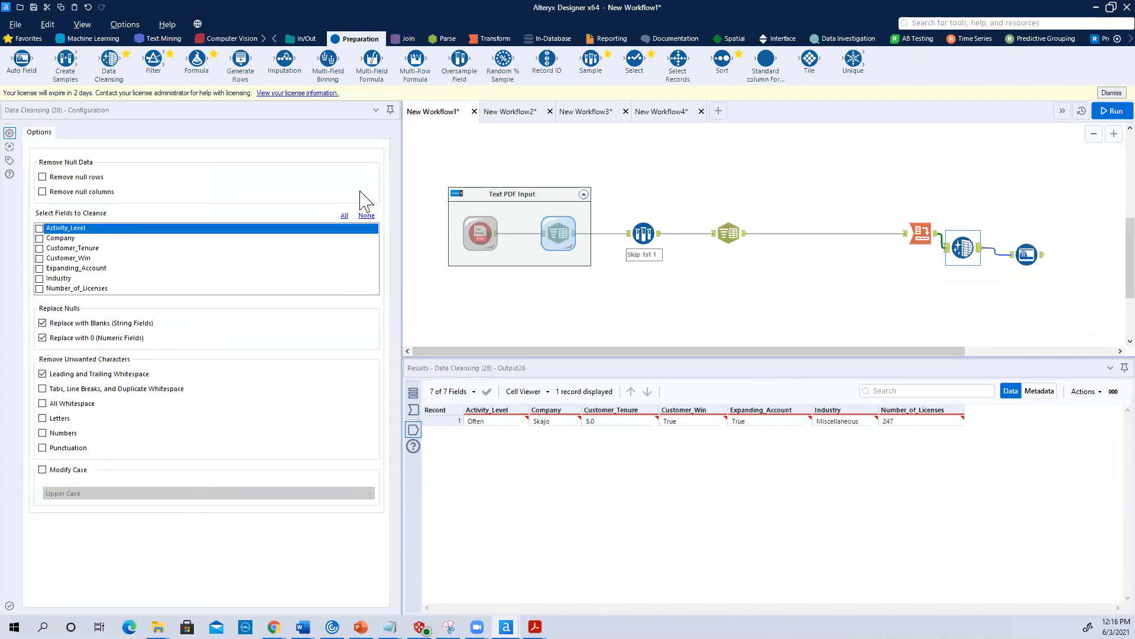
{"action": "left_click", "coordinate": [344, 215]}
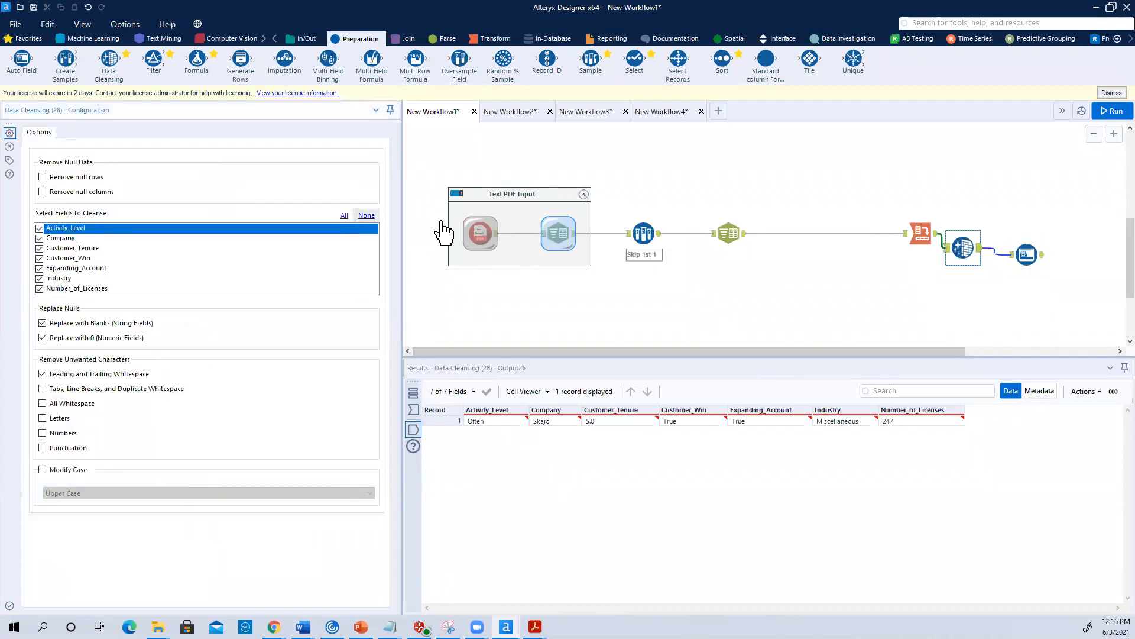
{"action": "left_click", "coordinate": [1110, 112]}
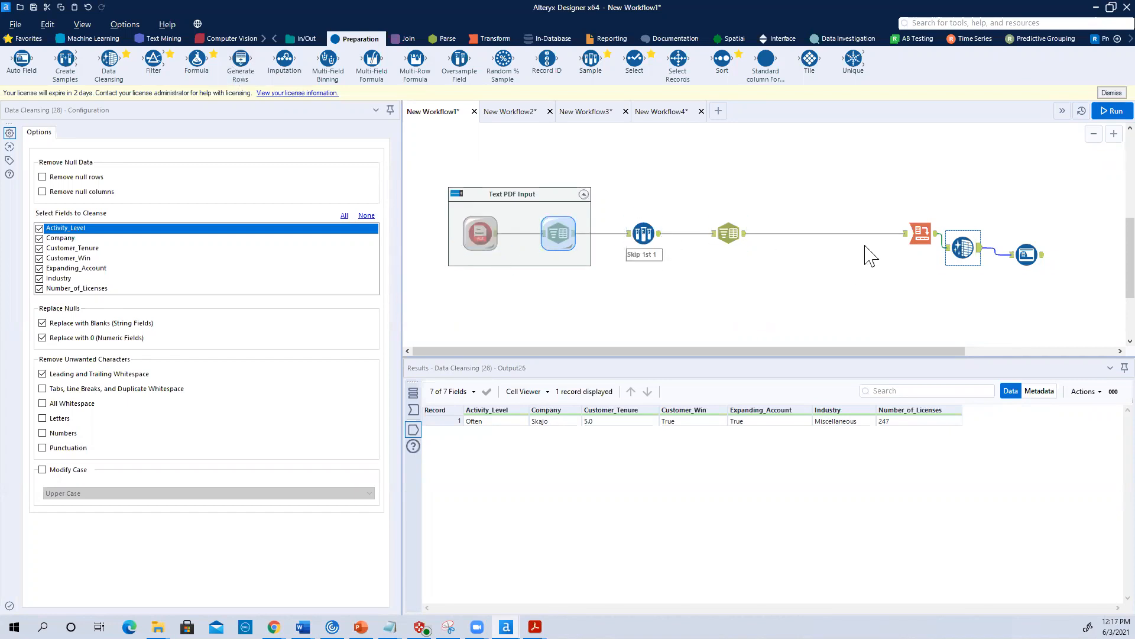
Add an Image Template tool on the empty canvas below the text PDF parsing workflow.
{"action": "scroll", "coordinate": [587, 232], "scroll_direction": "down", "scroll_amount": 3}
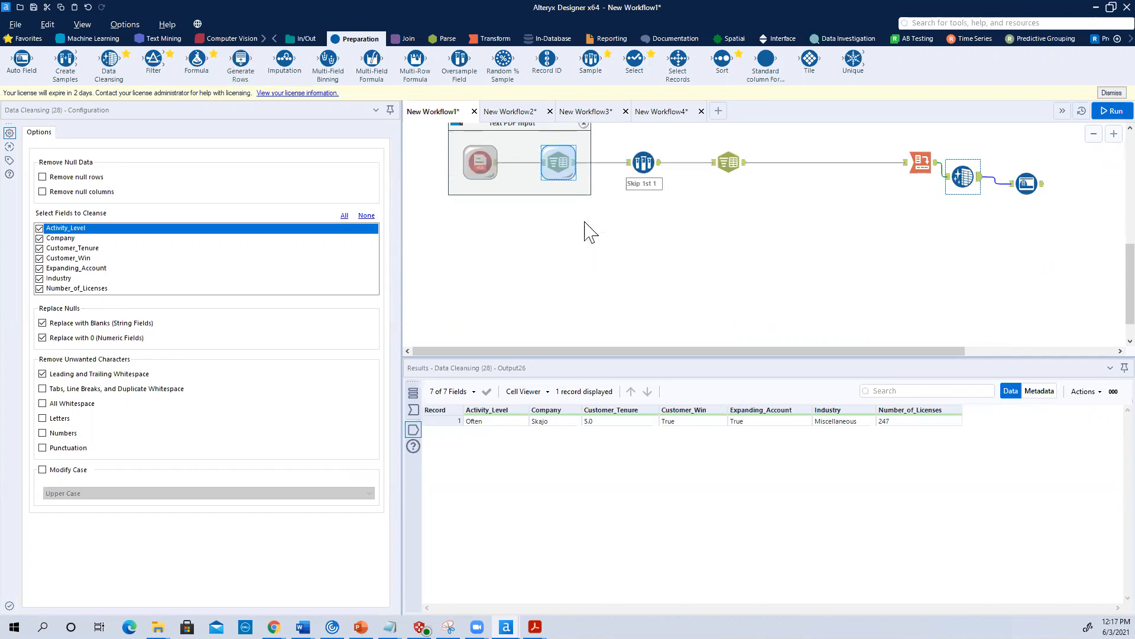
{"action": "scroll", "coordinate": [588, 232], "scroll_direction": "down", "scroll_amount": 1}
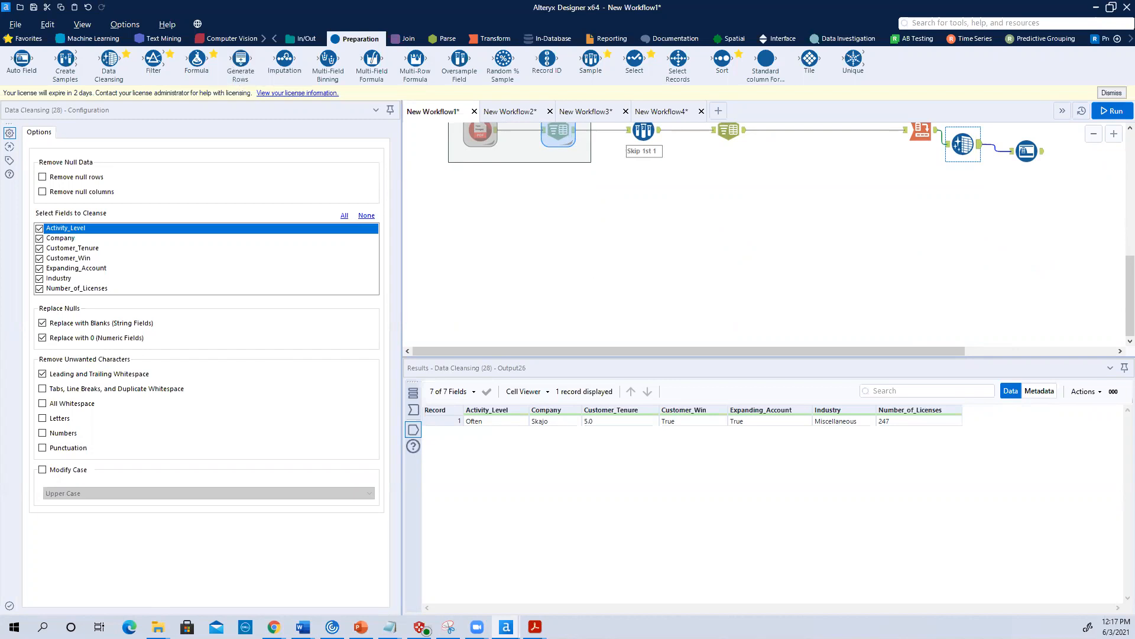
{"action": "left_click", "coordinate": [226, 40]}
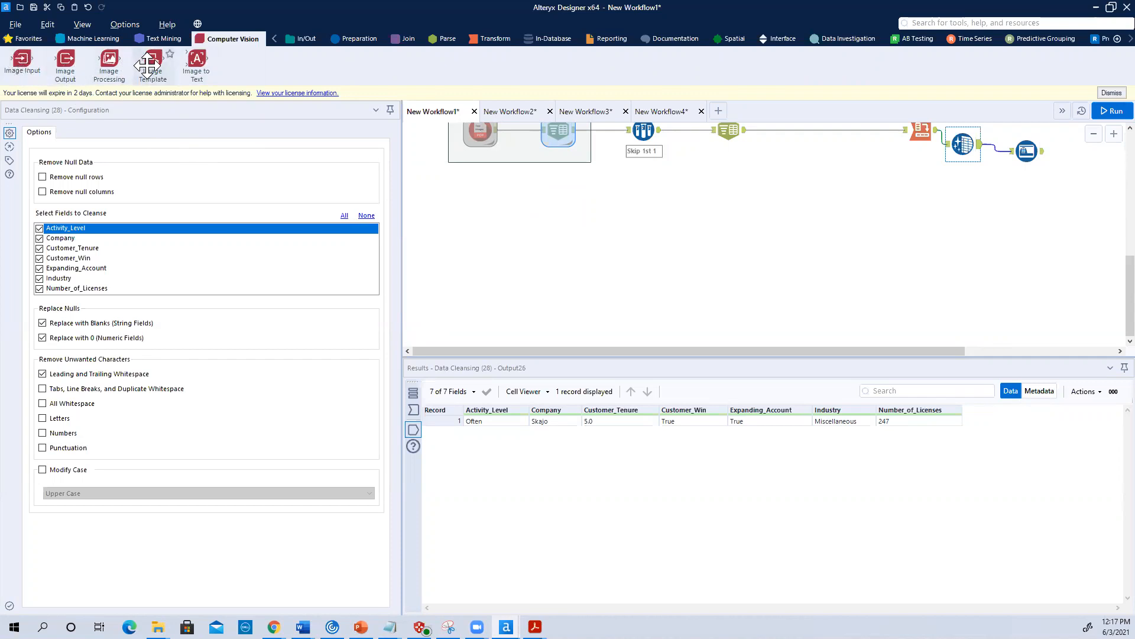
{"action": "left_click_drag", "start_coordinate": [150, 61], "coordinate": [475, 270]}
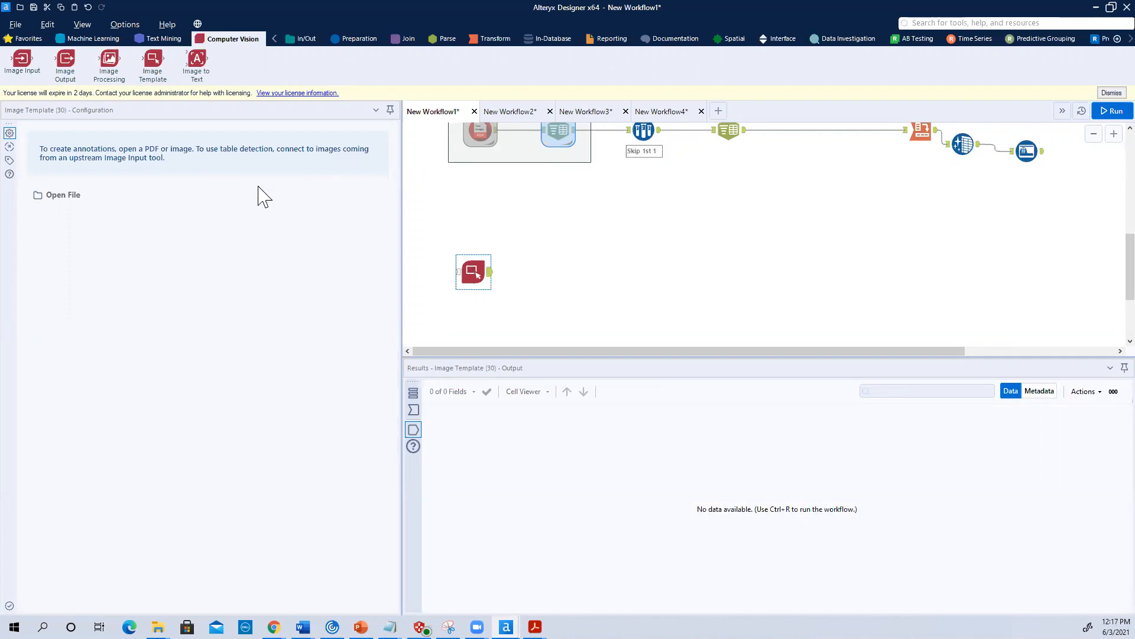
Open PDF Input Table.pdf from the Intelligence Suite\Webinar Workflow folder as the Image Template tool's annotation source.
{"action": "left_click", "coordinate": [48, 206]}
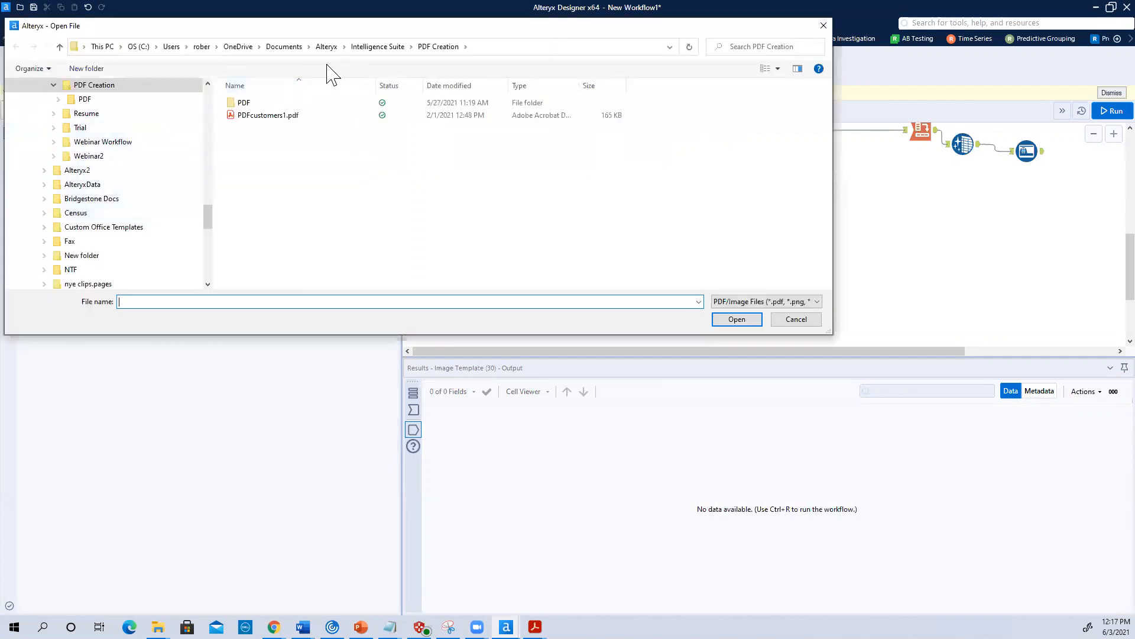
{"action": "left_click", "coordinate": [374, 48]}
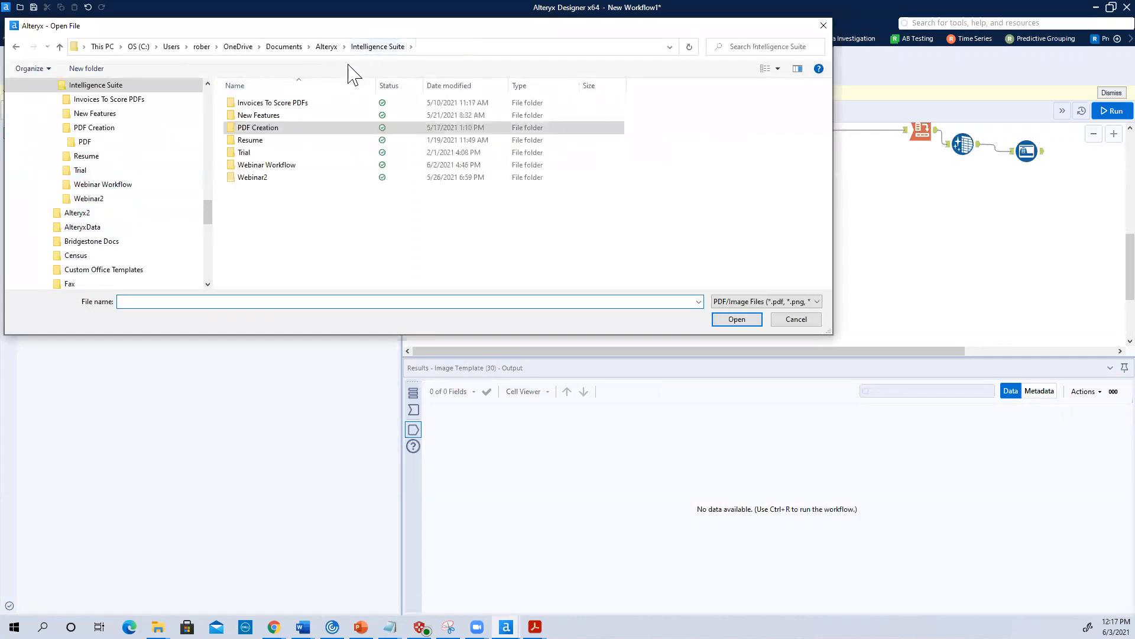
{"action": "double_click", "coordinate": [252, 165]}
{"action": "left_click", "coordinate": [252, 129]}
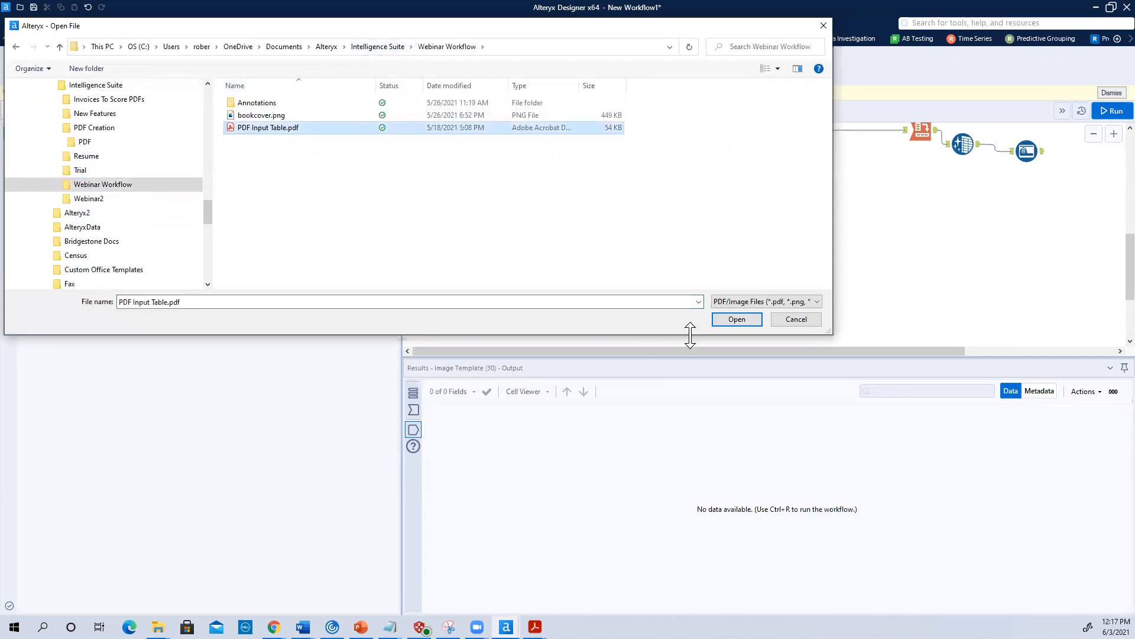
{"action": "left_click", "coordinate": [733, 322]}
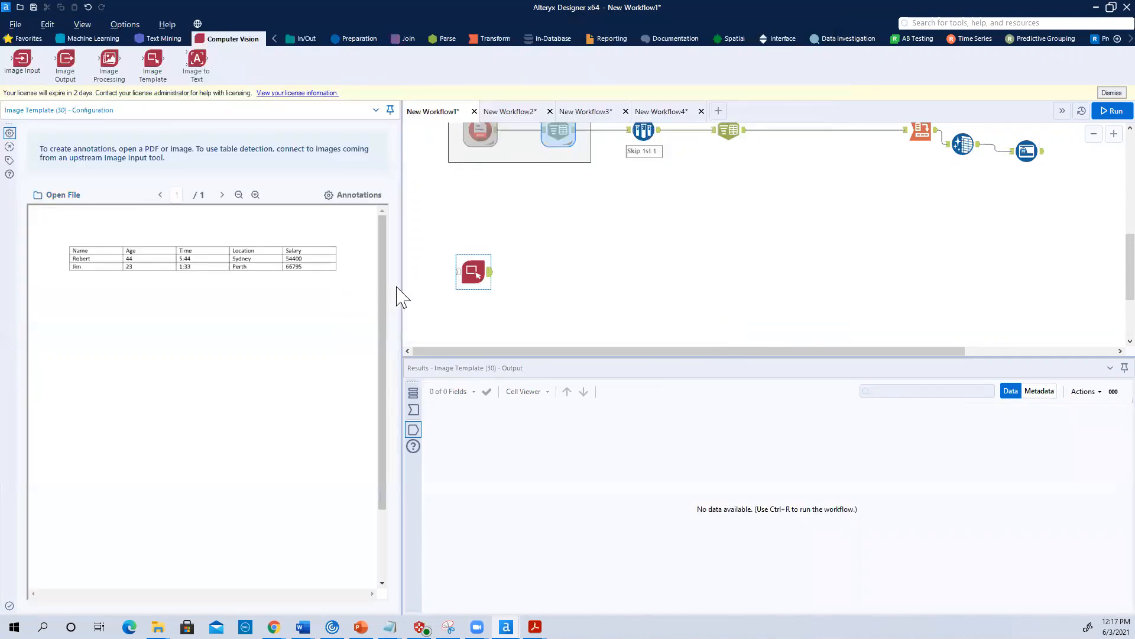
Annotate the entire table in the PDF preview, name the annotation Input Data, set its type to Table, and save it.
{"action": "left_click_drag", "start_coordinate": [429, 288], "coordinate": [505, 294]}
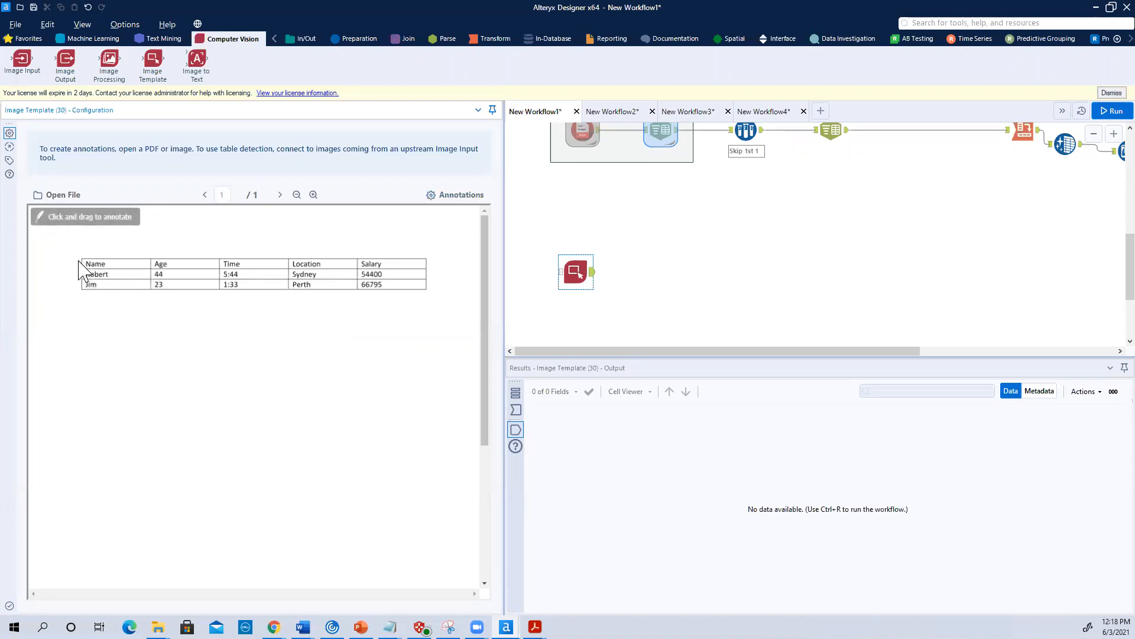
{"action": "mouse_move", "coordinate": [80, 259]}
{"action": "left_mouse_down"}
{"action": "mouse_move", "coordinate": [125, 301]}
{"action": "mouse_move", "coordinate": [426, 290]}
{"action": "left_mouse_up"}
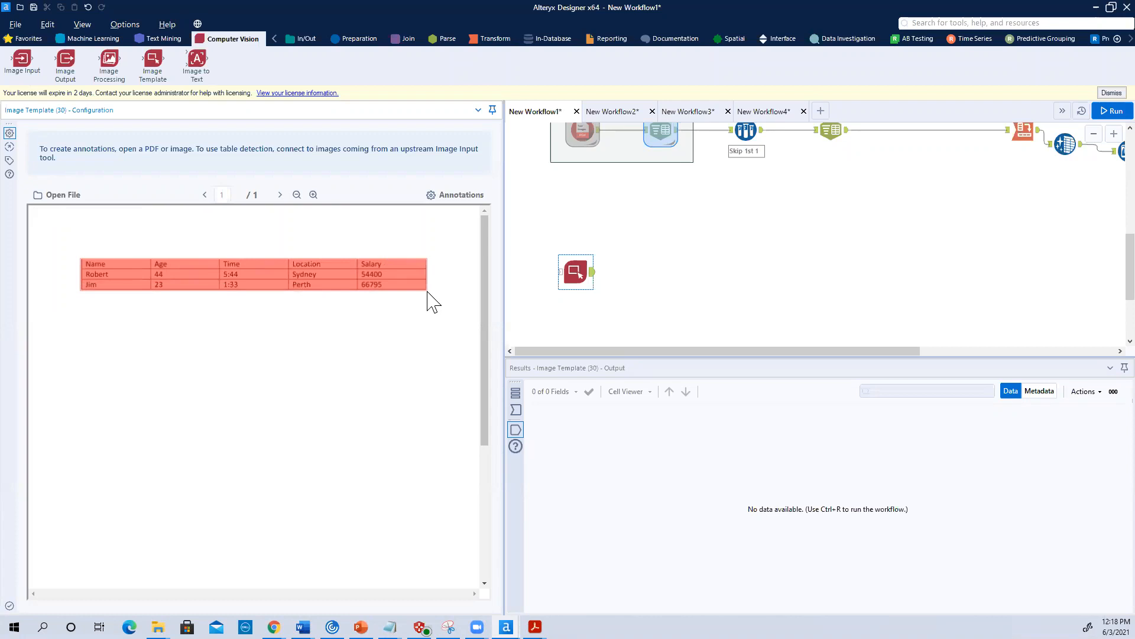
{"action": "left_click_drag", "start_coordinate": [428, 291], "coordinate": [427, 292]}
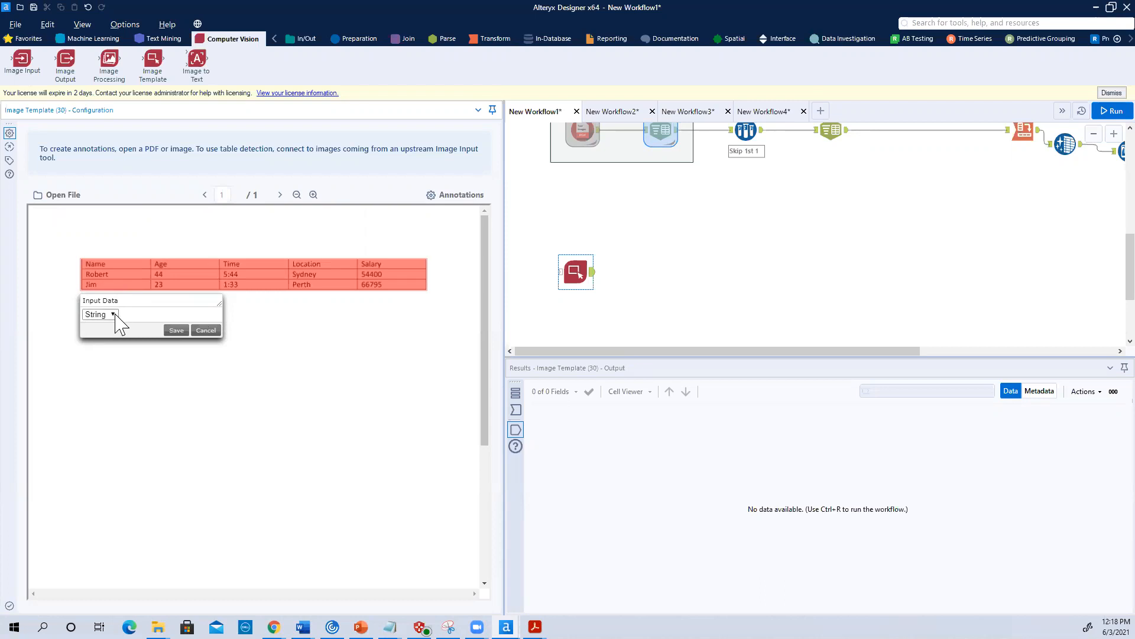
{"action": "left_click", "coordinate": [114, 315]}
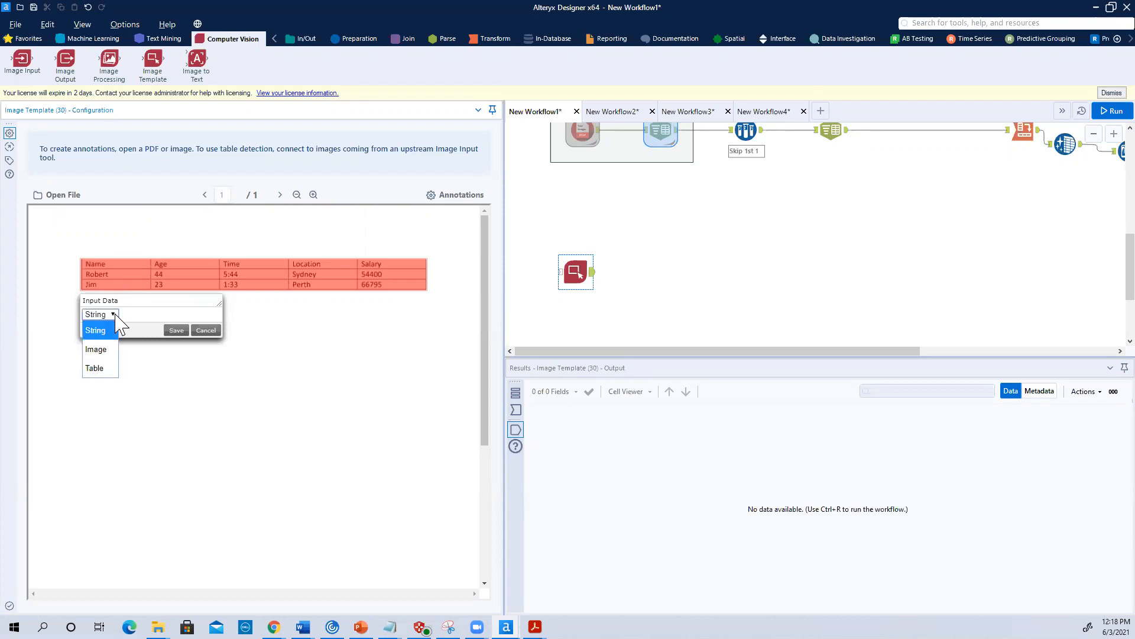
{"action": "left_click", "coordinate": [94, 370]}
{"action": "left_click", "coordinate": [176, 331]}
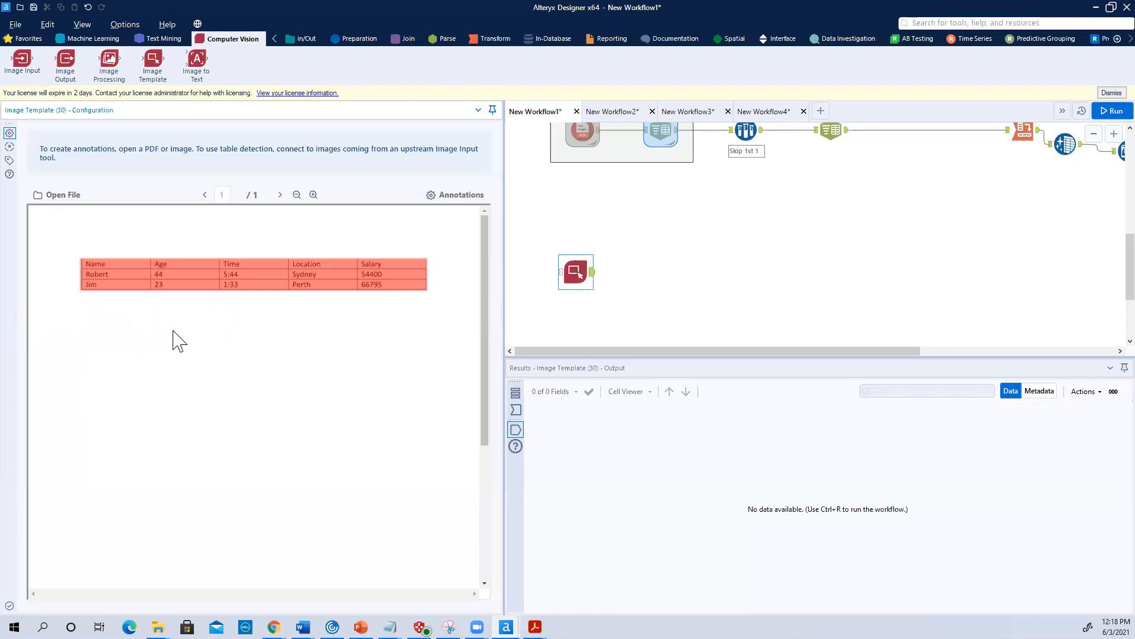
{"action": "mouse_move", "coordinate": [393, 296]}
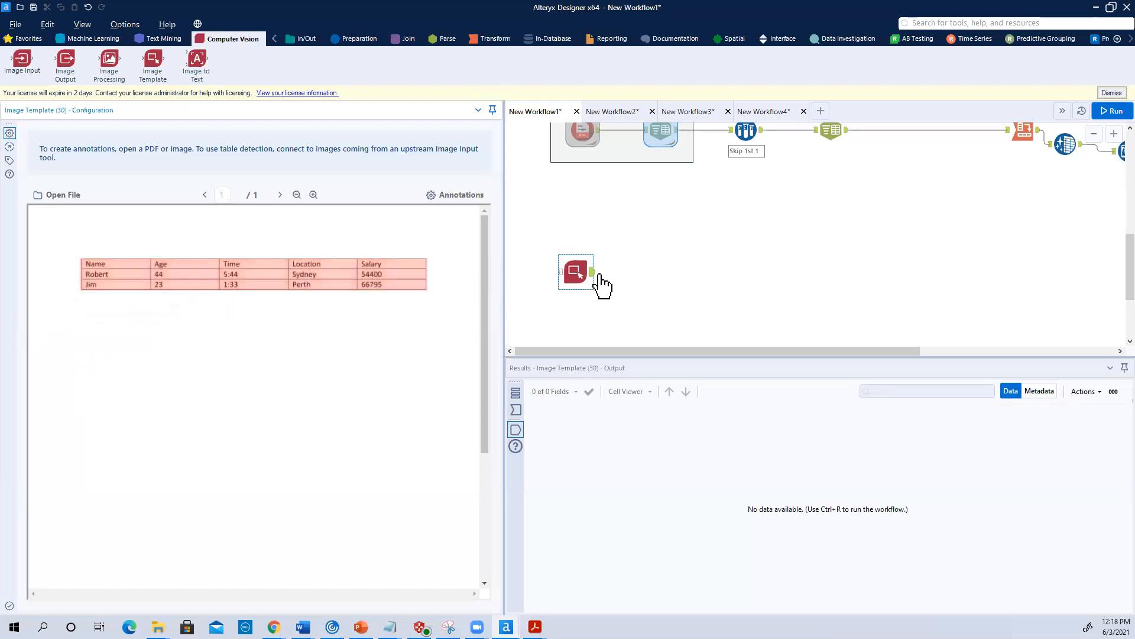
Add an Image Input tool above the Image Template tool and set its folder to Documents\Alteryx\Intelligence Suite\Webinar Workflow.
{"action": "left_click_drag", "start_coordinate": [25, 58], "coordinate": [576, 207]}
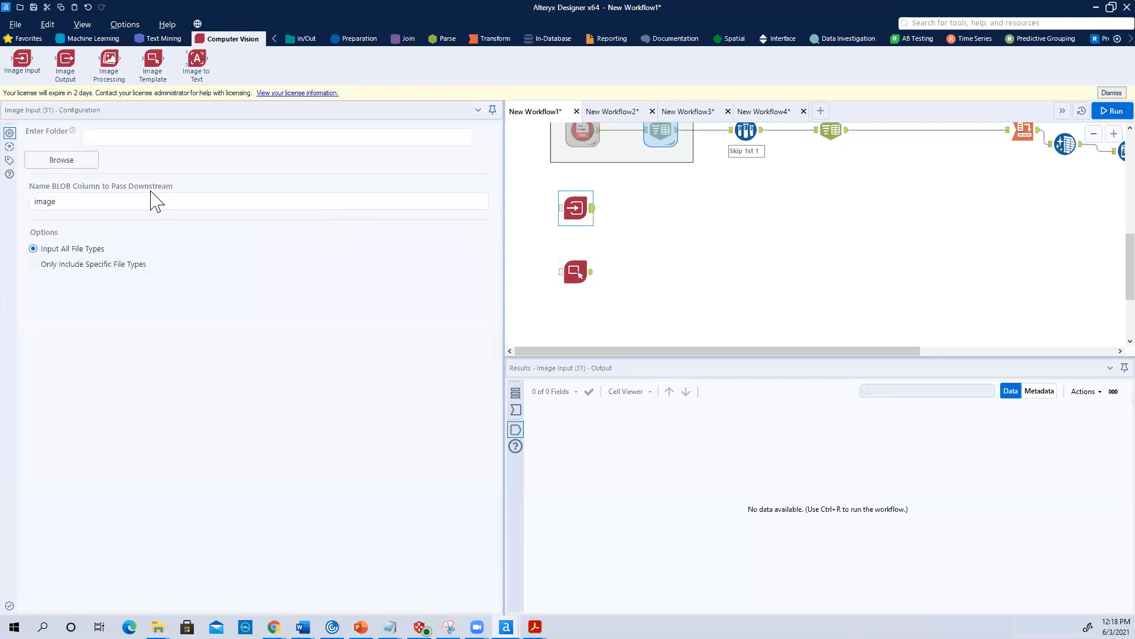
{"action": "left_click", "coordinate": [63, 160]}
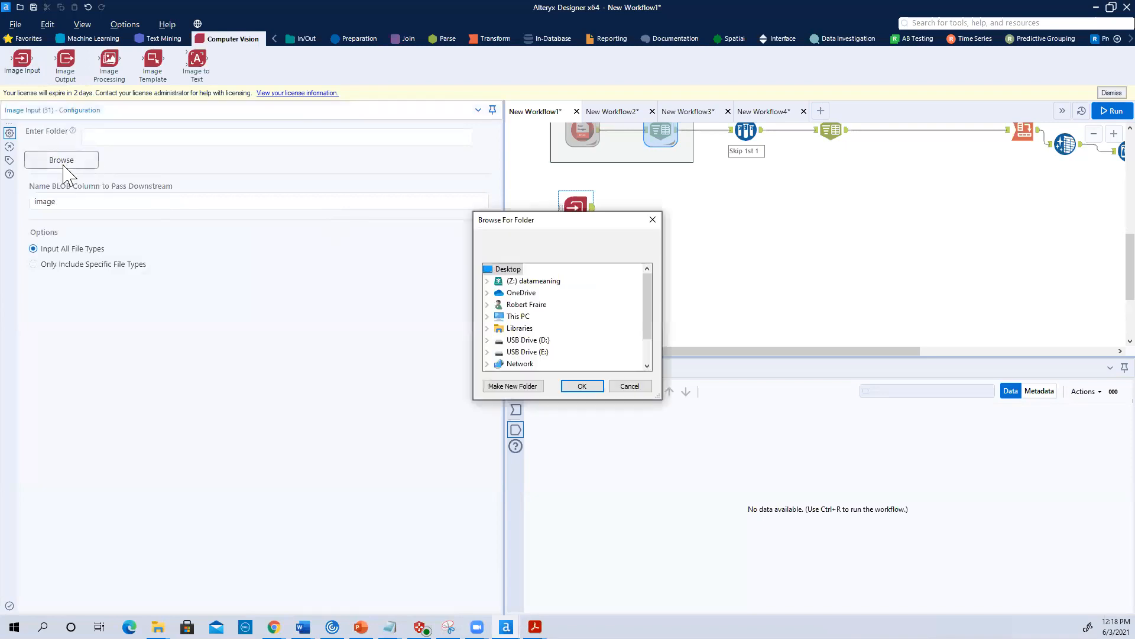
{"action": "left_click", "coordinate": [487, 328]}
{"action": "left_click", "coordinate": [498, 317]}
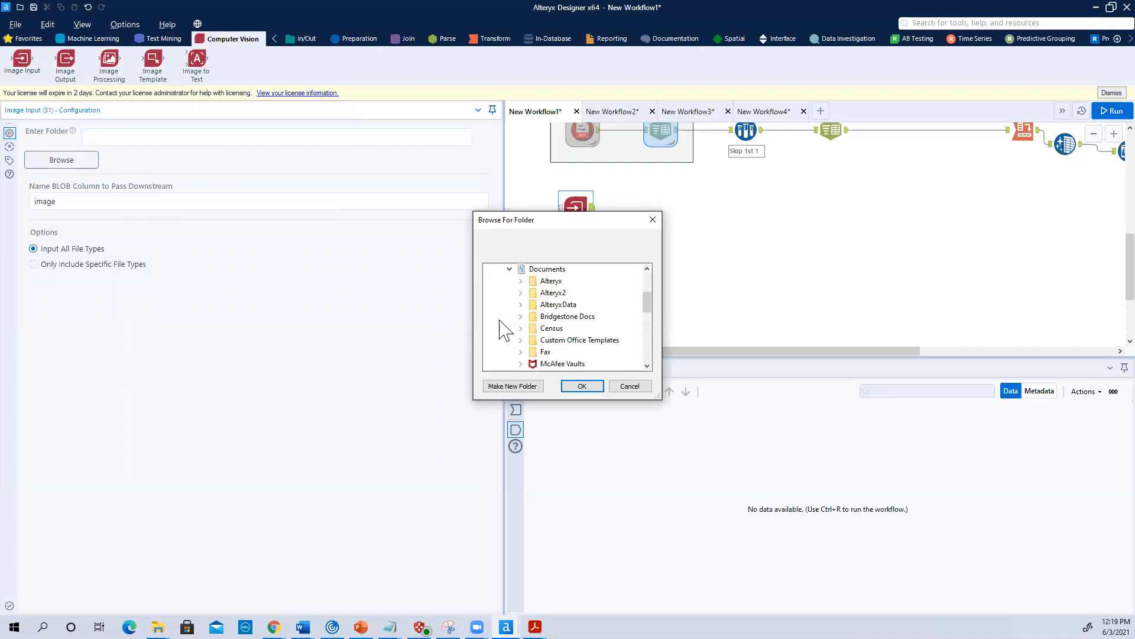
{"action": "left_click", "coordinate": [521, 282]}
{"action": "scroll", "coordinate": [539, 321], "scroll_direction": "down", "scroll_amount": 3}
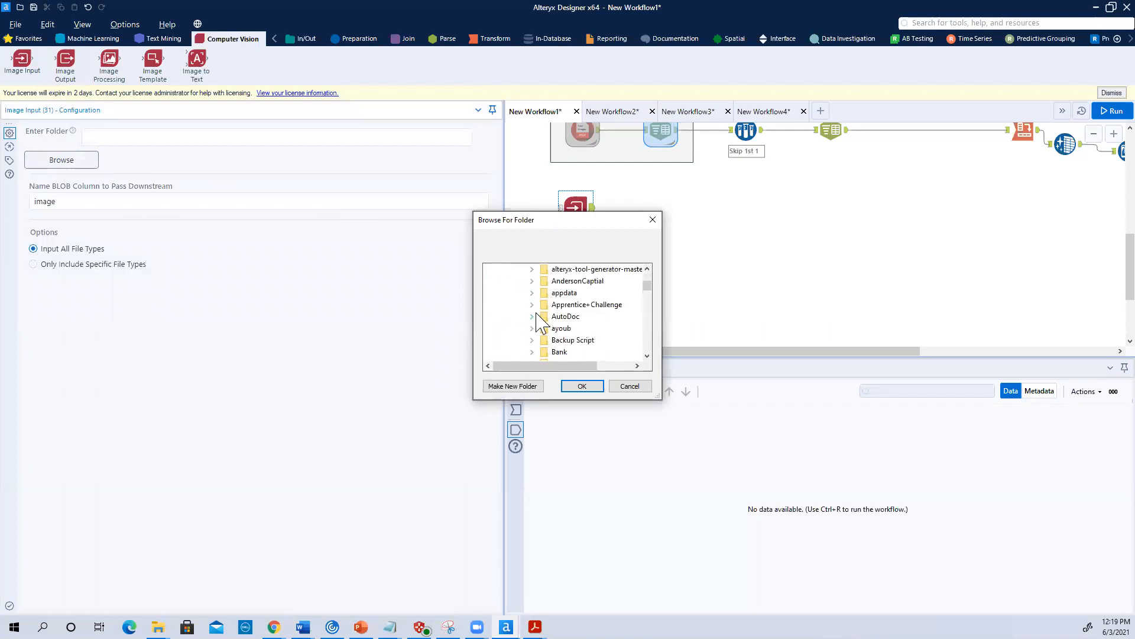
{"action": "scroll", "coordinate": [539, 322], "scroll_direction": "up", "scroll_amount": 2}
{"action": "scroll", "coordinate": [539, 322], "scroll_direction": "down", "scroll_amount": 20}
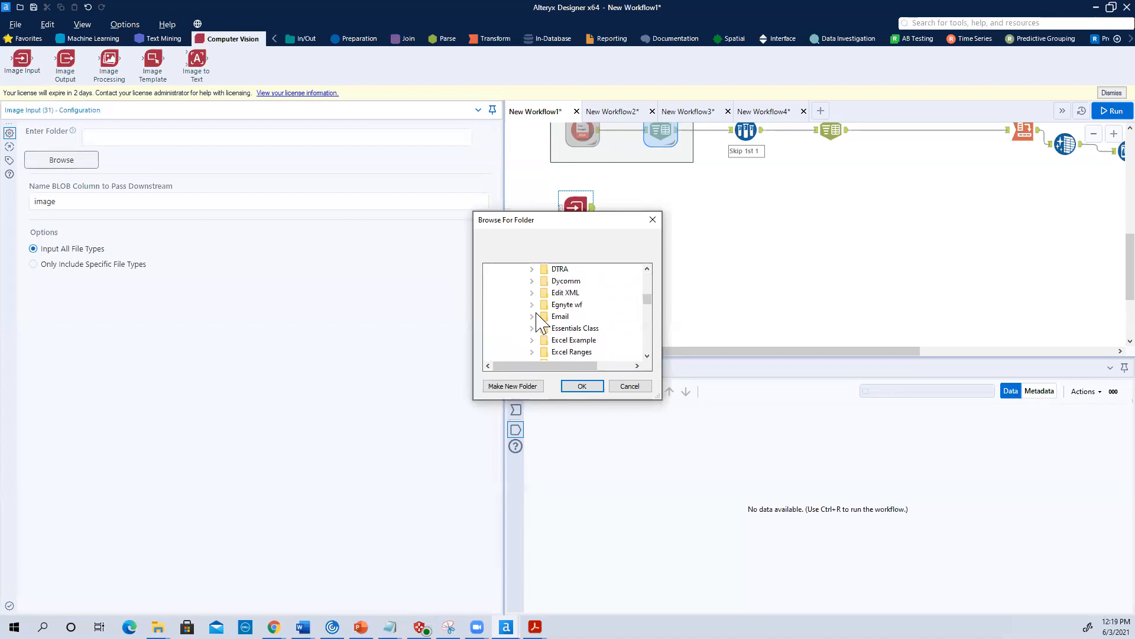
{"action": "double_click", "coordinate": [567, 305]}
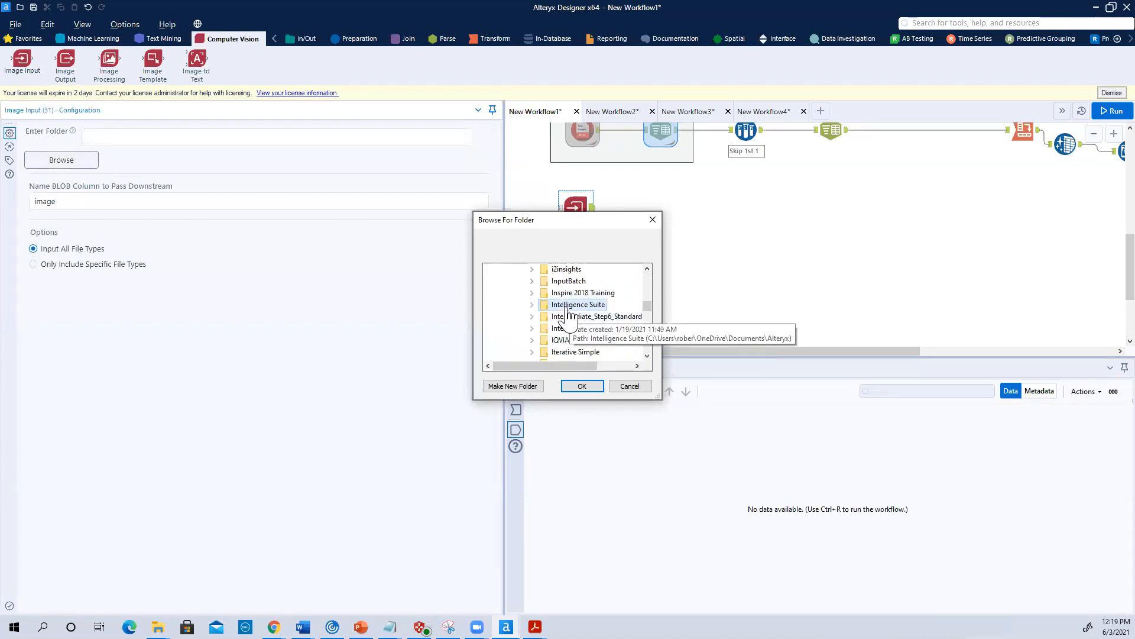
{"action": "scroll", "coordinate": [565, 311], "scroll_direction": "down", "scroll_amount": 2}
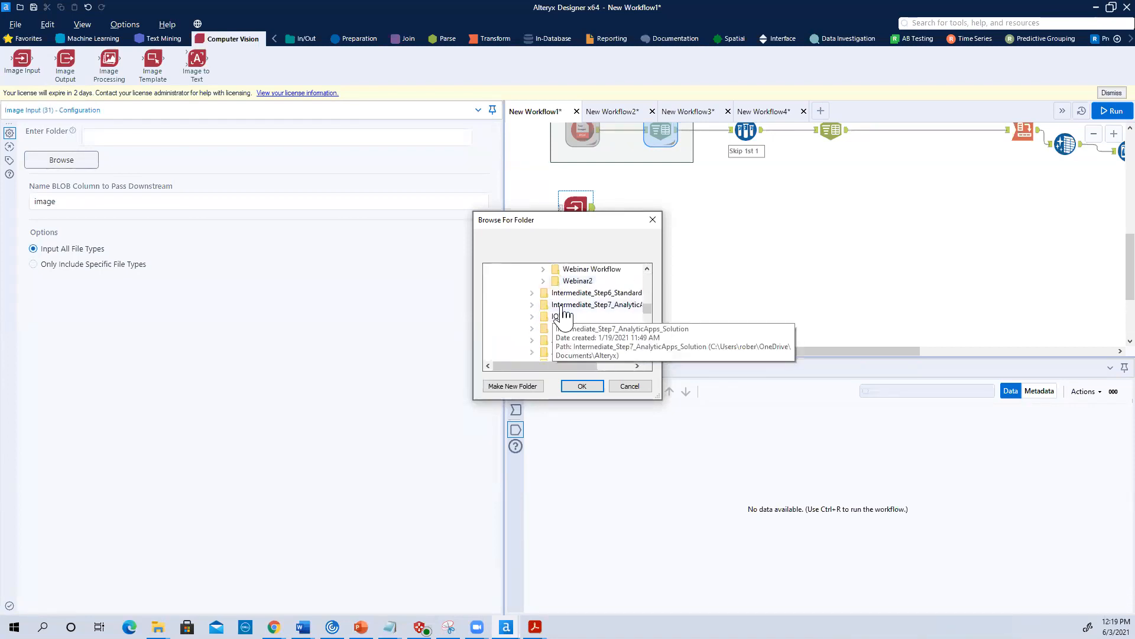
{"action": "scroll", "coordinate": [565, 311], "scroll_direction": "up", "scroll_amount": 1}
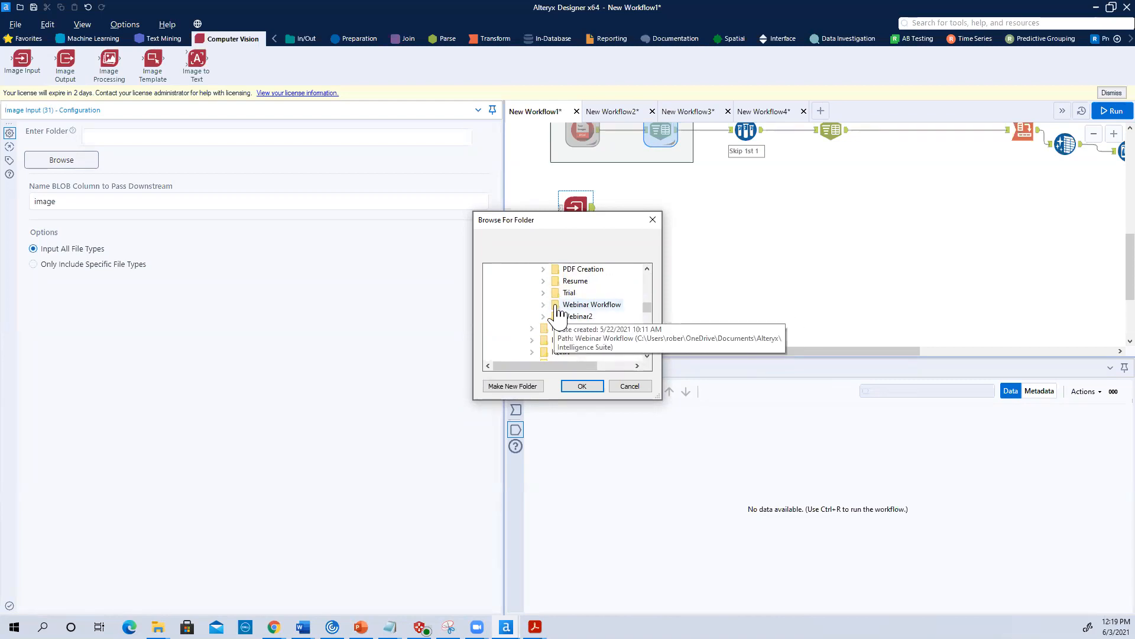
{"action": "left_click", "coordinate": [559, 307]}
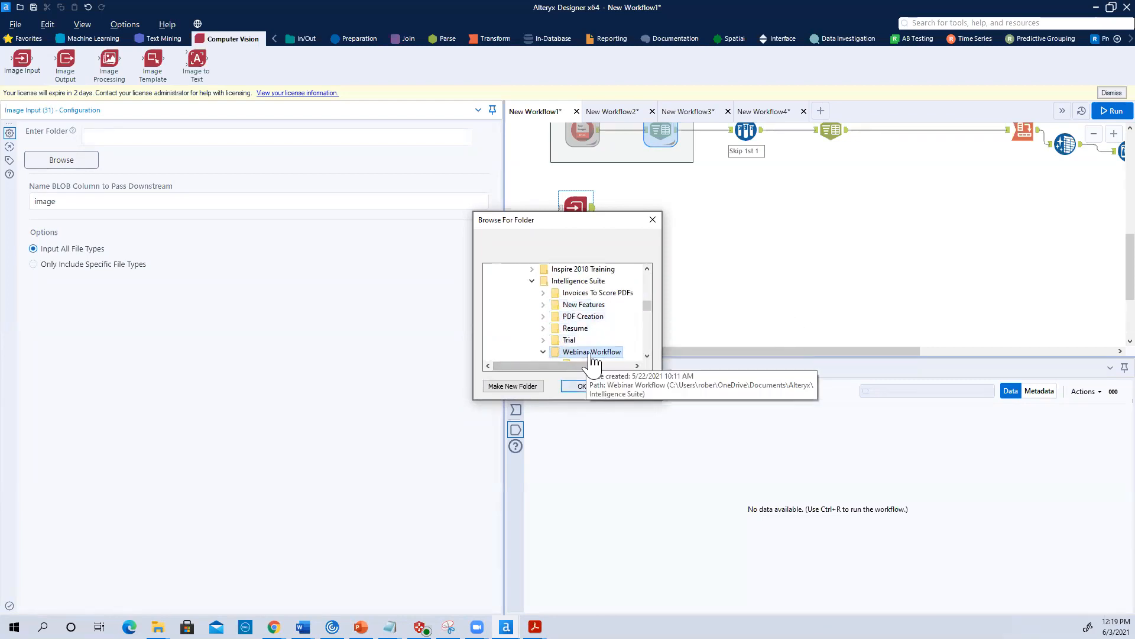
{"action": "scroll", "coordinate": [584, 359], "scroll_direction": "down", "scroll_amount": 2}
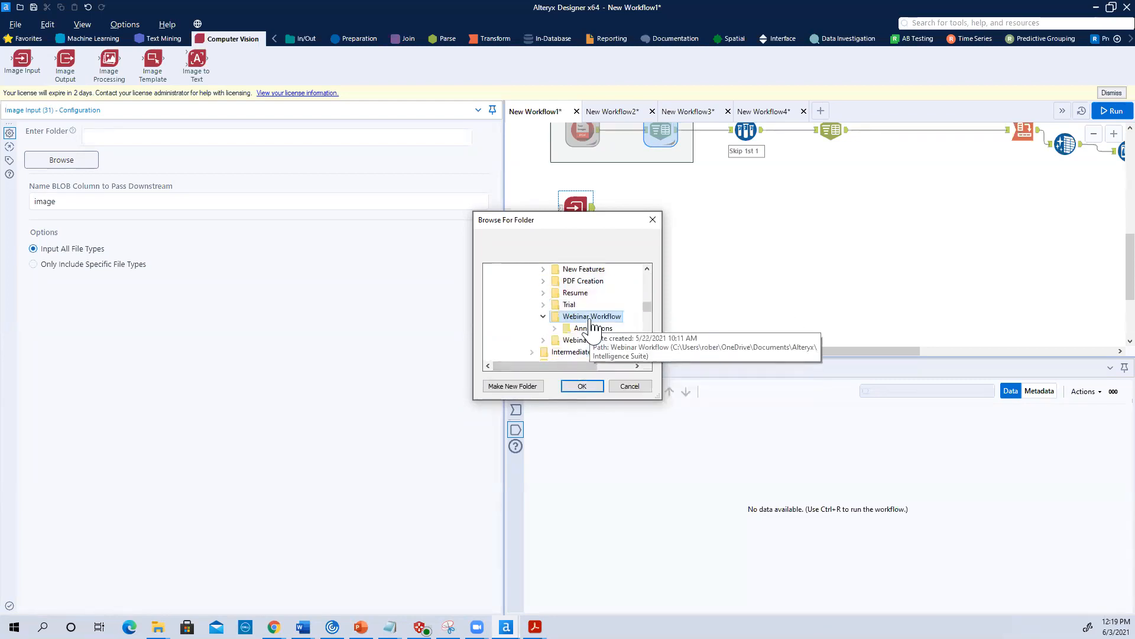
{"action": "left_click", "coordinate": [582, 387]}
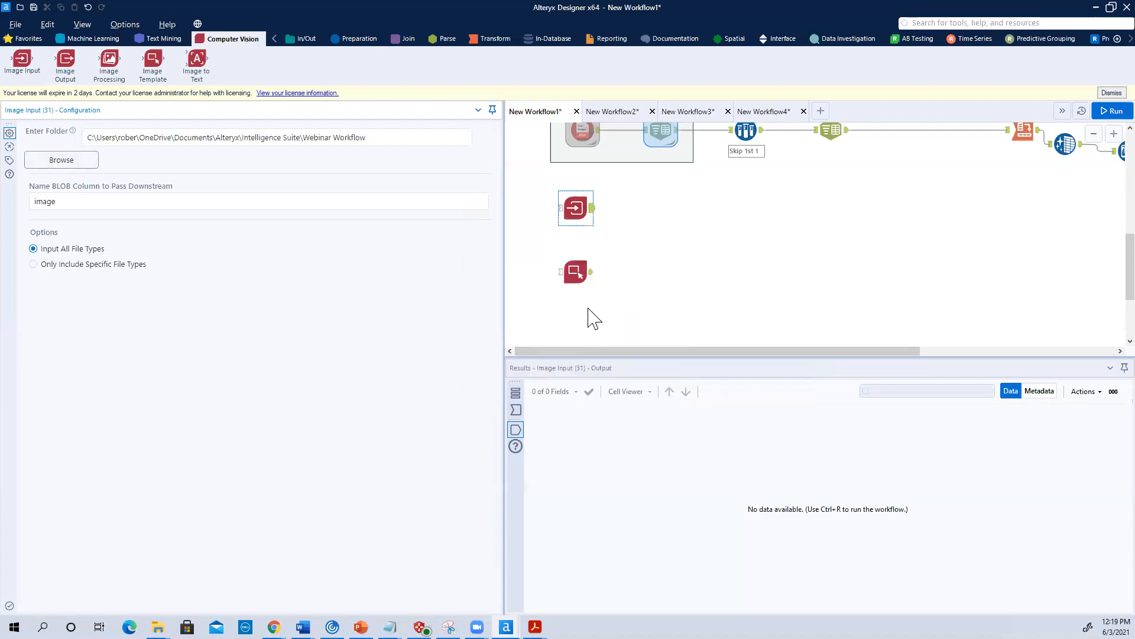
Add an Image to Text tool, connecting Image Input to its D anchor and Image Template to its T anchor.
{"action": "left_click", "coordinate": [575, 278]}
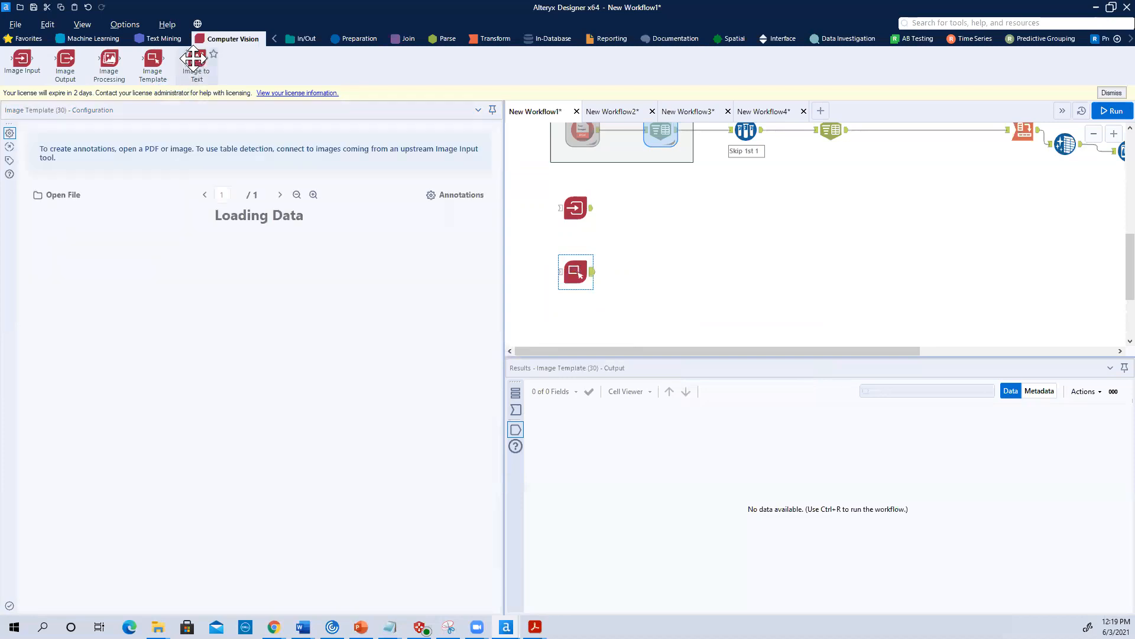
{"action": "left_click_drag", "start_coordinate": [196, 63], "coordinate": [675, 231]}
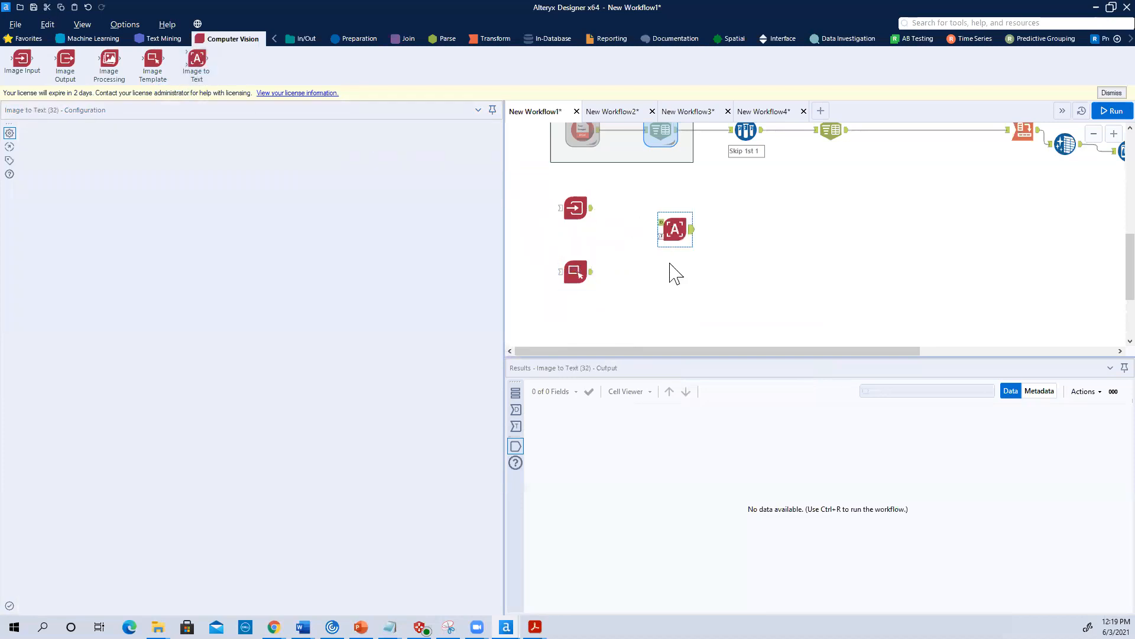
{"action": "left_click_drag", "start_coordinate": [591, 209], "coordinate": [673, 230]}
{"action": "left_click", "coordinate": [593, 291]}
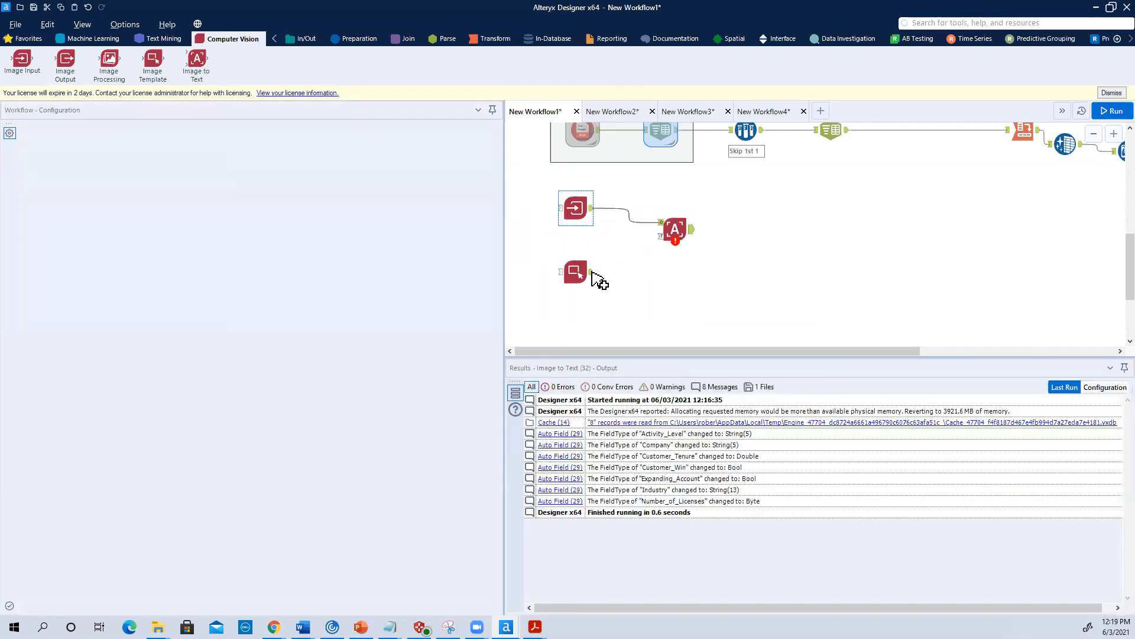
{"action": "left_click_drag", "start_coordinate": [668, 235], "coordinate": [663, 236]}
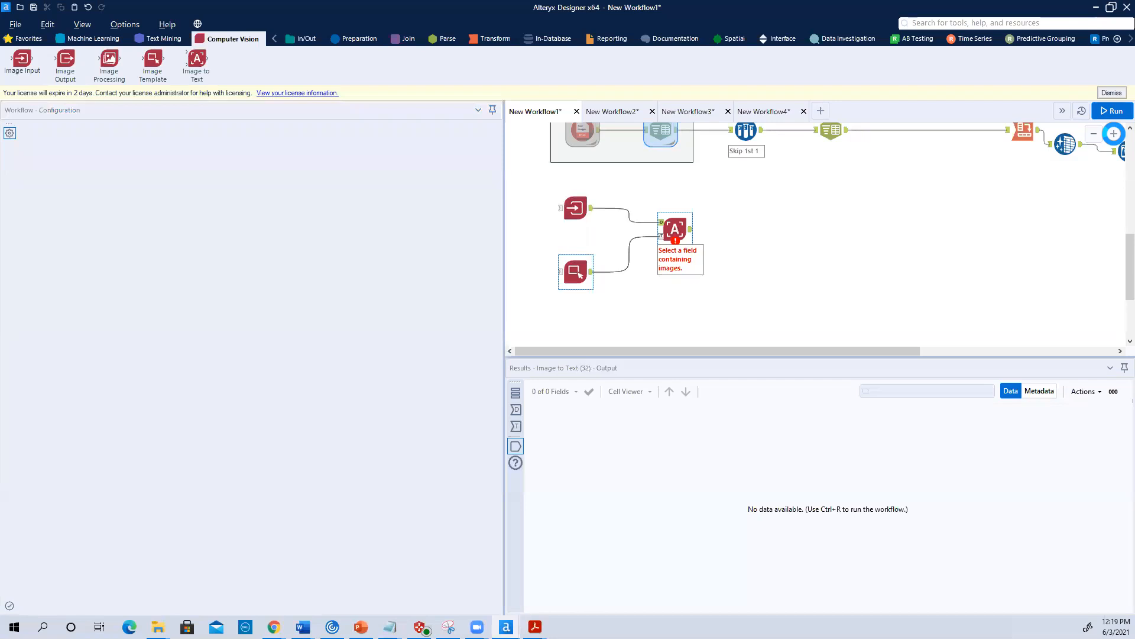
Set the Image to Text tool's image field to image.
{"action": "left_click", "coordinate": [1114, 134]}
{"action": "left_click", "coordinate": [1114, 134]}
{"action": "left_click_drag", "start_coordinate": [664, 352], "coordinate": [558, 352]}
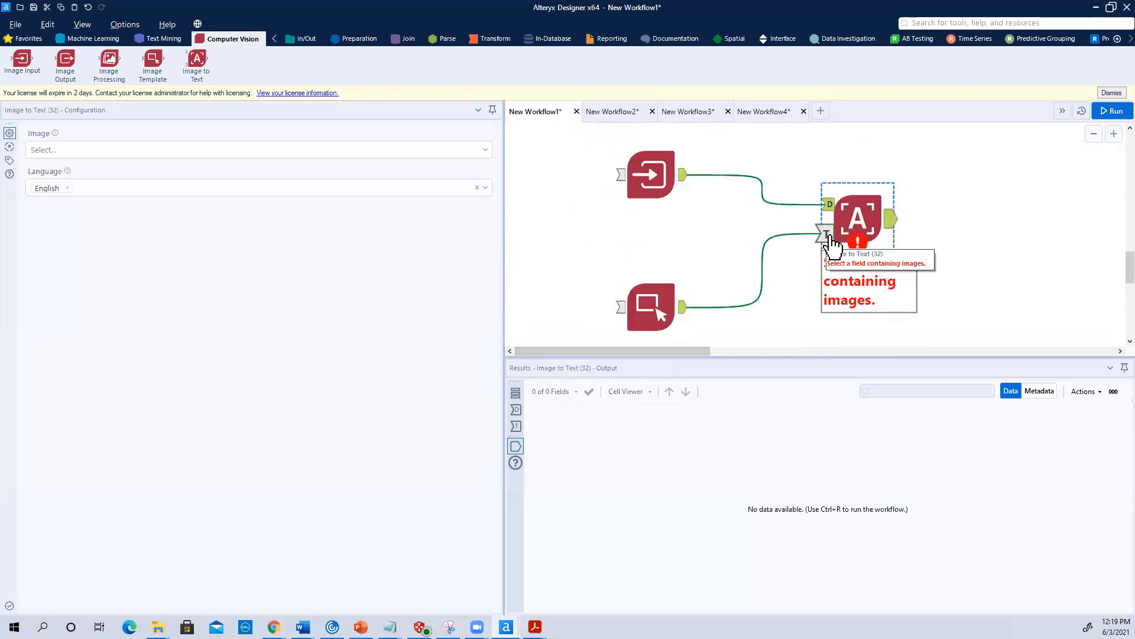
{"action": "left_click", "coordinate": [48, 153]}
{"action": "left_click", "coordinate": [42, 173]}
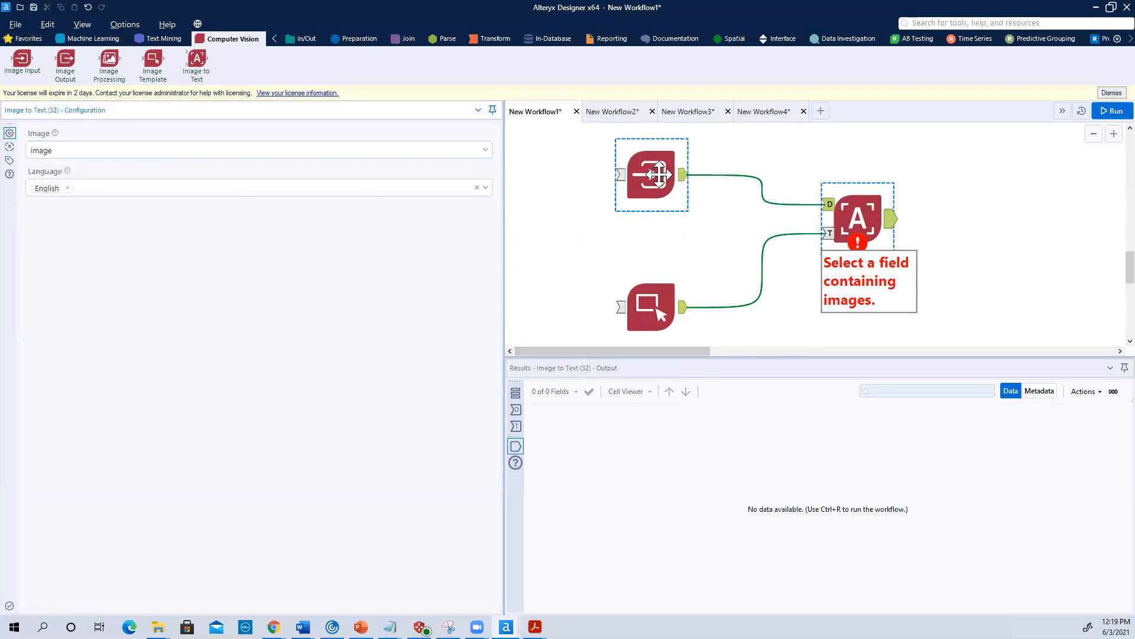
{"action": "left_click", "coordinate": [970, 228]}
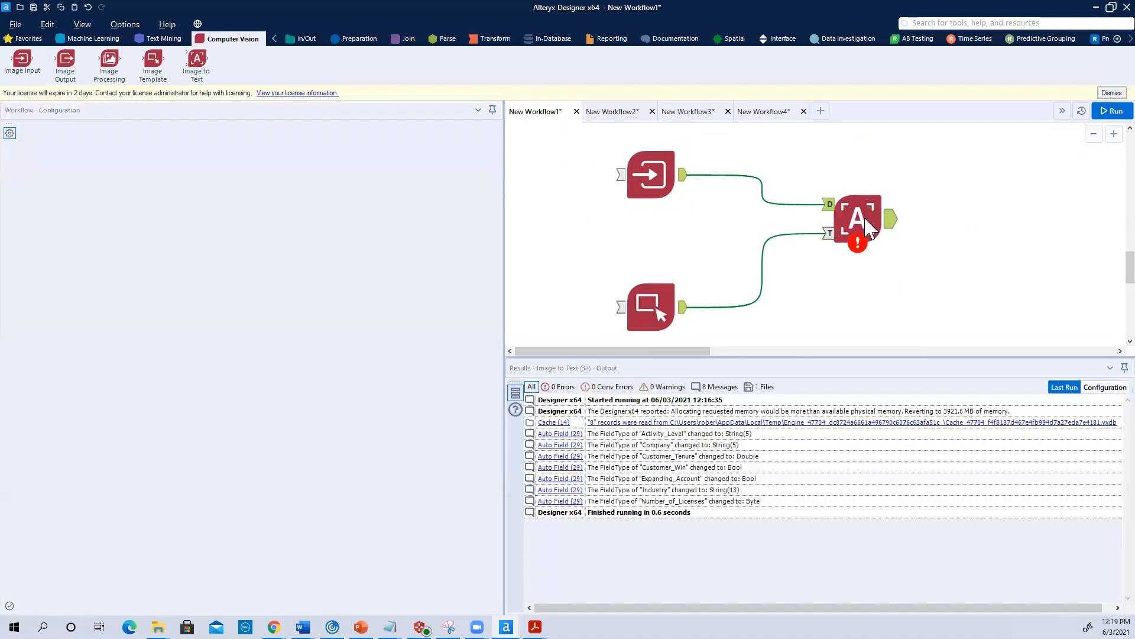
Add a Browse tool after the Image to Text tool, space it farther away, and run the workflow.
{"action": "left_click", "coordinate": [865, 218]}
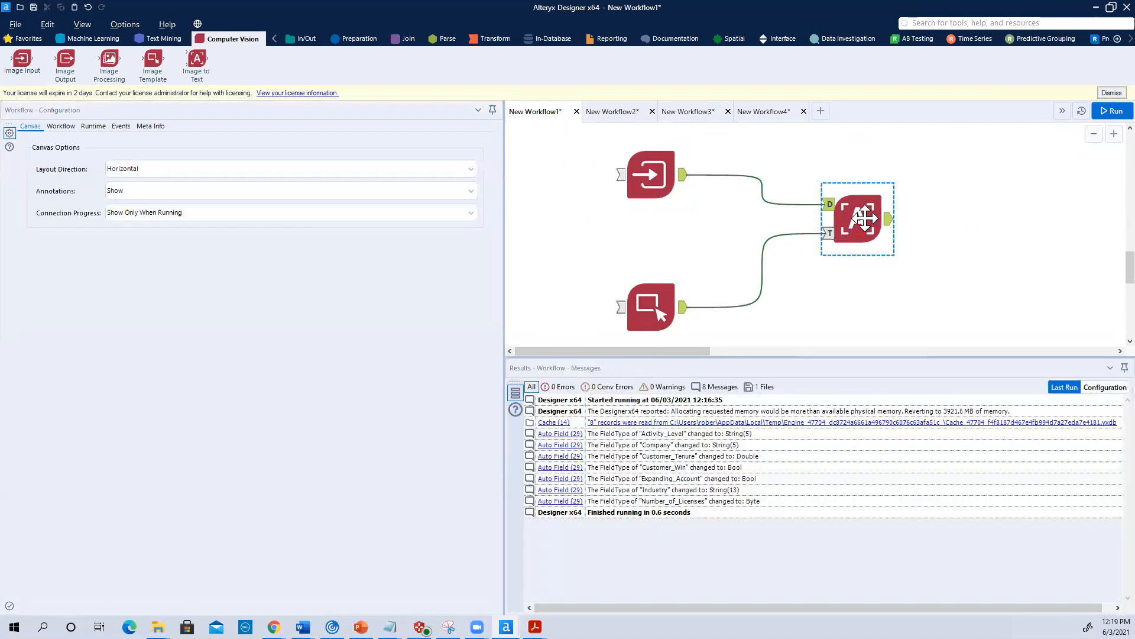
{"action": "right_click", "coordinate": [865, 219]}
{"action": "left_click", "coordinate": [920, 401]}
{"action": "left_click_drag", "start_coordinate": [970, 237], "coordinate": [1013, 236]}
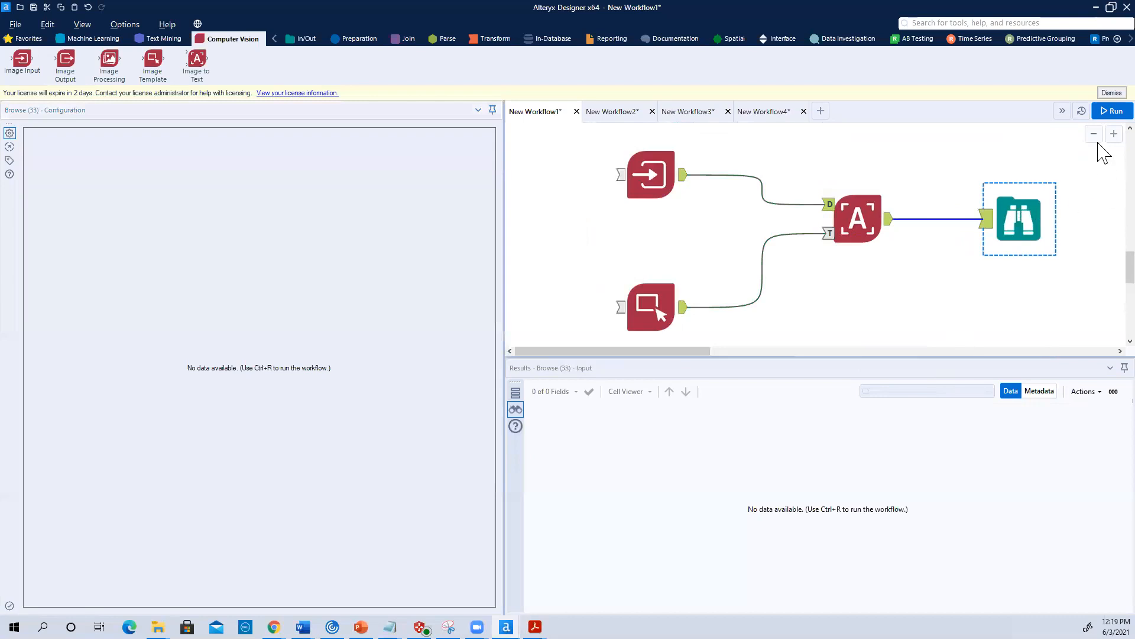
{"action": "left_click", "coordinate": [1099, 112]}
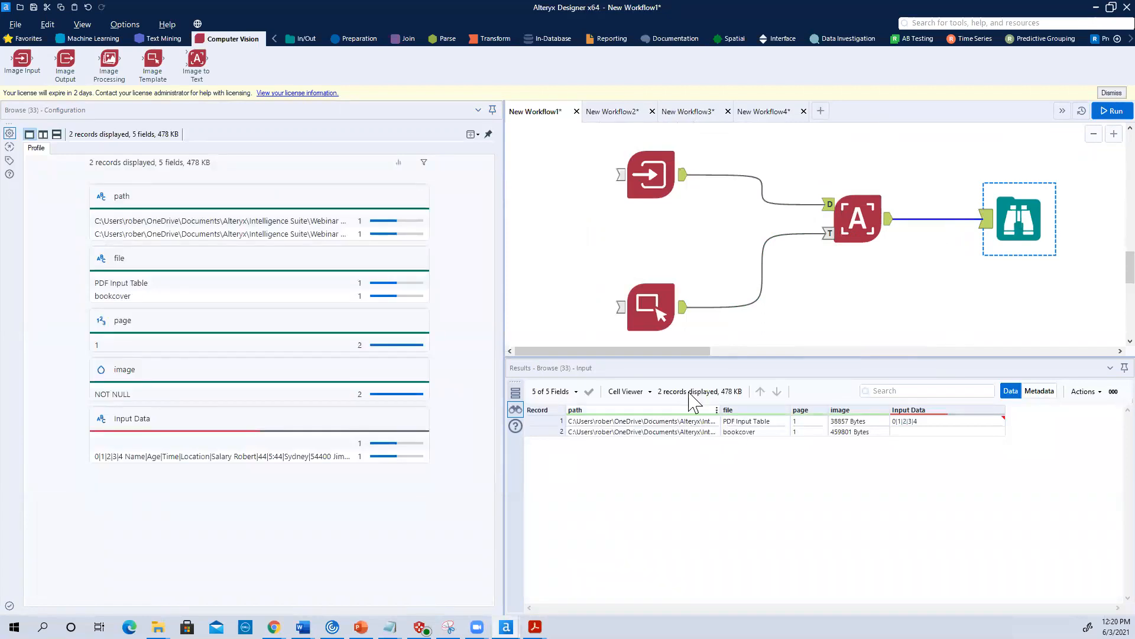
Restrict the Image Input tool to the PDF file type, rerun the workflow, and show the Browse tool's results.
{"action": "left_click", "coordinate": [650, 177]}
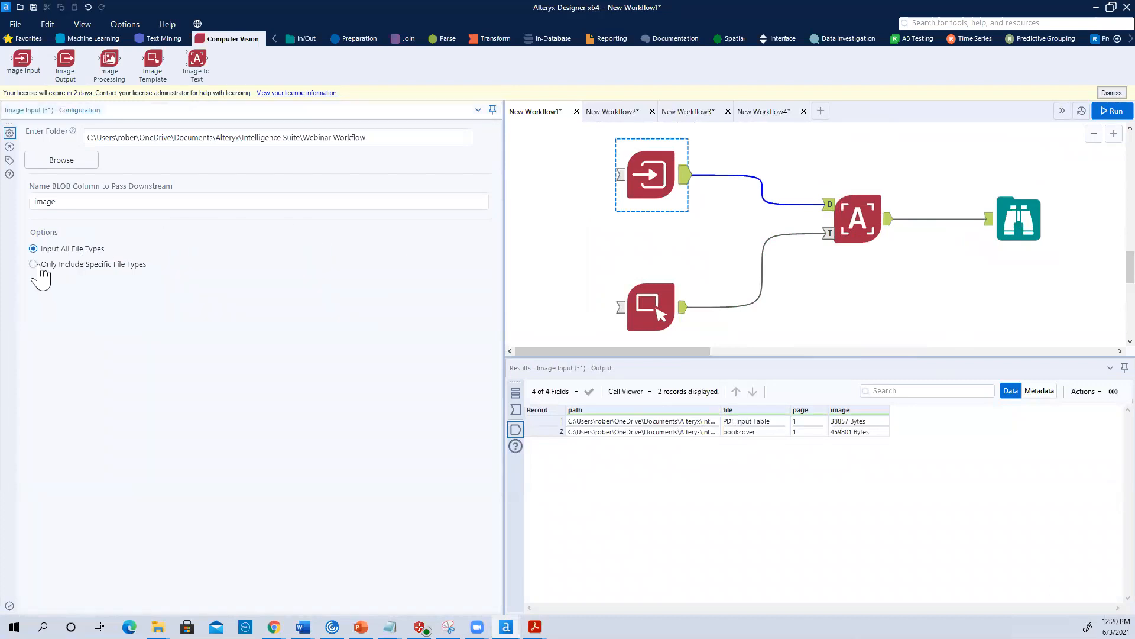
{"action": "left_click", "coordinate": [37, 265]}
{"action": "left_click", "coordinate": [48, 297]}
{"action": "left_click", "coordinate": [48, 323]}
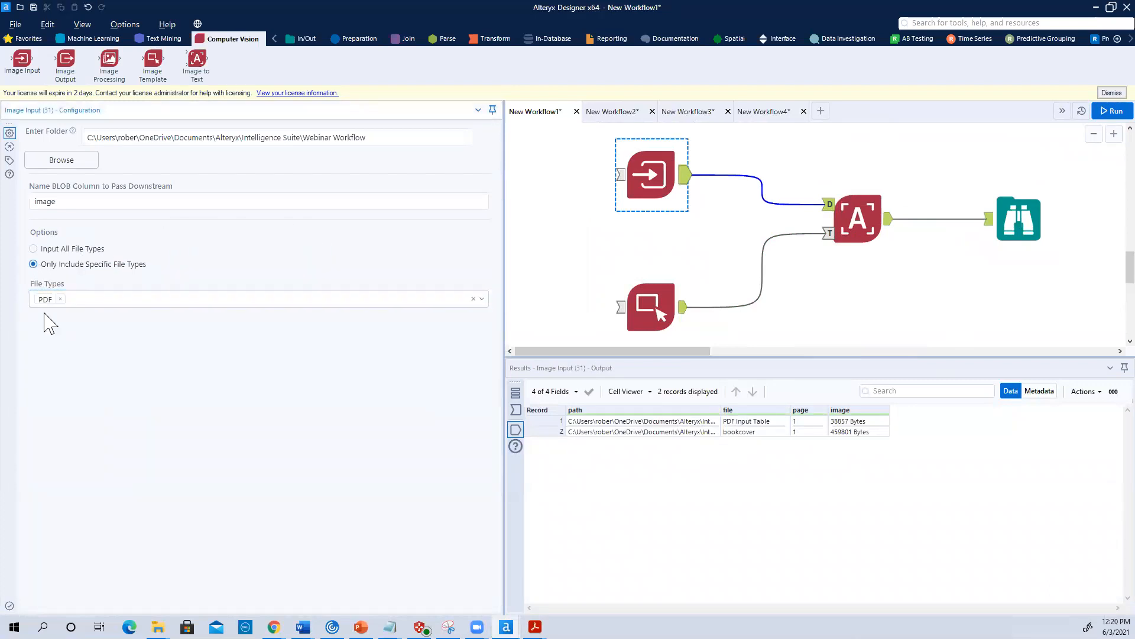
{"action": "left_click", "coordinate": [1111, 110]}
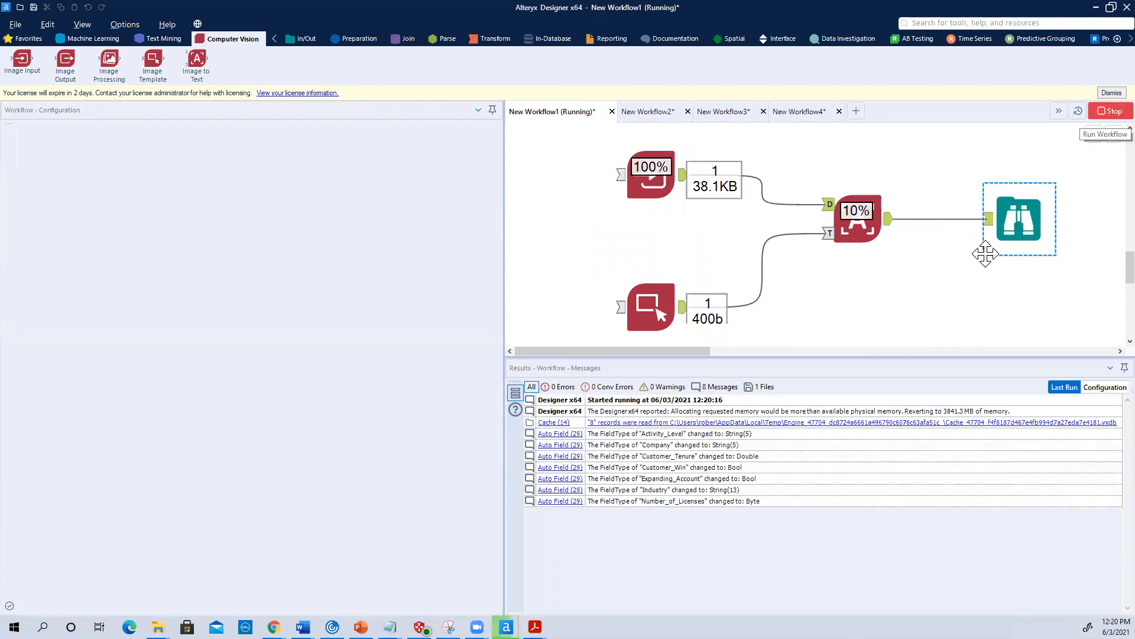
{"action": "left_click", "coordinate": [1006, 227]}
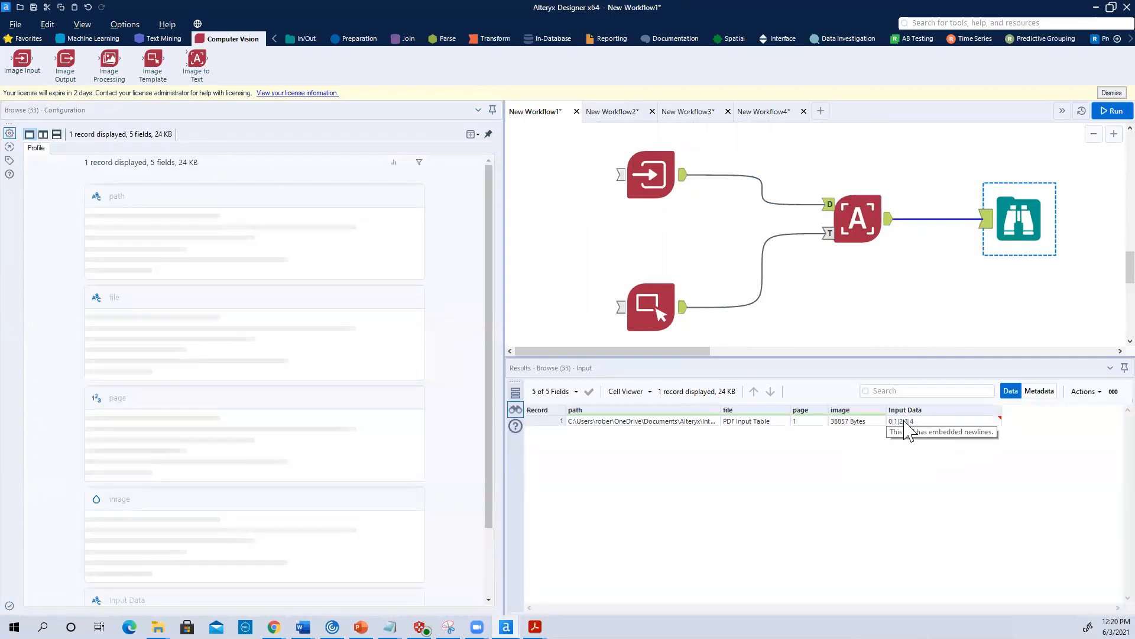
Show the full multi-line text of the Input Data cell in an enlarged cell viewer.
{"action": "left_click", "coordinate": [905, 421]}
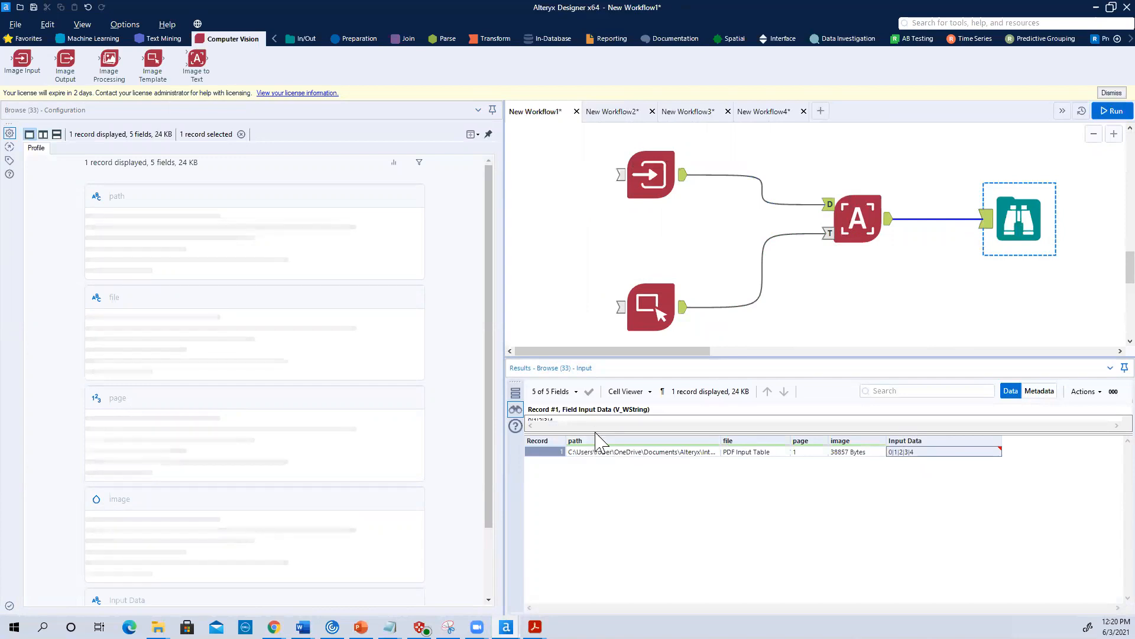
{"action": "left_click_drag", "start_coordinate": [595, 433], "coordinate": [597, 498]}
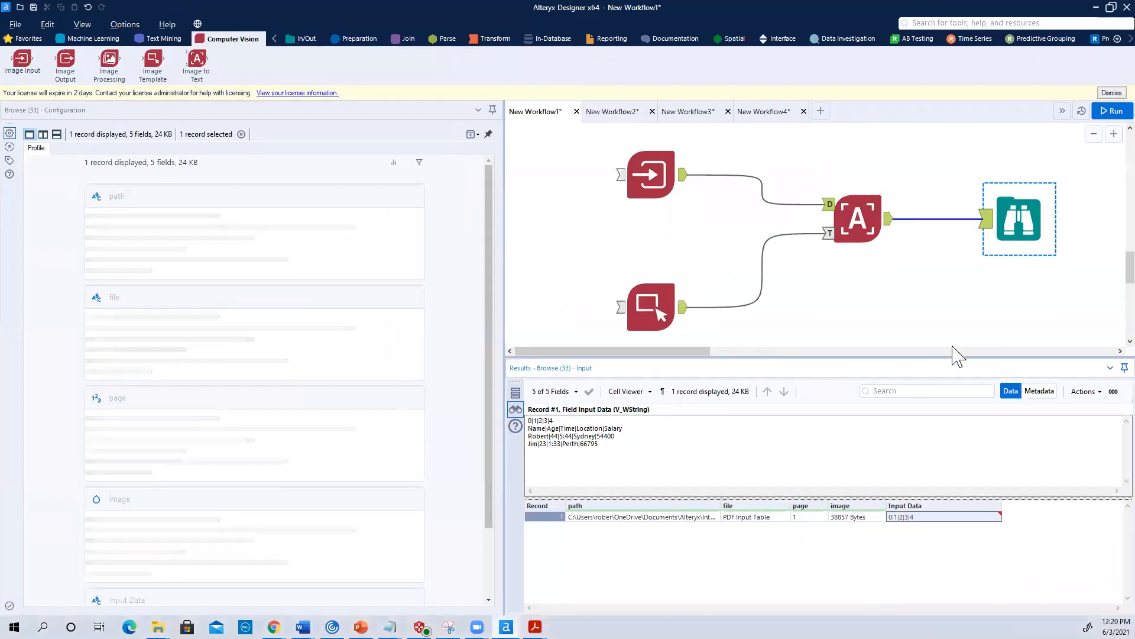
Move the Browse tool farther from the Image to Text tool and insert a Text To Columns tool on the connection between them.
{"action": "left_click_drag", "start_coordinate": [692, 351], "coordinate": [760, 353]}
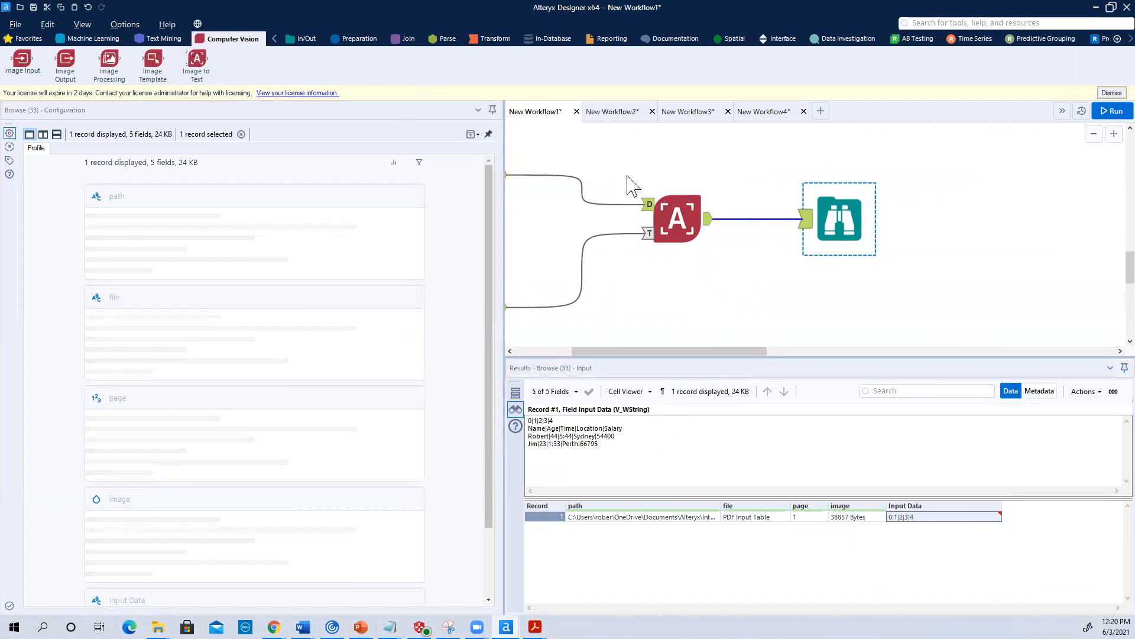
{"action": "left_click_drag", "start_coordinate": [815, 214], "coordinate": [917, 215]}
{"action": "left_click", "coordinate": [443, 39]}
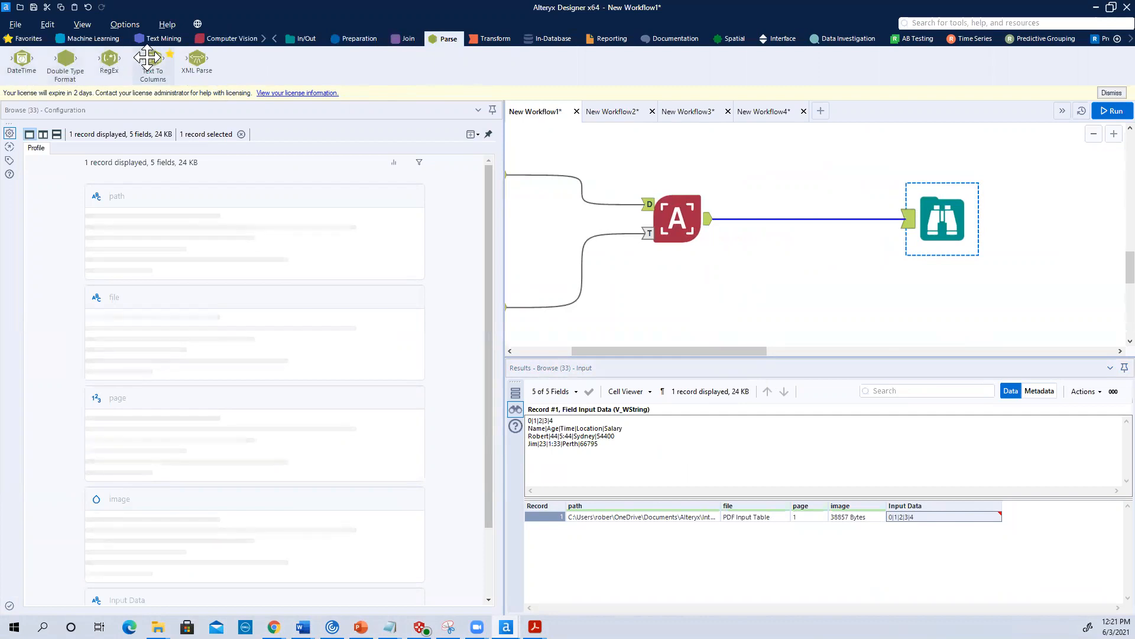
{"action": "left_click_drag", "start_coordinate": [733, 193], "coordinate": [781, 218]}
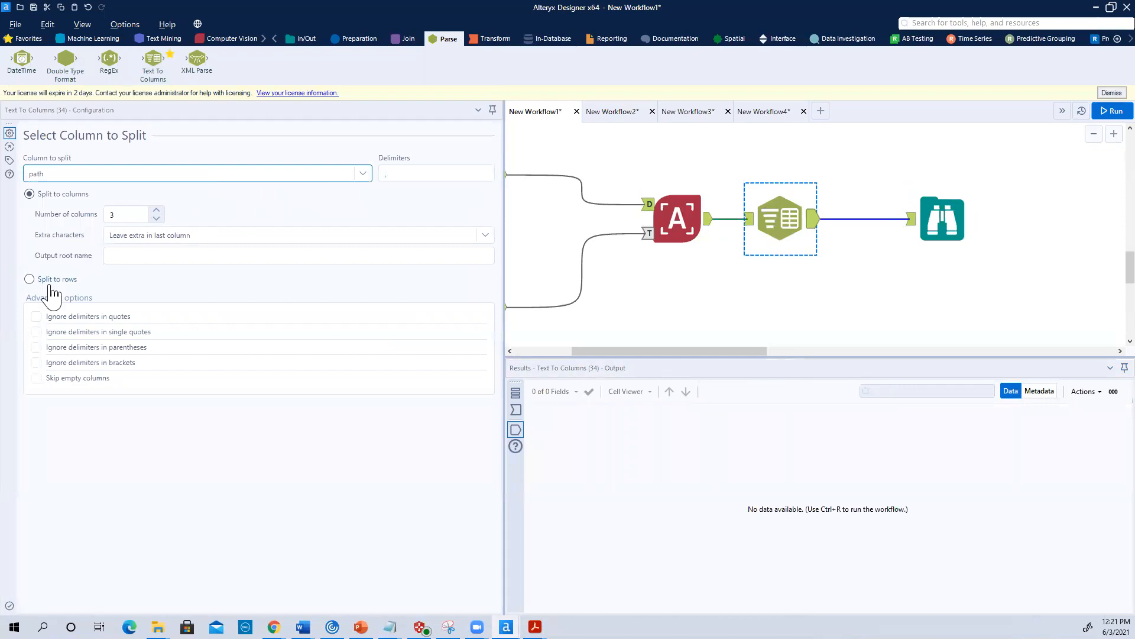
Set the Text To Columns tool to split to rows with delimiter \n and run the workflow.
{"action": "left_click", "coordinate": [41, 281]}
{"action": "left_click", "coordinate": [396, 179]}
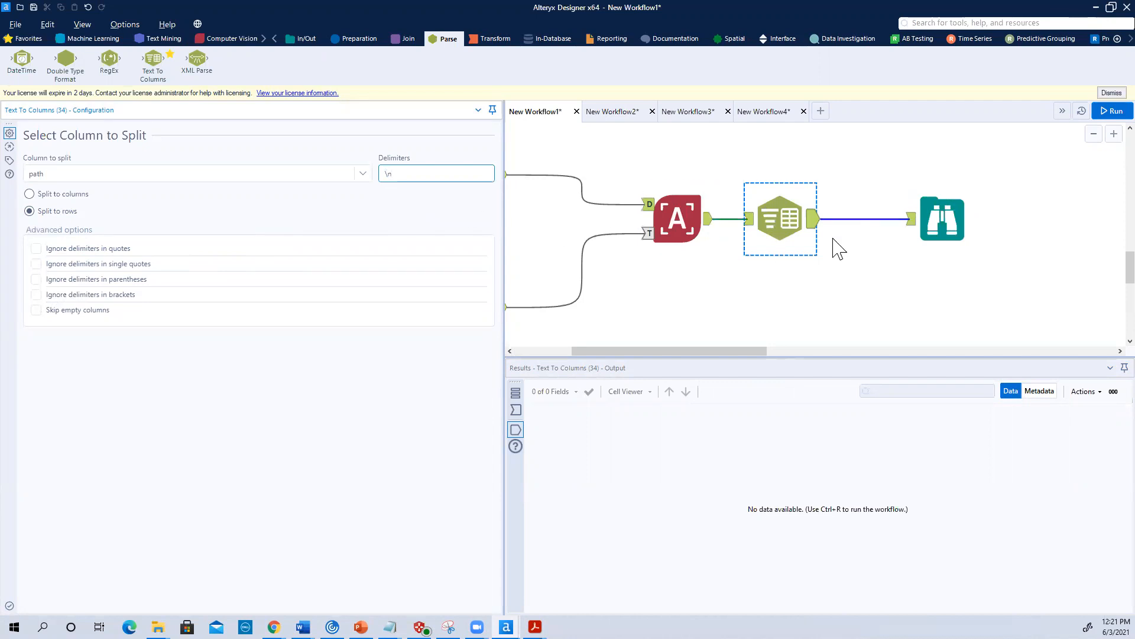
{"action": "left_click", "coordinate": [1112, 111]}
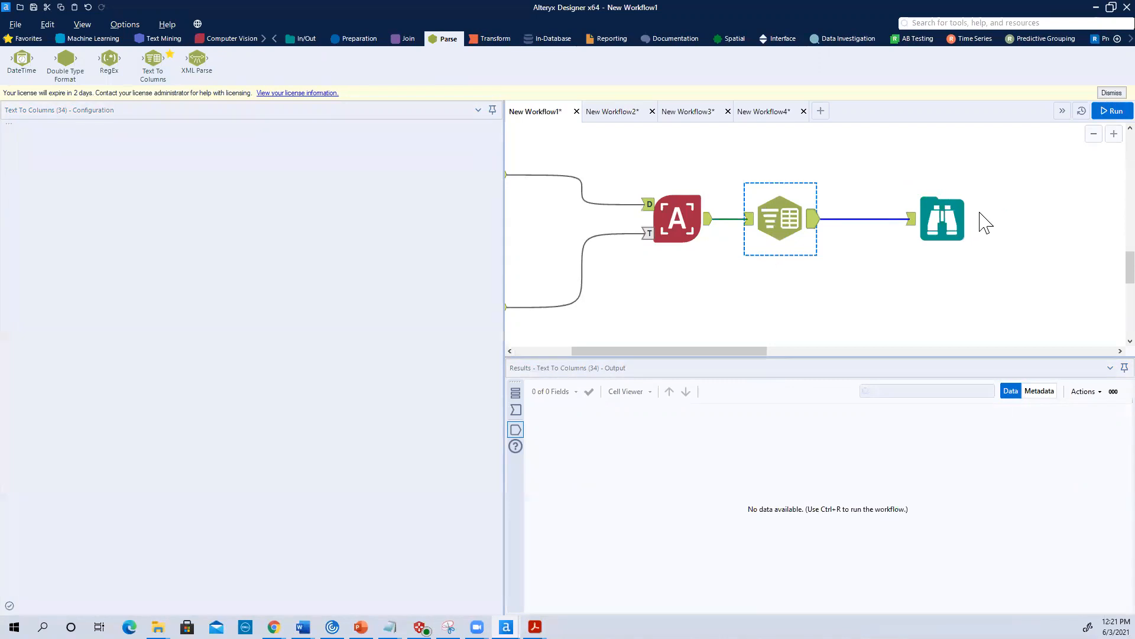
{"action": "left_click", "coordinate": [946, 222]}
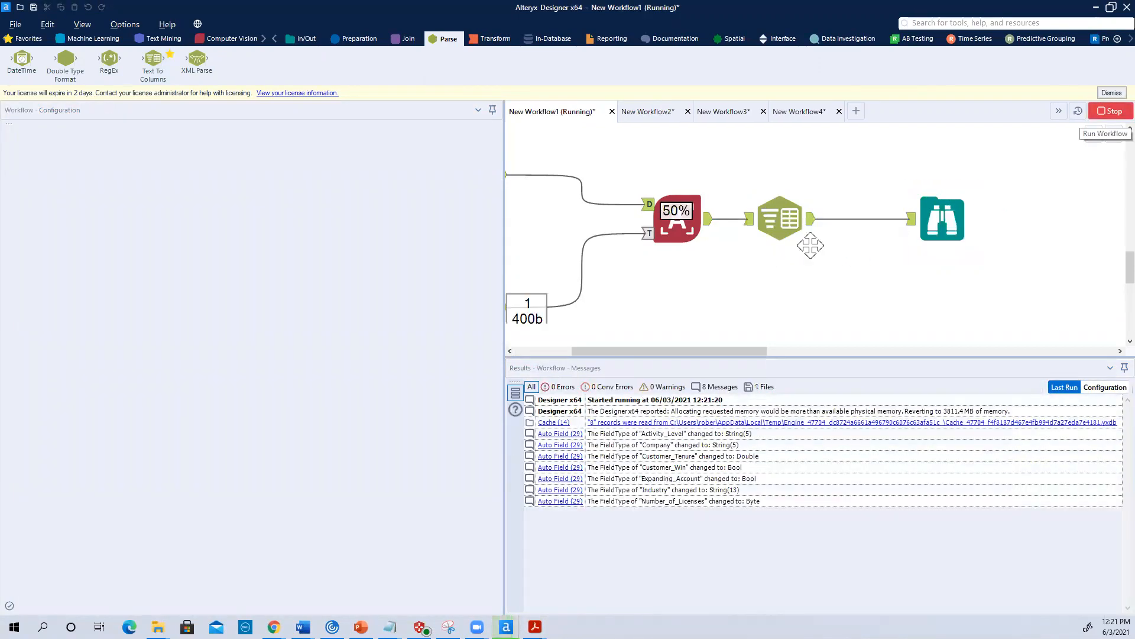
Put the entire Text PDF Input workflow branch into a new tool container and disable that container.
{"action": "scroll", "coordinate": [719, 245], "scroll_direction": "up", "scroll_amount": 1}
{"action": "scroll", "coordinate": [719, 244], "scroll_direction": "up", "scroll_amount": 4}
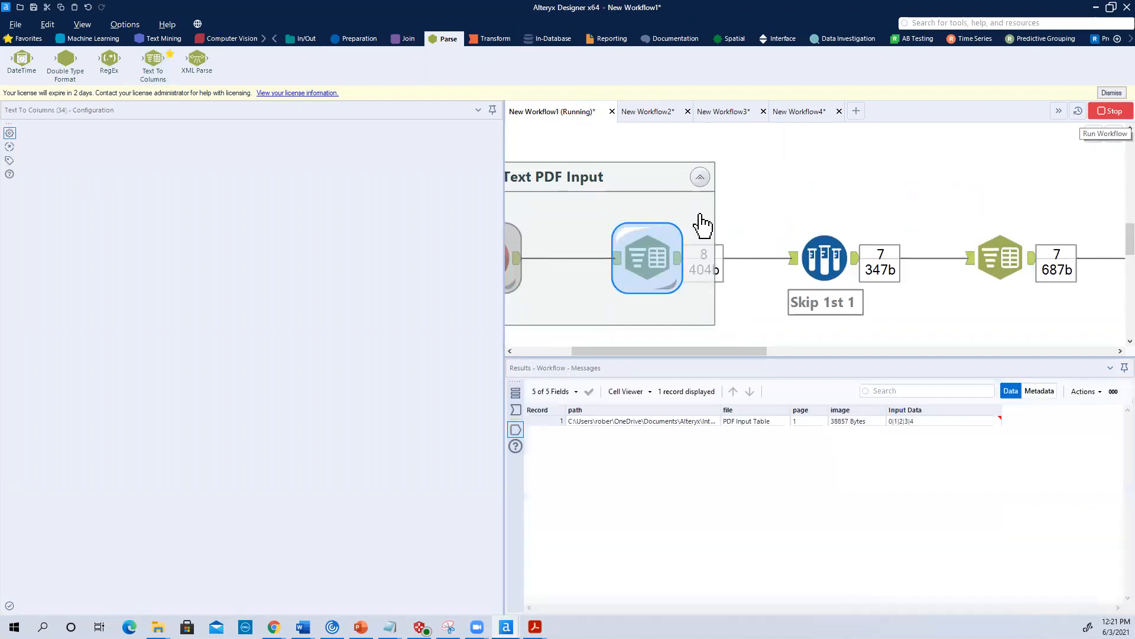
{"action": "scroll", "coordinate": [697, 215], "scroll_direction": "down", "scroll_amount": 1}
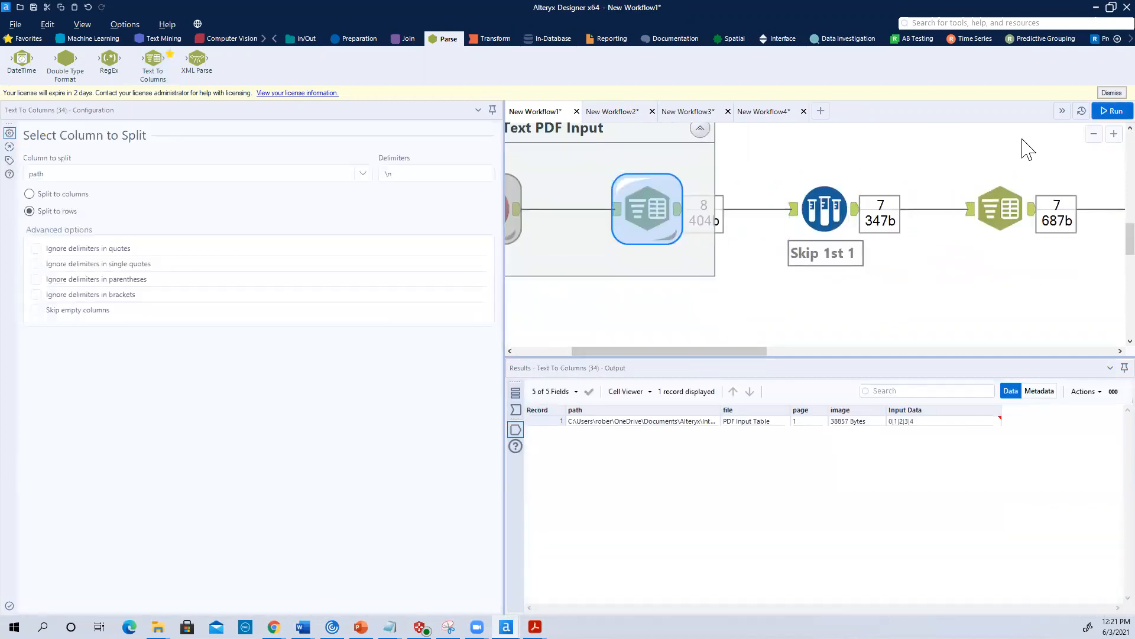
{"action": "left_click", "coordinate": [1093, 136]}
{"action": "left_click", "coordinate": [1094, 136]}
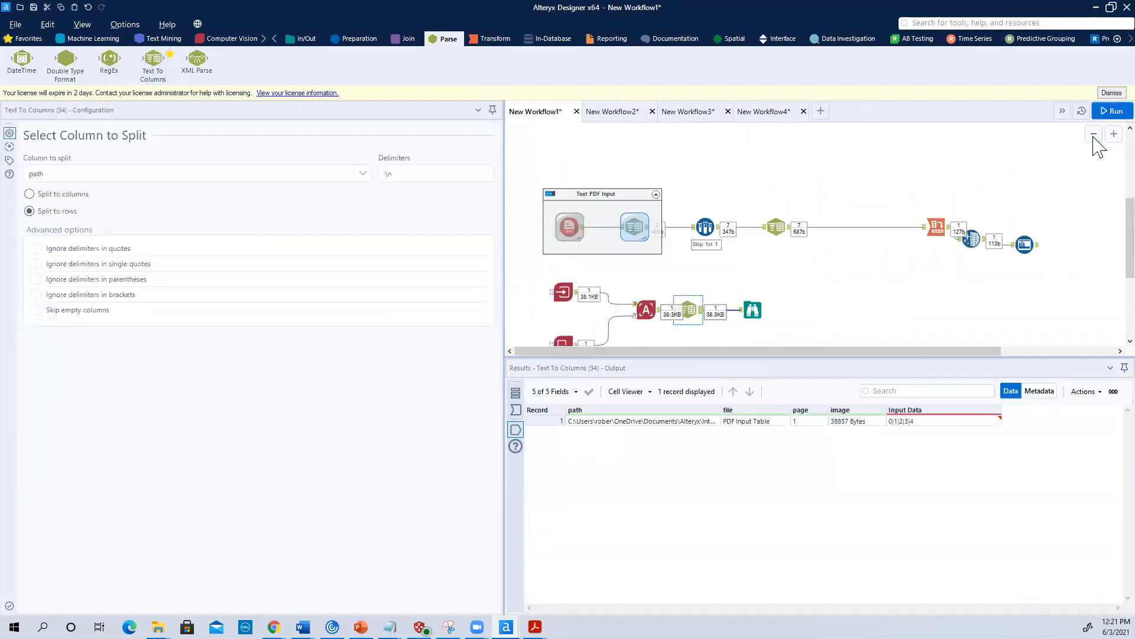
{"action": "left_click_drag", "start_coordinate": [519, 168], "coordinate": [1039, 272]}
{"action": "right_click", "coordinate": [637, 198]}
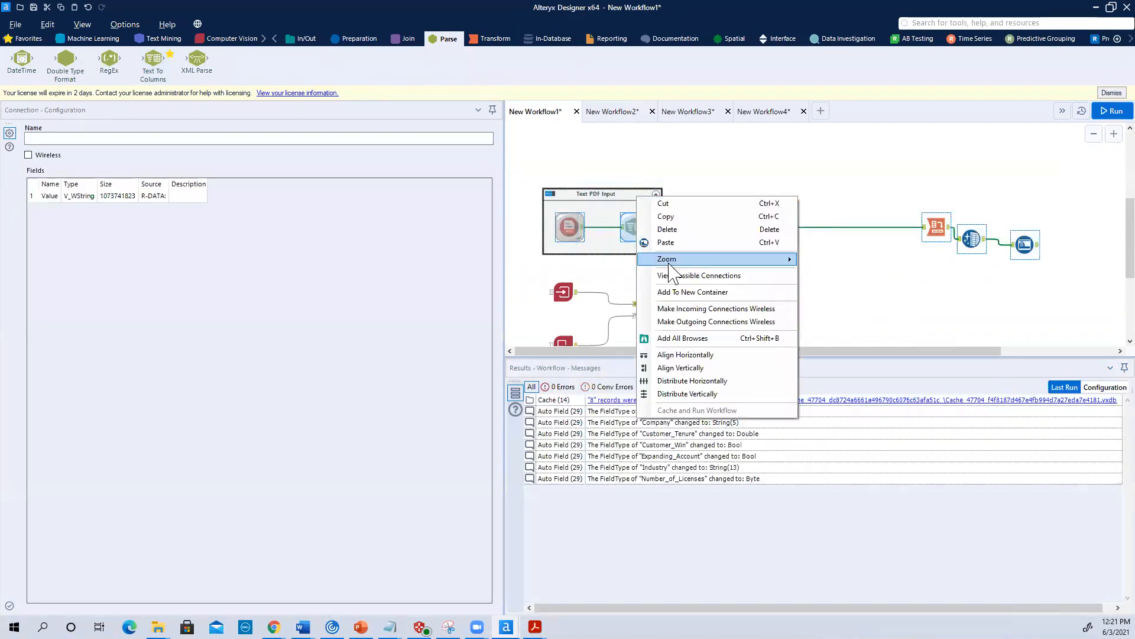
{"action": "left_click", "coordinate": [686, 293]}
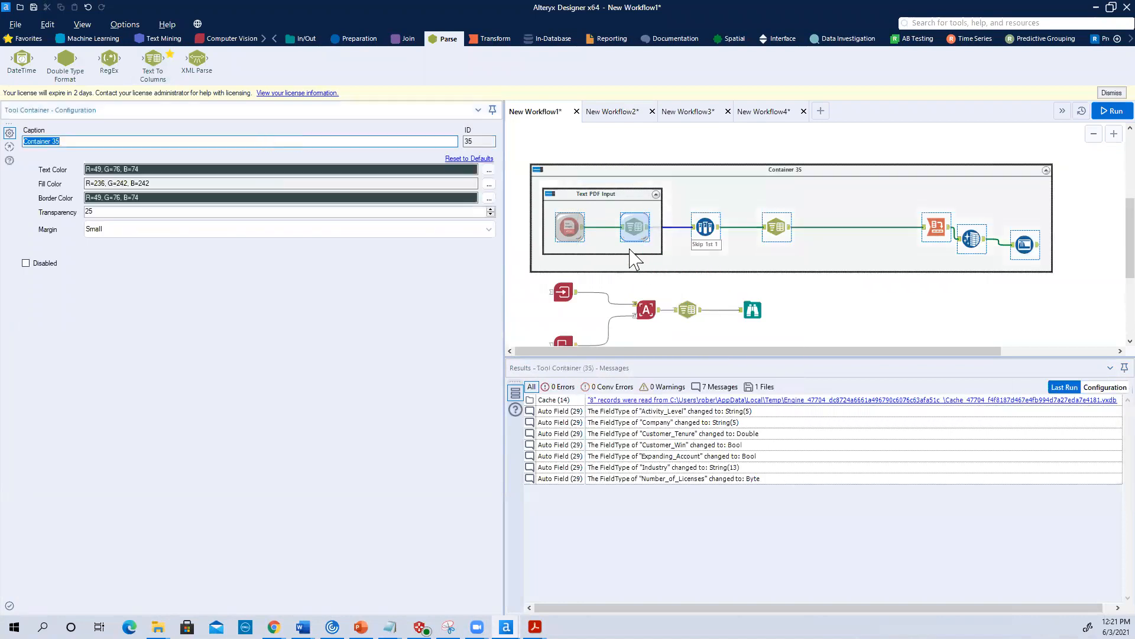
{"action": "left_click", "coordinate": [537, 170]}
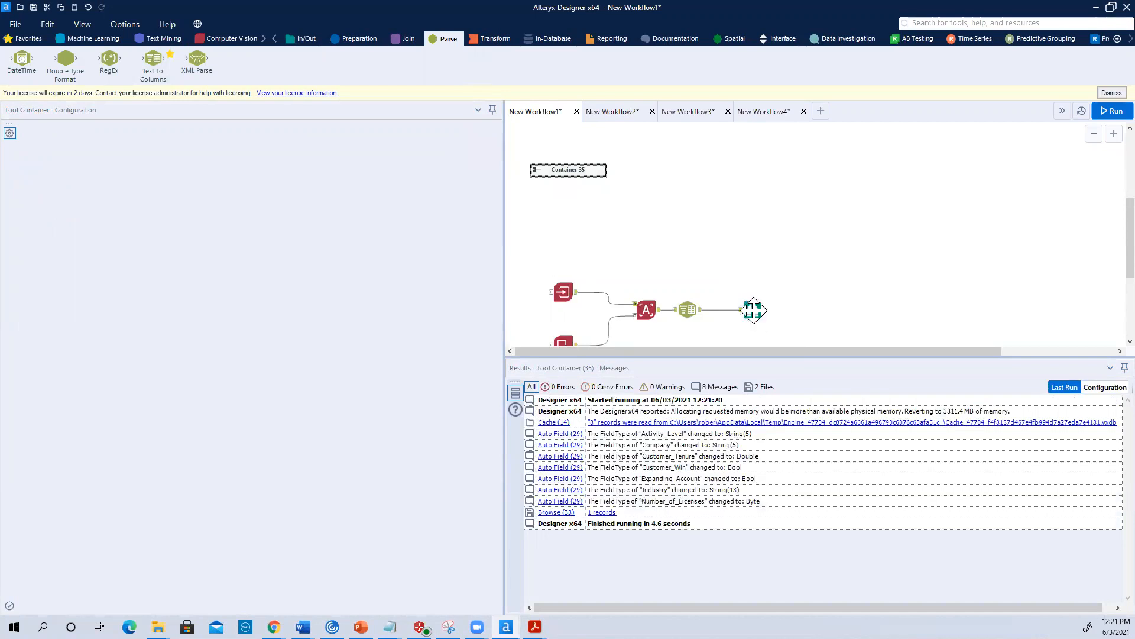
Set the Text To Columns tool's column to split to Input Data and rerun the workflow.
{"action": "left_click", "coordinate": [753, 310]}
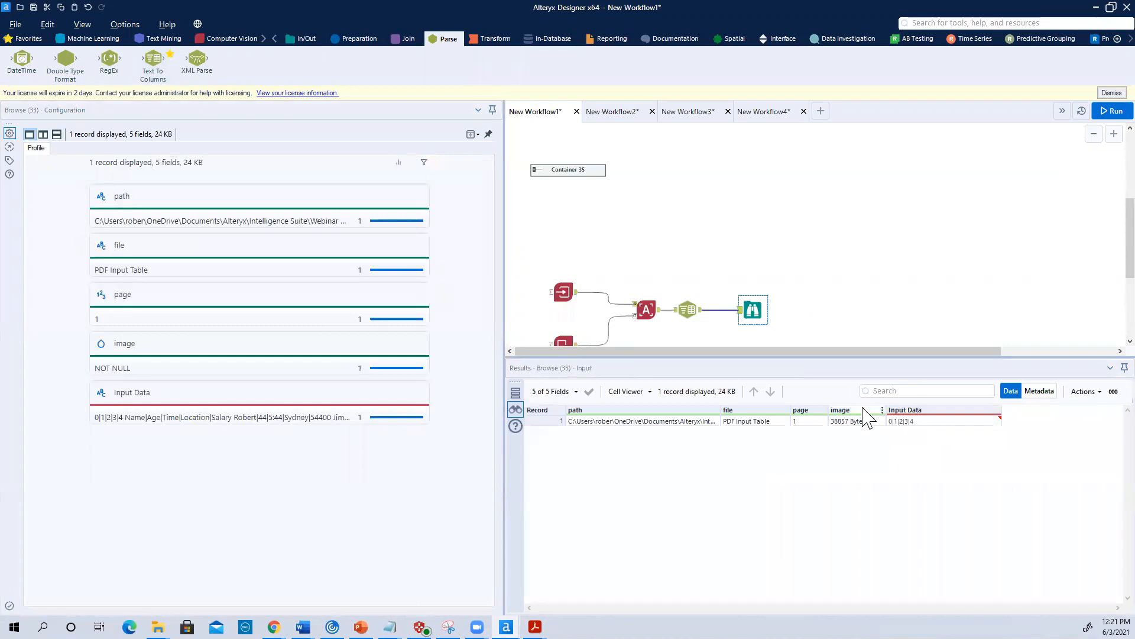
{"action": "left_click", "coordinate": [684, 311]}
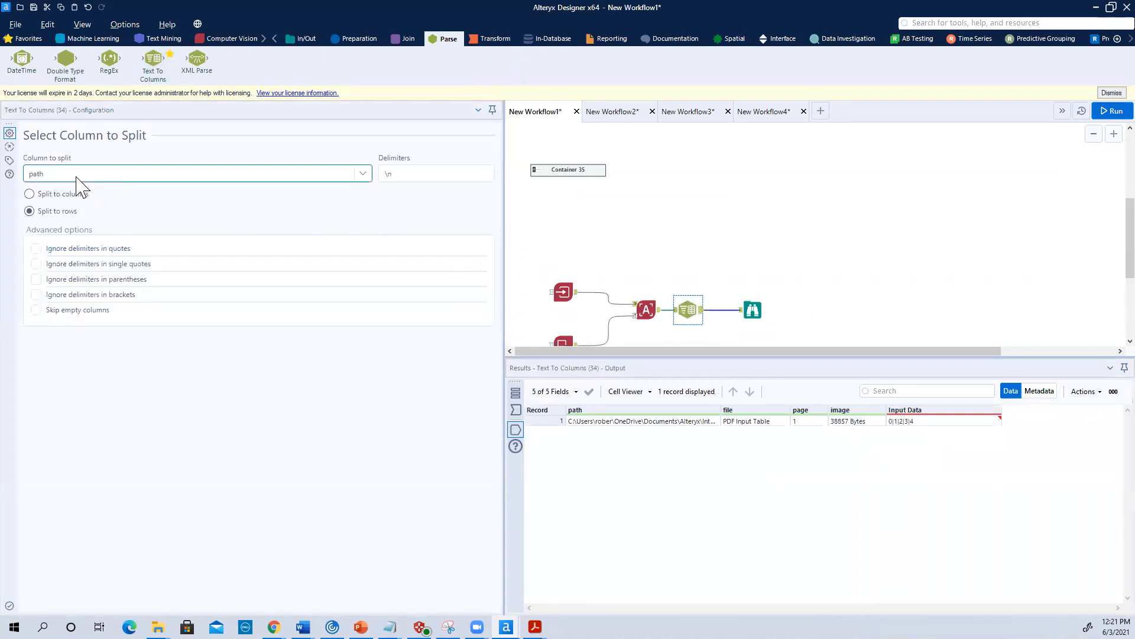
{"action": "left_click", "coordinate": [59, 181]}
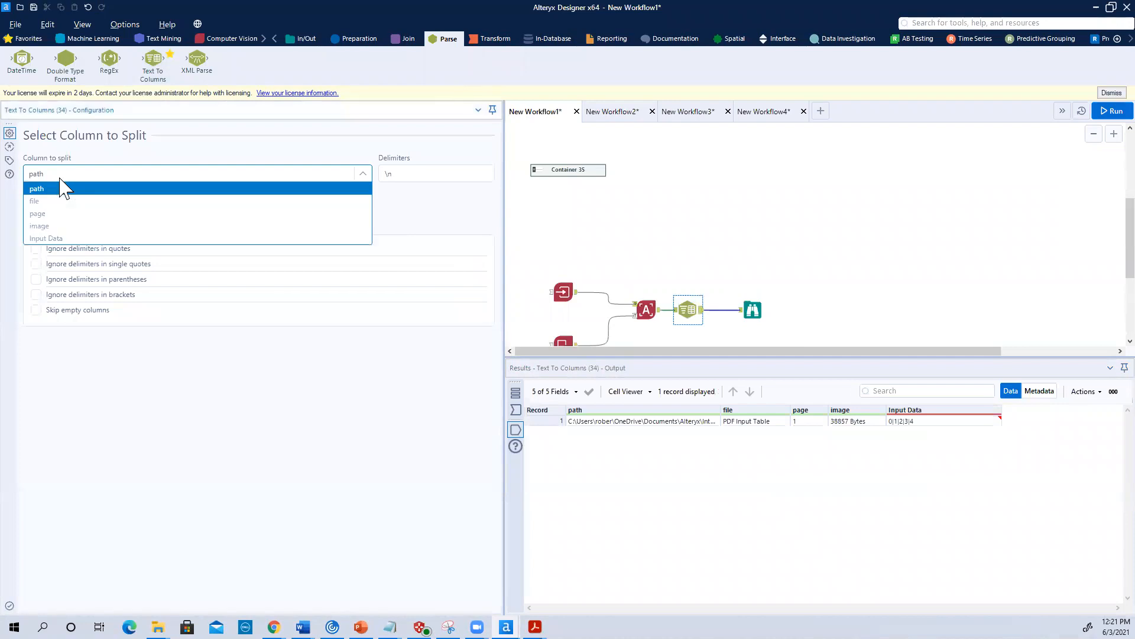
{"action": "left_click", "coordinate": [47, 239]}
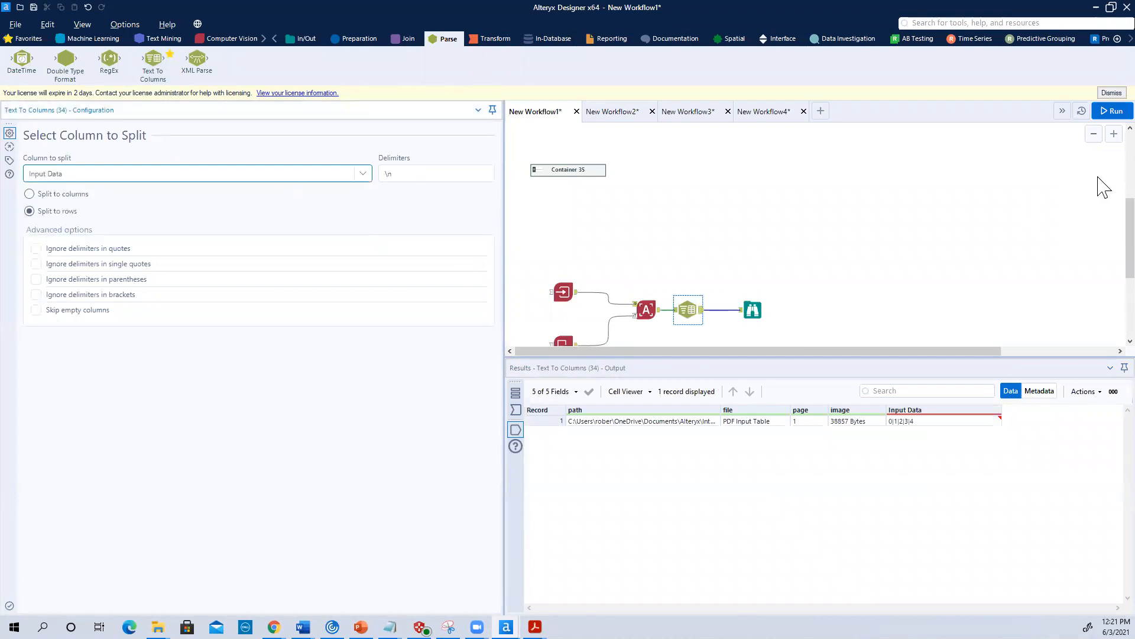
{"action": "left_click", "coordinate": [1103, 131]}
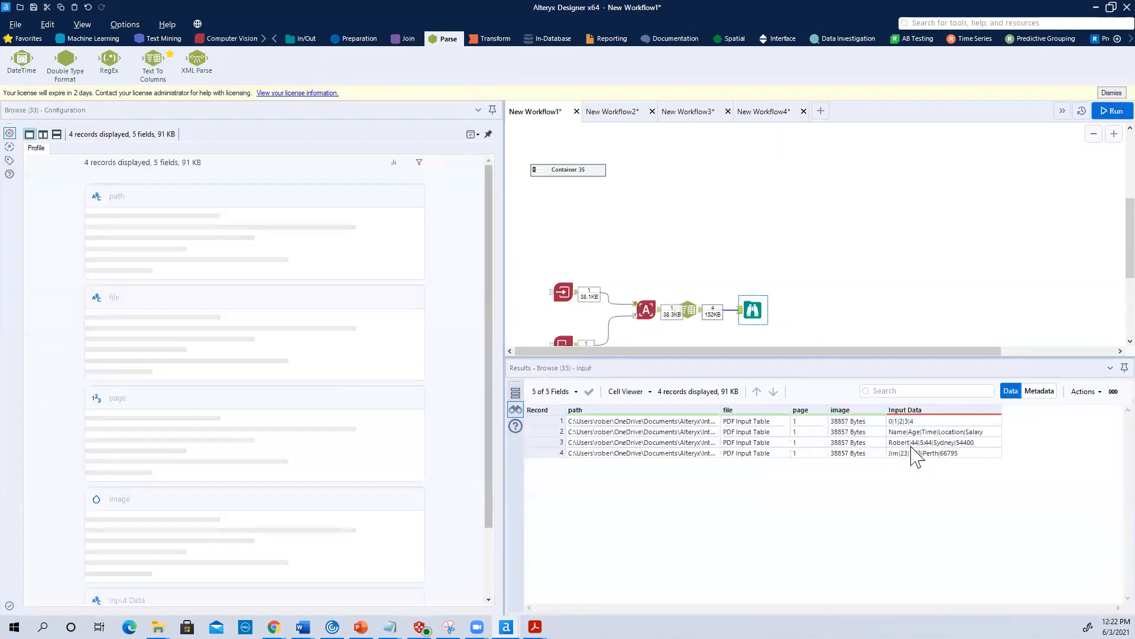
Insert a second Text To Columns tool before a farther-spaced Browse tool, splitting on | into 5 columns, and run the workflow.
{"action": "left_click_drag", "start_coordinate": [753, 303], "coordinate": [835, 301]}
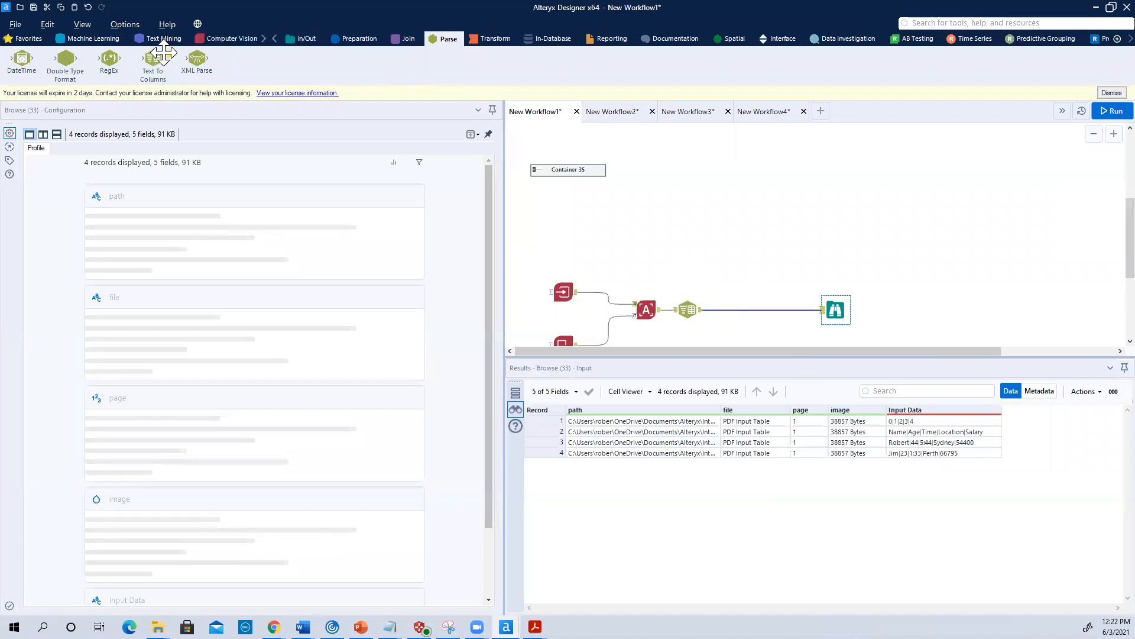
{"action": "left_click_drag", "start_coordinate": [151, 59], "coordinate": [765, 310]}
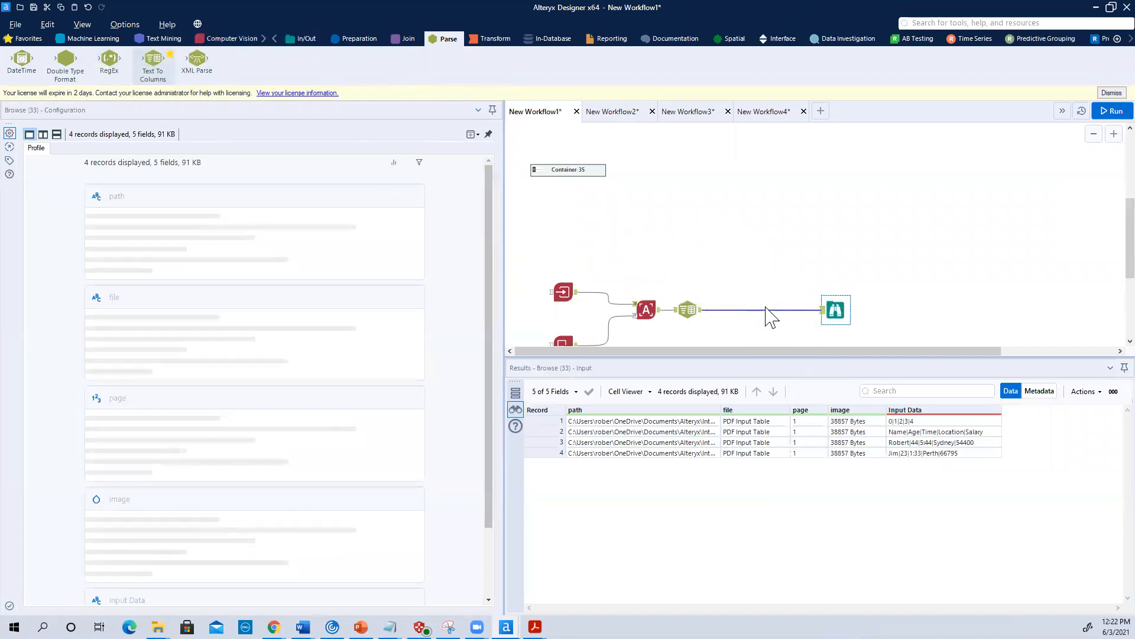
{"action": "left_click", "coordinate": [395, 178]}
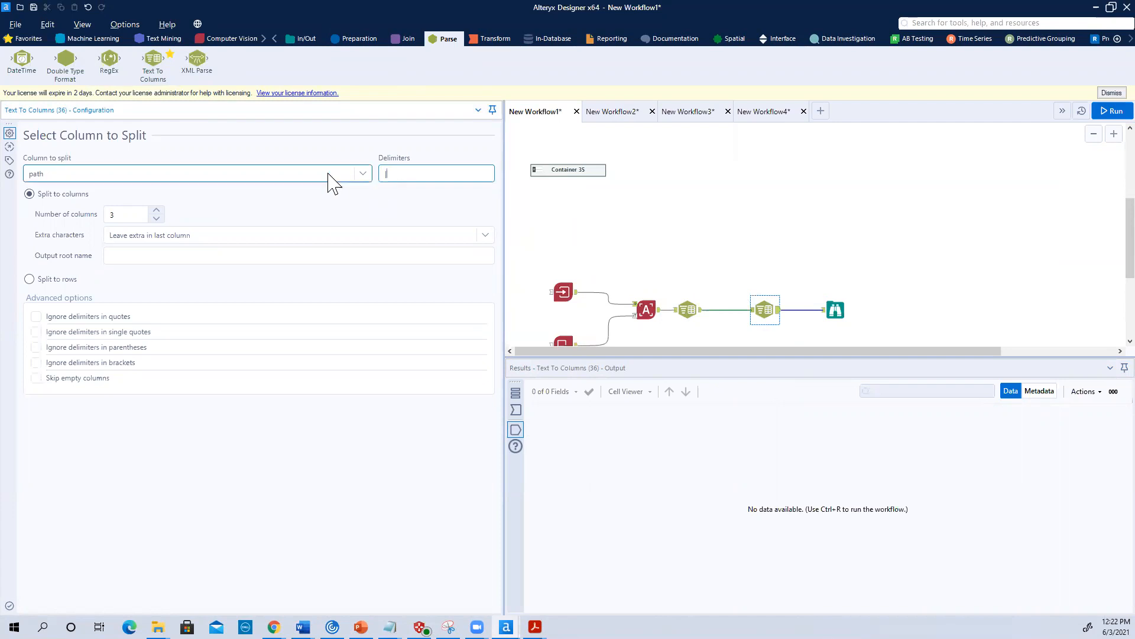
{"action": "left_click", "coordinate": [156, 211]}
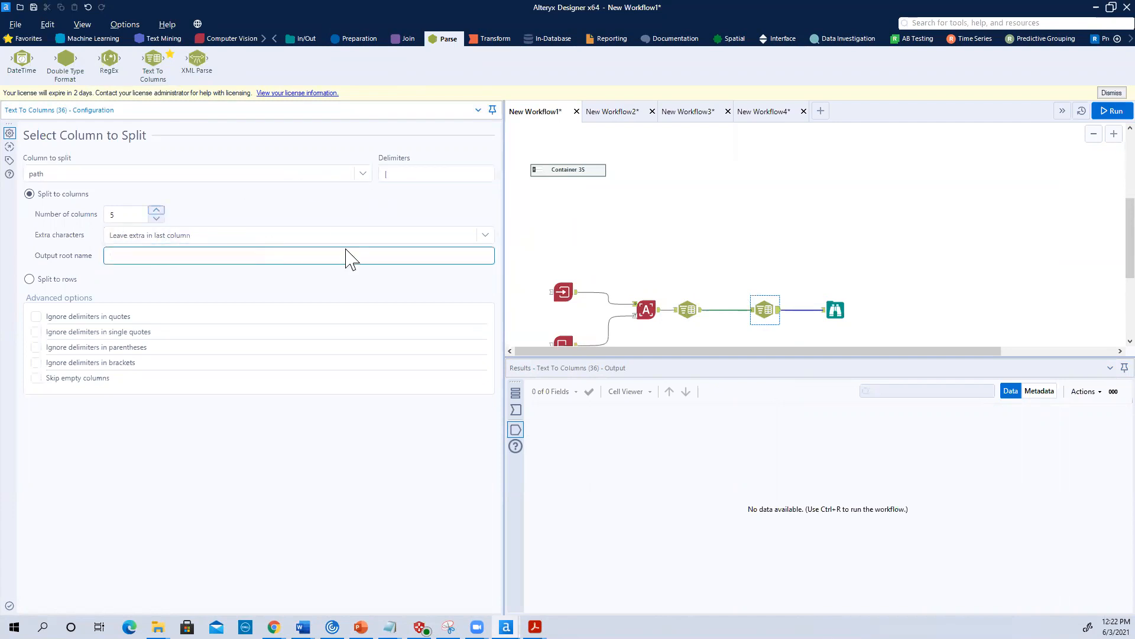
{"action": "left_click", "coordinate": [1104, 114]}
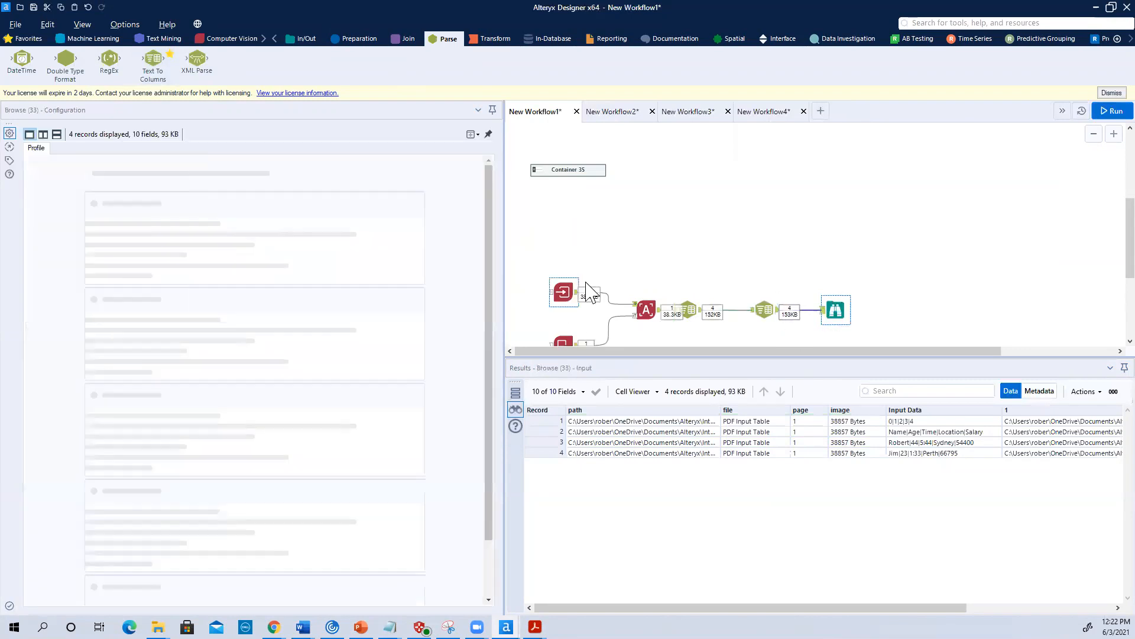
{"action": "left_click_drag", "start_coordinate": [792, 607], "coordinate": [938, 608]}
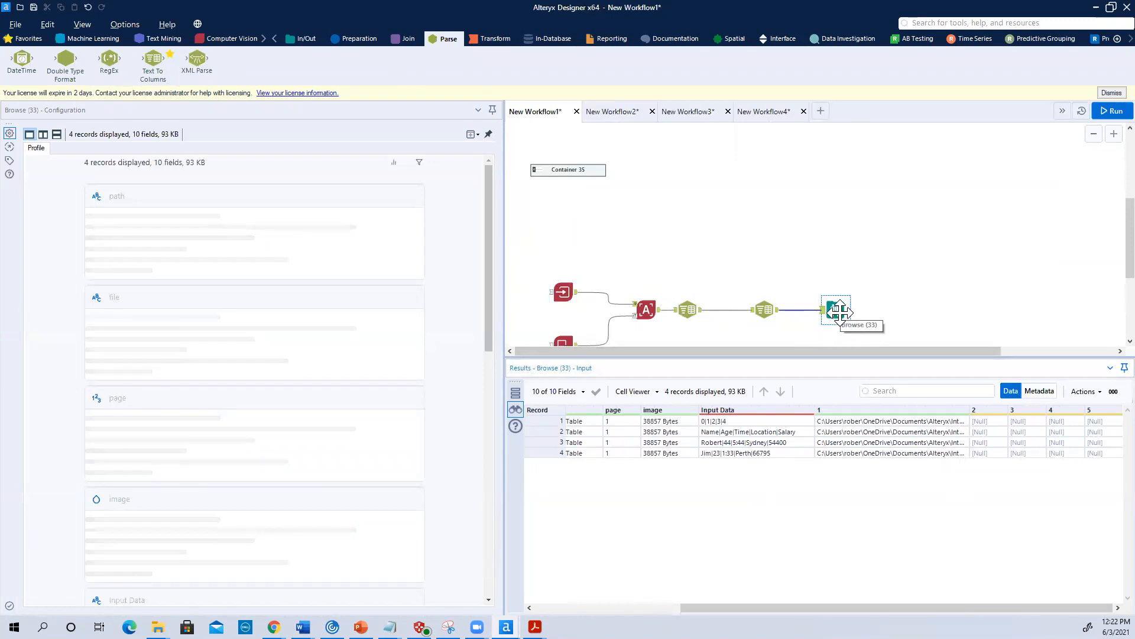
Set the second Text To Columns tool's column to split to Input Data, rerun the workflow, and show the Browse tool's results.
{"action": "left_click", "coordinate": [764, 309]}
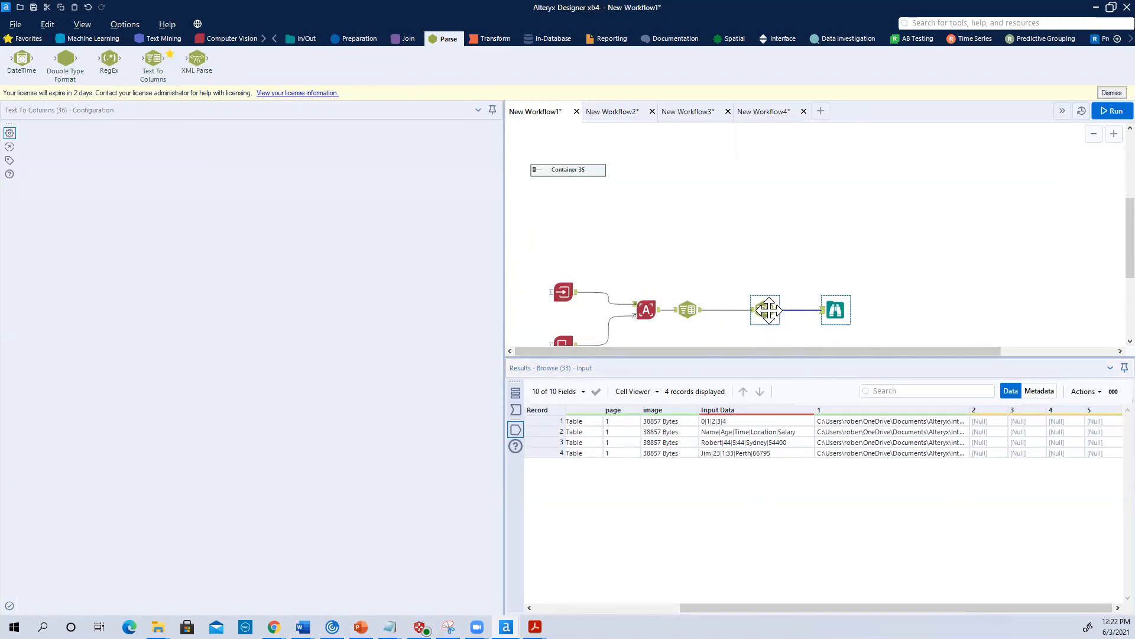
{"action": "left_click", "coordinate": [130, 183]}
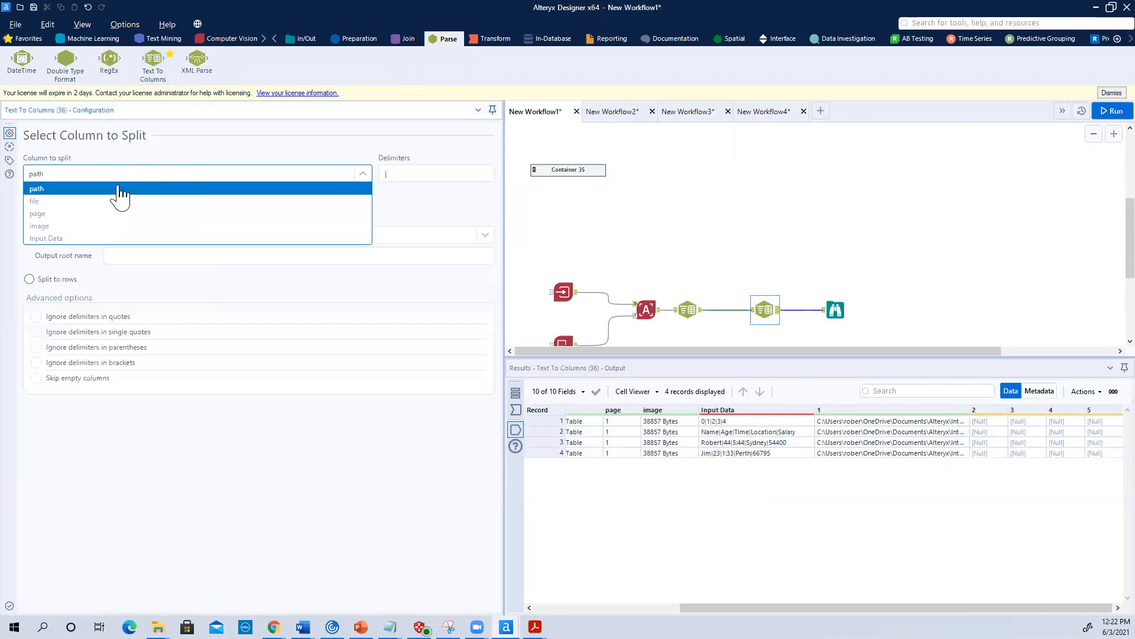
{"action": "left_click", "coordinate": [88, 246]}
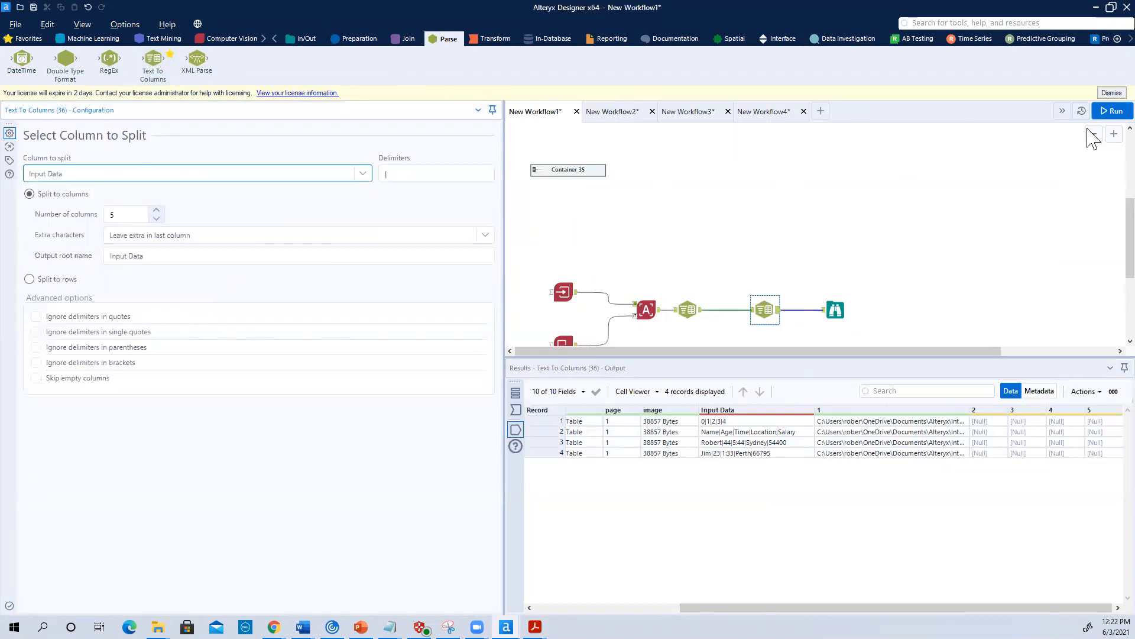
{"action": "left_click", "coordinate": [1100, 114]}
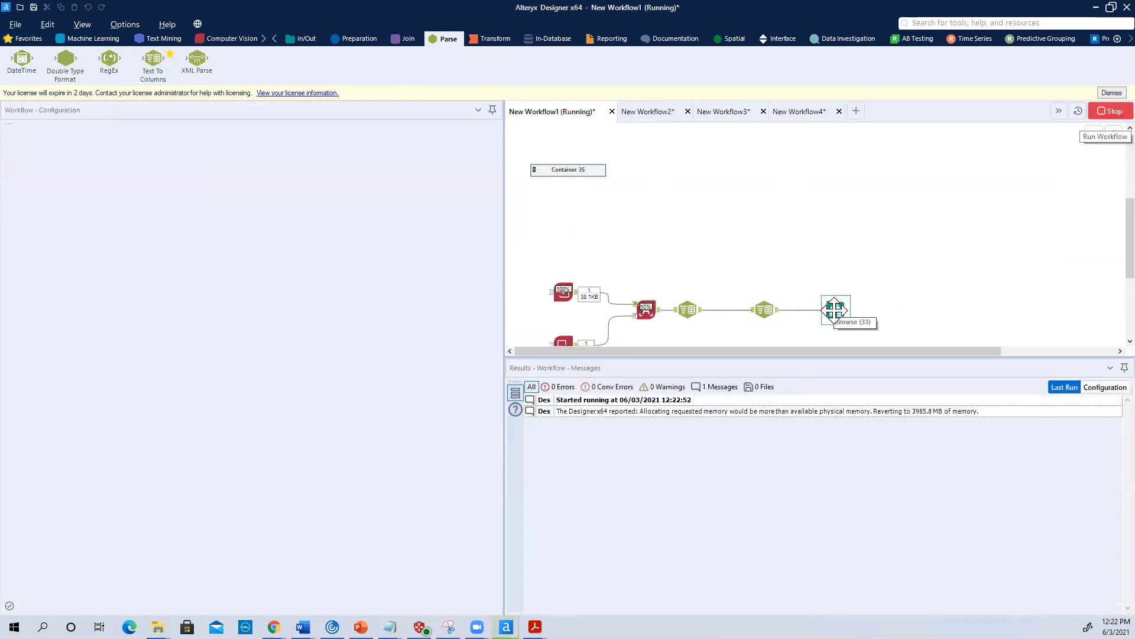
{"action": "left_click", "coordinate": [834, 310]}
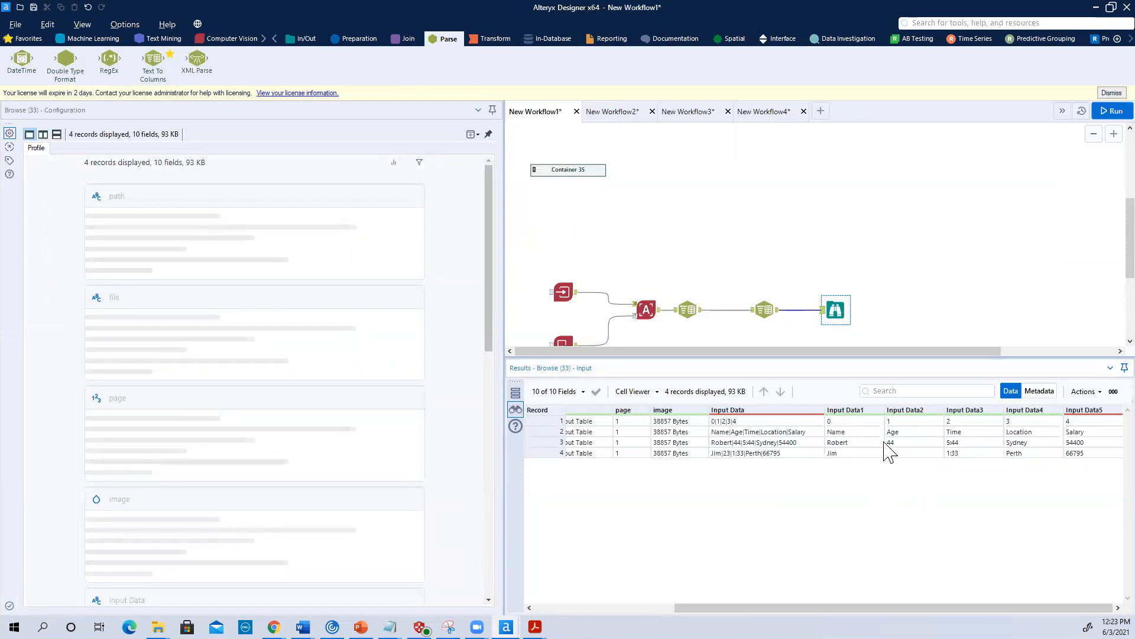
Examine the Salary and Location values in the Input Data5 and Input Data4 columns.
{"action": "left_click", "coordinate": [1071, 431]}
{"action": "left_click", "coordinate": [1070, 442]}
{"action": "left_click", "coordinate": [1069, 453]}
{"action": "left_click", "coordinate": [1036, 454]}
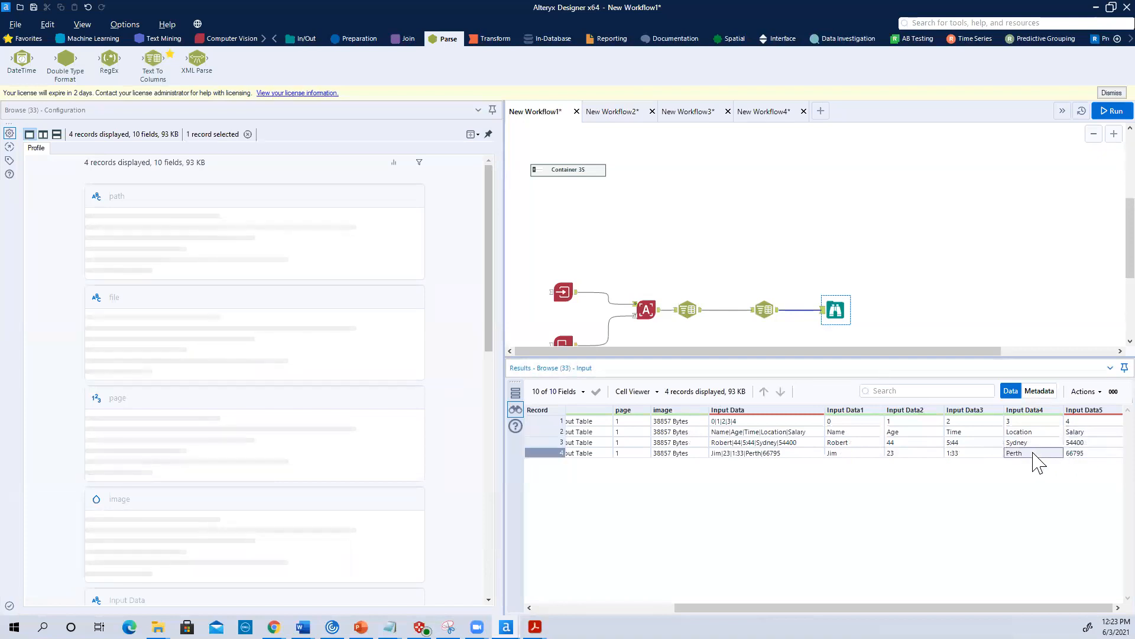
{"action": "left_click", "coordinate": [1028, 443]}
{"action": "left_click", "coordinate": [1022, 433]}
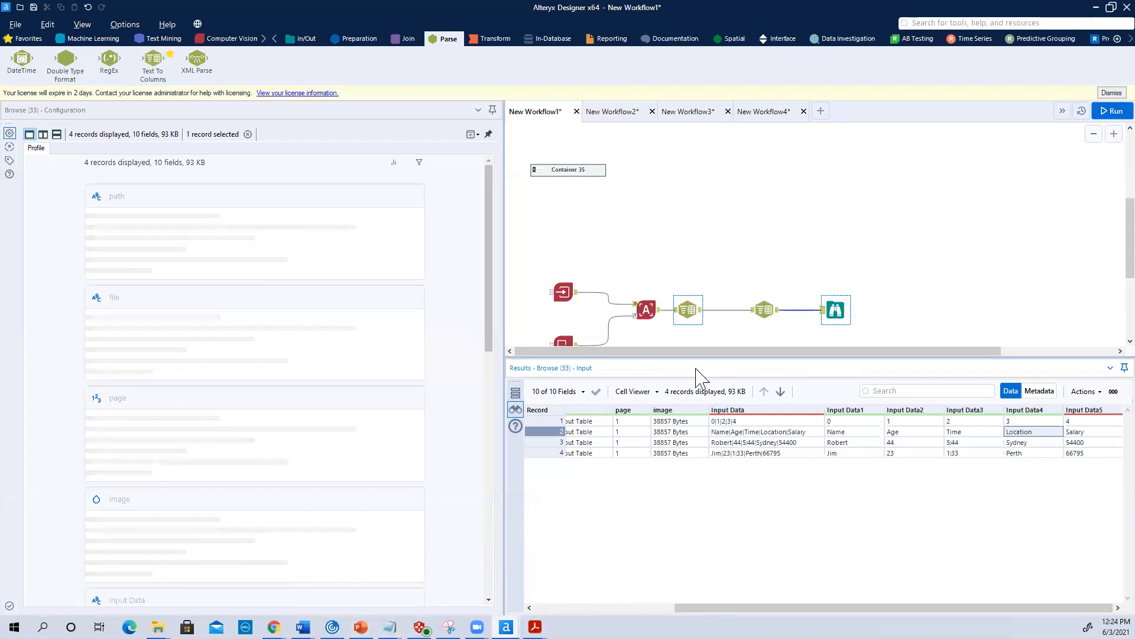
{"action": "scroll", "coordinate": [807, 275], "scroll_direction": "up", "scroll_amount": 2}
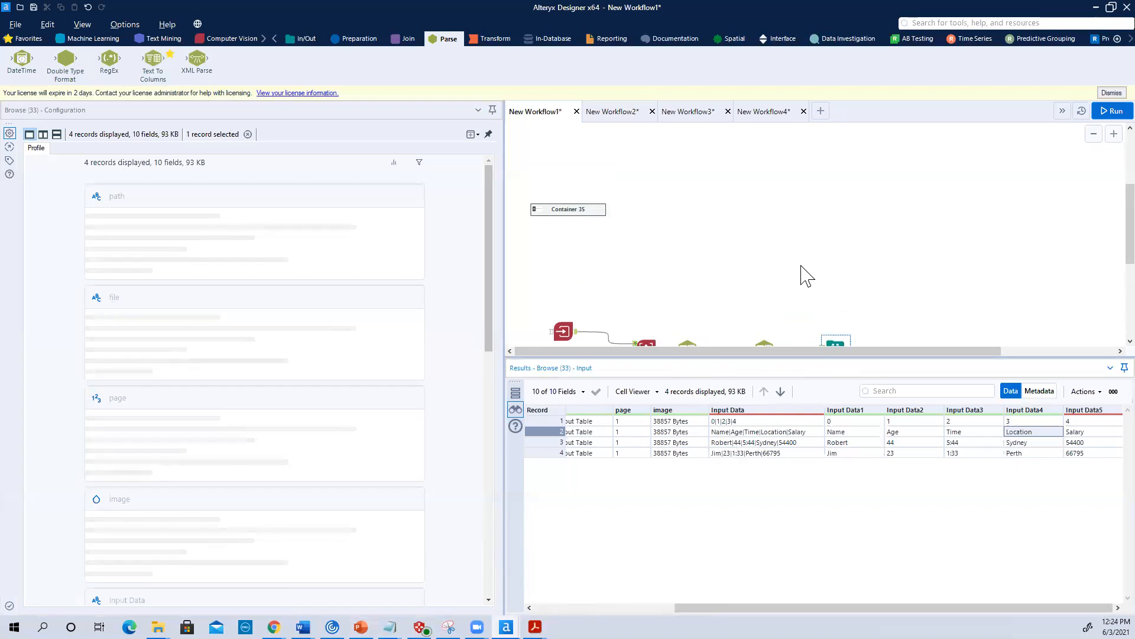
{"action": "scroll", "coordinate": [807, 275], "scroll_direction": "down", "scroll_amount": 3}
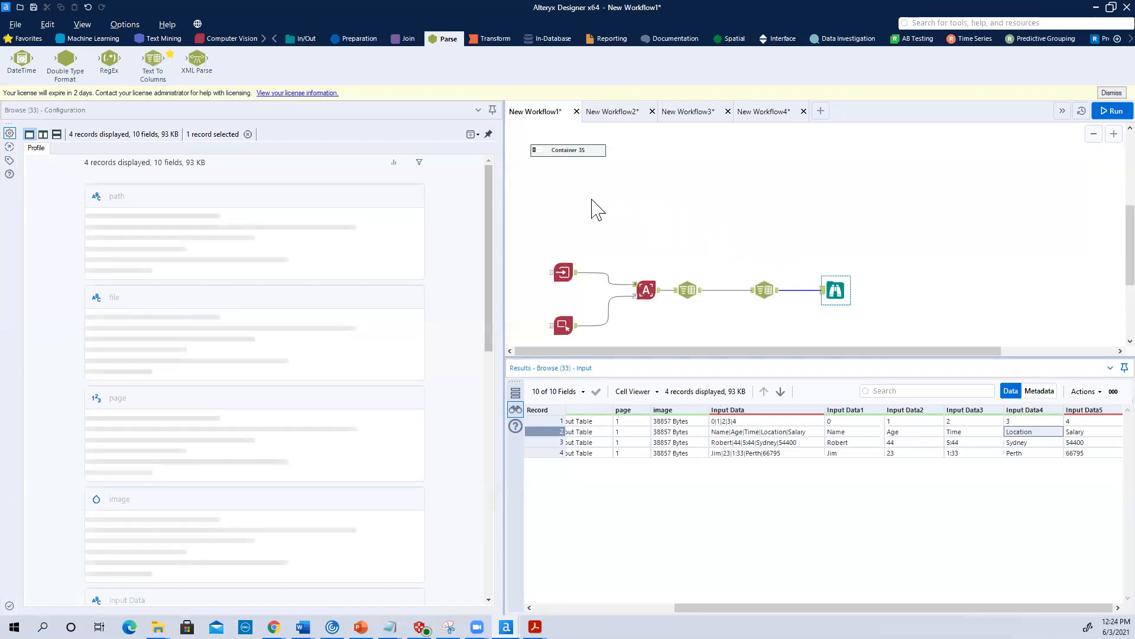
{"action": "scroll", "coordinate": [594, 272], "scroll_direction": "up", "scroll_amount": 1}
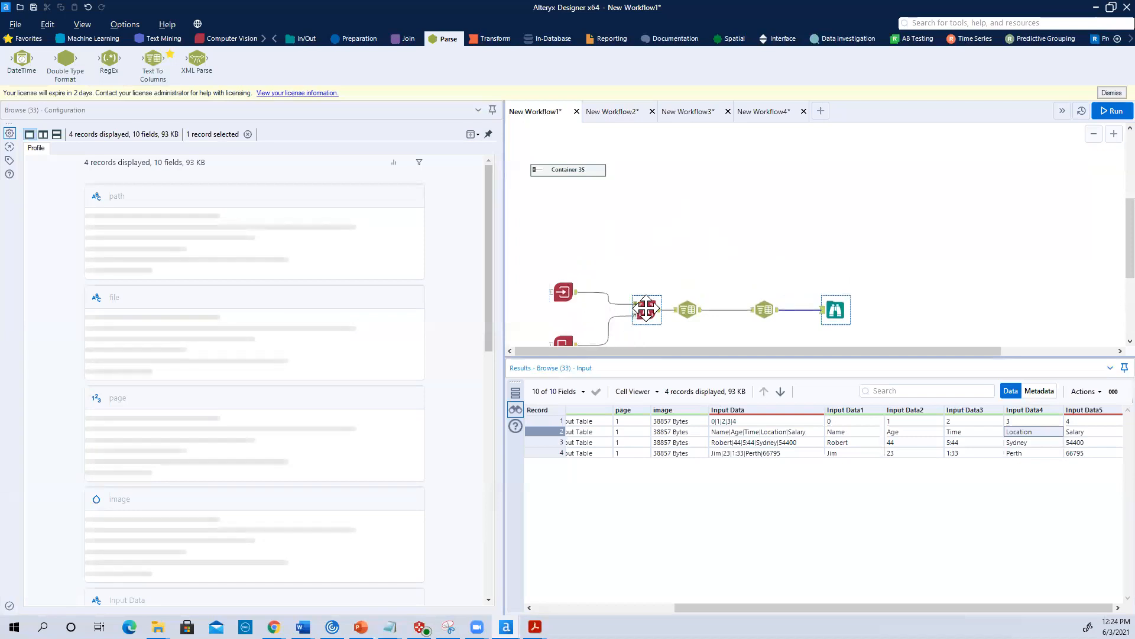
Expand Container 35 and review the Text PDF Input workflow inside it.
{"action": "scroll", "coordinate": [654, 238], "scroll_direction": "up", "scroll_amount": 5}
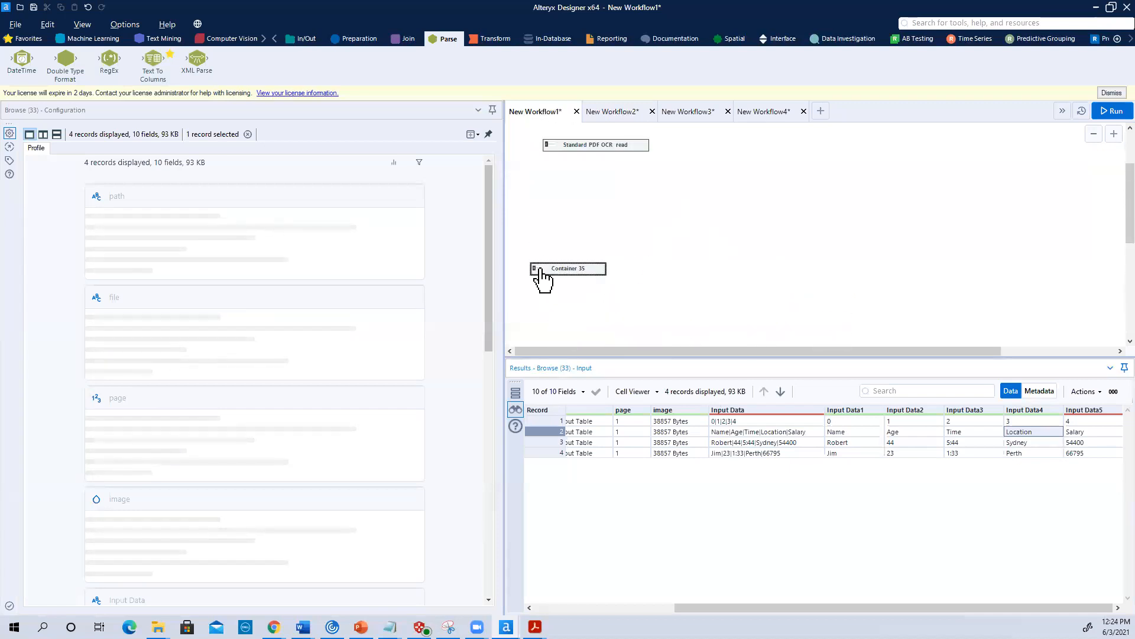
{"action": "left_click", "coordinate": [541, 271]}
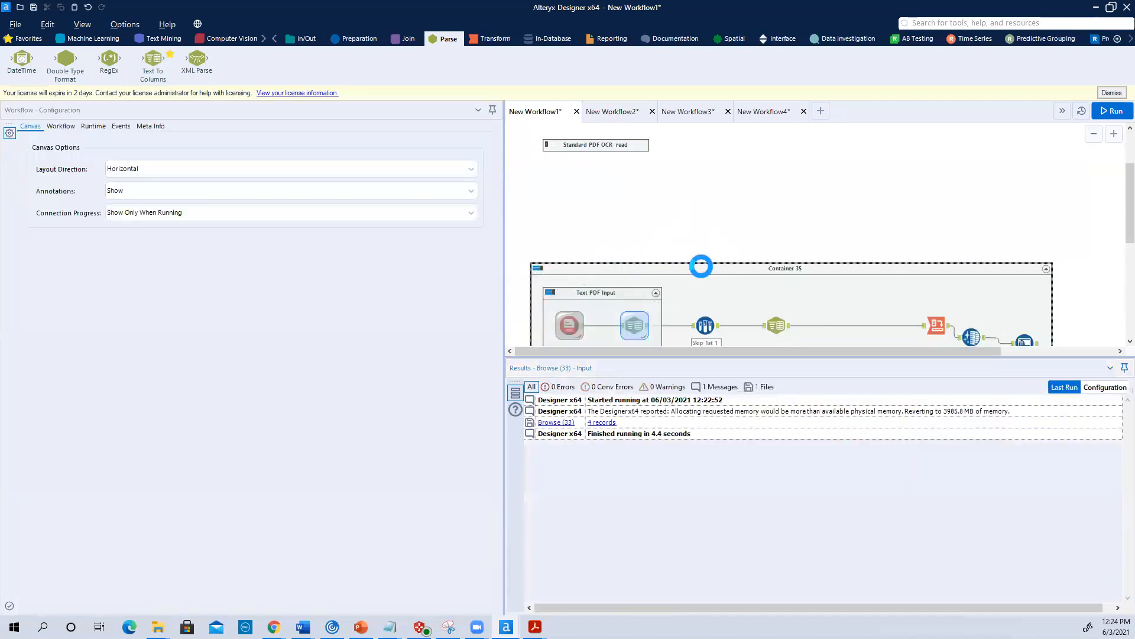
{"action": "scroll", "coordinate": [779, 257], "scroll_direction": "down", "scroll_amount": 2}
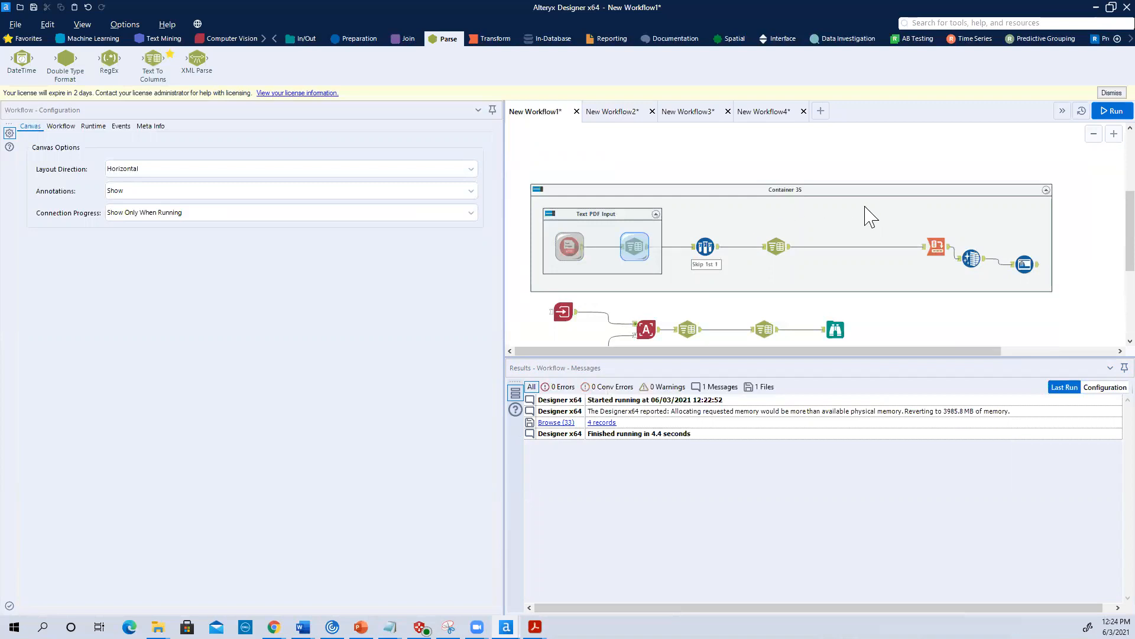
{"action": "scroll", "coordinate": [633, 168], "scroll_direction": "up", "scroll_amount": 4}
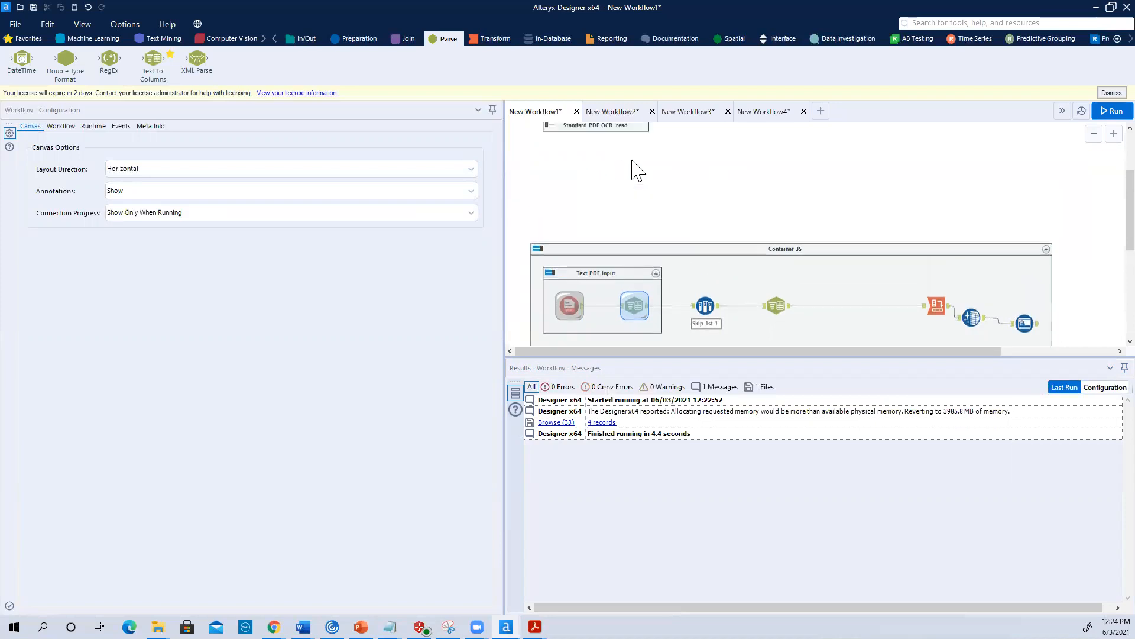
{"action": "scroll", "coordinate": [630, 248], "scroll_direction": "down", "scroll_amount": 2}
{"action": "scroll", "coordinate": [680, 254], "scroll_direction": "down", "scroll_amount": 2}
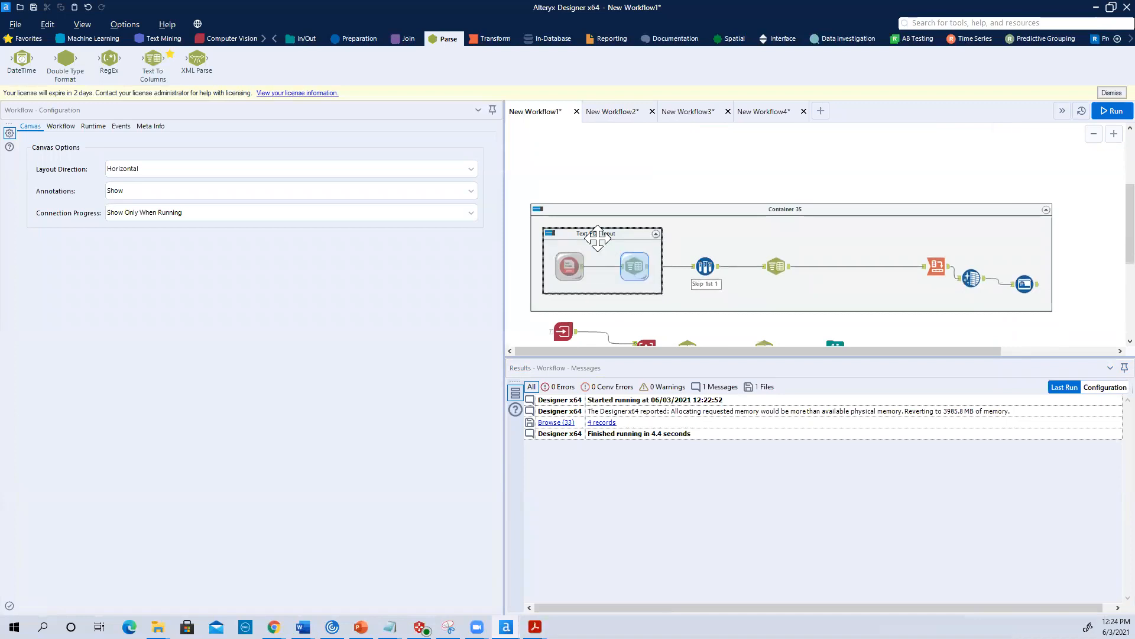
{"action": "scroll", "coordinate": [653, 211], "scroll_direction": "up", "scroll_amount": 2}
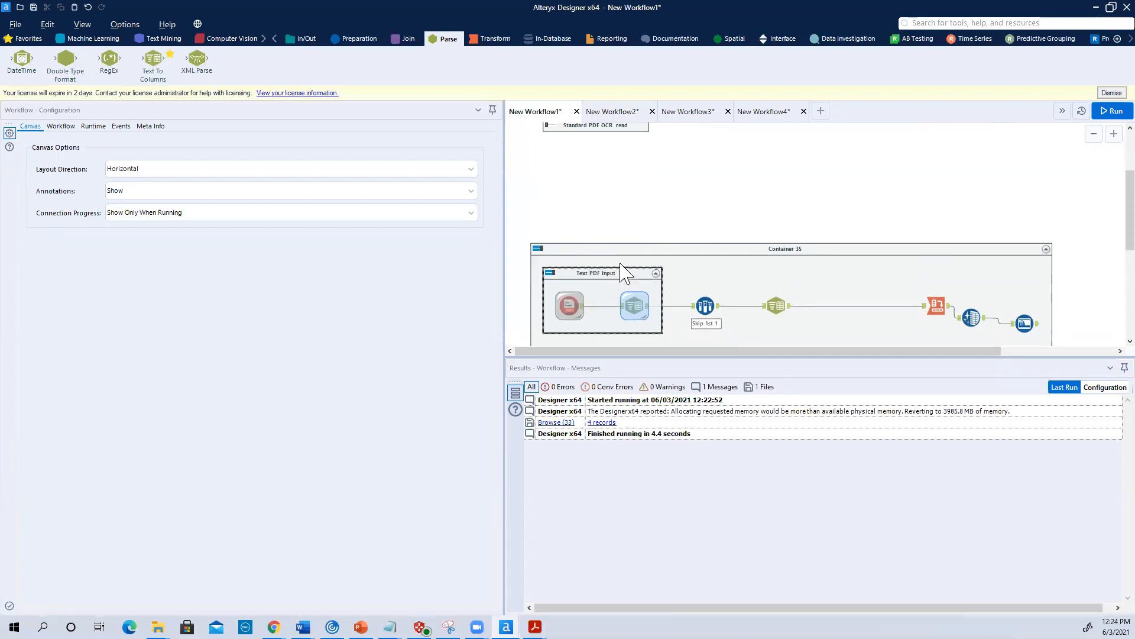
{"action": "scroll", "coordinate": [647, 246], "scroll_direction": "up", "scroll_amount": 2}
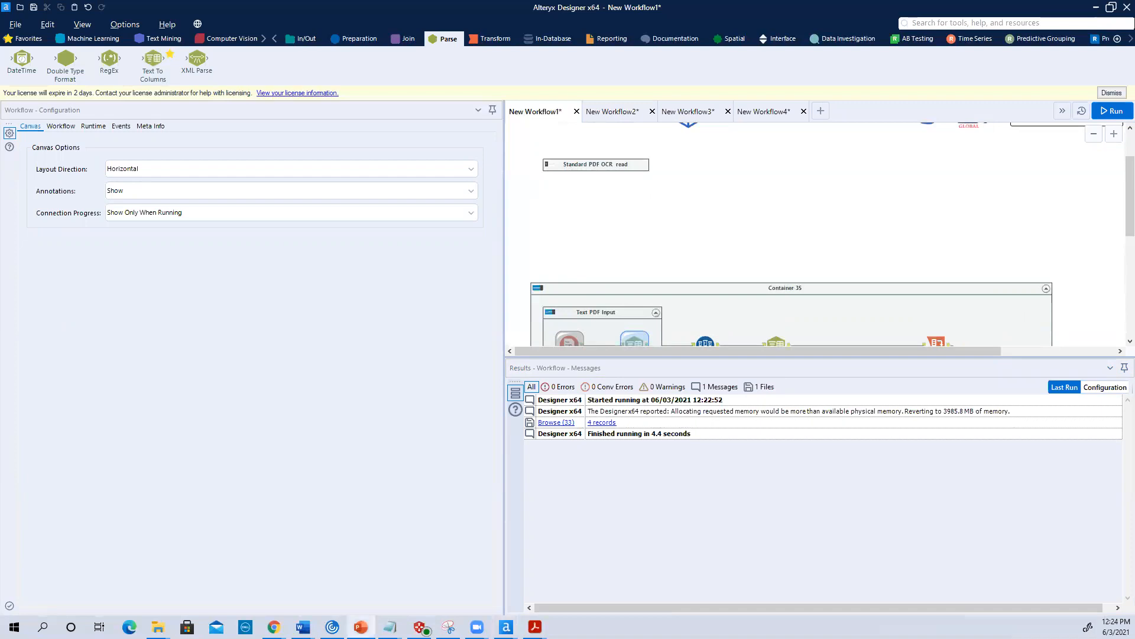
Switch to the PowerPoint slide show, advance to the Text Mining Tools slide, and turn on the on-slide pointer tool.
{"action": "left_click", "coordinate": [361, 626]}
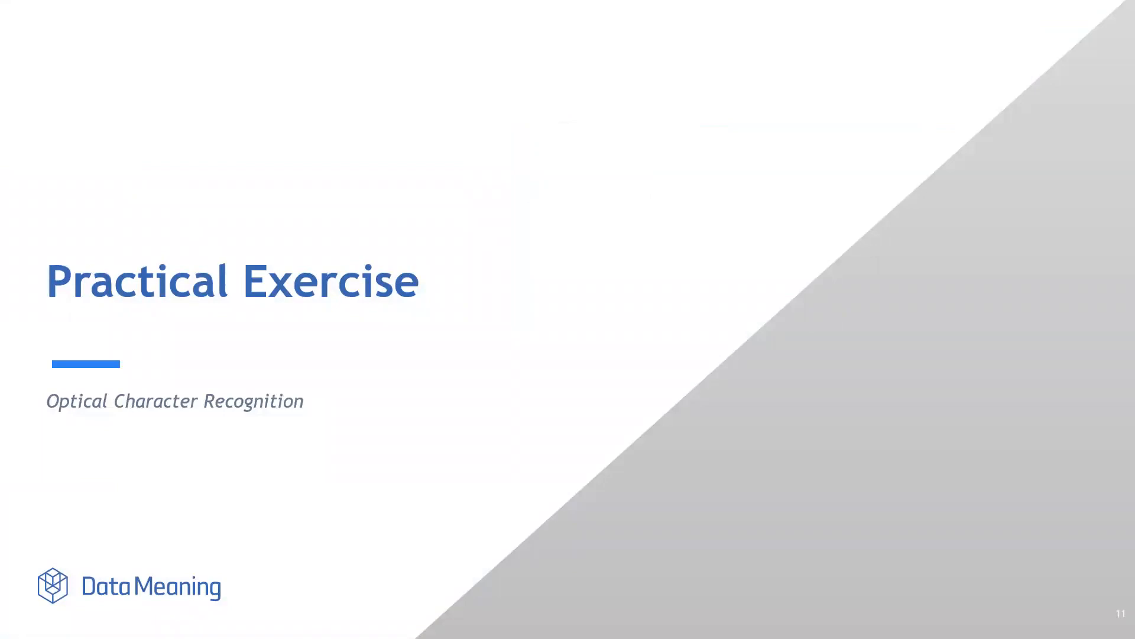
{"action": "key", "text": "Right"}
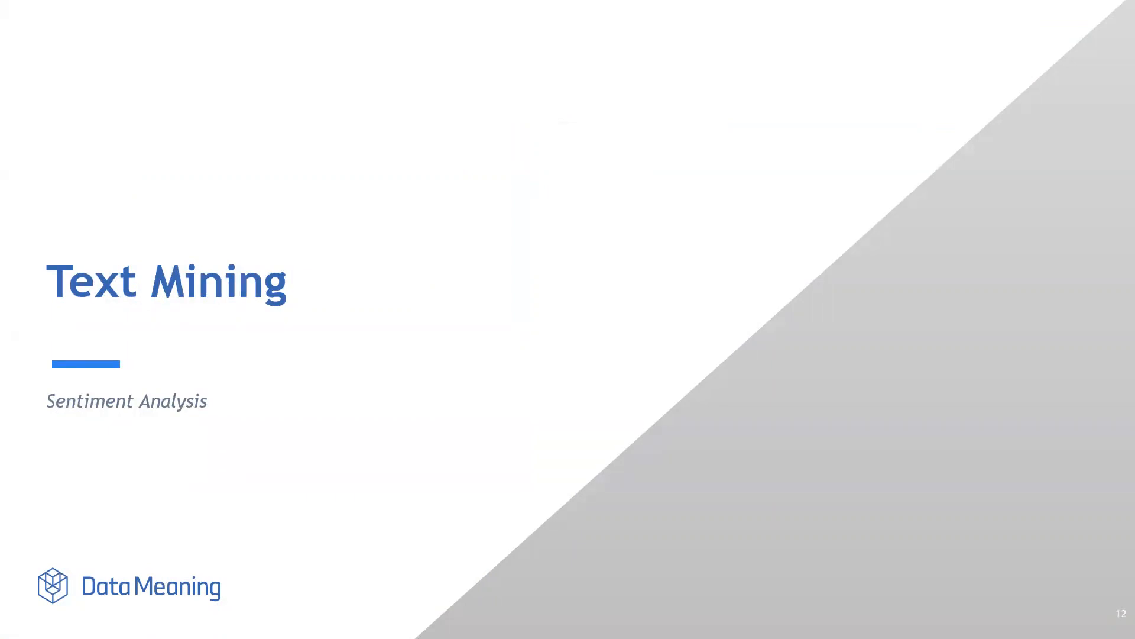
{"action": "key", "text": "Right"}
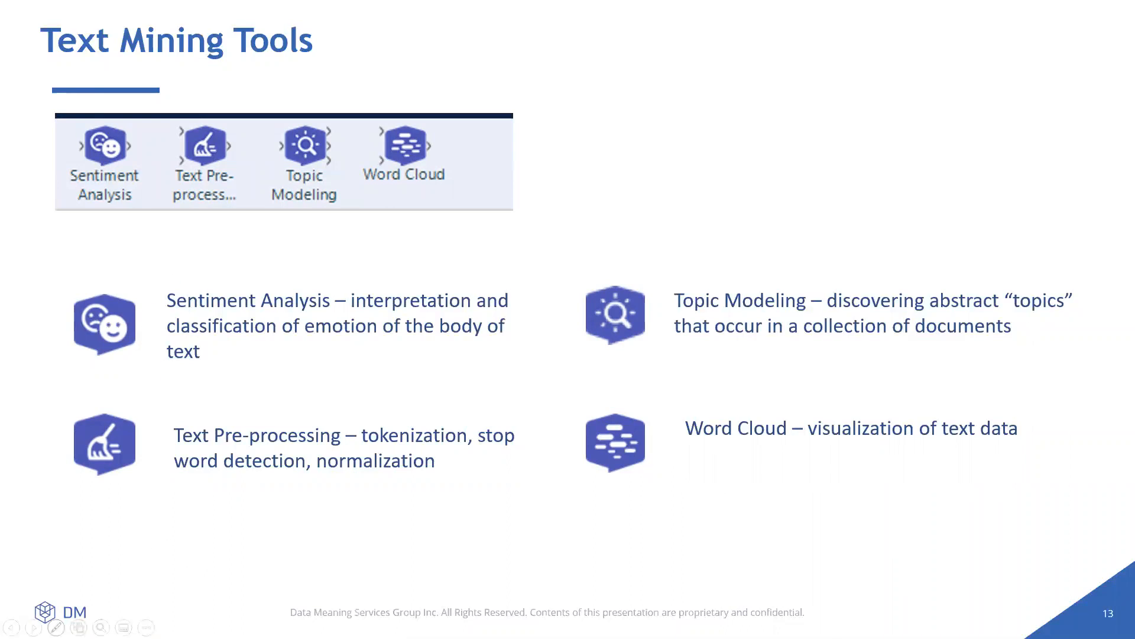
{"action": "left_click", "coordinate": [56, 628]}
{"action": "left_click", "coordinate": [86, 521]}
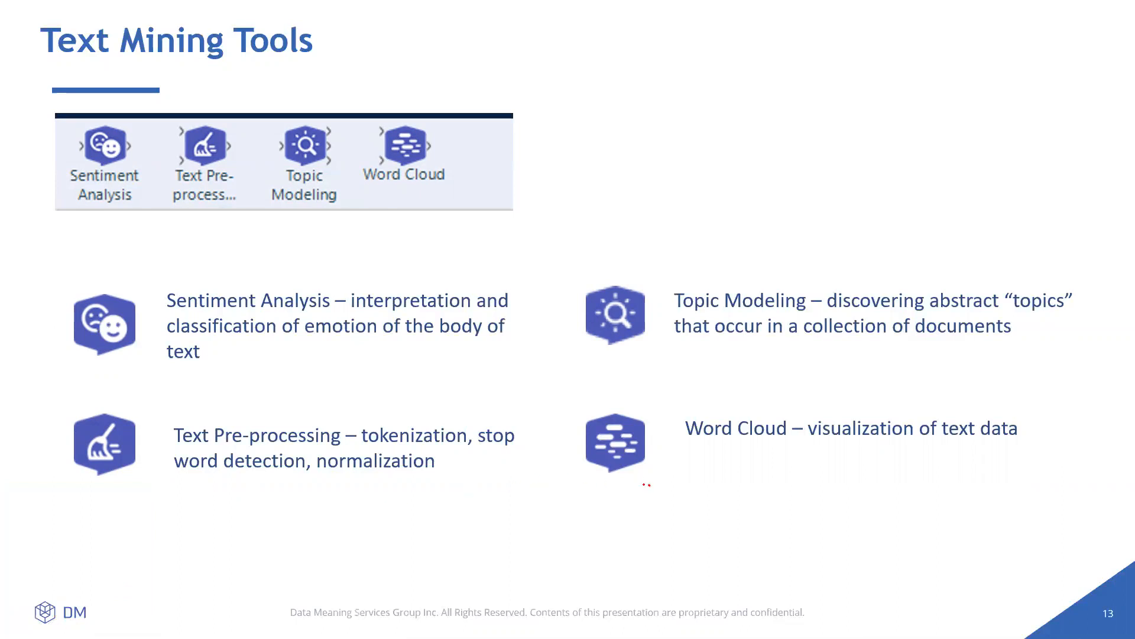
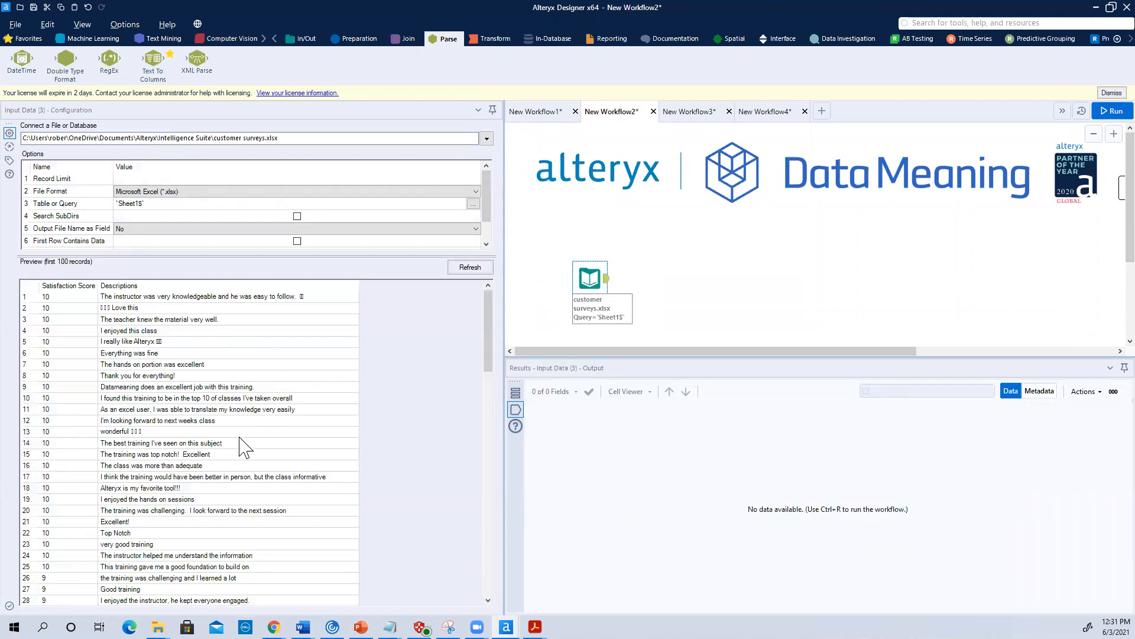
Review the customer surveys.xlsx preview and add a Text Pre-processing tool connected after that input.
{"action": "scroll", "coordinate": [242, 448], "scroll_direction": "down", "scroll_amount": 10}
{"action": "scroll", "coordinate": [242, 447], "scroll_direction": "up", "scroll_amount": 10}
{"action": "left_click", "coordinate": [155, 39]}
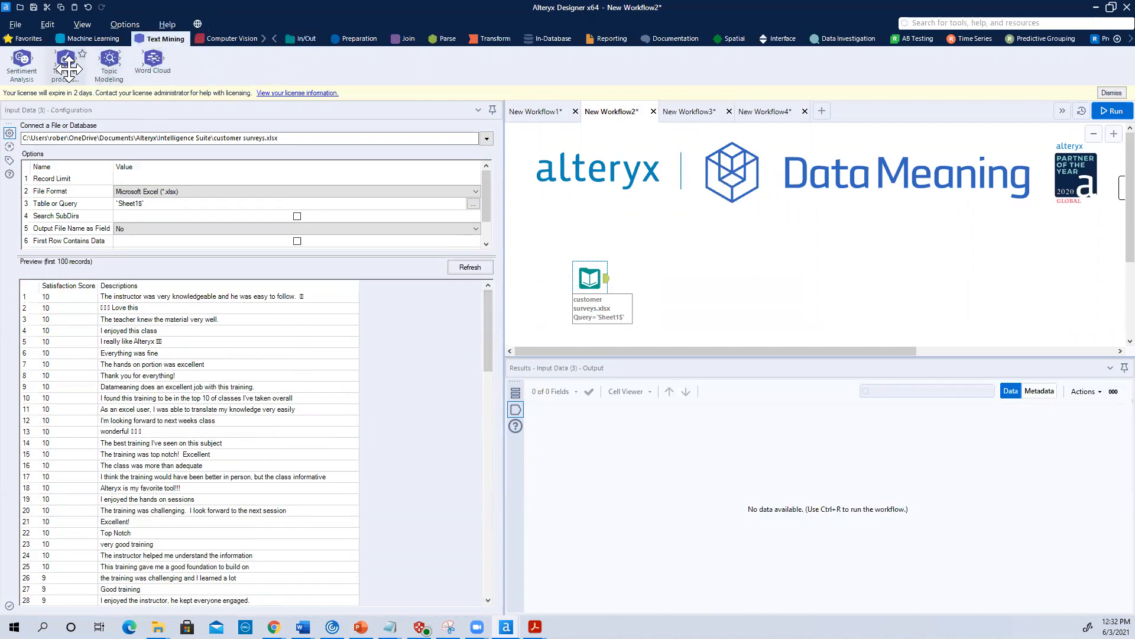
{"action": "left_click_drag", "start_coordinate": [65, 61], "coordinate": [696, 282]}
{"action": "left_click", "coordinate": [695, 282]}
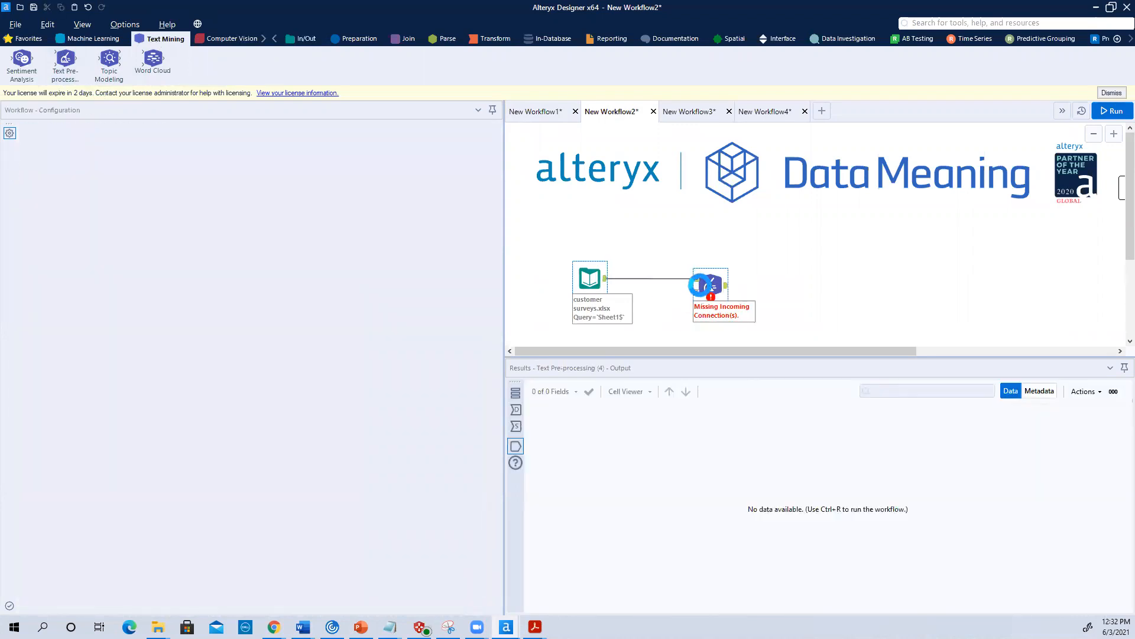
{"action": "left_click", "coordinate": [704, 289]}
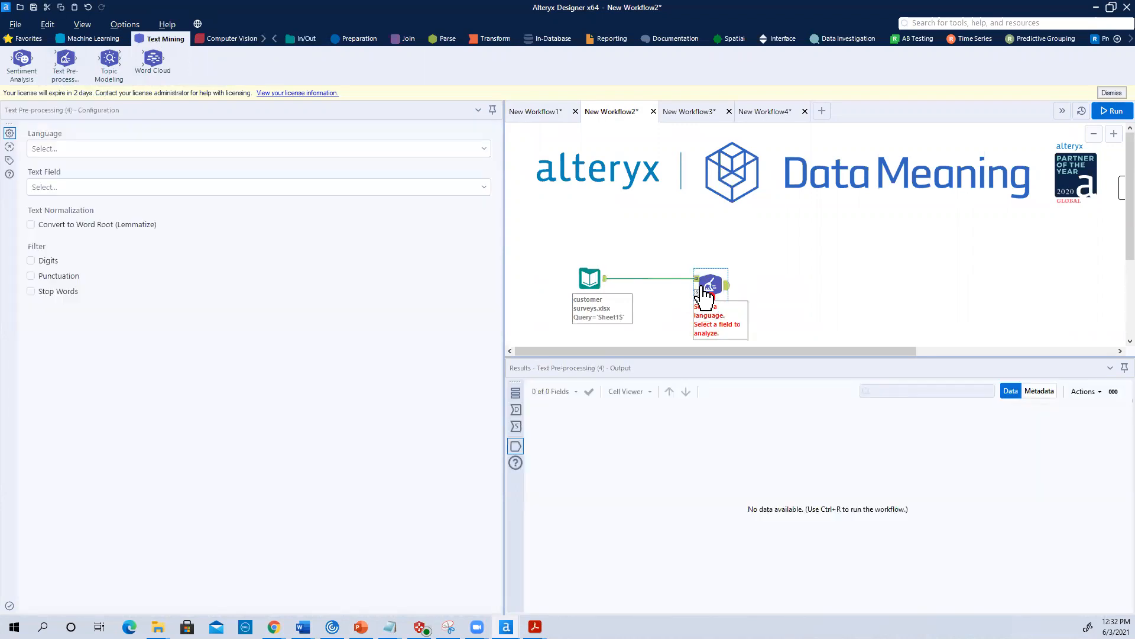
Set the Text Pre-processing tool's language to English and its text field to Descriptions.
{"action": "left_click", "coordinate": [1114, 133]}
{"action": "scroll", "coordinate": [751, 266], "scroll_direction": "down", "scroll_amount": 3}
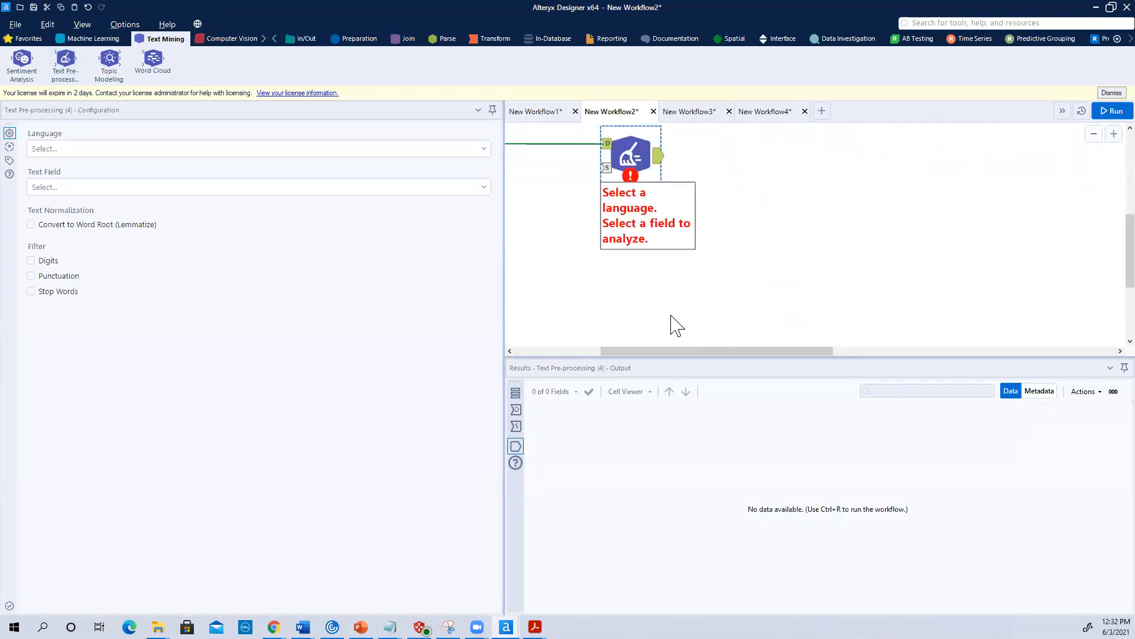
{"action": "left_click_drag", "start_coordinate": [664, 352], "coordinate": [611, 353]}
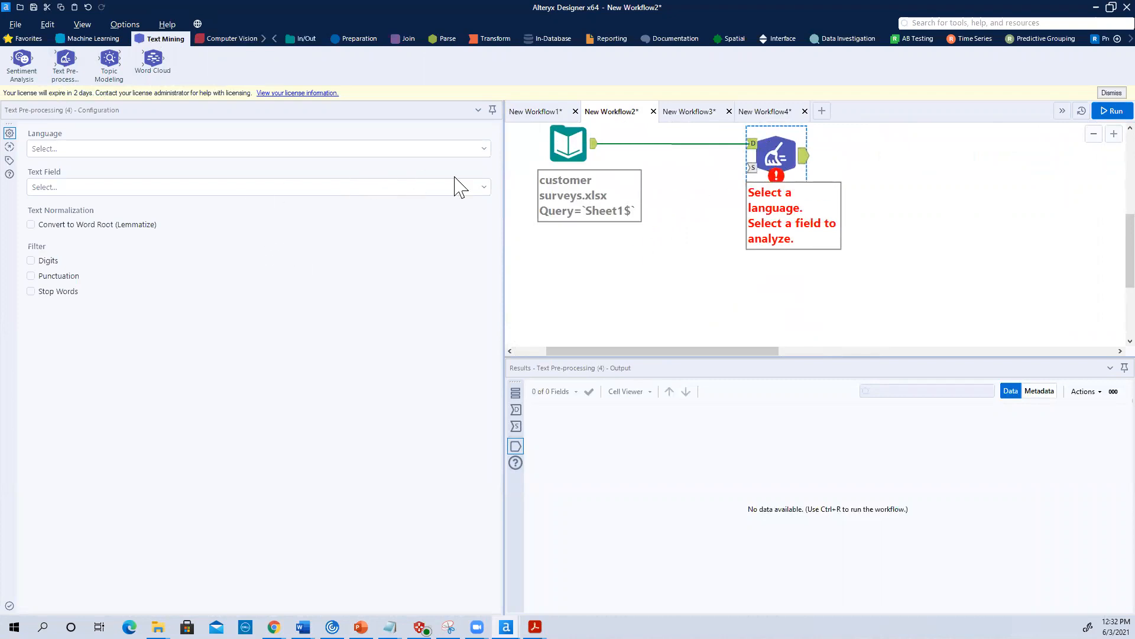
{"action": "left_click", "coordinate": [483, 151]}
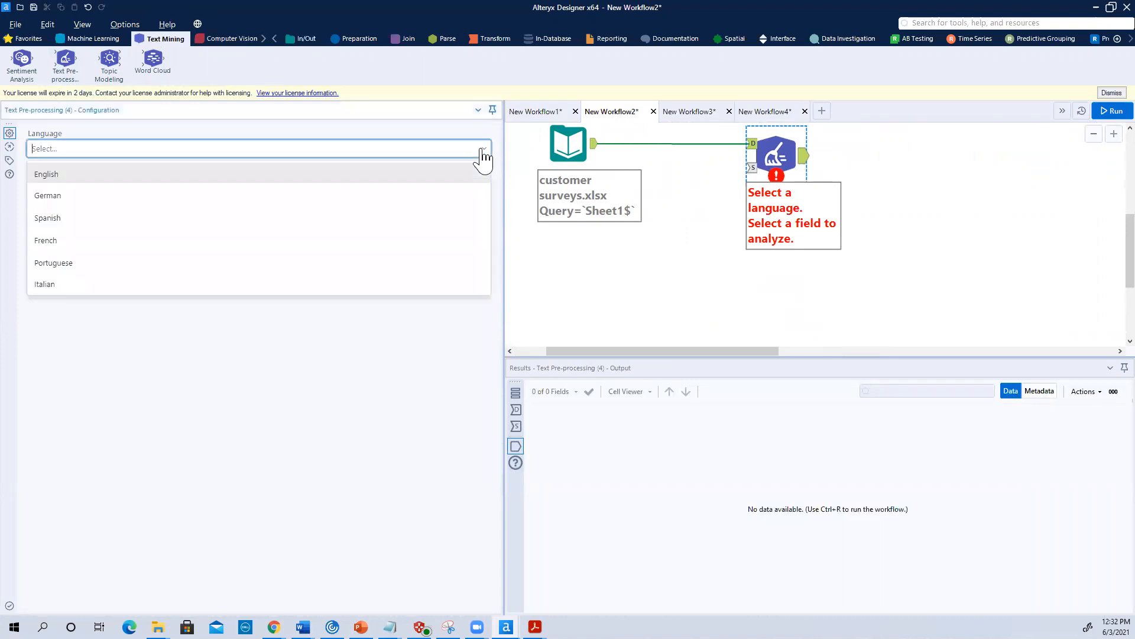
{"action": "left_click", "coordinate": [424, 177]}
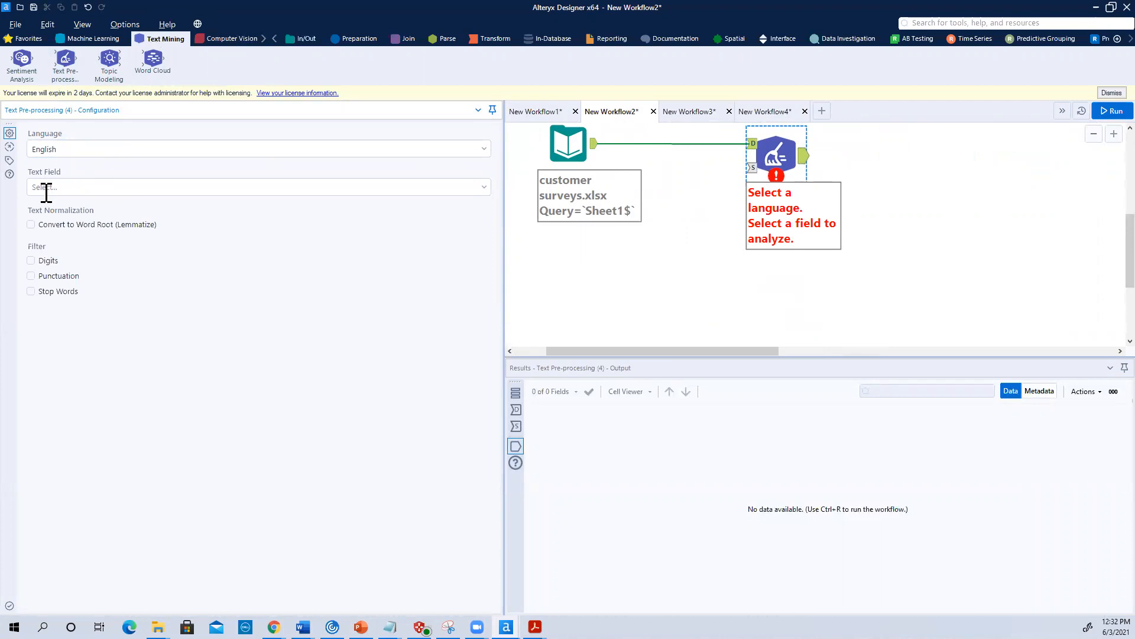
{"action": "left_click", "coordinate": [487, 187]}
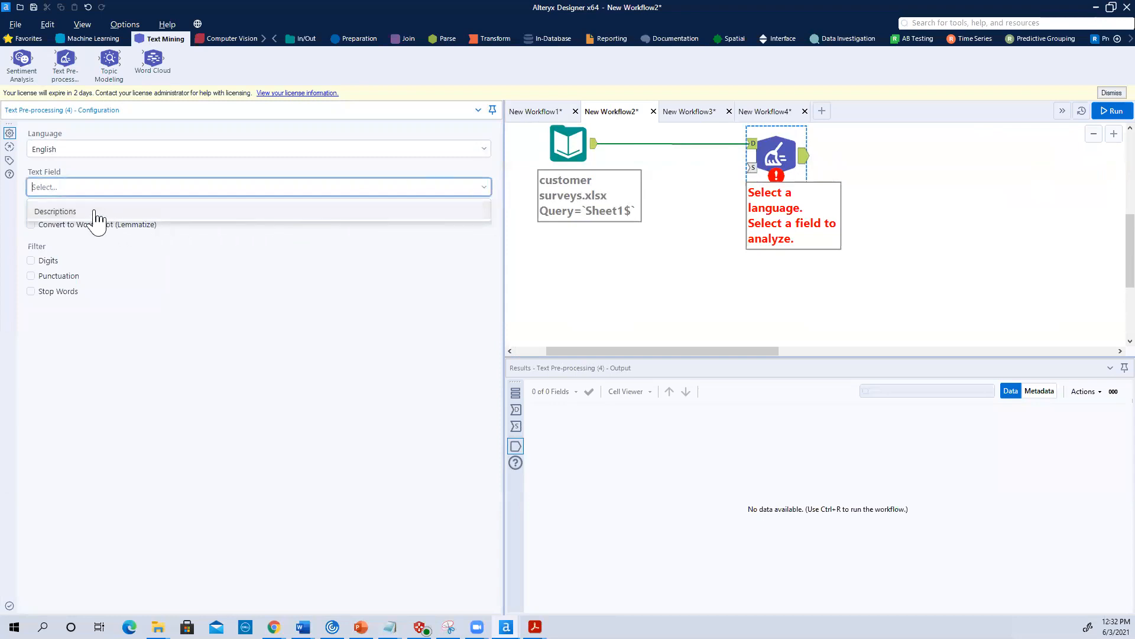
{"action": "left_click", "coordinate": [55, 212]}
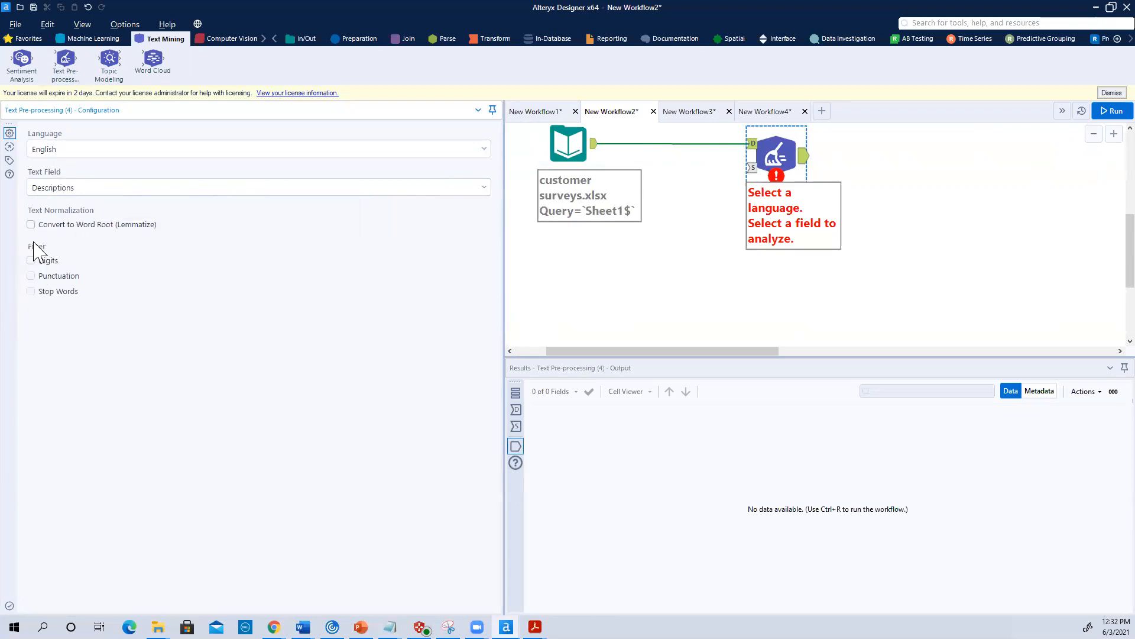
Enable the Digits, Punctuation and Stop Words filters in the Text Pre-processing tool.
{"action": "left_click", "coordinate": [31, 277]}
{"action": "left_click", "coordinate": [31, 292]}
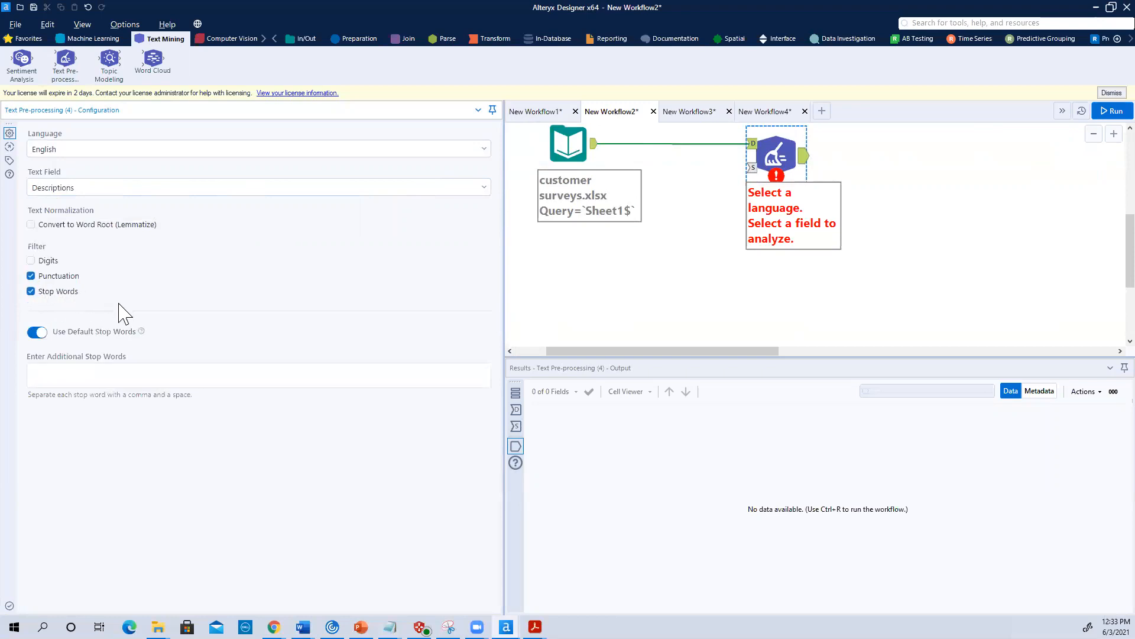
{"action": "left_click", "coordinate": [31, 275]}
{"action": "left_click", "coordinate": [31, 276]}
{"action": "left_click", "coordinate": [31, 261]}
{"action": "left_click", "coordinate": [56, 372]}
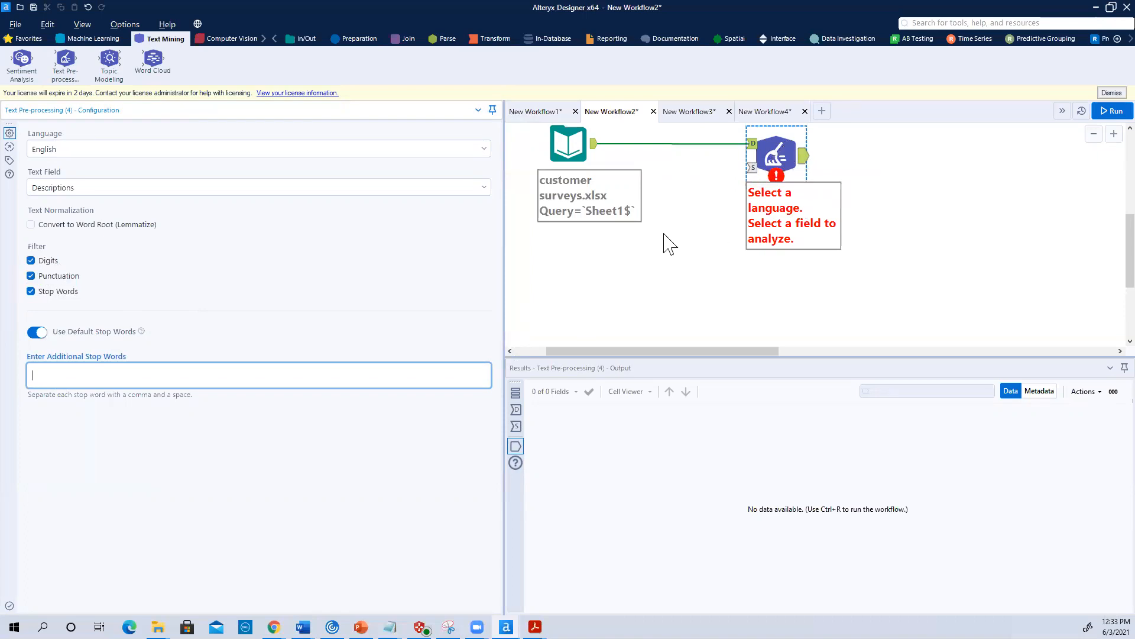
Add a Text Input tool below the survey input, with Alteryx and Training as the Field1 rows.
{"action": "left_click", "coordinate": [304, 39]}
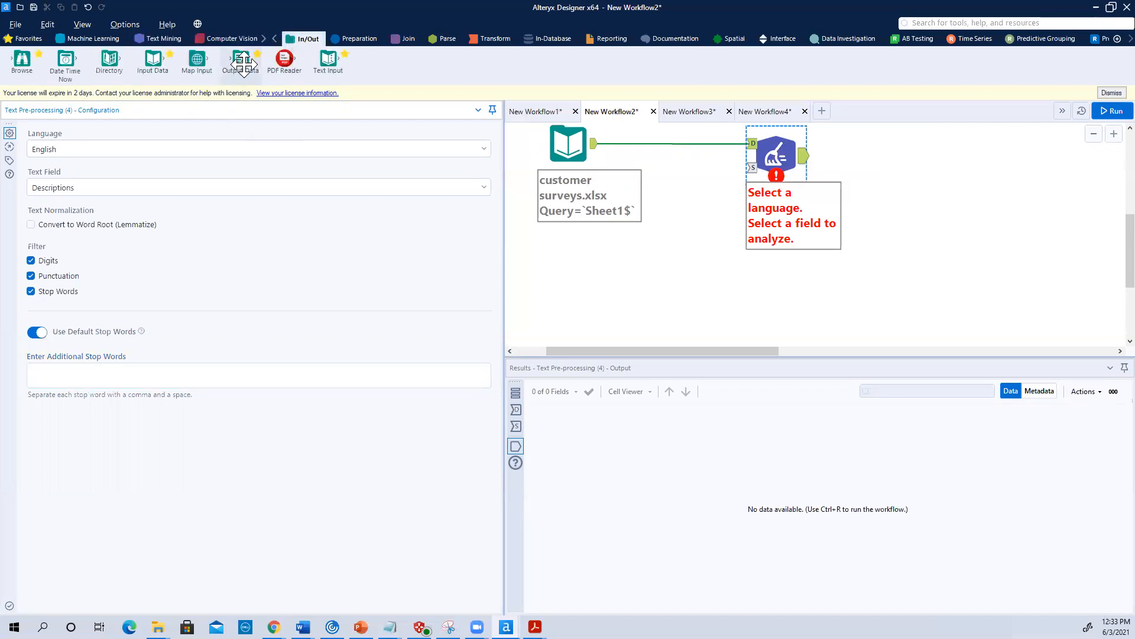
{"action": "left_click_drag", "start_coordinate": [324, 64], "coordinate": [568, 290]}
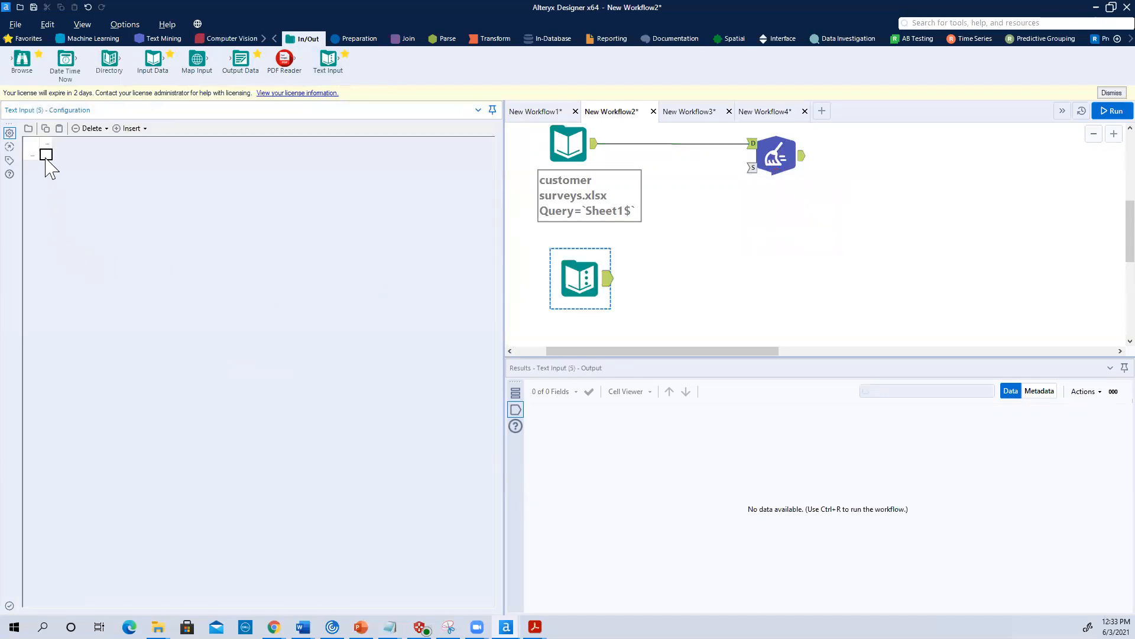
{"action": "type", "text": "Alteryx"}
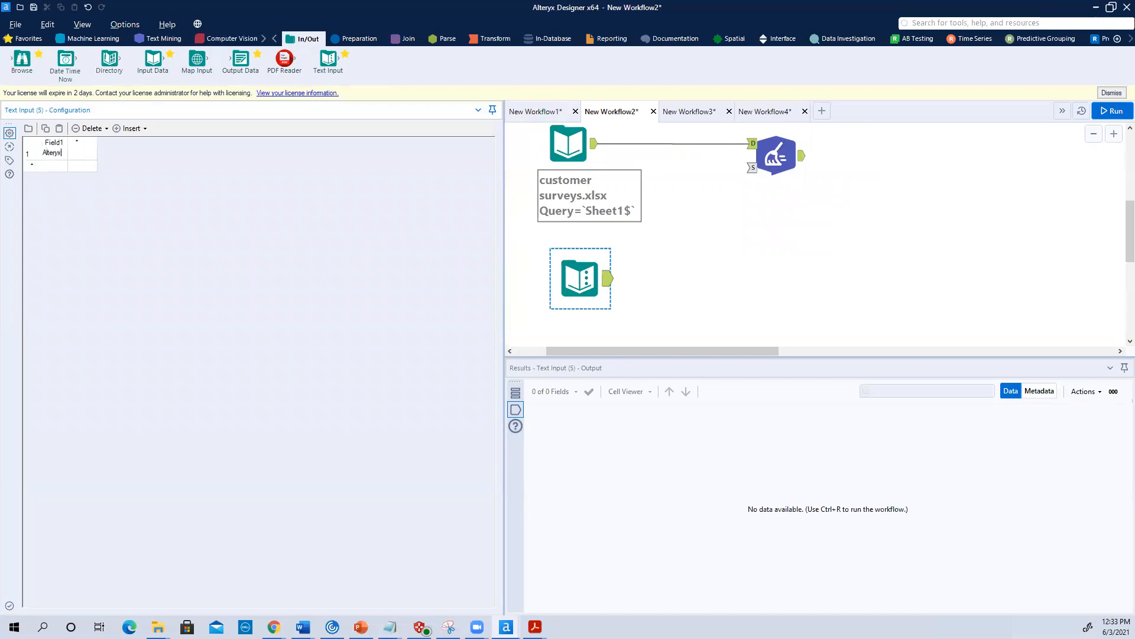
{"action": "left_click", "coordinate": [47, 166]}
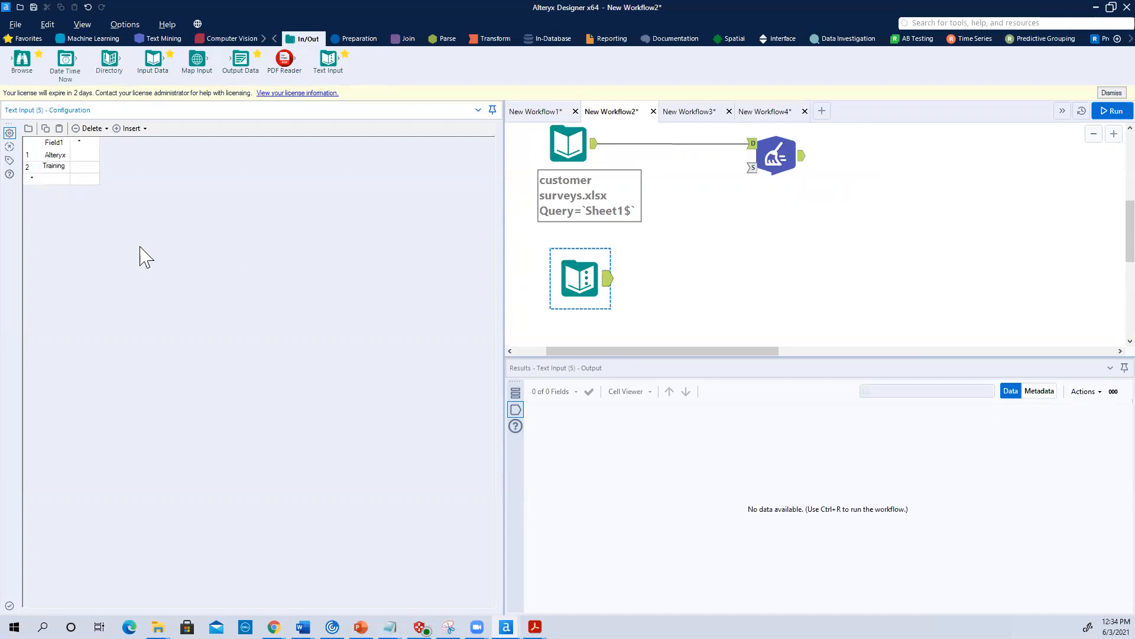
Connect the Text Input tool to the Text Pre-processing tool's S input, keeping Field1 as the stop word field.
{"action": "left_click", "coordinate": [608, 291]}
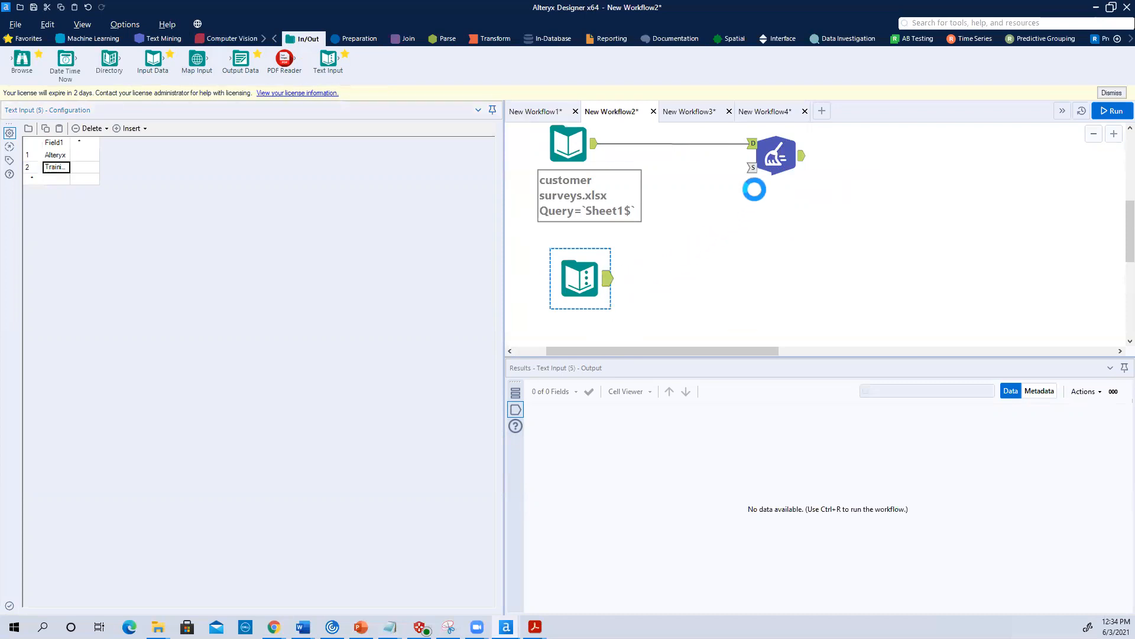
{"action": "left_click_drag", "start_coordinate": [755, 185], "coordinate": [746, 188]}
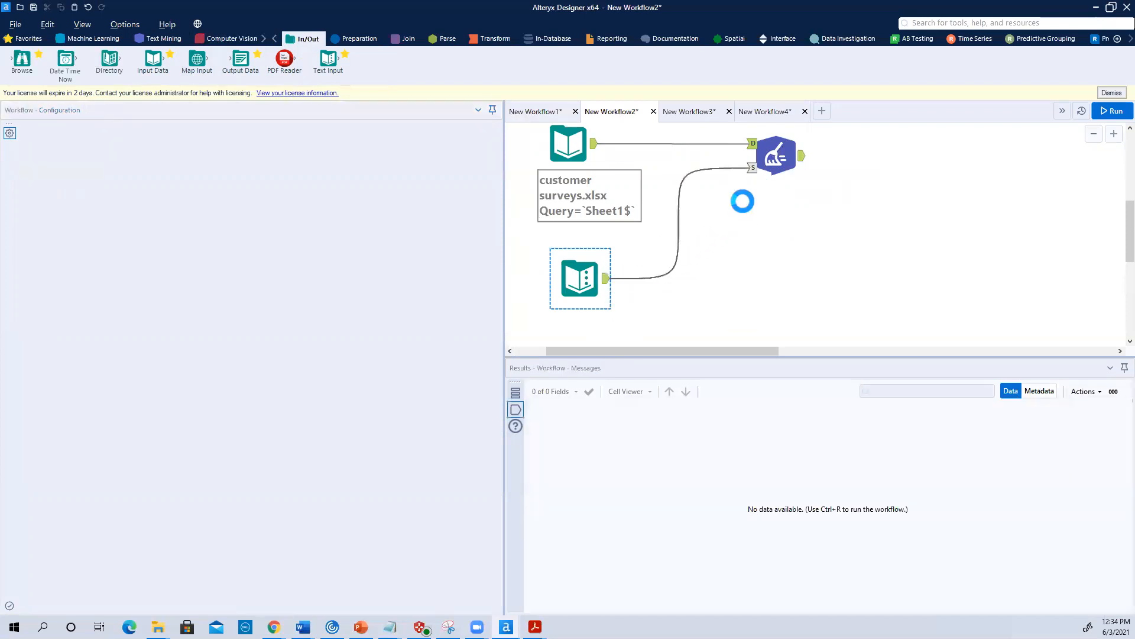
{"action": "left_click", "coordinate": [776, 157]}
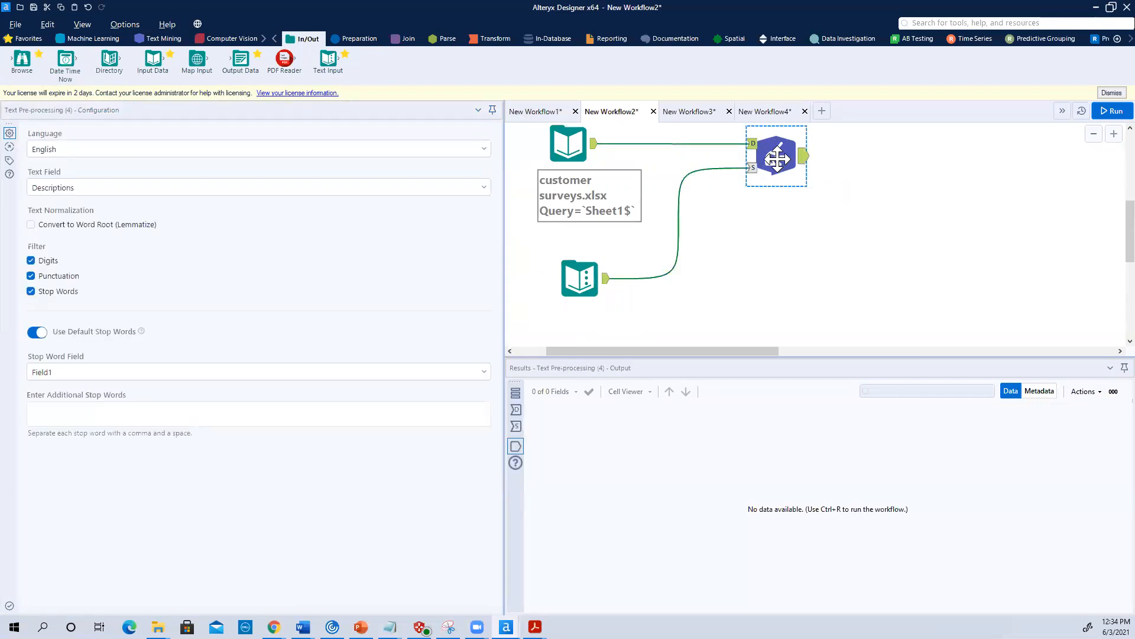
{"action": "left_click", "coordinate": [483, 373]}
{"action": "left_click", "coordinate": [483, 373]}
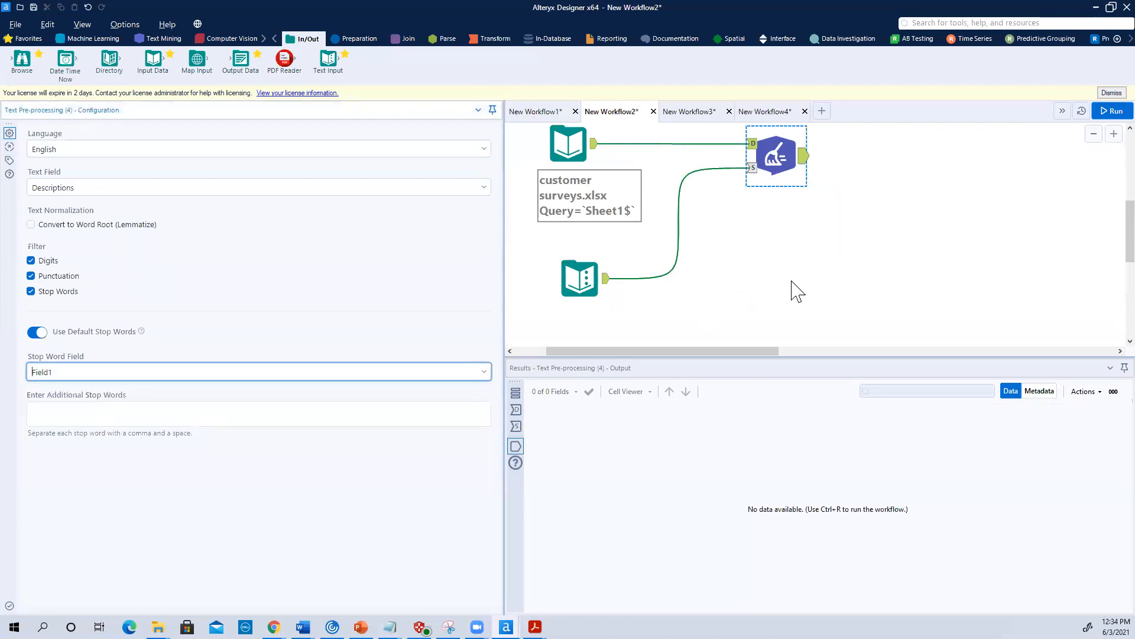
Add a Browse tool after the Text Pre-processing tool and run the workflow.
{"action": "scroll", "coordinate": [797, 292], "scroll_direction": "up", "scroll_amount": 4}
{"action": "scroll", "coordinate": [799, 295], "scroll_direction": "down", "scroll_amount": 3}
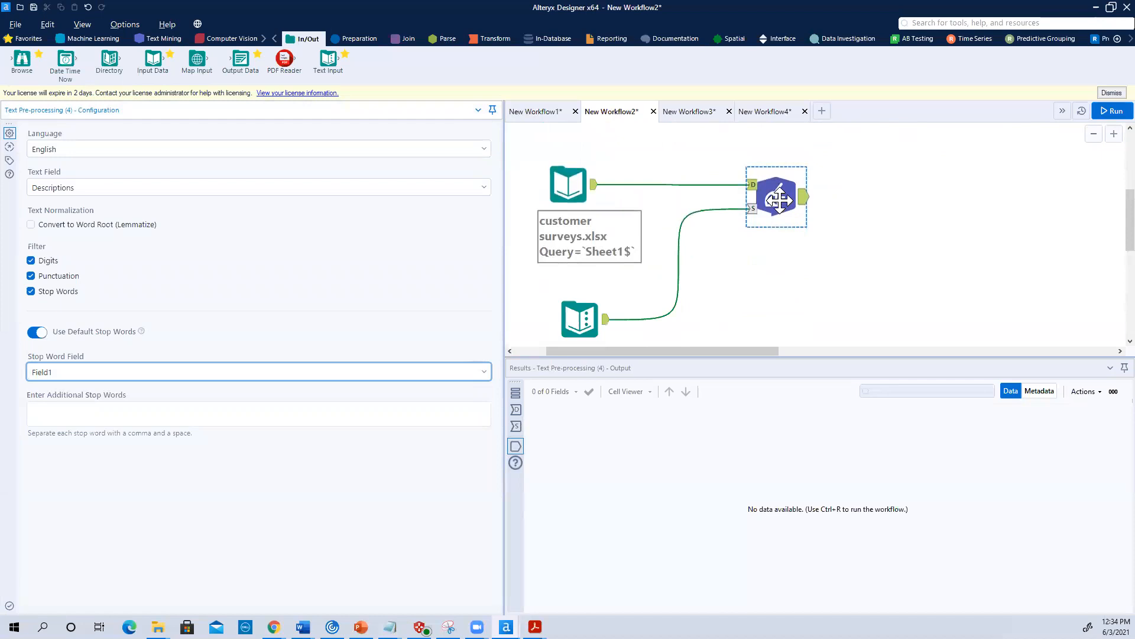
{"action": "left_click", "coordinate": [780, 201]}
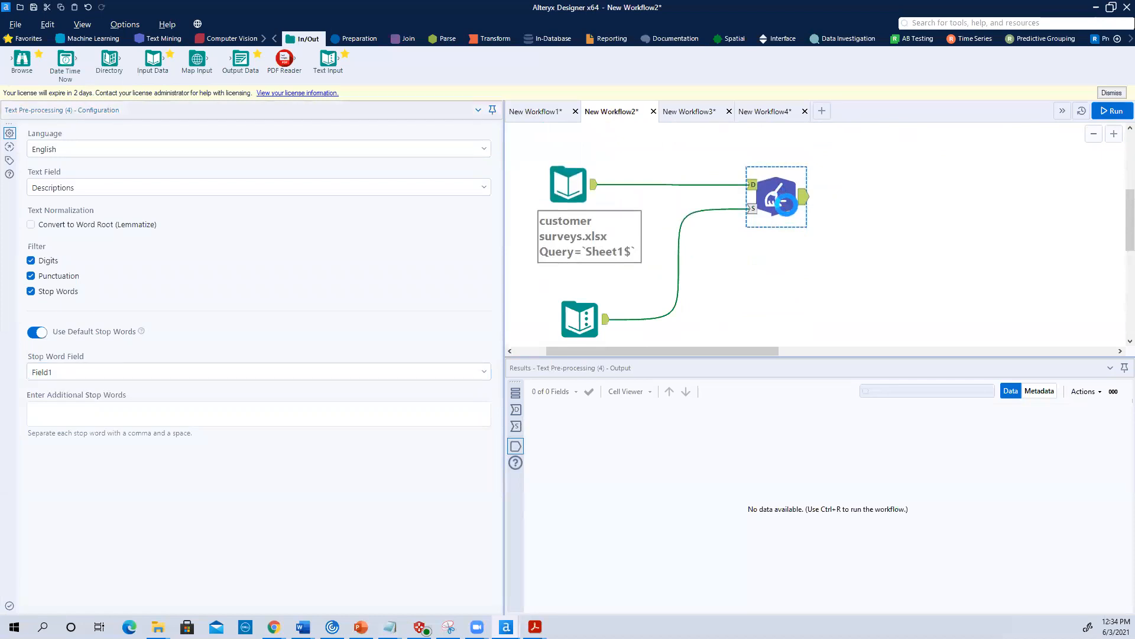
{"action": "right_click", "coordinate": [786, 203]}
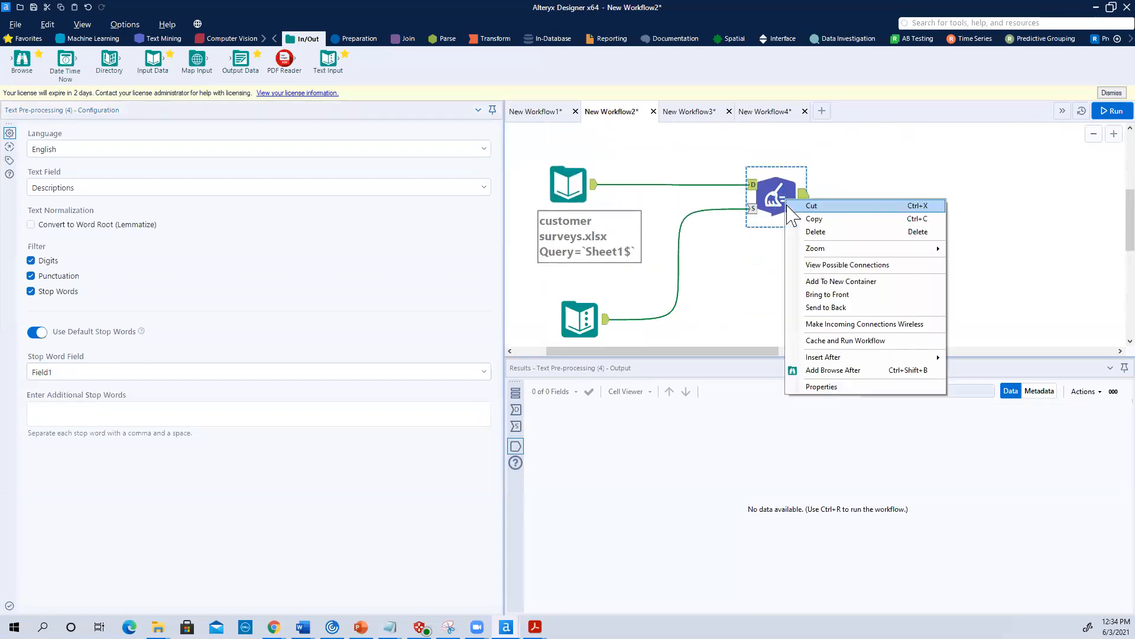
{"action": "left_click", "coordinate": [846, 367]}
{"action": "left_click", "coordinate": [1107, 111]}
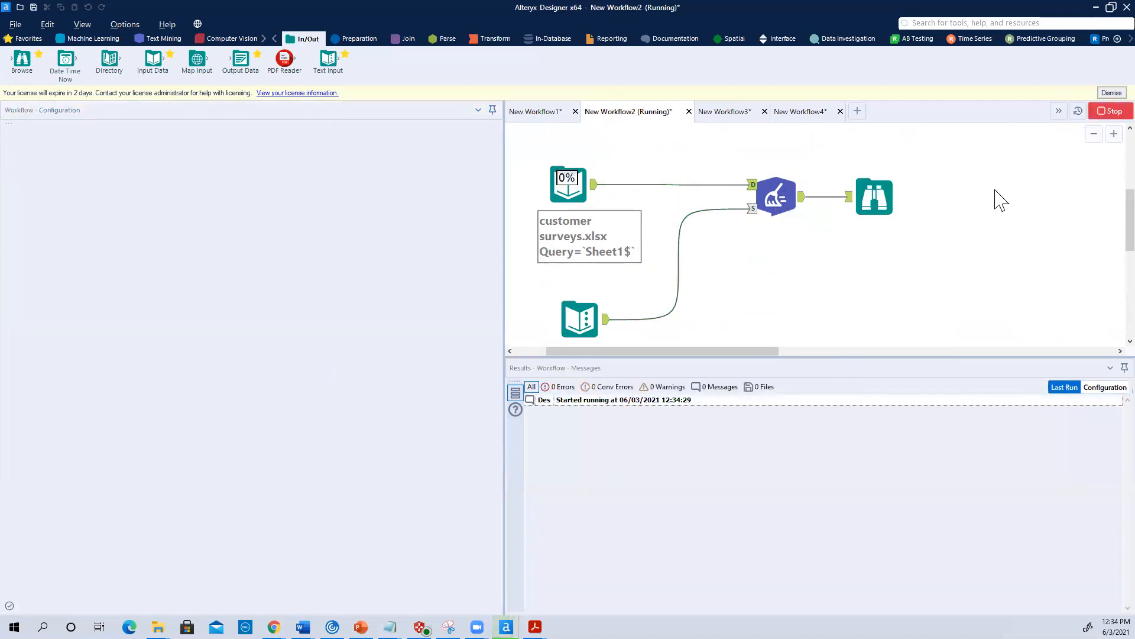
View the Browse results and insert a Sentiment Analysis tool between the Text Pre-processing and Browse tools.
{"action": "left_click", "coordinate": [569, 190]}
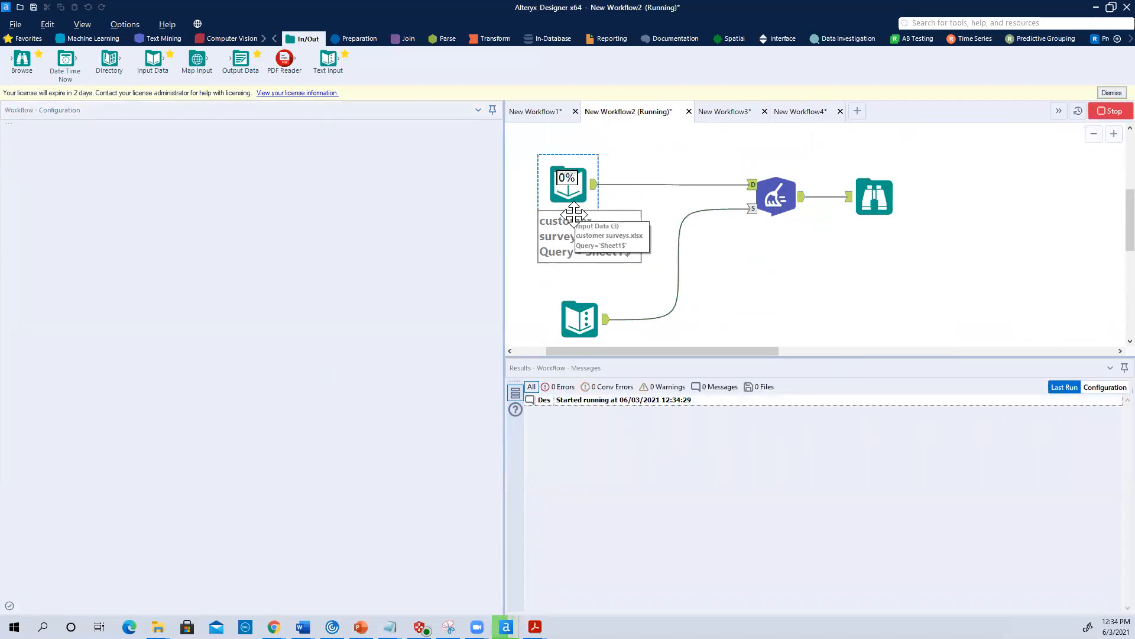
{"action": "left_click", "coordinate": [878, 197]}
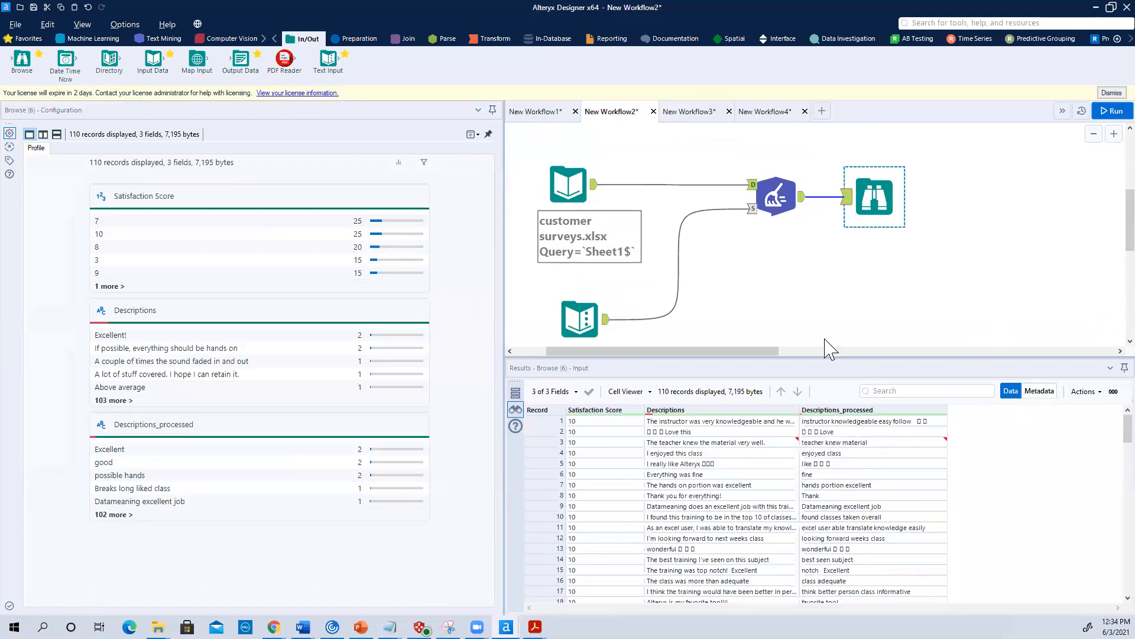
{"action": "left_click_drag", "start_coordinate": [783, 354], "coordinate": [810, 352]}
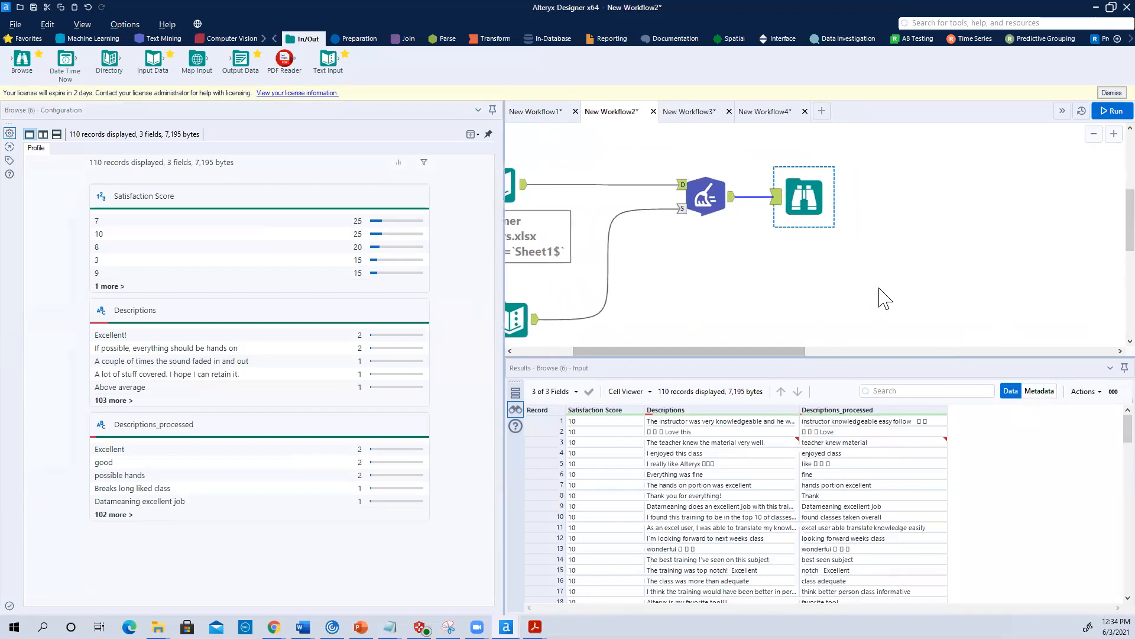
{"action": "scroll", "coordinate": [881, 297], "scroll_direction": "up", "scroll_amount": 3}
{"action": "scroll", "coordinate": [884, 298], "scroll_direction": "down", "scroll_amount": 1}
{"action": "scroll", "coordinate": [885, 299], "scroll_direction": "down", "scroll_amount": 1}
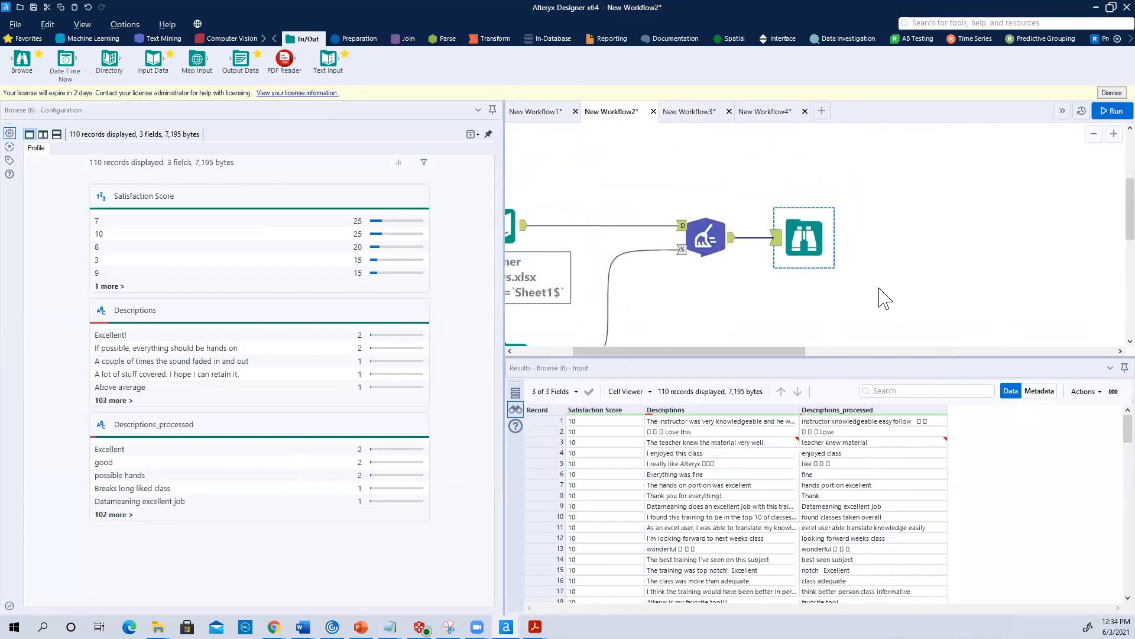
{"action": "left_click_drag", "start_coordinate": [811, 240], "coordinate": [994, 239]}
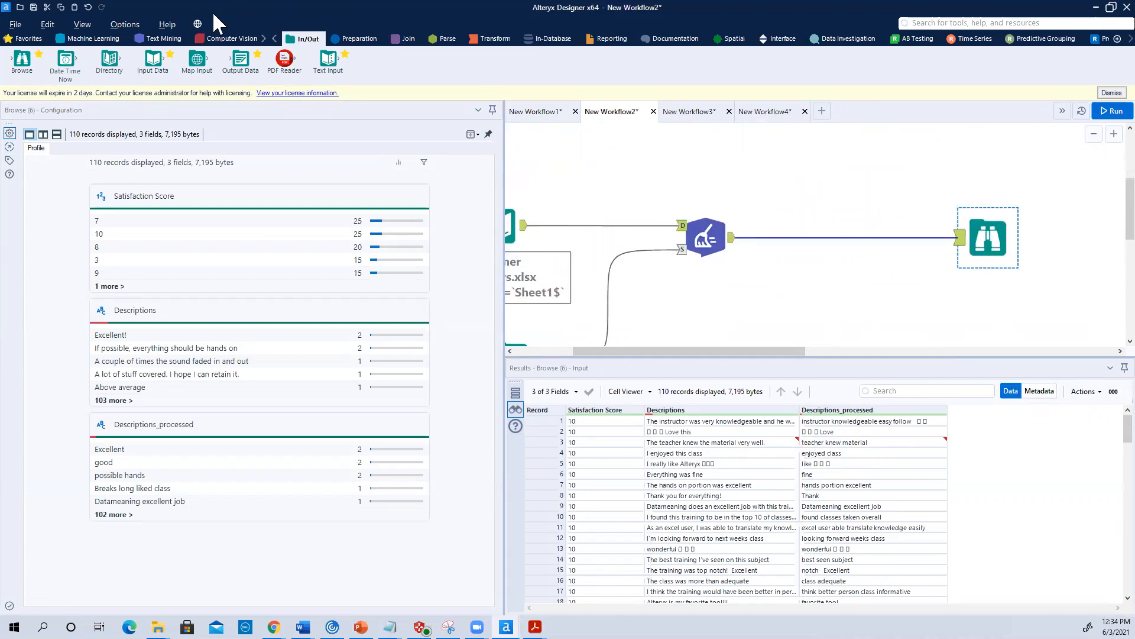
{"action": "left_click", "coordinate": [151, 39]}
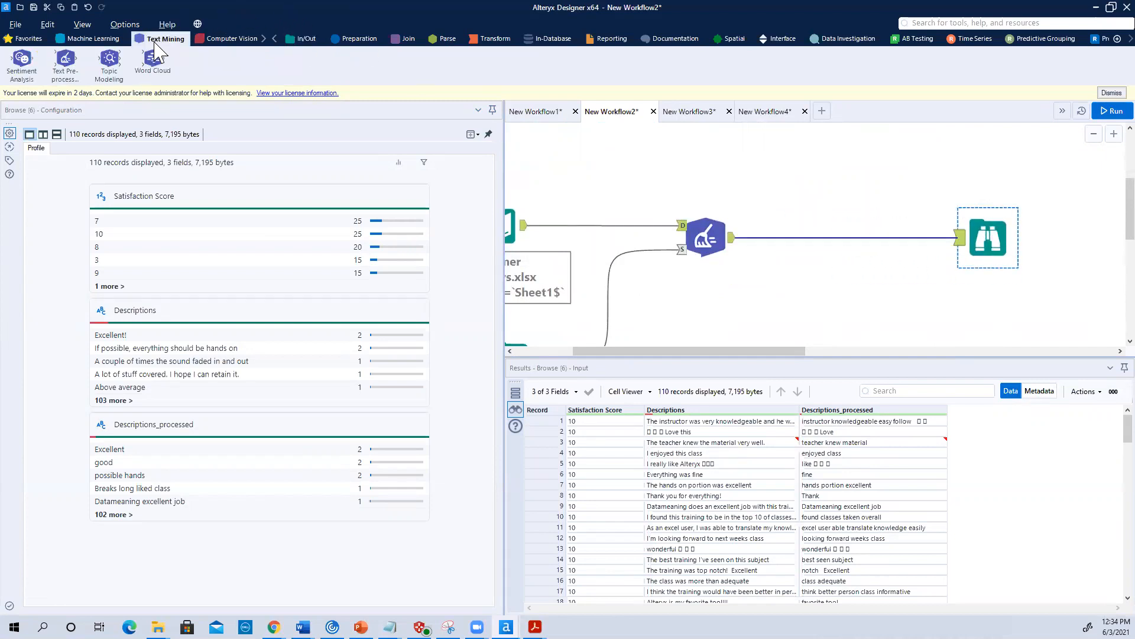
{"action": "left_click_drag", "start_coordinate": [22, 59], "coordinate": [852, 243]}
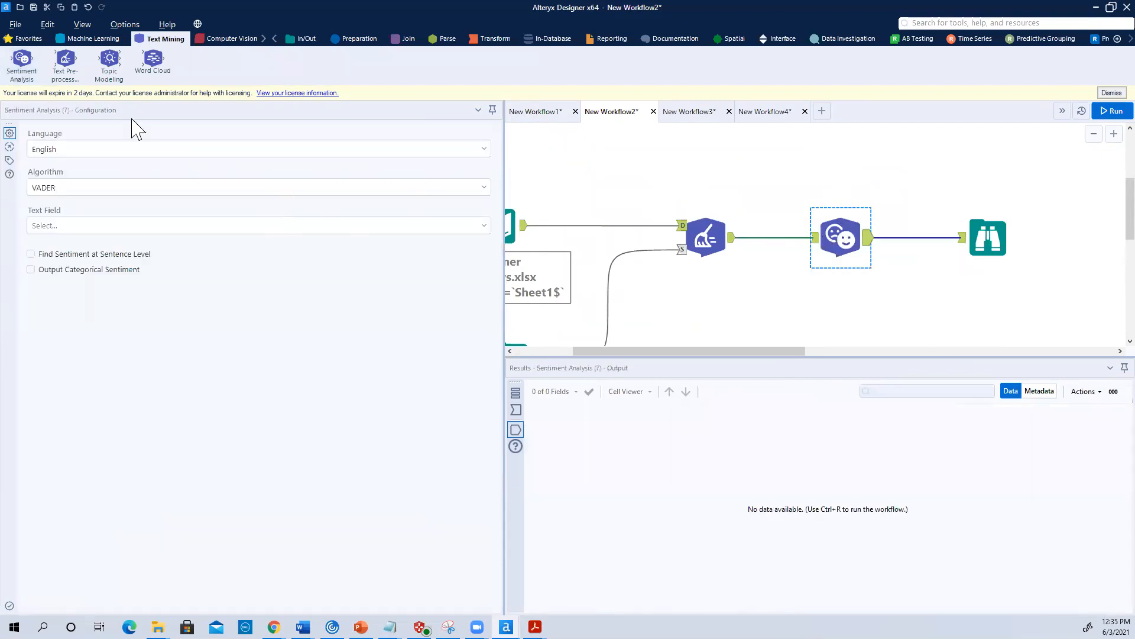
Configure Sentiment Analysis with English, the VADER algorithm and Descriptions as the text field.
{"action": "left_click", "coordinate": [483, 150]}
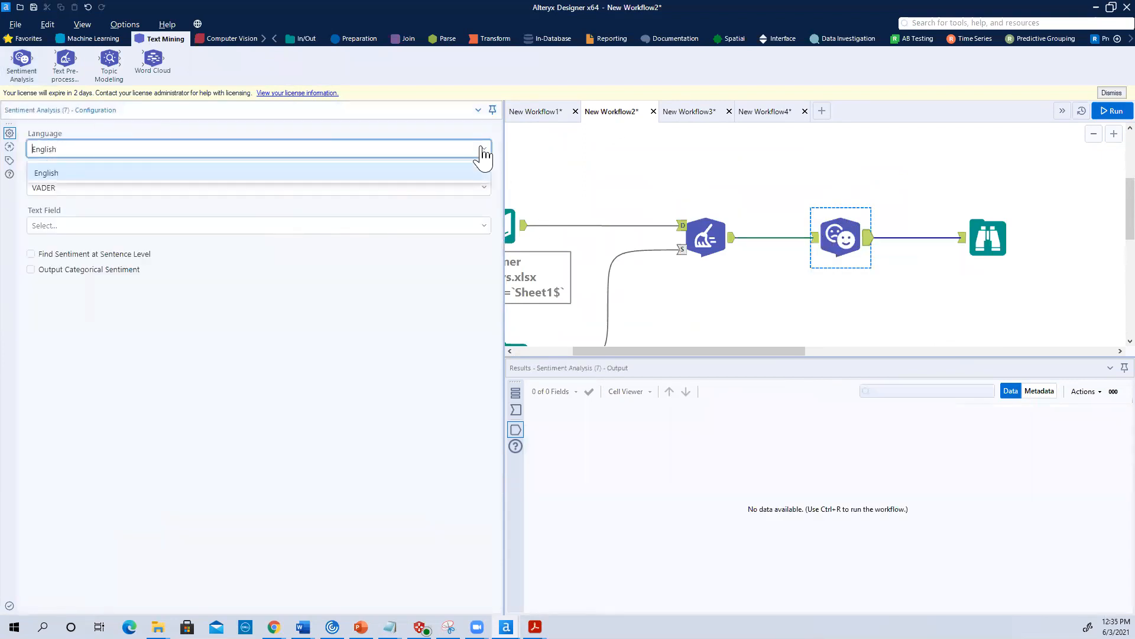
{"action": "left_click", "coordinate": [483, 153]}
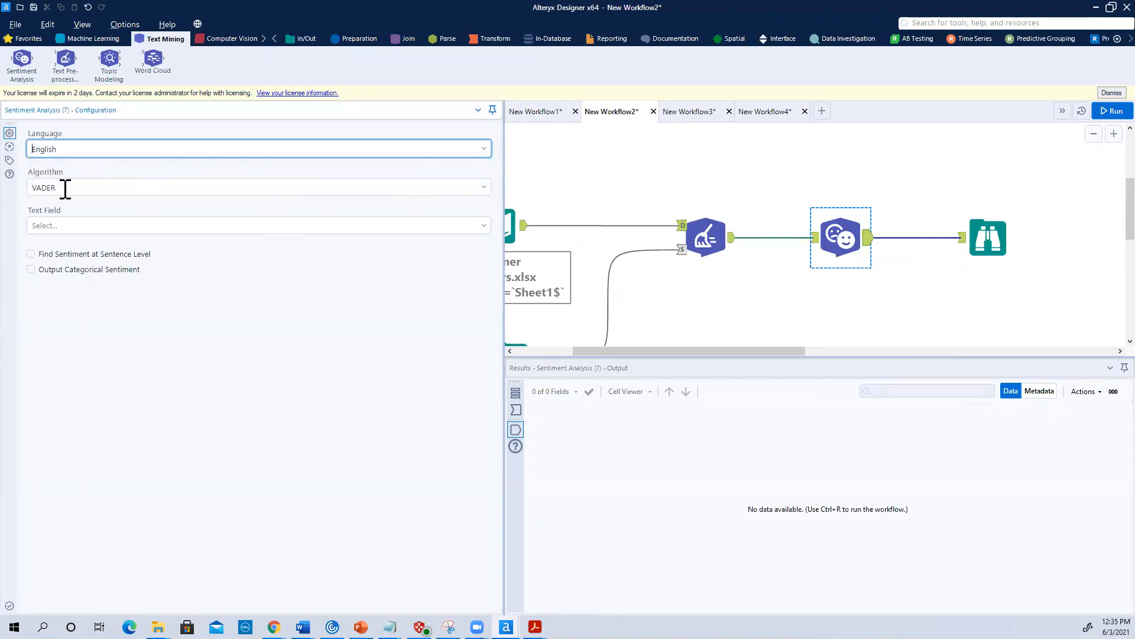
{"action": "left_click", "coordinate": [483, 189]}
{"action": "left_click", "coordinate": [483, 194]}
{"action": "left_click", "coordinate": [483, 190]}
{"action": "left_click", "coordinate": [483, 189]}
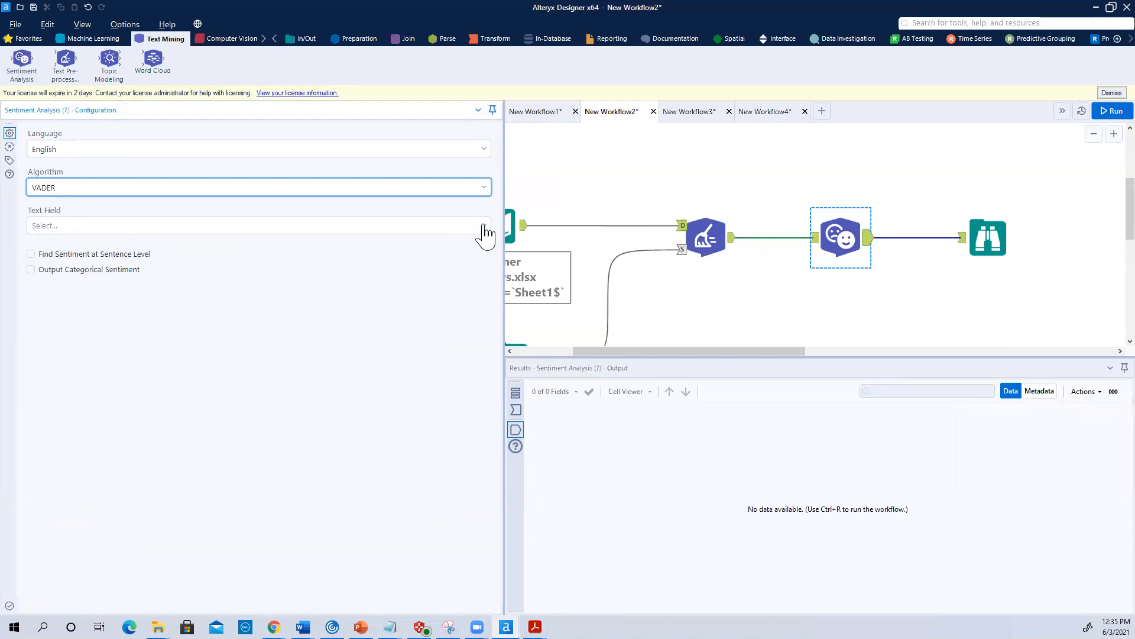
{"action": "left_click", "coordinate": [484, 226]}
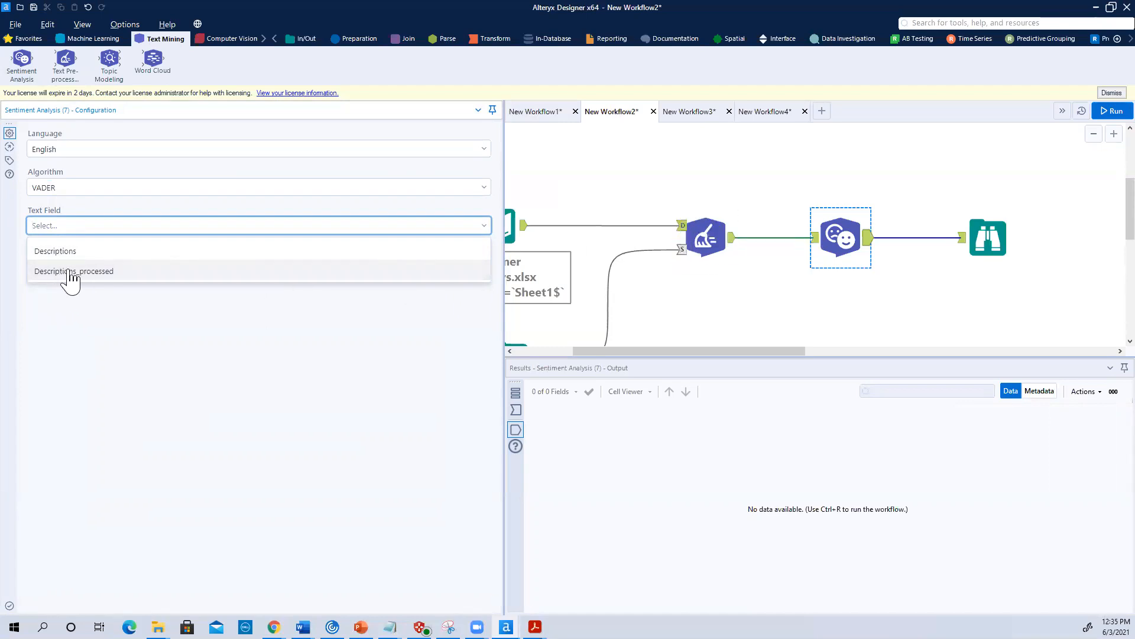
{"action": "left_click", "coordinate": [60, 252]}
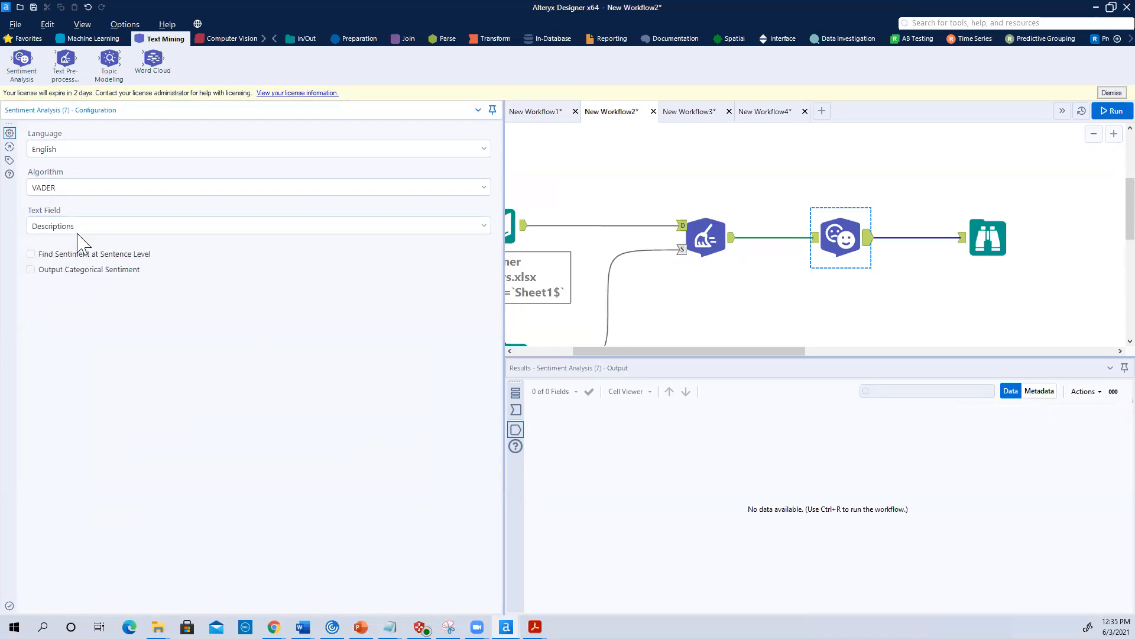
Move the Sentiment Analysis and Browse tools above the Text Pre-processing tool's level and run the workflow.
{"action": "left_click_drag", "start_coordinate": [853, 236], "coordinate": [866, 175]}
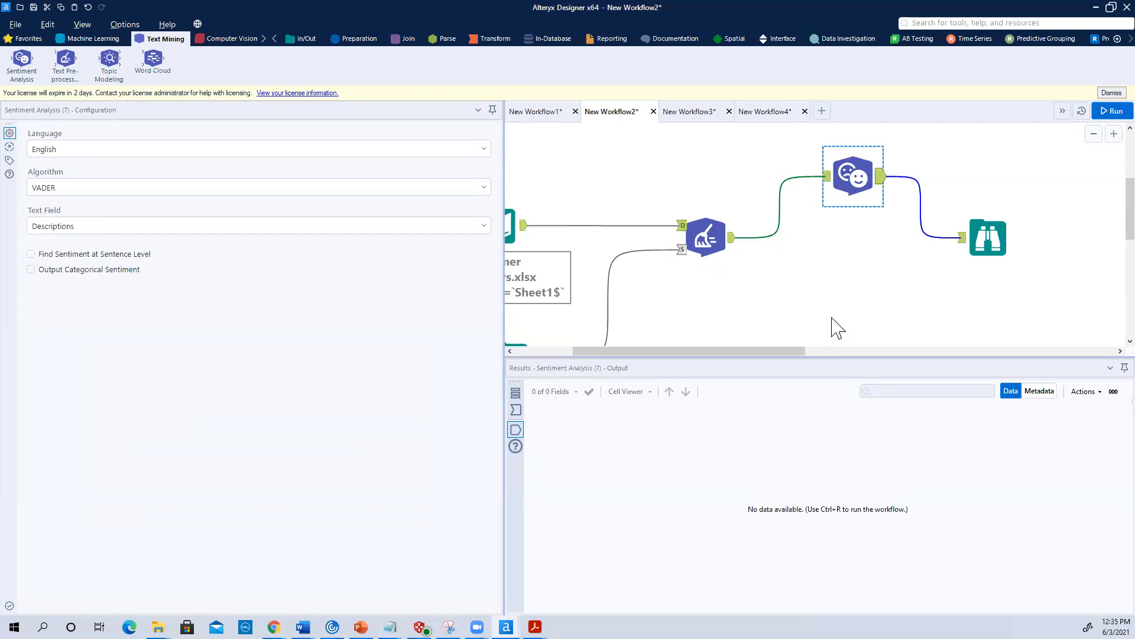
{"action": "left_click", "coordinate": [989, 243]}
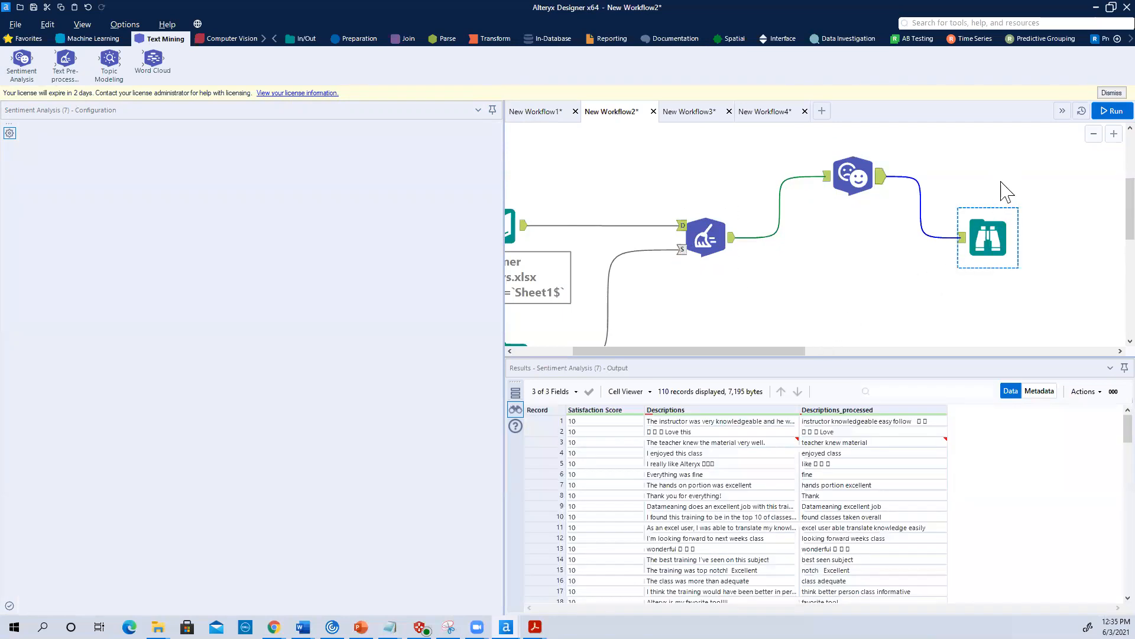
{"action": "left_click_drag", "start_coordinate": [988, 237], "coordinate": [1000, 164]}
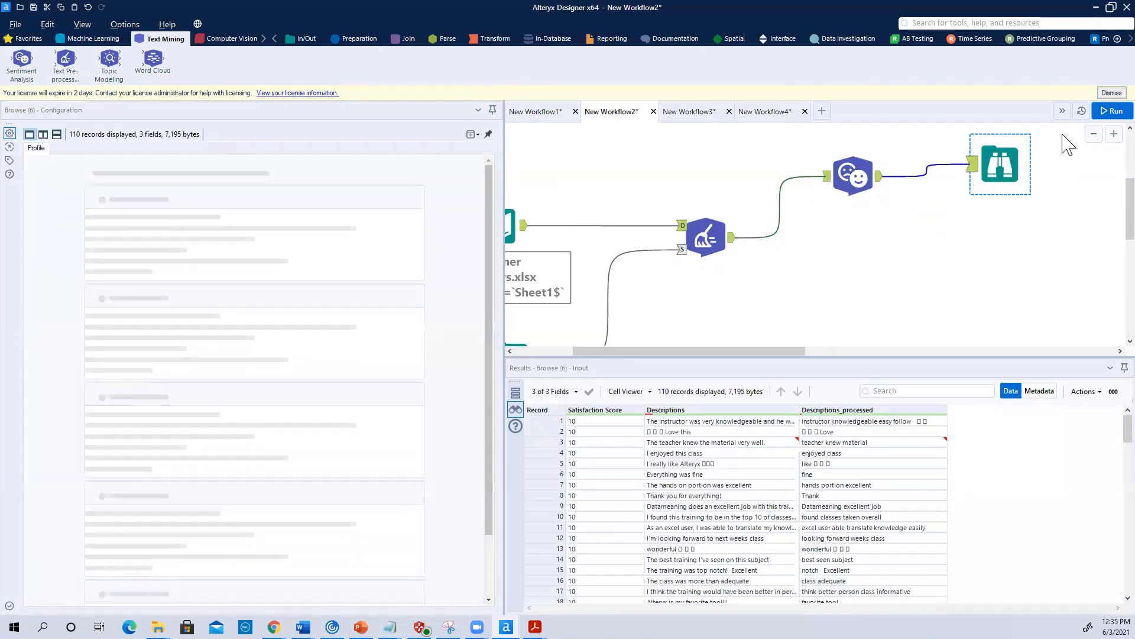
{"action": "left_click", "coordinate": [851, 183]}
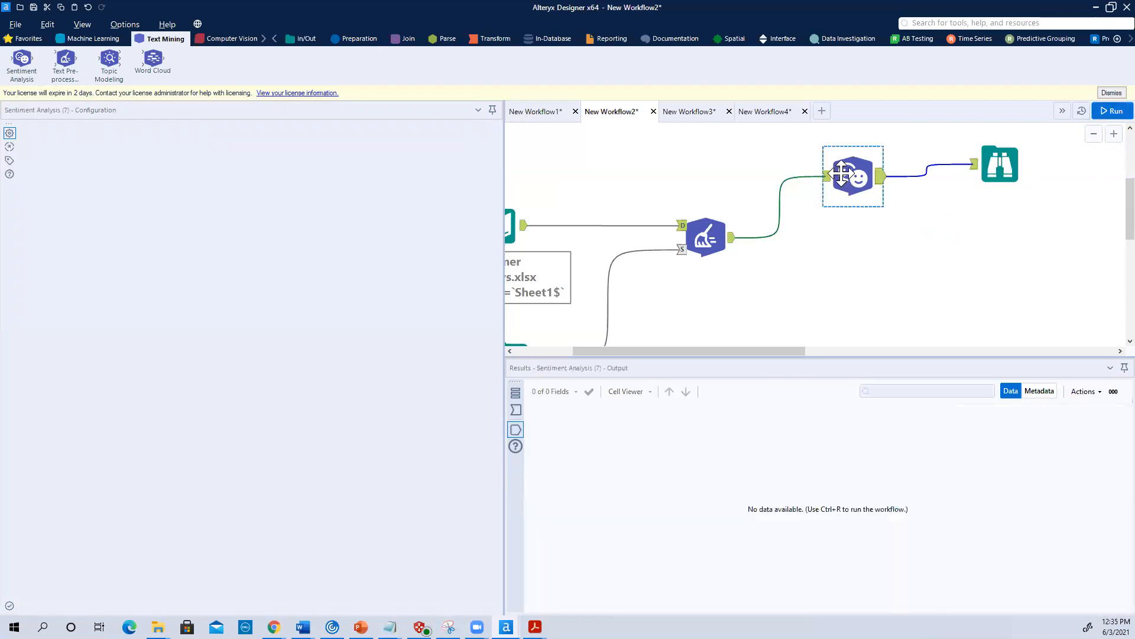
{"action": "left_click", "coordinate": [1111, 111]}
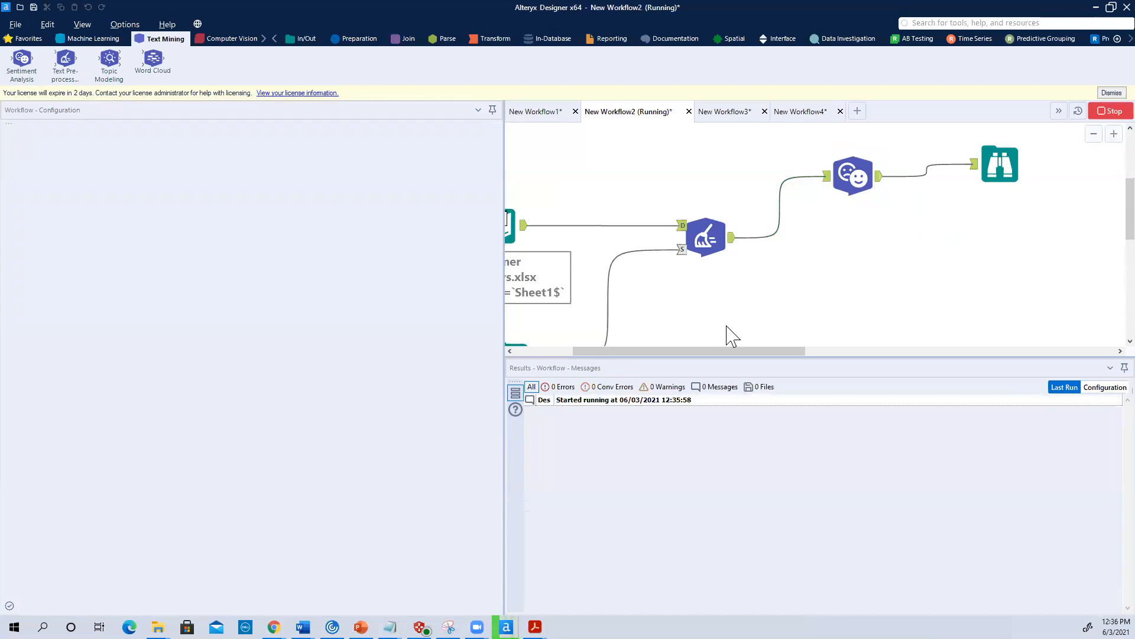
Examine the sentiment fields in the Browse results, especially compound_sentiment_score for the first three records.
{"action": "left_click_drag", "start_coordinate": [733, 354], "coordinate": [752, 354]}
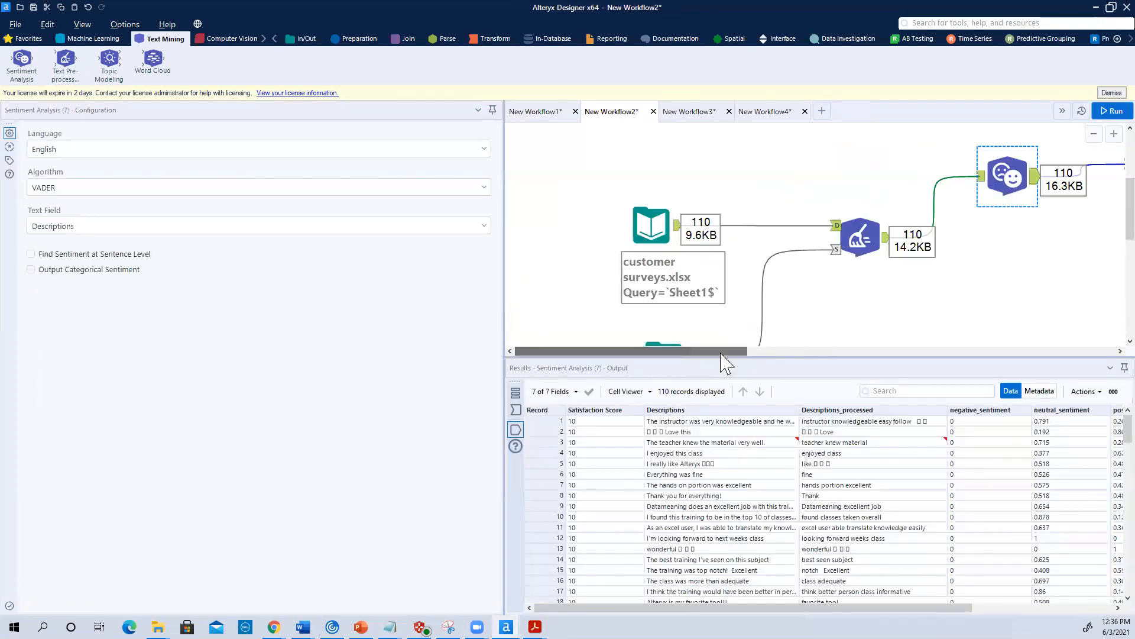
{"action": "left_click_drag", "start_coordinate": [704, 353], "coordinate": [812, 353]}
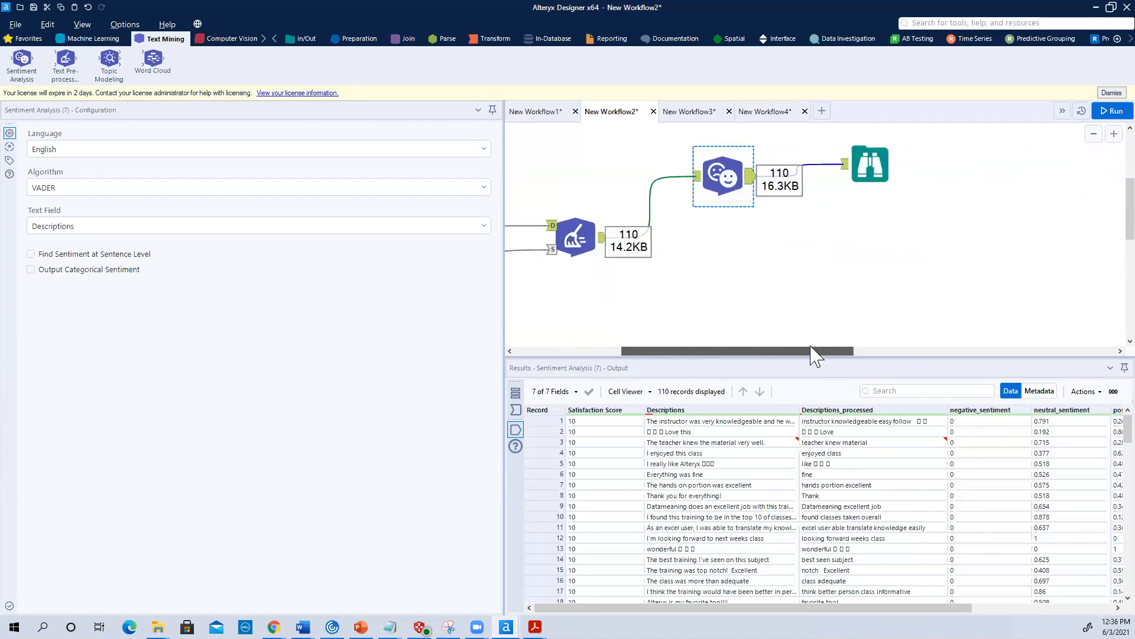
{"action": "left_click", "coordinate": [858, 175]}
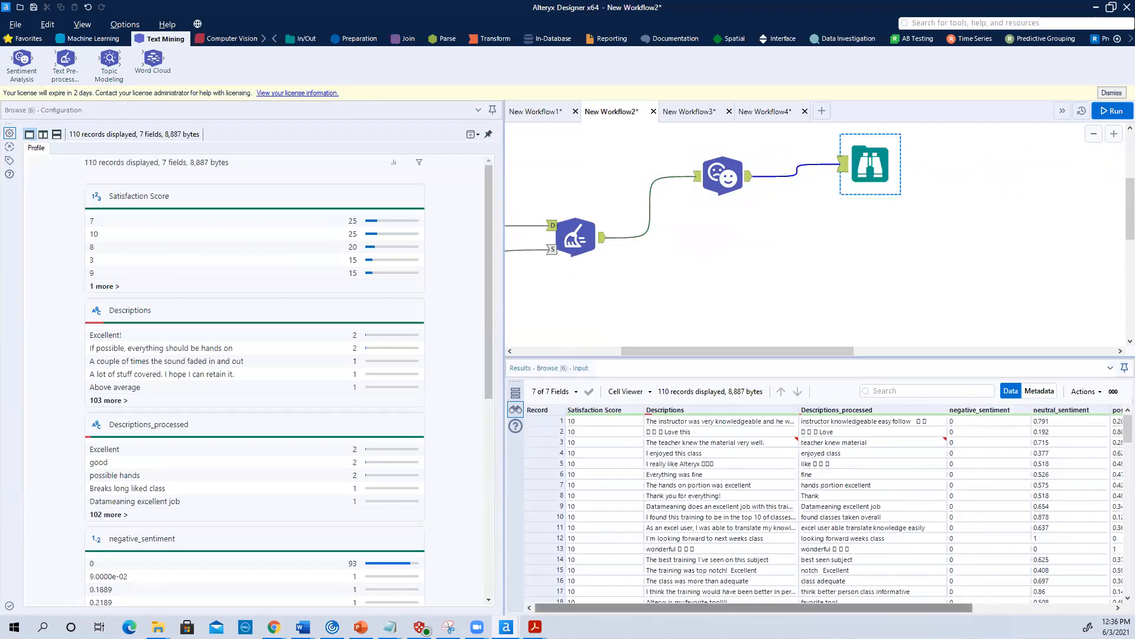
{"action": "scroll", "coordinate": [920, 465], "scroll_direction": "right", "scroll_amount": 6}
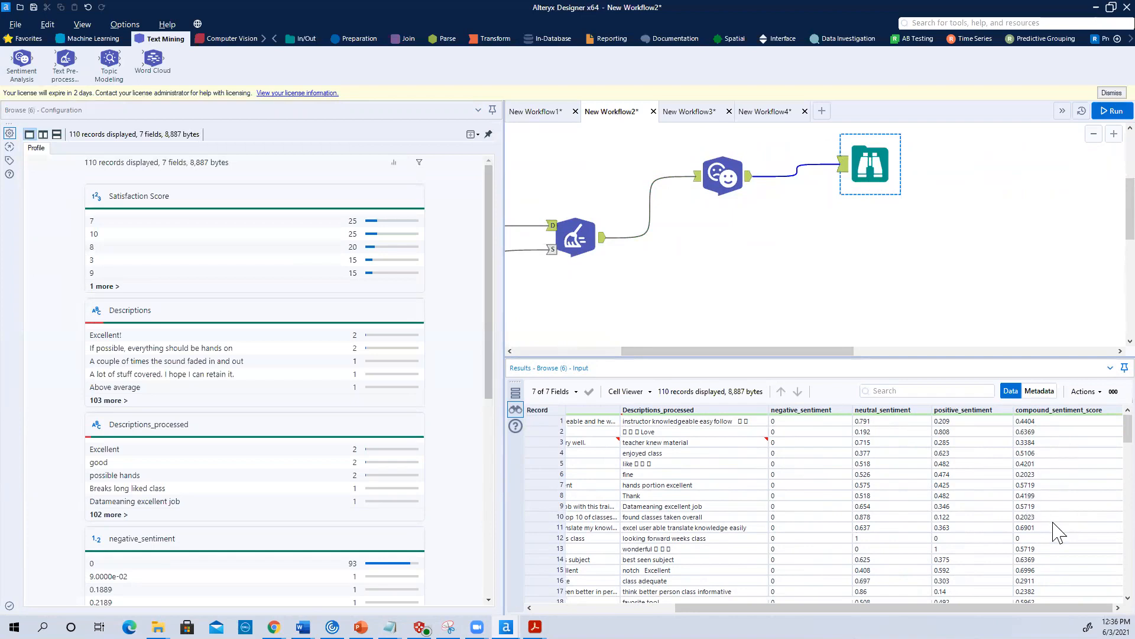
{"action": "left_click", "coordinate": [1049, 422]}
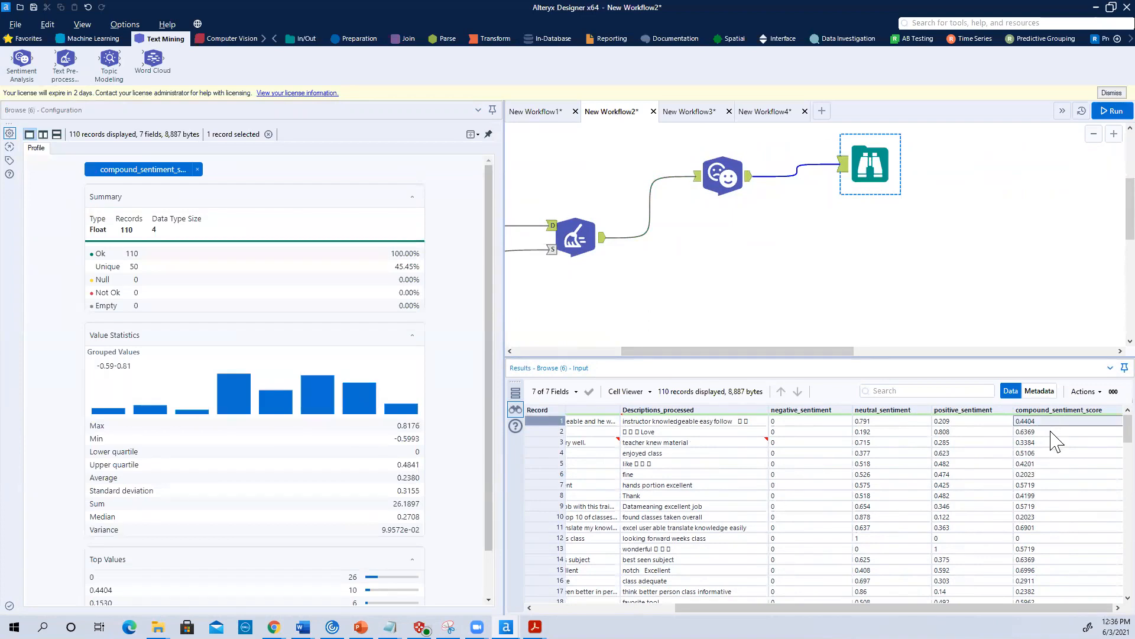
{"action": "left_click", "coordinate": [1052, 432]}
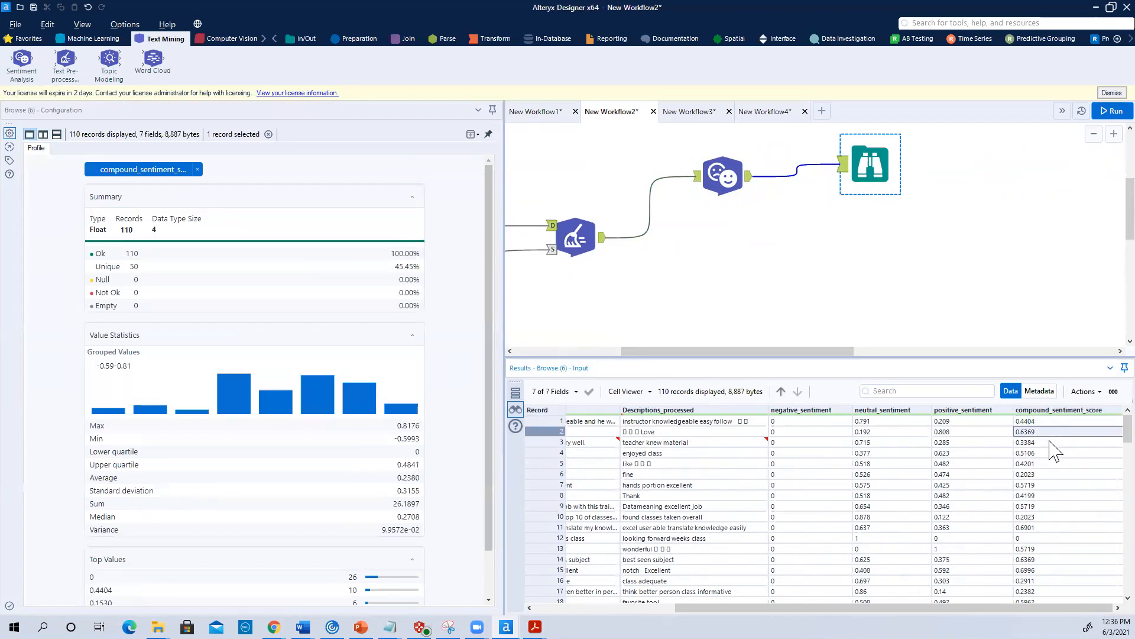
{"action": "left_click", "coordinate": [1050, 442]}
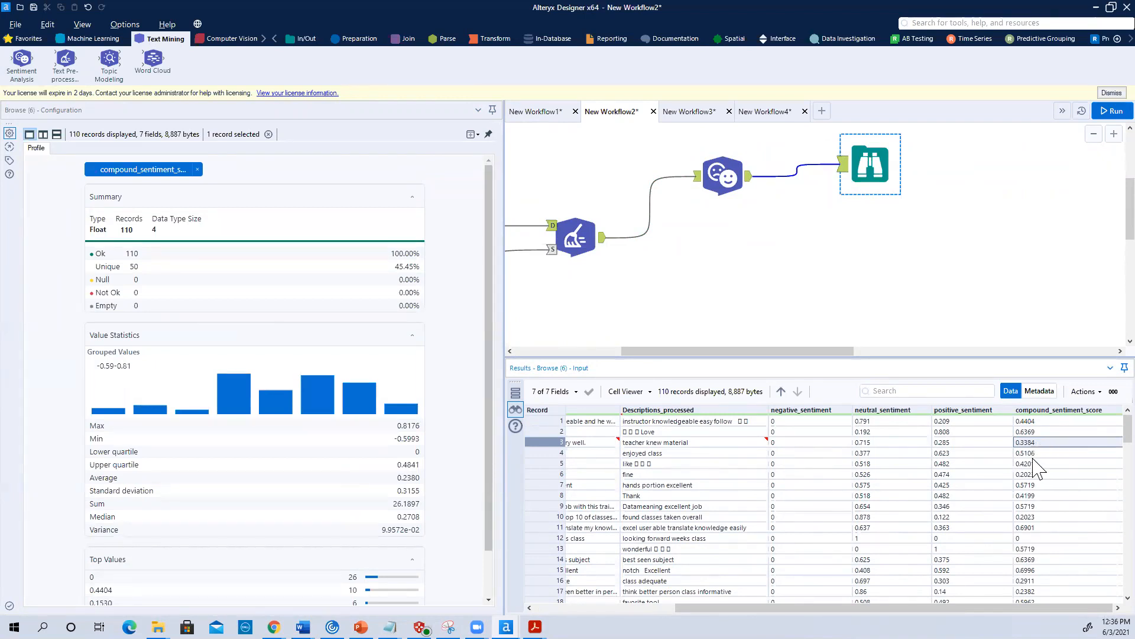
Enable Output Categorical Sentiment in Sentiment Analysis, set Min Positive Classification to 0.7, and review the compound scores.
{"action": "left_click", "coordinate": [720, 204]}
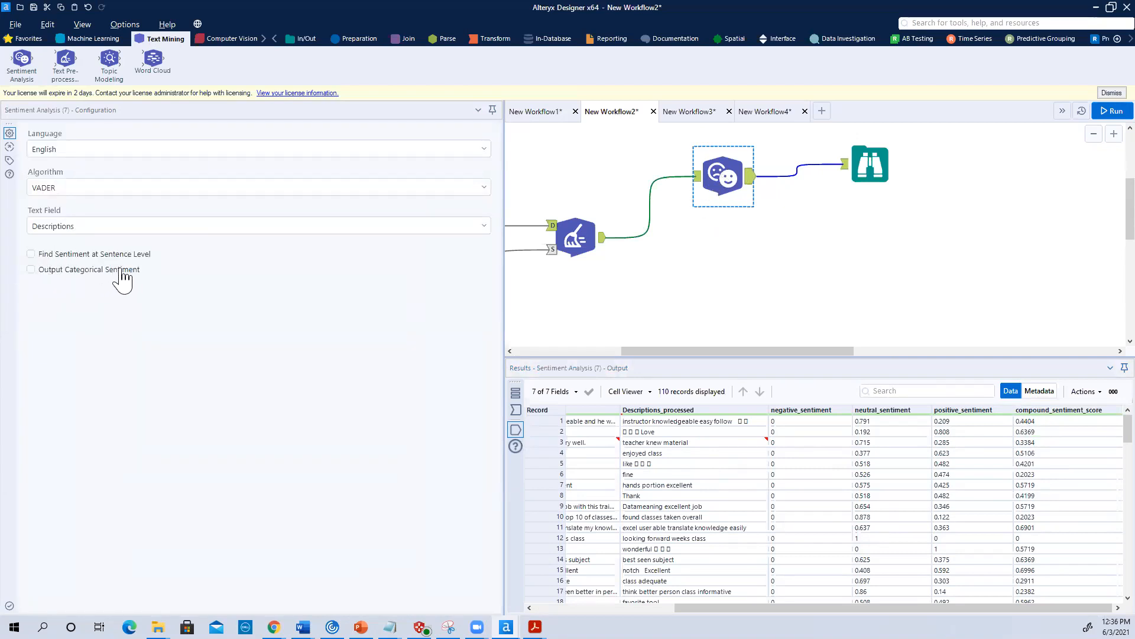
{"action": "left_click", "coordinate": [31, 271]}
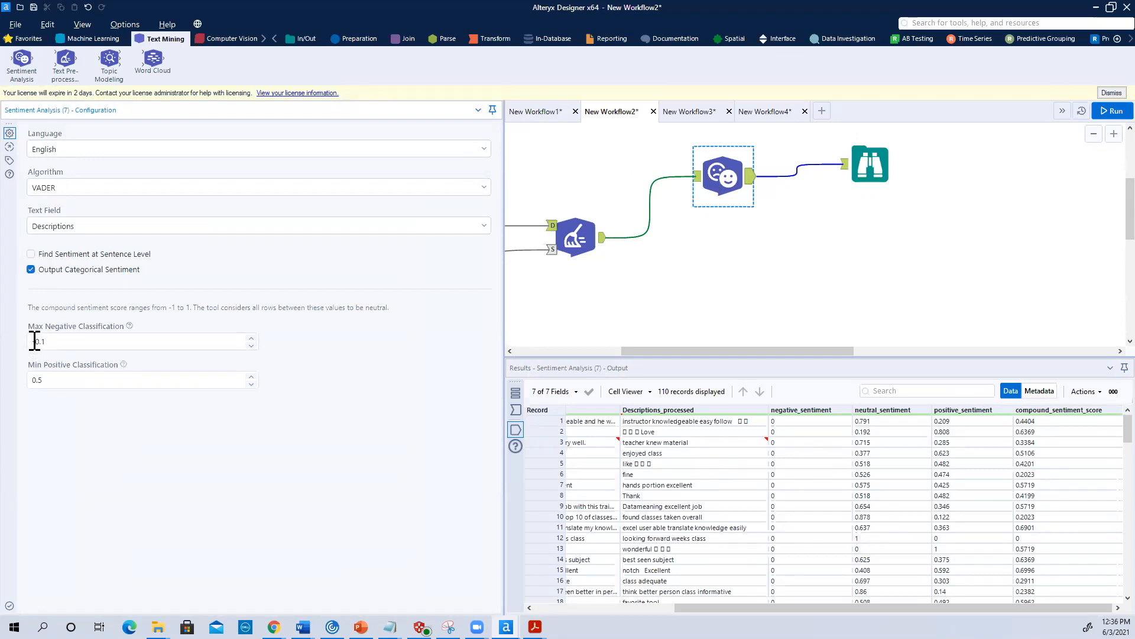
{"action": "left_click", "coordinate": [52, 379]}
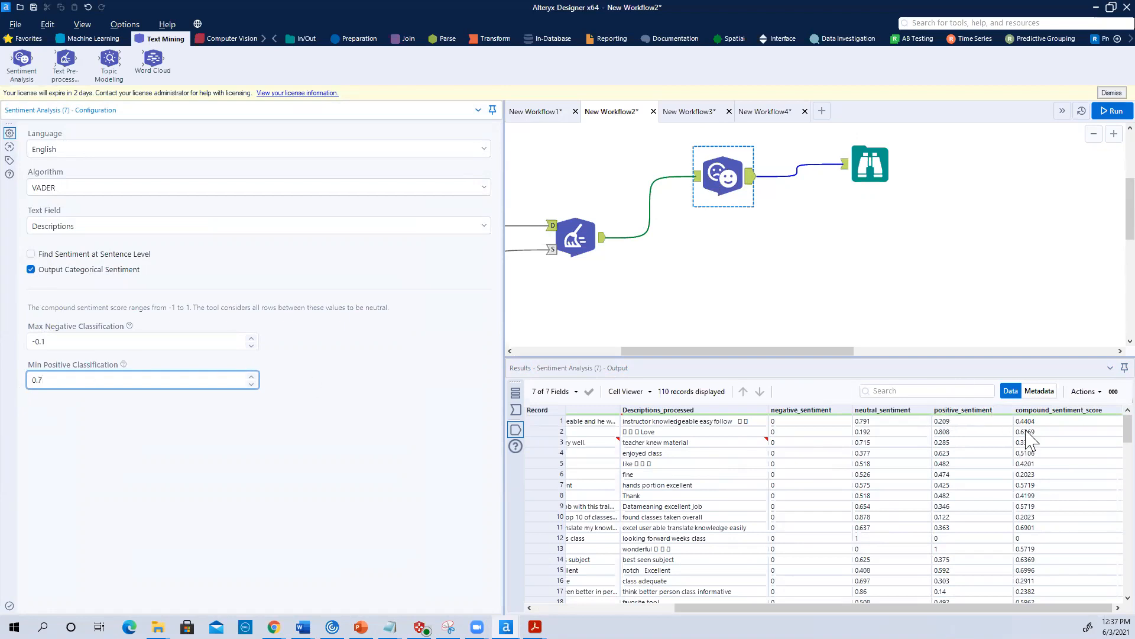
{"action": "scroll", "coordinate": [1035, 535], "scroll_direction": "down", "scroll_amount": 2}
{"action": "scroll", "coordinate": [1035, 535], "scroll_direction": "down", "scroll_amount": 7}
{"action": "scroll", "coordinate": [1034, 535], "scroll_direction": "up", "scroll_amount": 2}
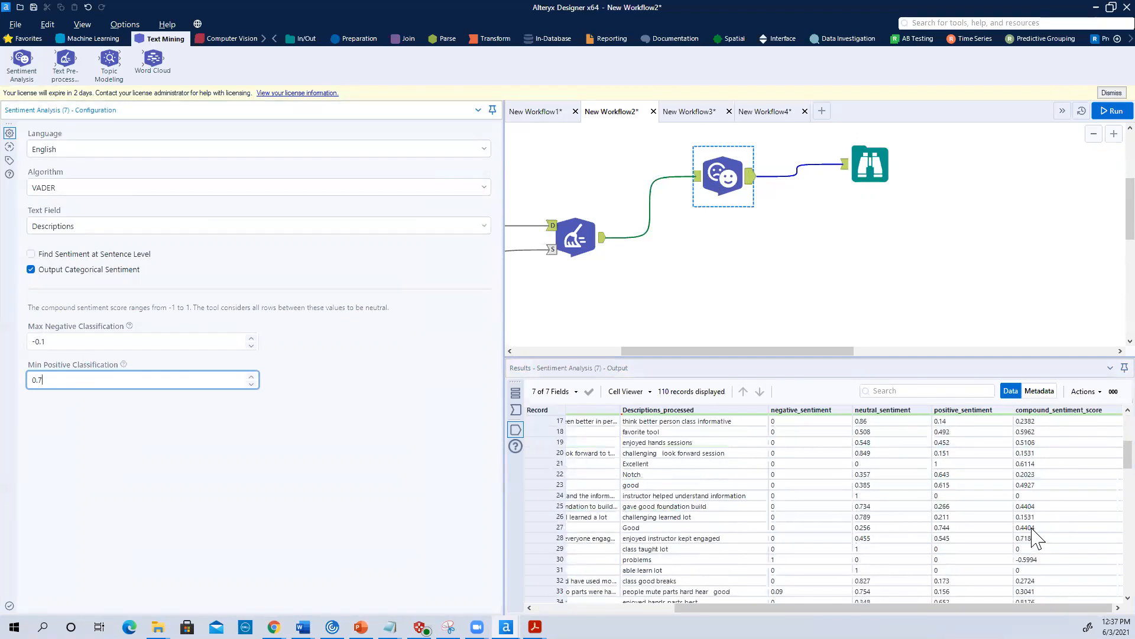
{"action": "scroll", "coordinate": [1035, 535], "scroll_direction": "up", "scroll_amount": 8}
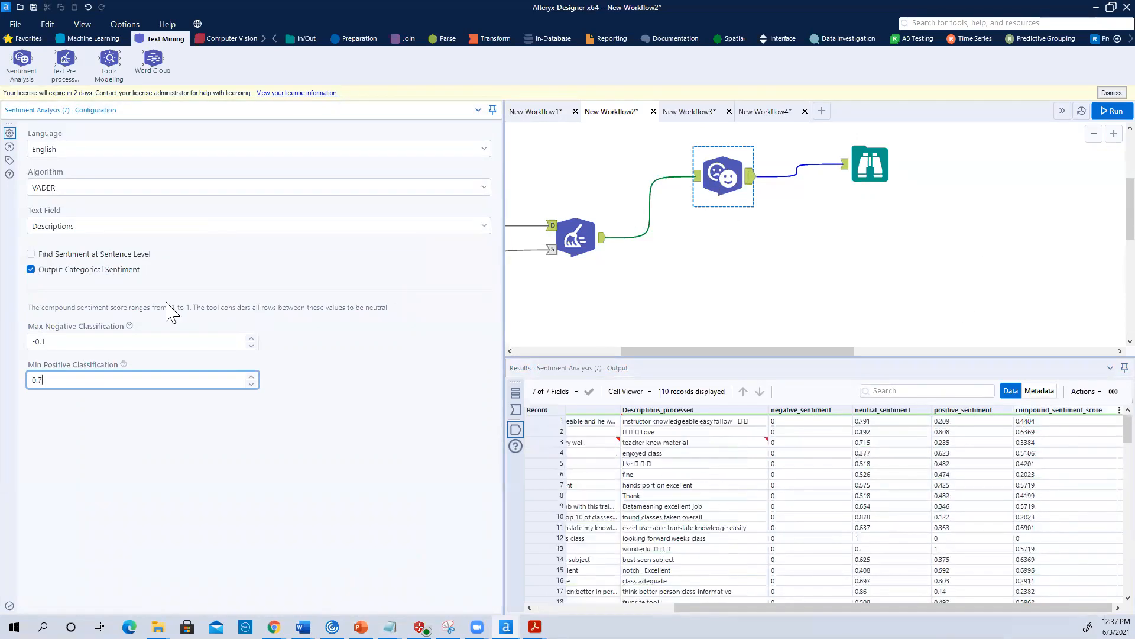
Cache the workflow at the Text Pre-processing tool and run it.
{"action": "left_click", "coordinate": [572, 237]}
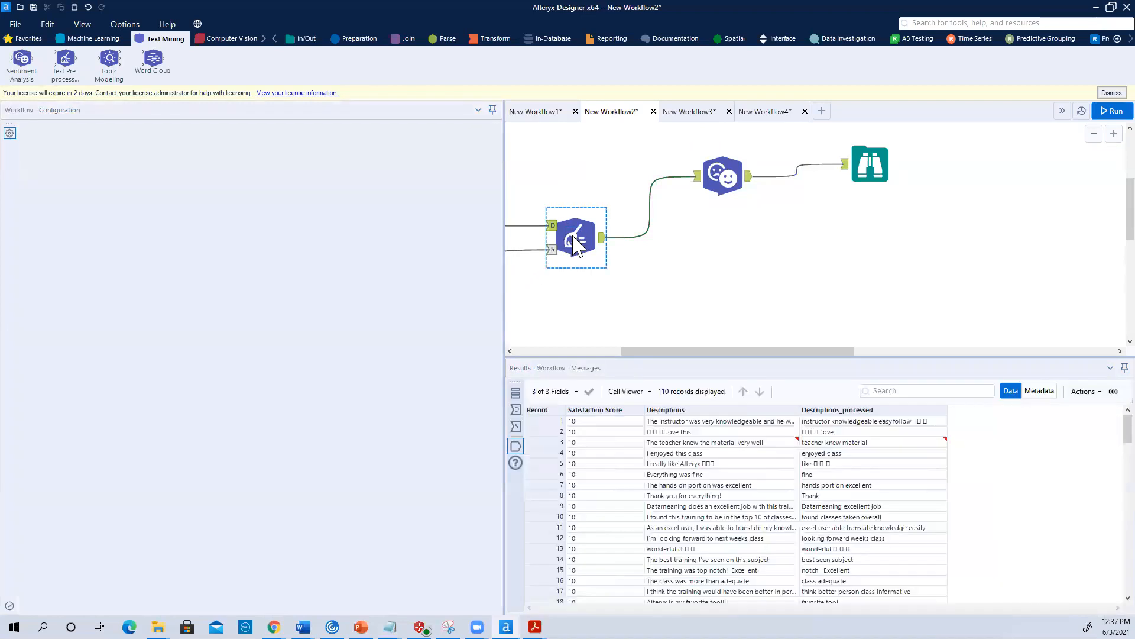
{"action": "right_click", "coordinate": [572, 236]}
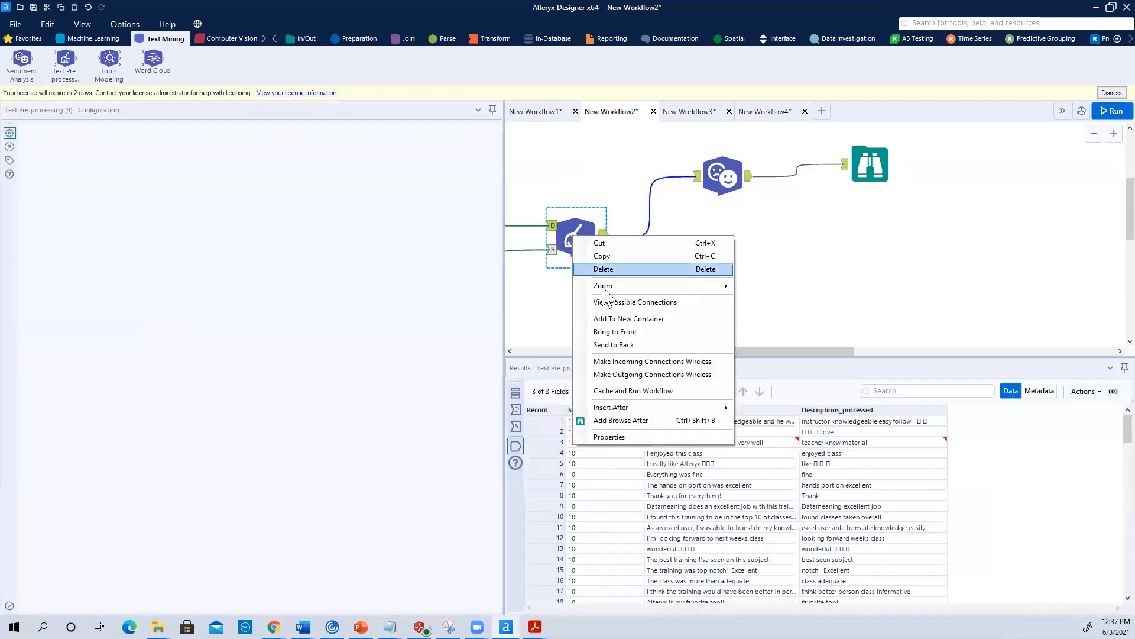
{"action": "left_click", "coordinate": [621, 391]}
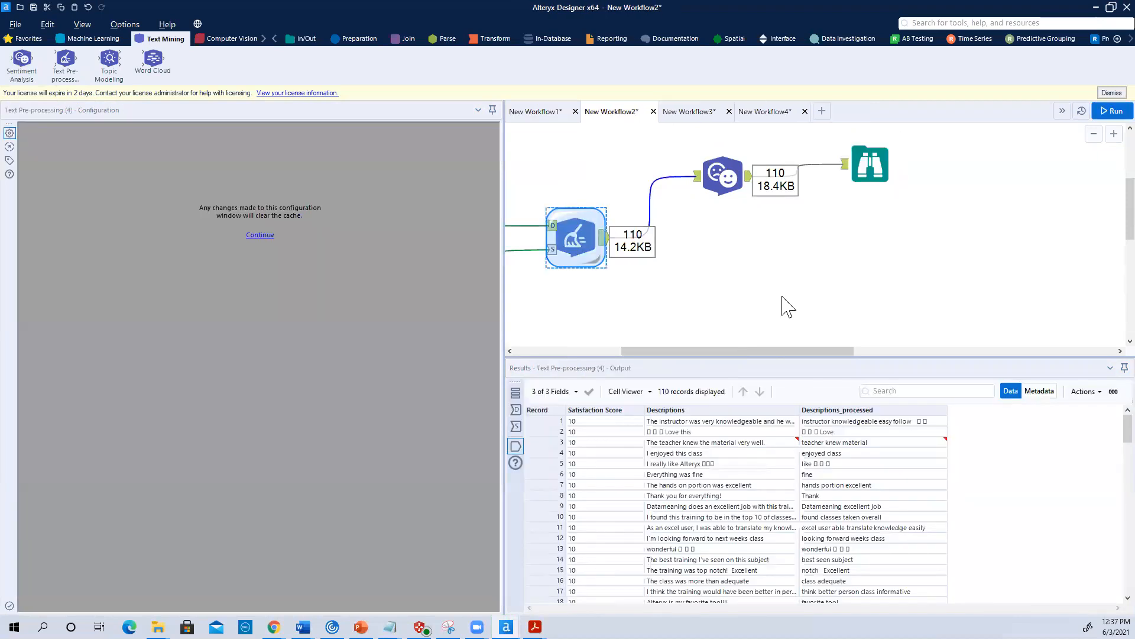
Inspect the sentiment_category field in the Browse tool's results.
{"action": "left_click", "coordinate": [856, 171]}
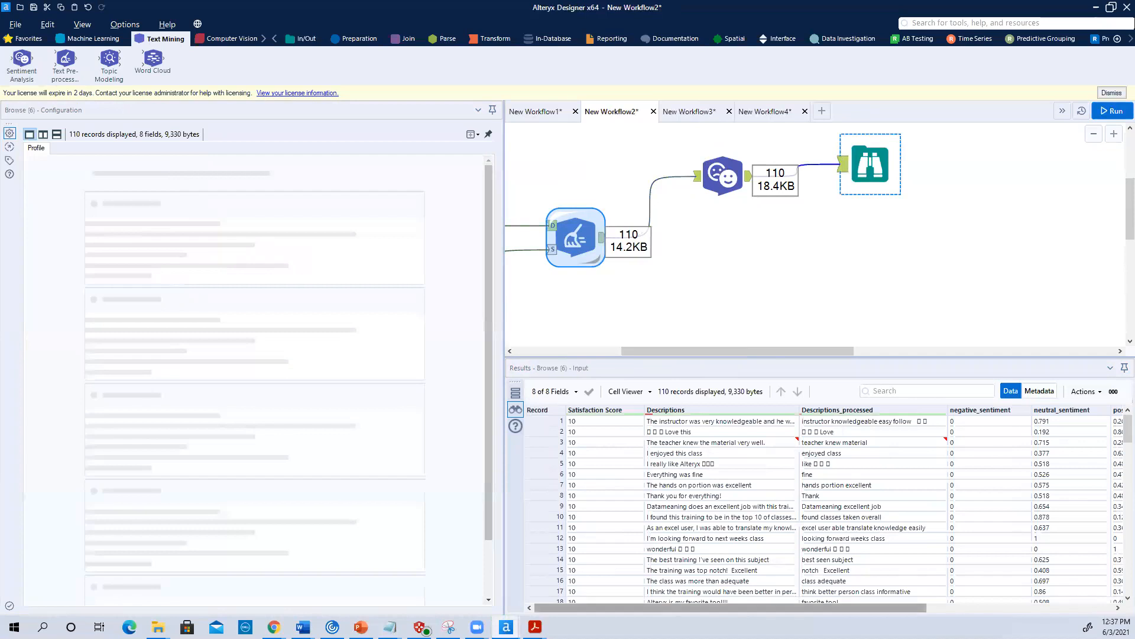
{"action": "left_click", "coordinate": [1077, 606]}
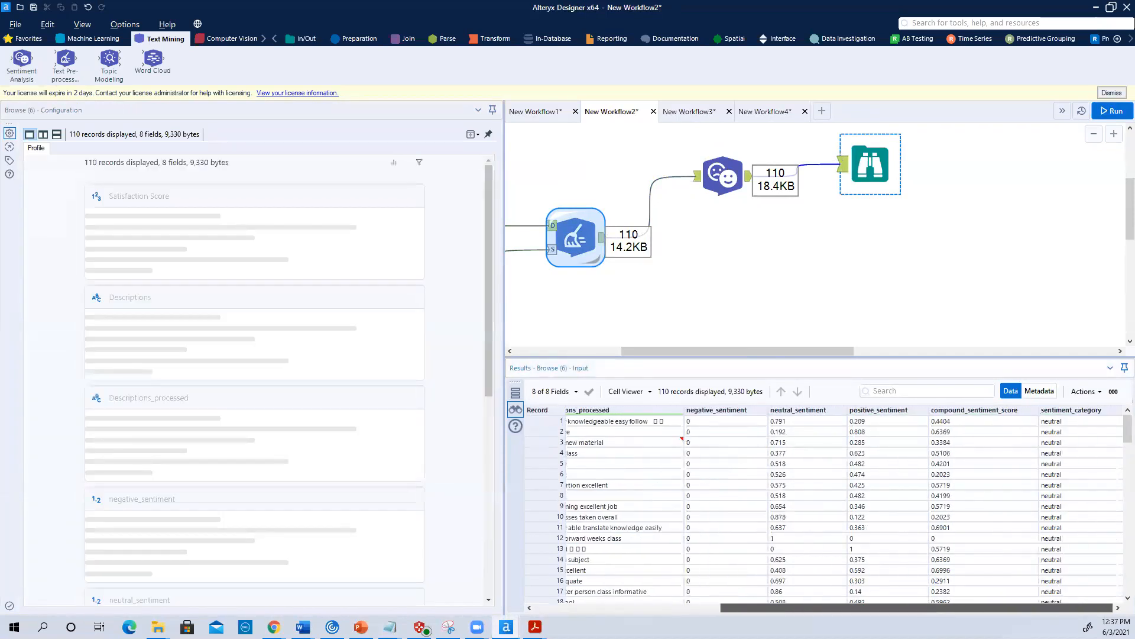
{"action": "left_click", "coordinate": [1064, 433]}
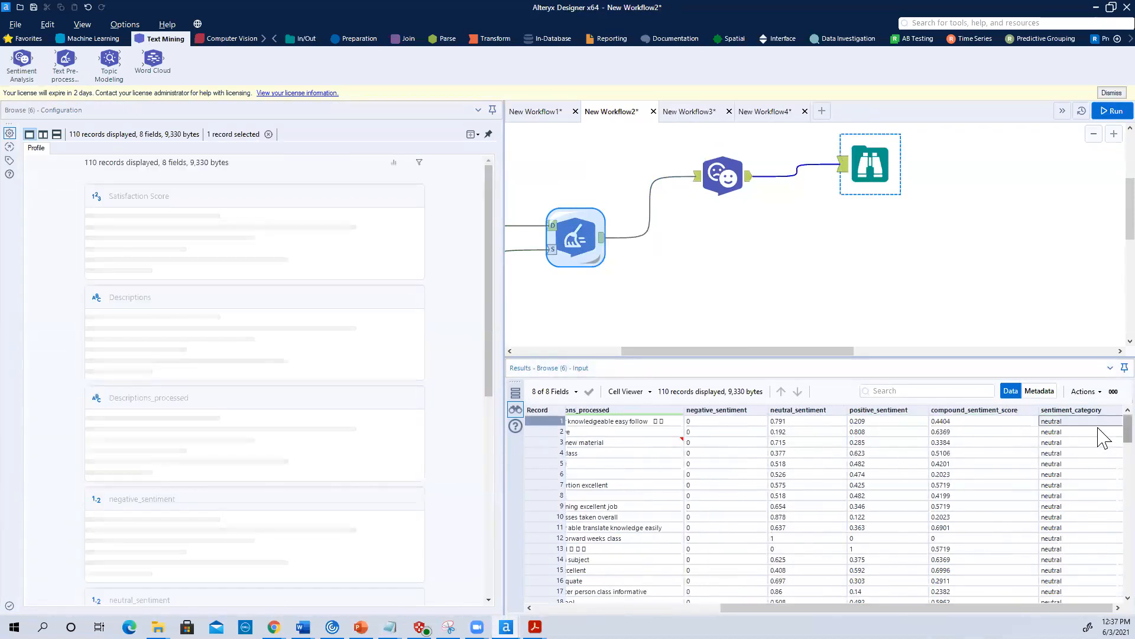
Examine the sentiment_category values across the survey records for positive and negative classifications against their compound scores.
{"action": "scroll", "coordinate": [1101, 473], "scroll_direction": "down", "scroll_amount": 8}
{"action": "scroll", "coordinate": [1103, 486], "scroll_direction": "down", "scroll_amount": 3}
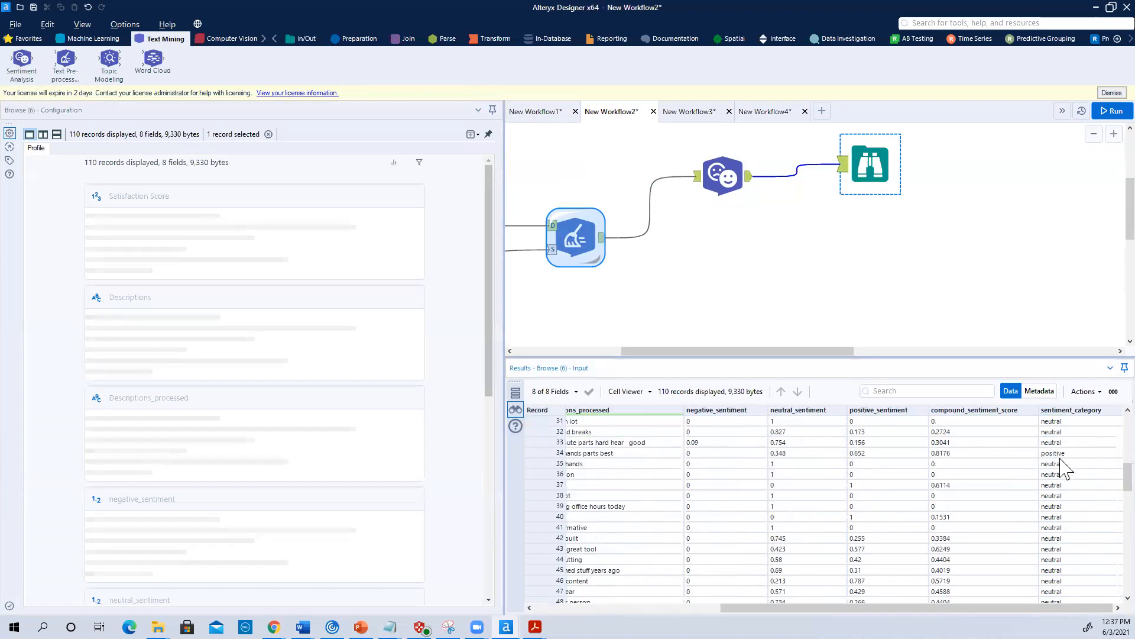
{"action": "left_click", "coordinate": [1059, 453]}
{"action": "scroll", "coordinate": [1104, 502], "scroll_direction": "down", "scroll_amount": 5}
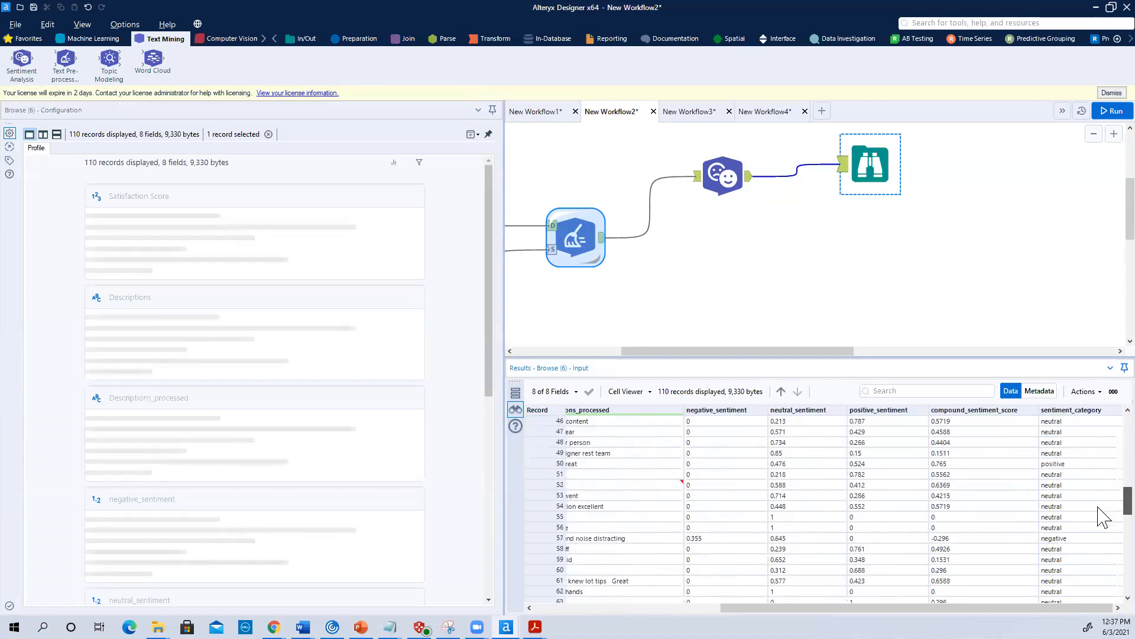
{"action": "scroll", "coordinate": [1103, 523], "scroll_direction": "down", "scroll_amount": 2}
{"action": "scroll", "coordinate": [1104, 531], "scroll_direction": "down", "scroll_amount": 6}
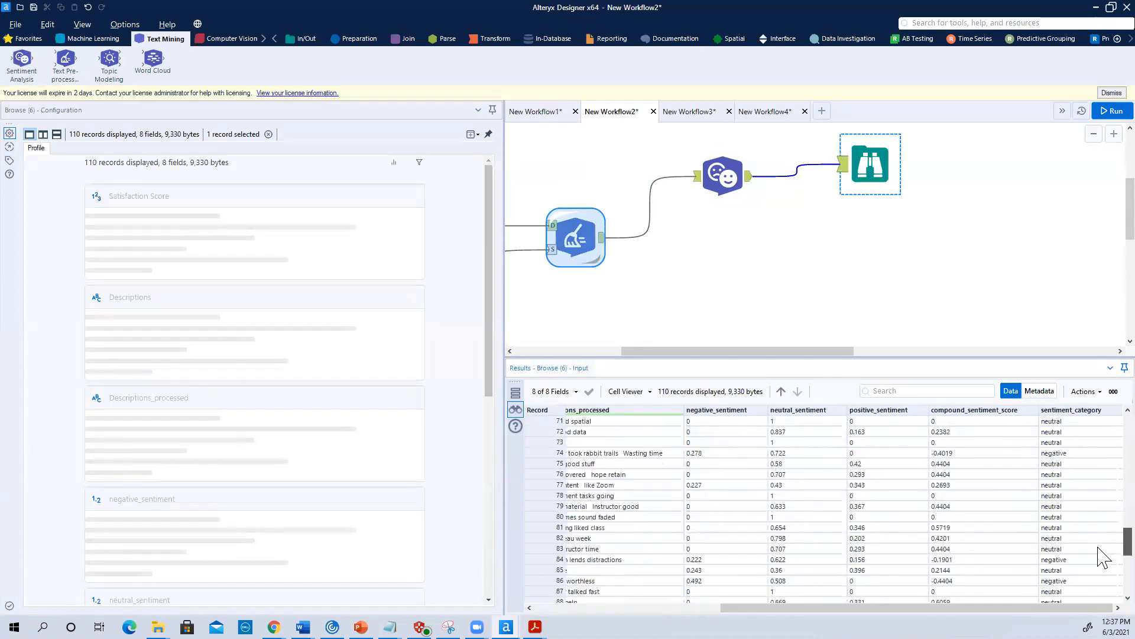
{"action": "left_click", "coordinate": [1063, 453]}
{"action": "left_click", "coordinate": [1071, 561]}
{"action": "scroll", "coordinate": [1075, 572], "scroll_direction": "down", "scroll_amount": 1}
{"action": "scroll", "coordinate": [1075, 572], "scroll_direction": "up", "scroll_amount": 20}
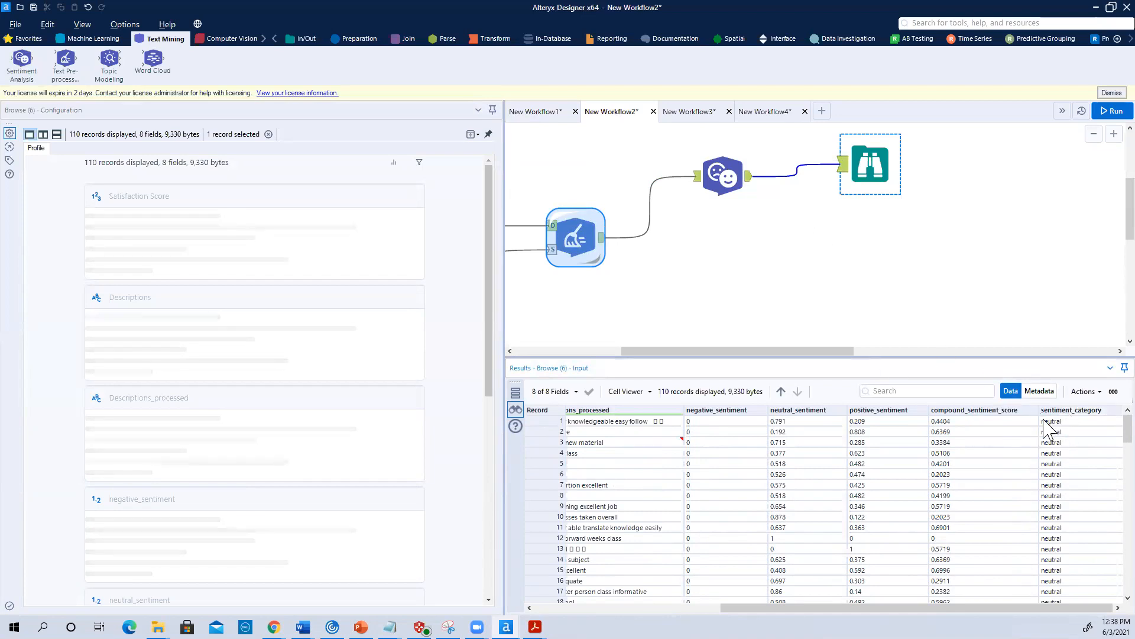
Set Max Negative Classification to -0.5 in the Sentiment Analysis tool.
{"action": "left_click", "coordinate": [722, 176]}
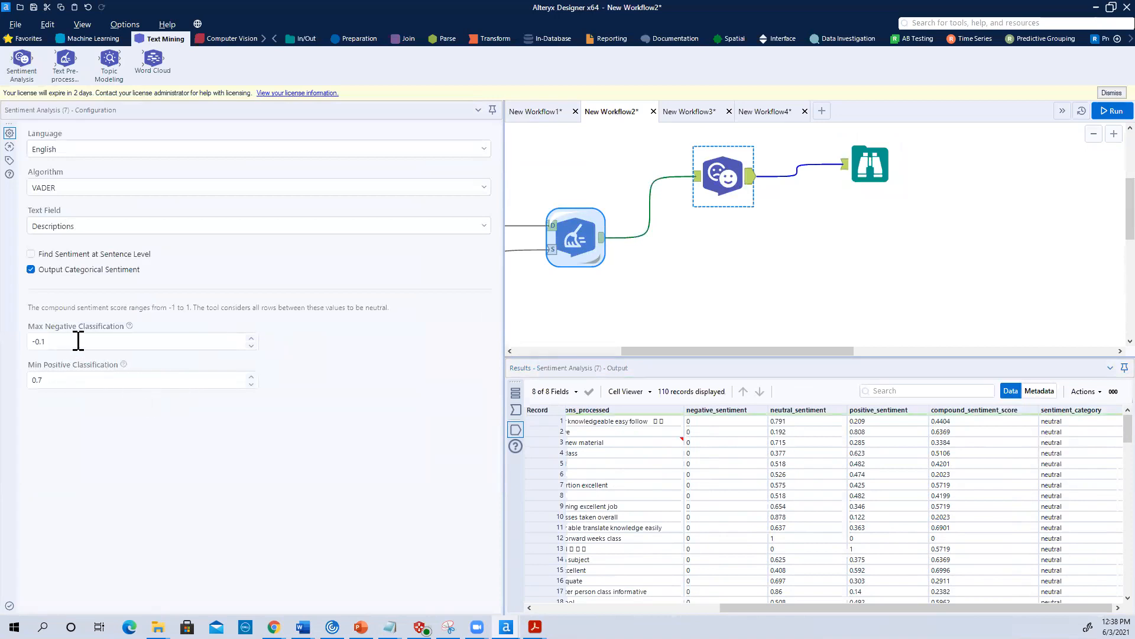
{"action": "left_click", "coordinate": [78, 341]}
{"action": "mouse_move", "coordinate": [59, 344]}
{"action": "left_mouse_down"}
{"action": "mouse_move", "coordinate": [28, 346]}
{"action": "mouse_move", "coordinate": [44, 349]}
{"action": "left_mouse_up"}
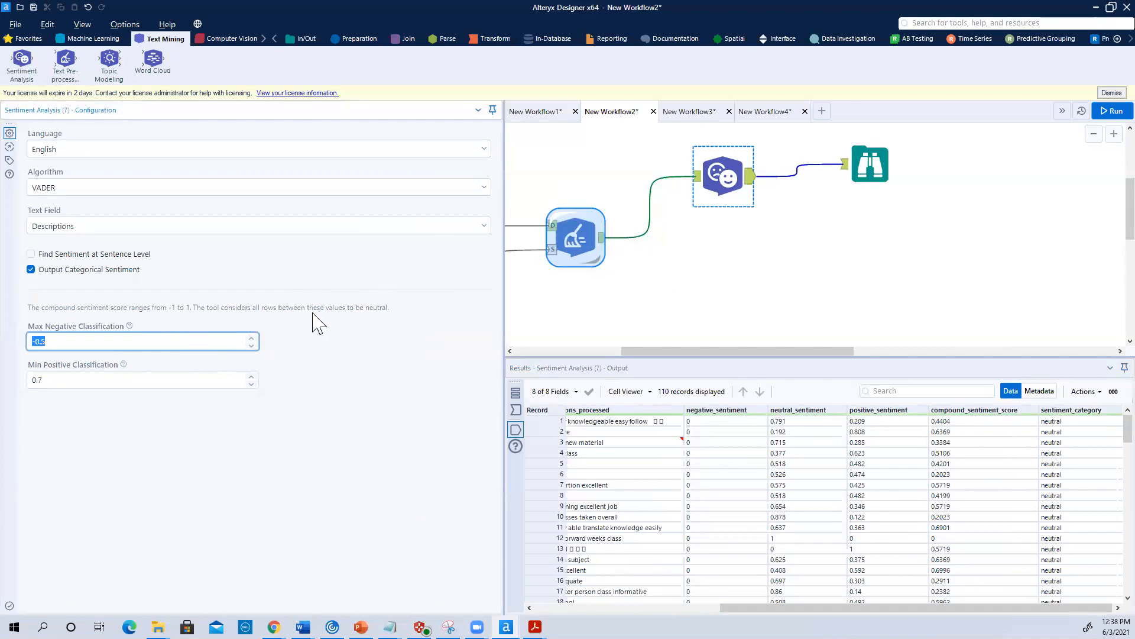
{"action": "left_click", "coordinate": [714, 174]}
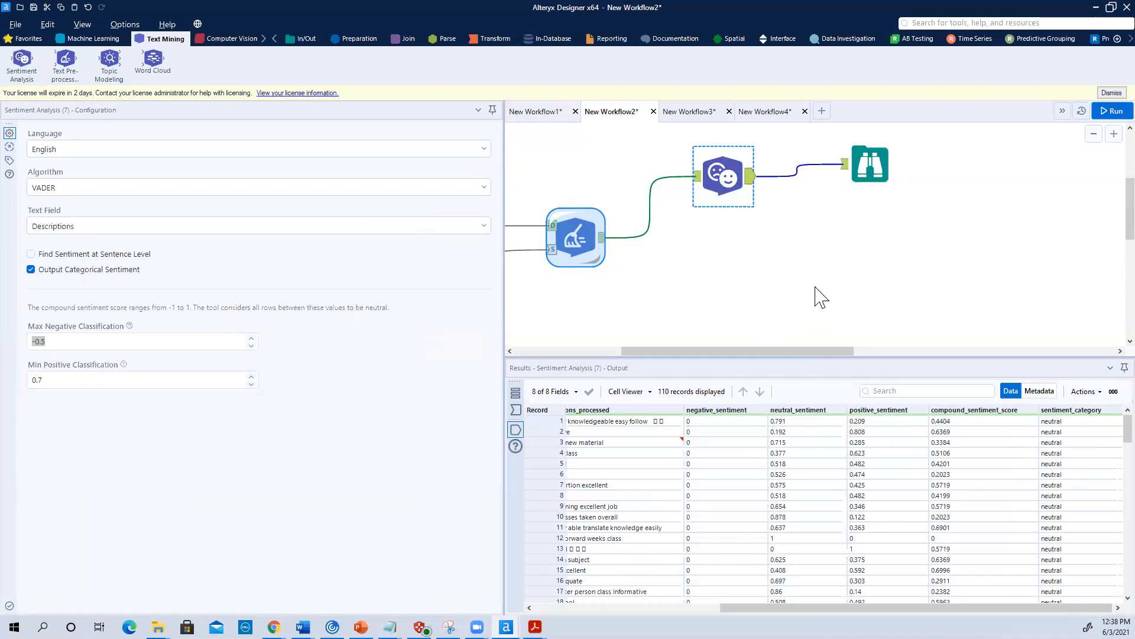
Add two Topic Modeling tools, one below the other, and connect both to the Text Pre-processing output.
{"action": "scroll", "coordinate": [768, 320], "scroll_direction": "down", "scroll_amount": 1}
{"action": "left_click", "coordinate": [573, 188]}
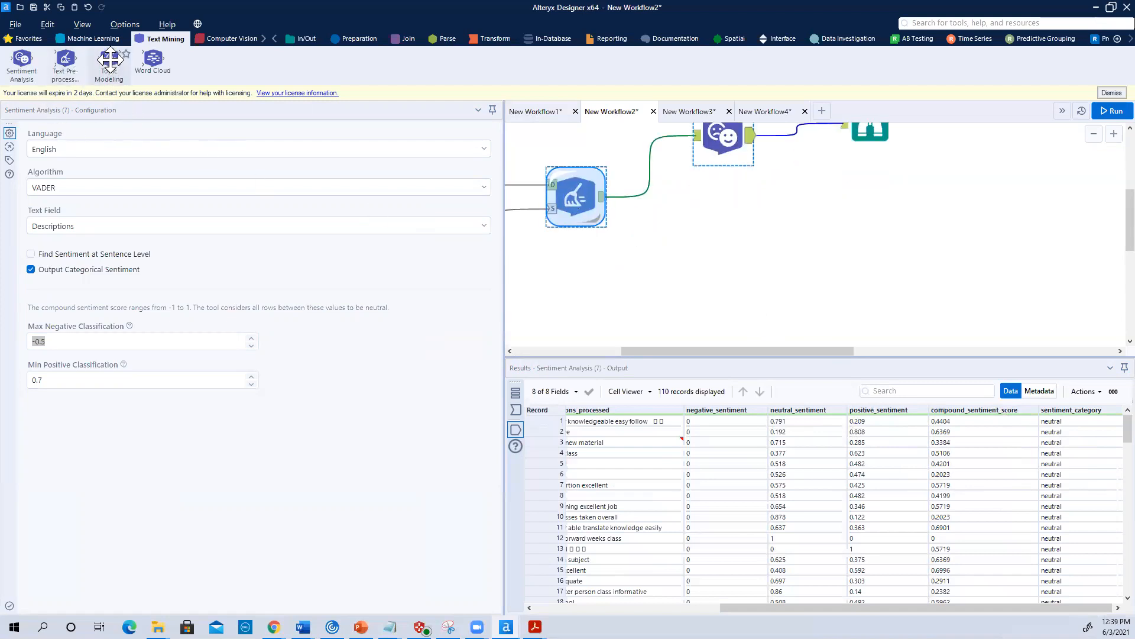
{"action": "left_click_drag", "start_coordinate": [109, 60], "coordinate": [714, 239]}
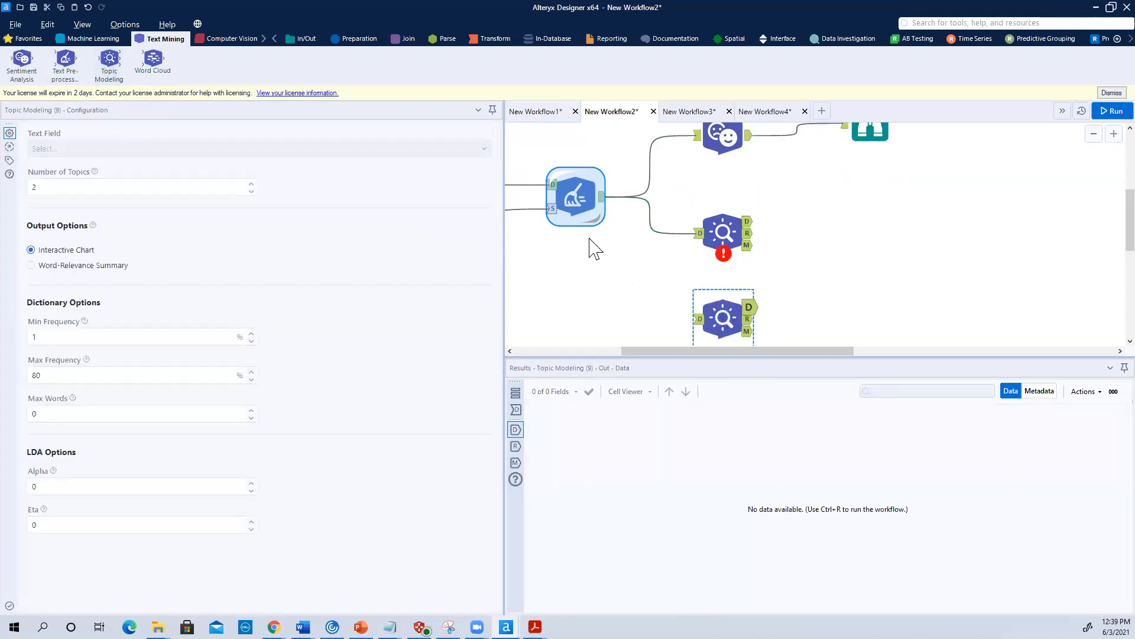
{"action": "left_click_drag", "start_coordinate": [605, 198], "coordinate": [700, 322]}
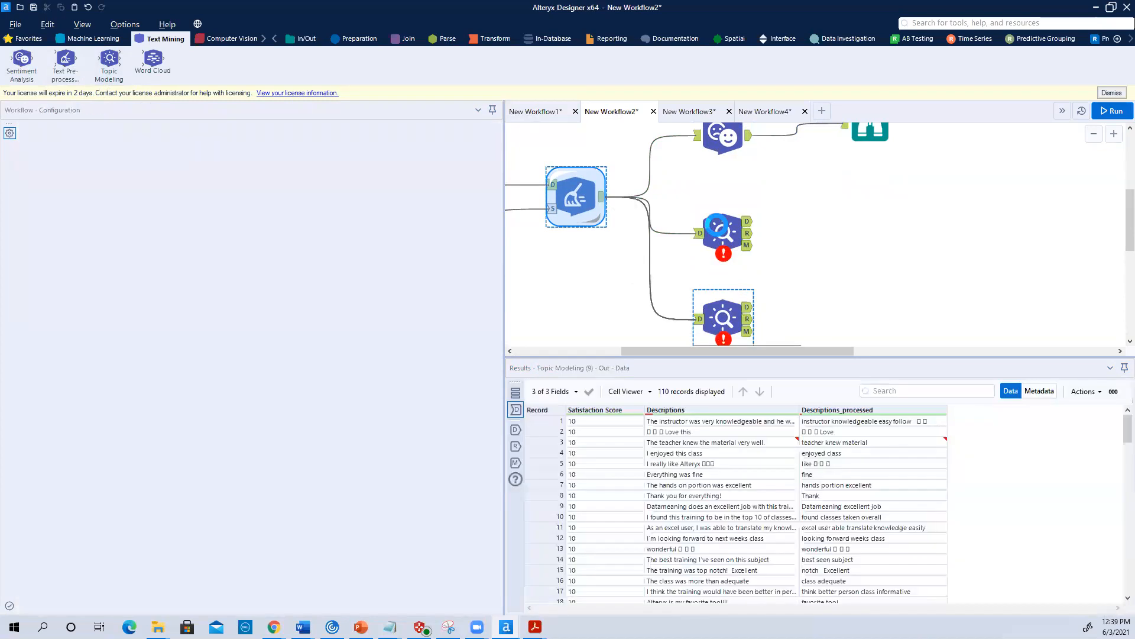
Configure the upper Topic Modeling tool to analyze Descriptions_processed with 3 topics, moving the tool up slightly on the canvas.
{"action": "left_click", "coordinate": [717, 225]}
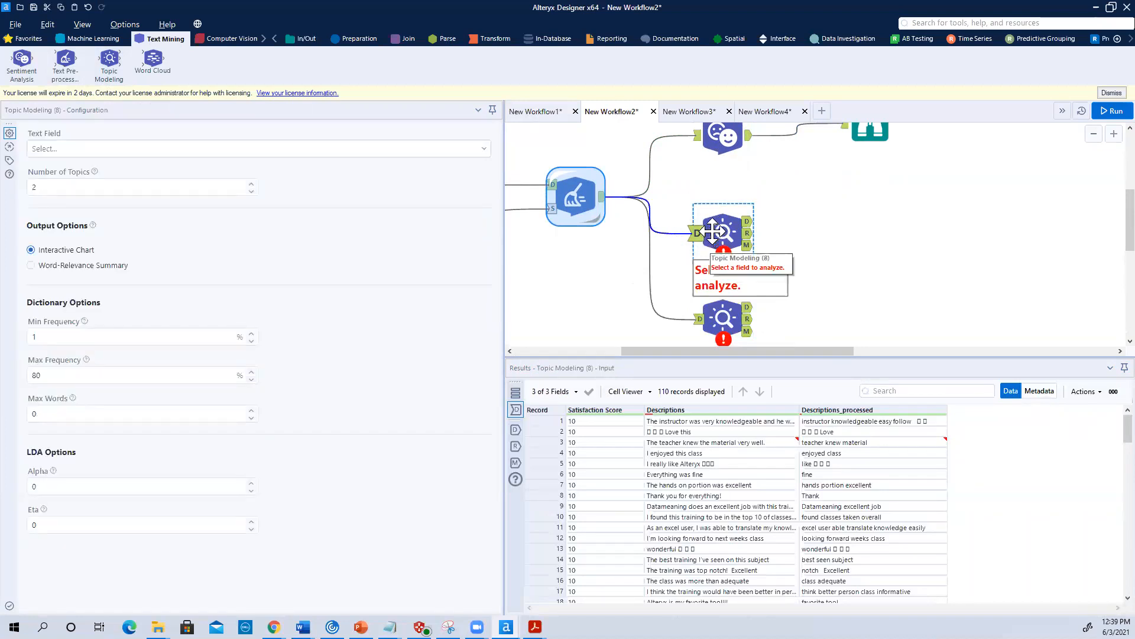
{"action": "mouse_move", "coordinate": [715, 226]}
{"action": "left_mouse_down"}
{"action": "mouse_move", "coordinate": [727, 226]}
{"action": "mouse_move", "coordinate": [715, 213]}
{"action": "left_mouse_up"}
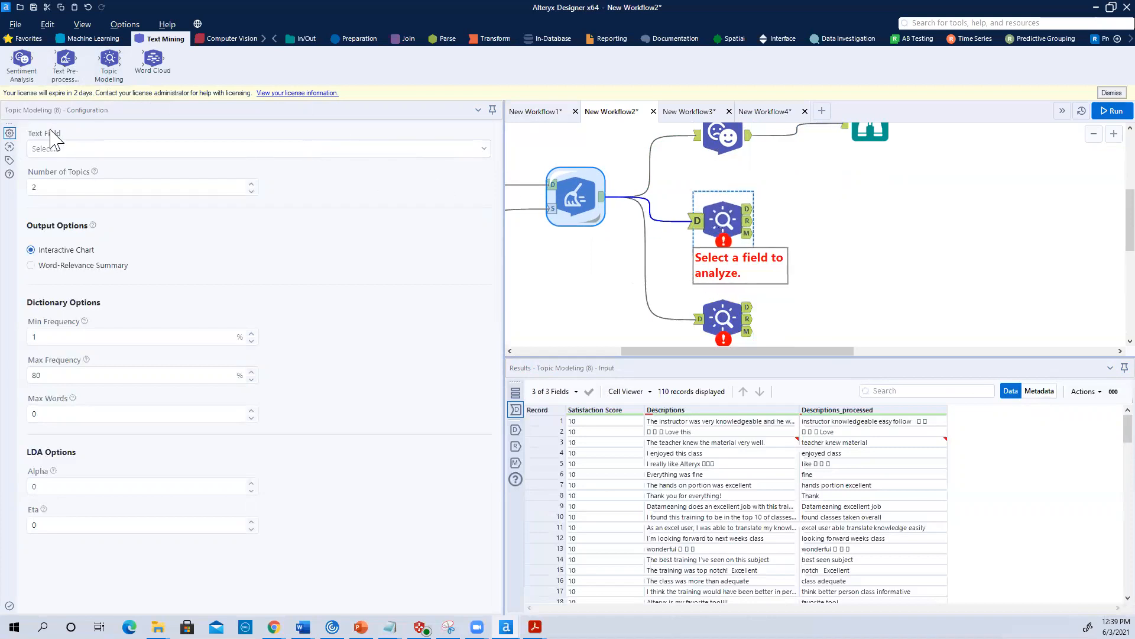
{"action": "left_click", "coordinate": [483, 152]}
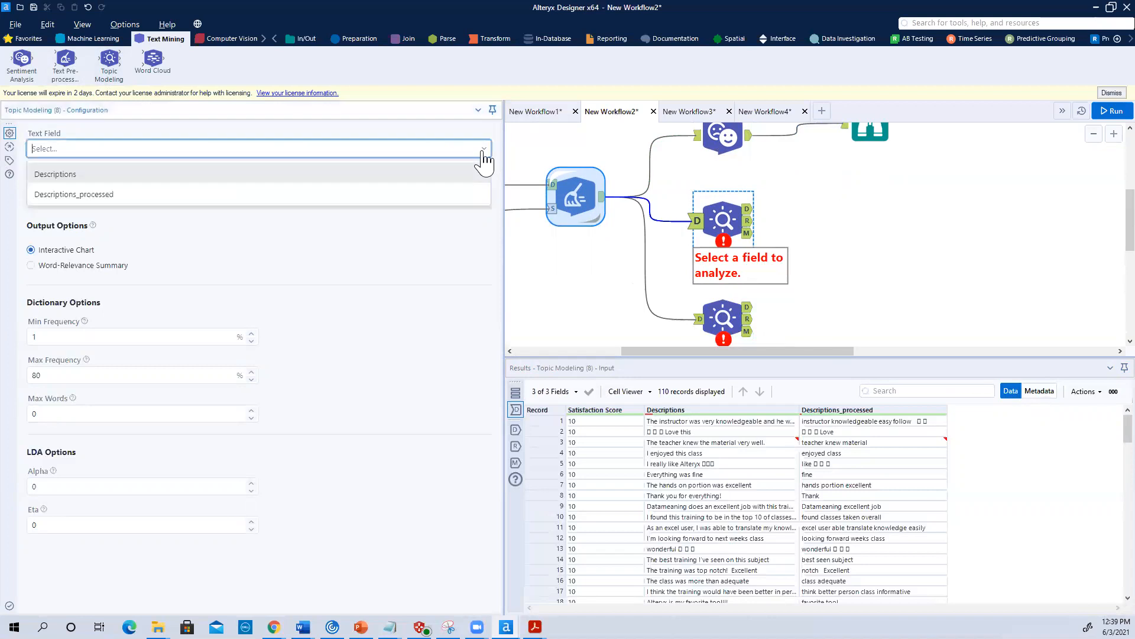
{"action": "left_click", "coordinate": [79, 197]}
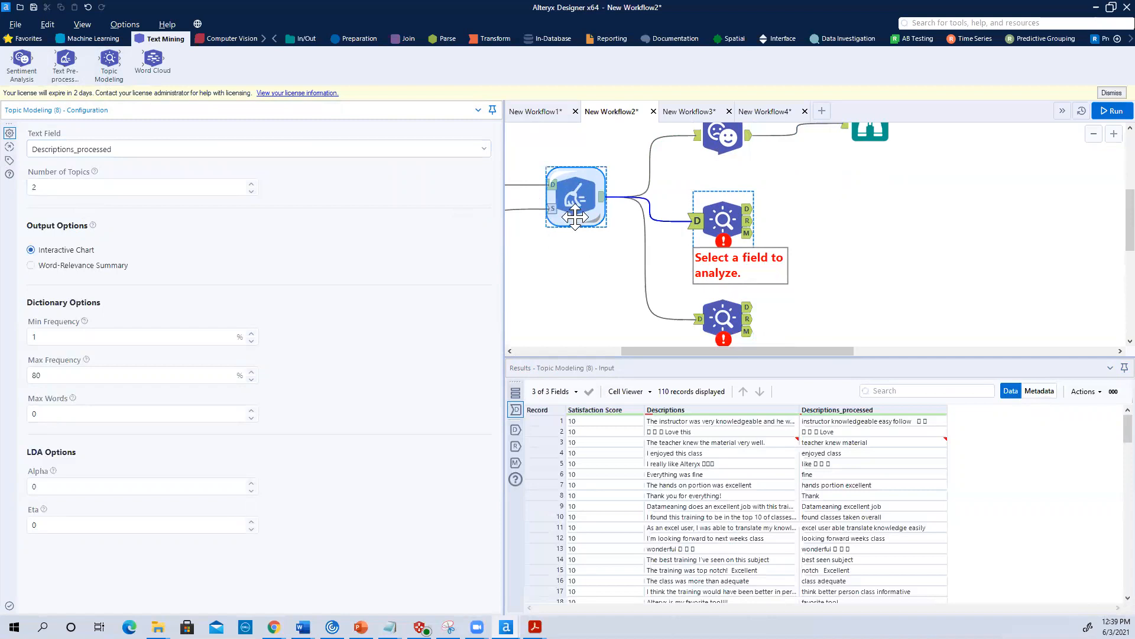
{"action": "left_click", "coordinate": [34, 186]}
{"action": "type", "text": "2"}
{"action": "left_click", "coordinate": [252, 184]}
Add Browse tools to all three outputs of the upper Topic Modeling tool.
{"action": "left_click", "coordinate": [725, 222]}
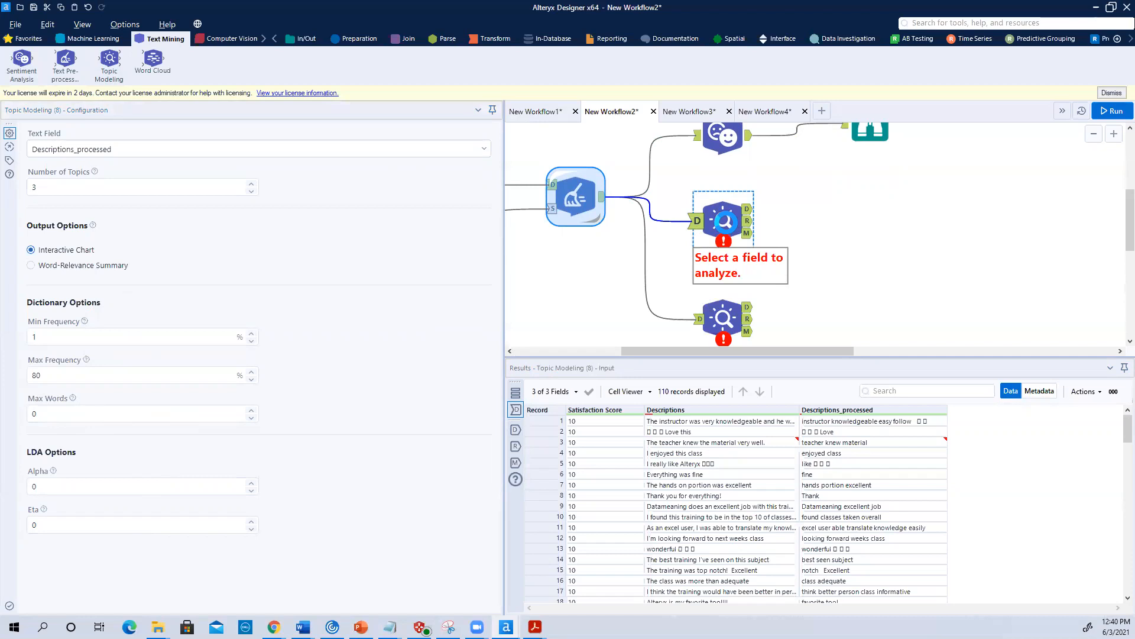
{"action": "right_click", "coordinate": [725, 222]}
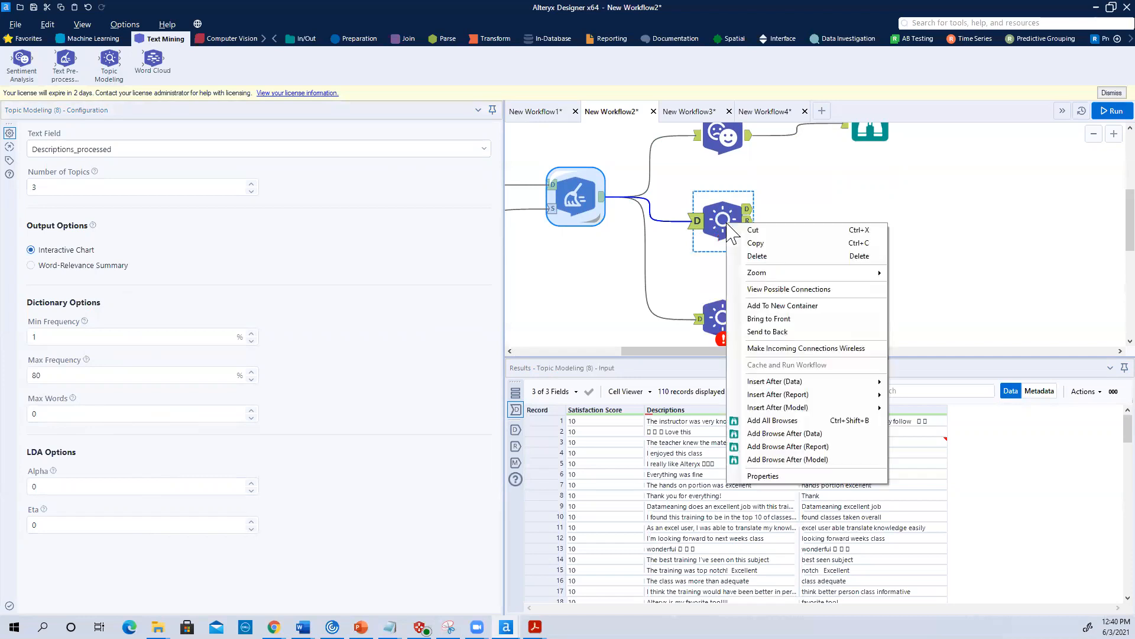
{"action": "left_click", "coordinate": [768, 421]}
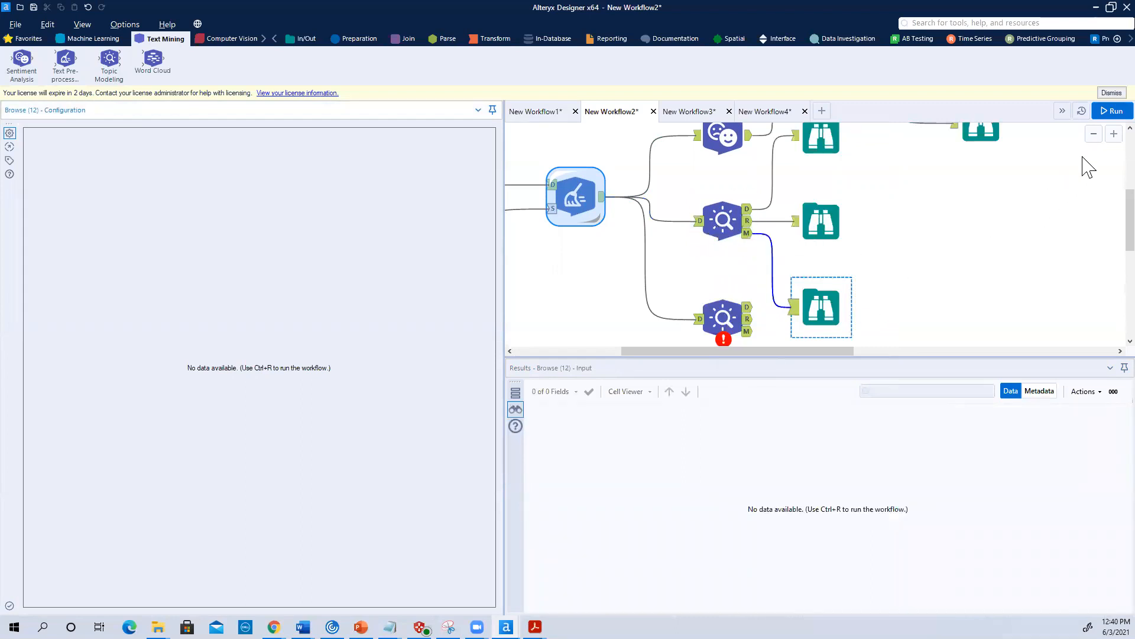
Move the second Topic Modeling tool lower and configure it for Descriptions_processed, 3 topics, and Word-Relevance Summary output.
{"action": "left_click", "coordinate": [1093, 134]}
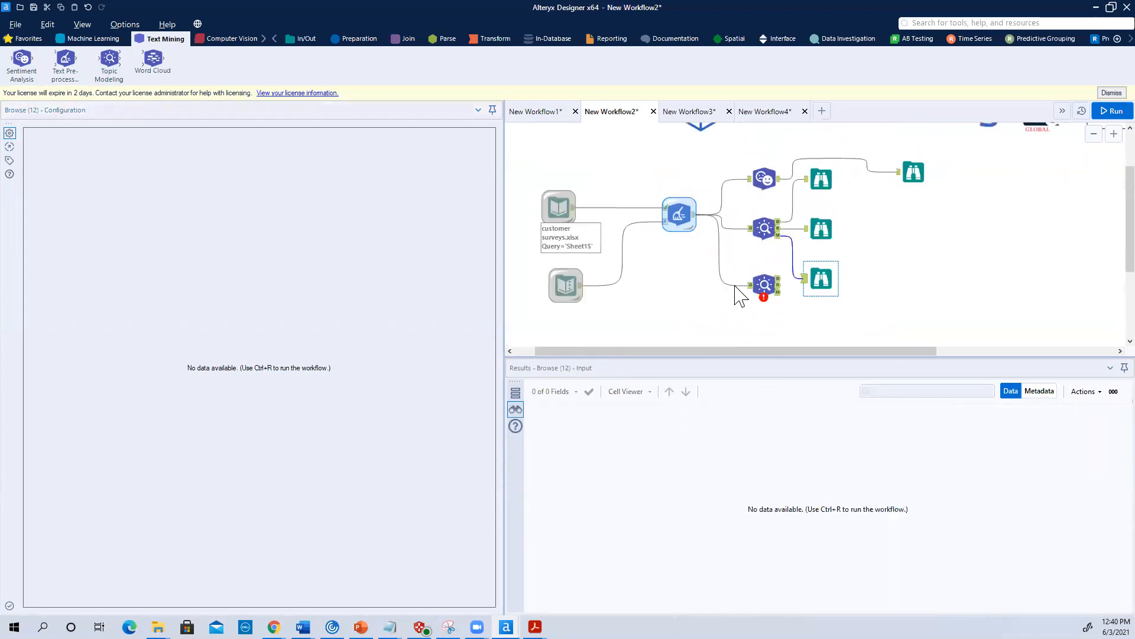
{"action": "left_click", "coordinate": [762, 301]}
{"action": "left_click_drag", "start_coordinate": [763, 282], "coordinate": [763, 317]}
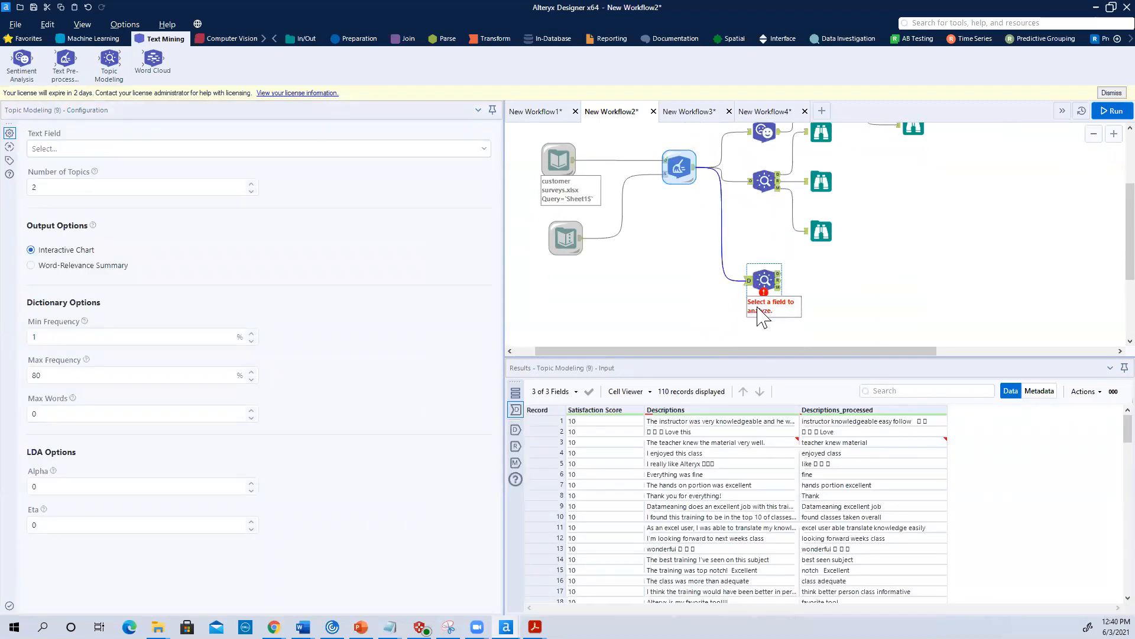
{"action": "left_click", "coordinate": [59, 148]}
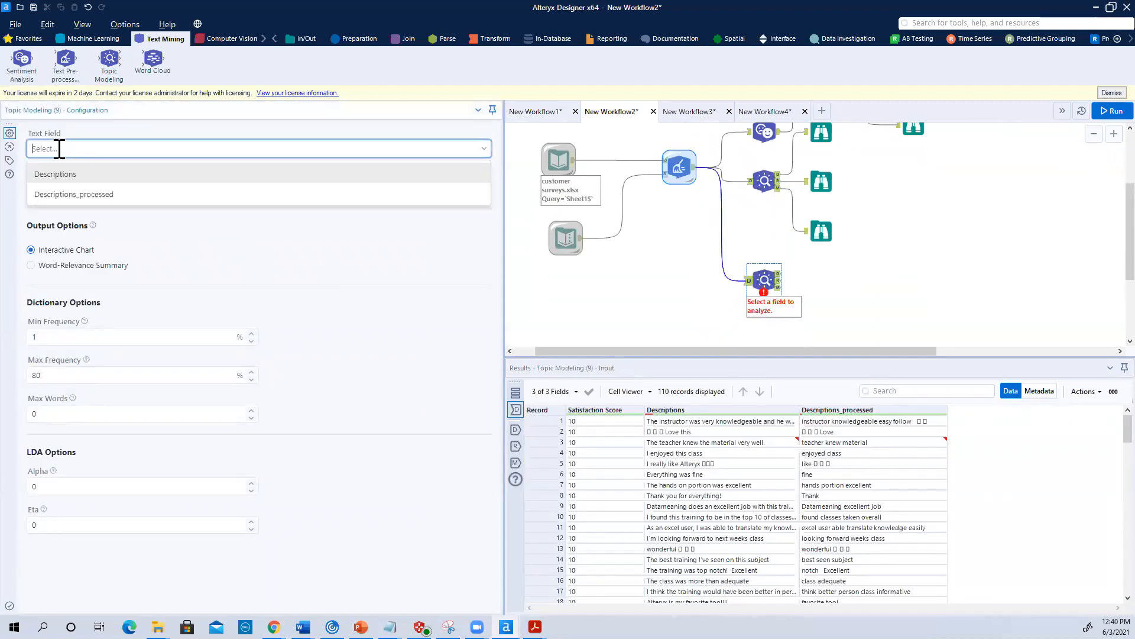
{"action": "left_click", "coordinate": [72, 197]}
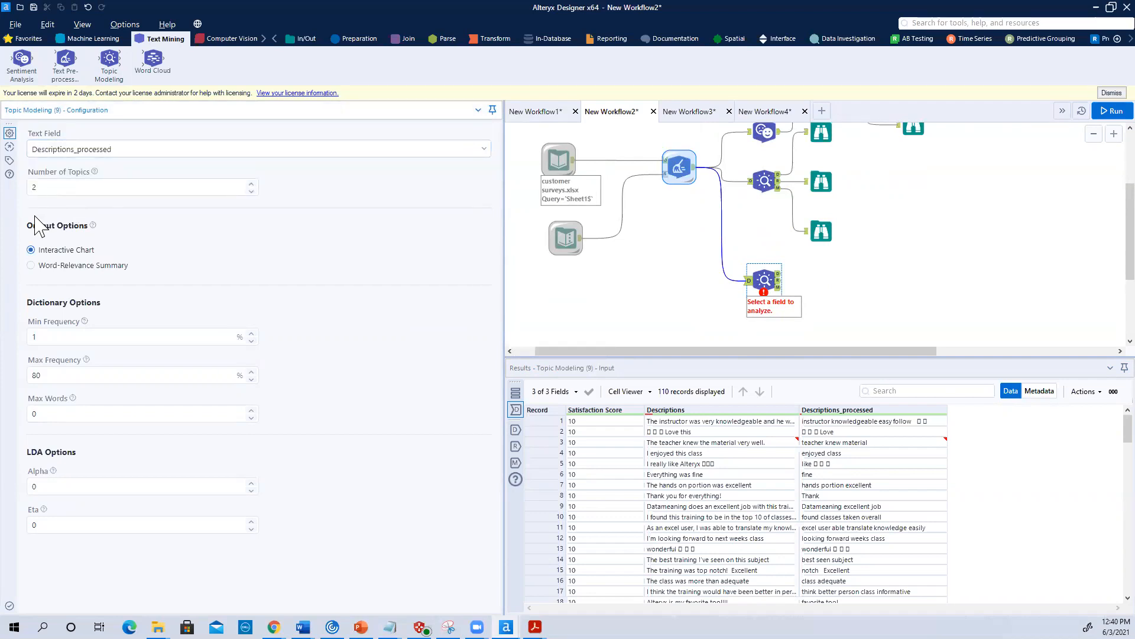
{"action": "left_click", "coordinate": [251, 183]}
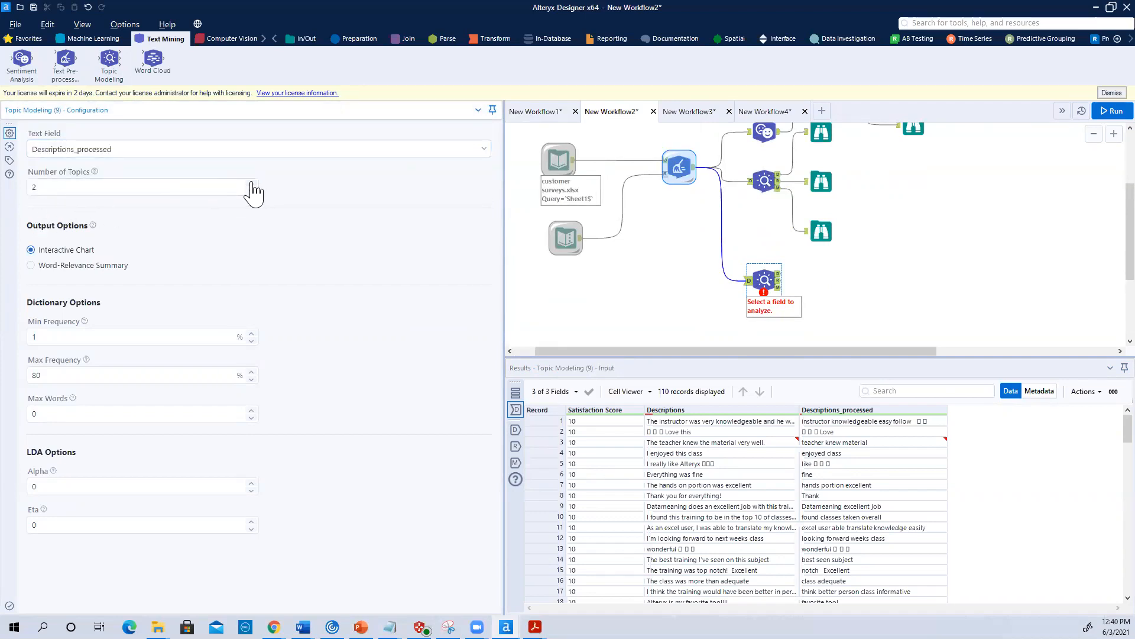
{"action": "left_click", "coordinate": [31, 266]}
Add Browse tools to every output of the lower Topic Modeling tool.
{"action": "left_click", "coordinate": [762, 278]}
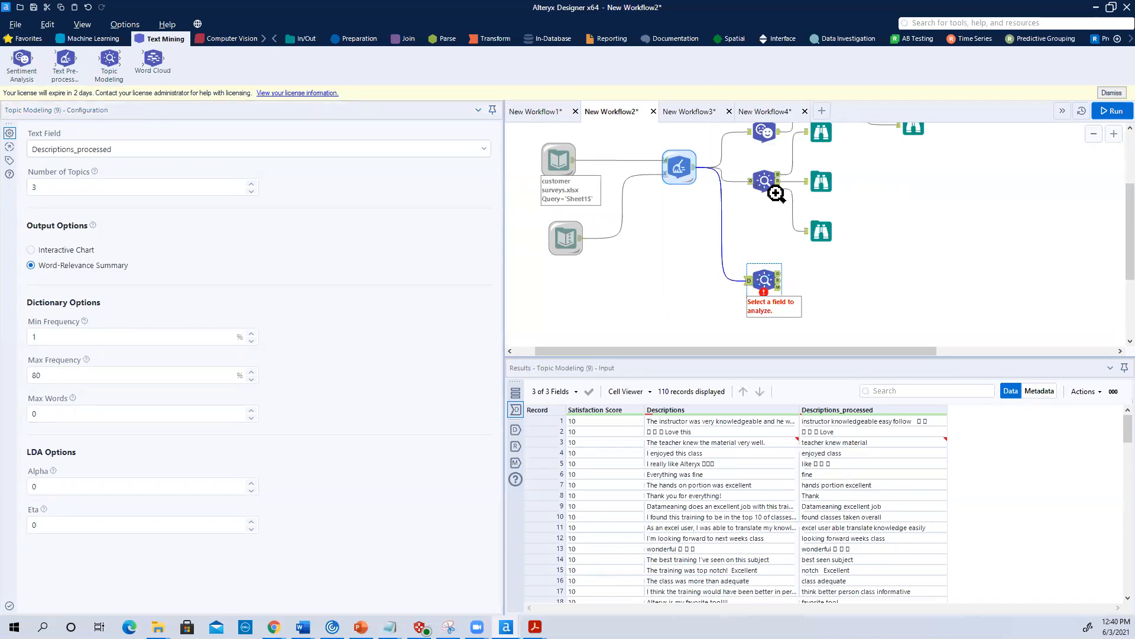
{"action": "right_click", "coordinate": [763, 277]}
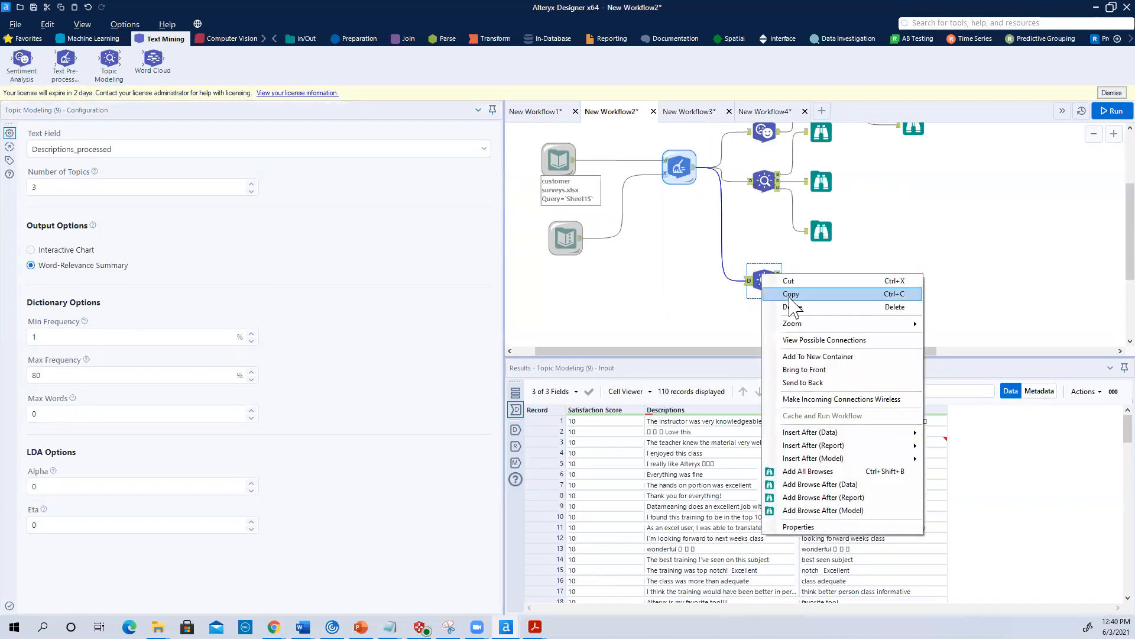
{"action": "left_click", "coordinate": [808, 471]}
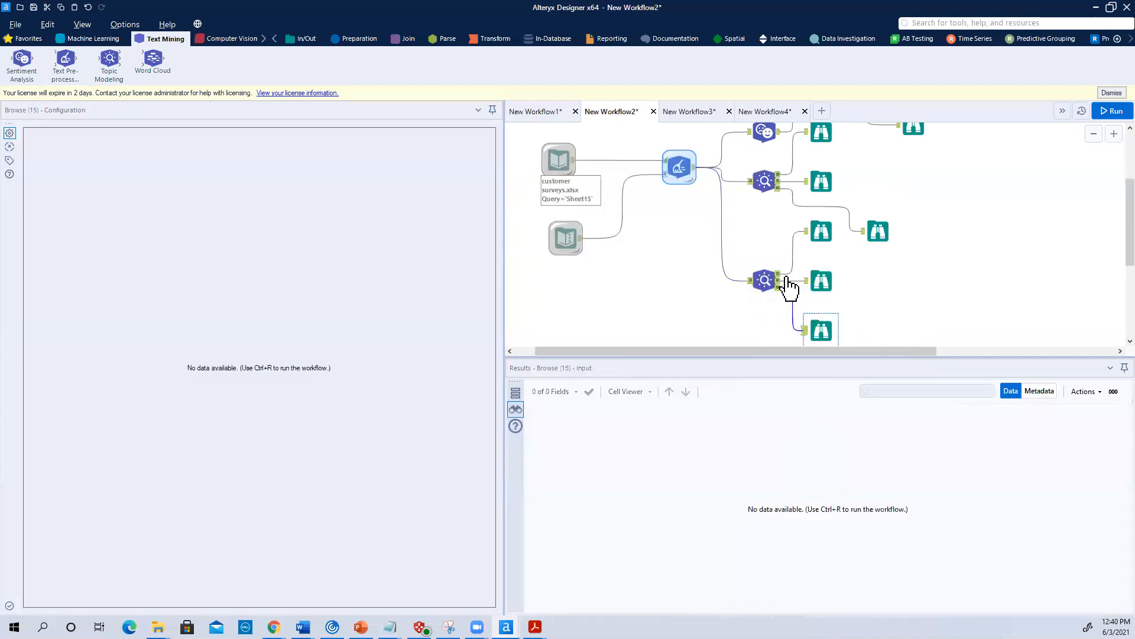
Rearrange the lower Topic Modeling tool and the Browse tools to separate the two branches, and run the workflow.
{"action": "left_click_drag", "start_coordinate": [767, 284], "coordinate": [753, 305]}
{"action": "left_click_drag", "start_coordinate": [811, 231], "coordinate": [855, 303]}
{"action": "left_click_drag", "start_coordinate": [821, 332], "coordinate": [858, 341]}
{"action": "scroll", "coordinate": [993, 217], "scroll_direction": "up", "scroll_amount": 2}
{"action": "left_click_drag", "start_coordinate": [884, 275], "coordinate": [836, 270]}
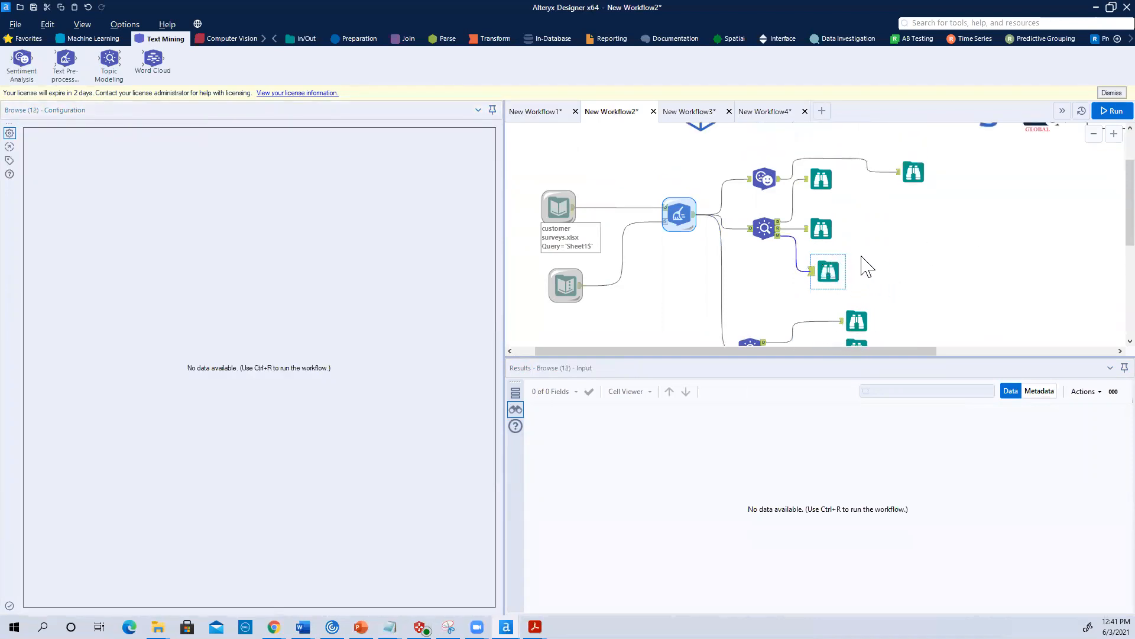
{"action": "left_click", "coordinate": [1100, 114]}
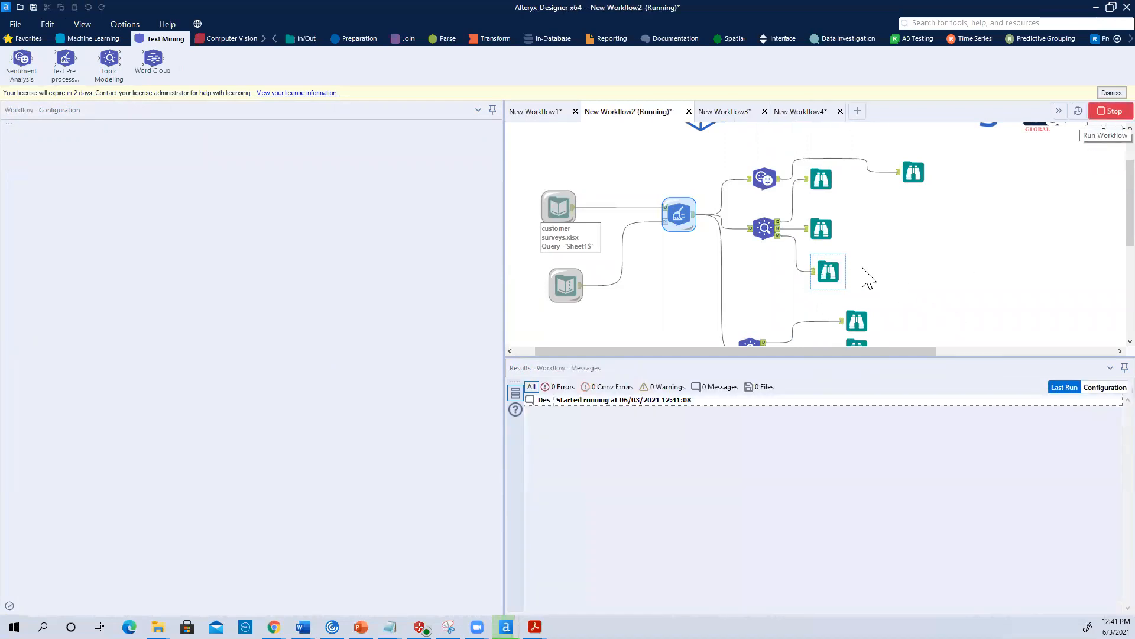
Open the Browse results for the Data output of the upper Topic Modeling tool.
{"action": "scroll", "coordinate": [973, 254], "scroll_direction": "down", "scroll_amount": 1}
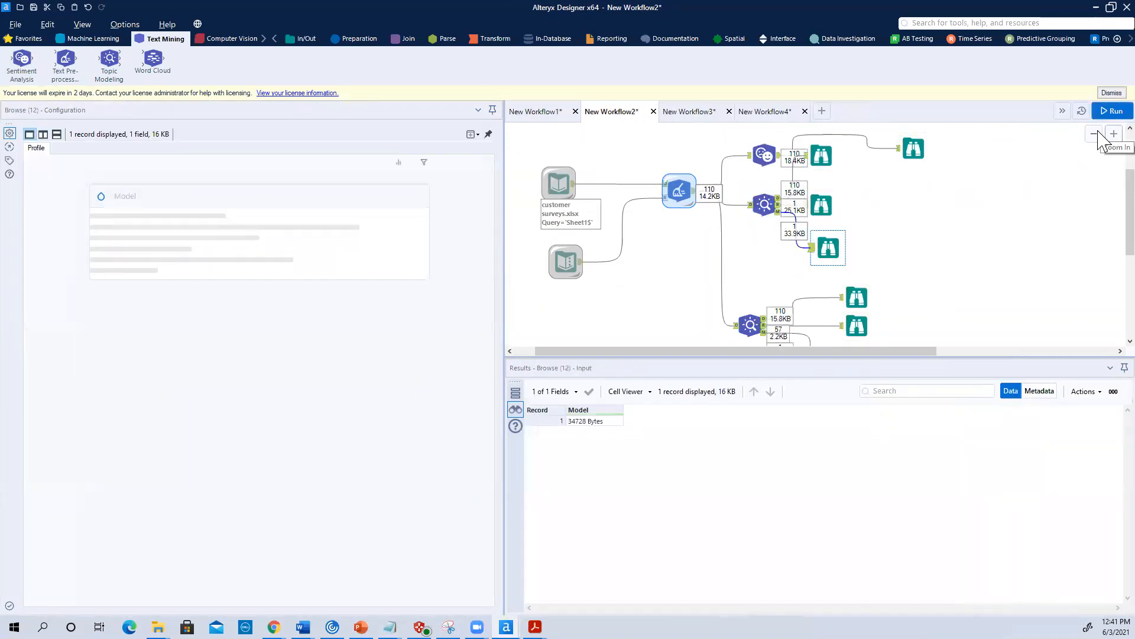
{"action": "left_click", "coordinate": [1114, 133]}
{"action": "left_click", "coordinate": [1113, 134]}
{"action": "left_click", "coordinate": [1113, 134]}
{"action": "scroll", "coordinate": [747, 259], "scroll_direction": "up", "scroll_amount": 2}
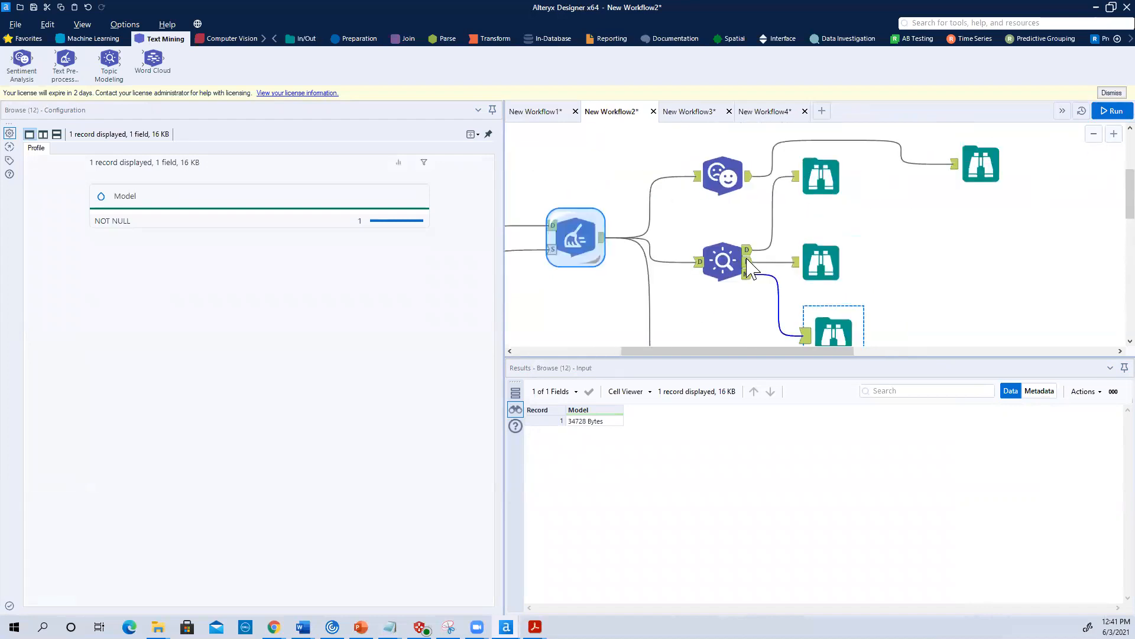
{"action": "left_click", "coordinate": [729, 253]}
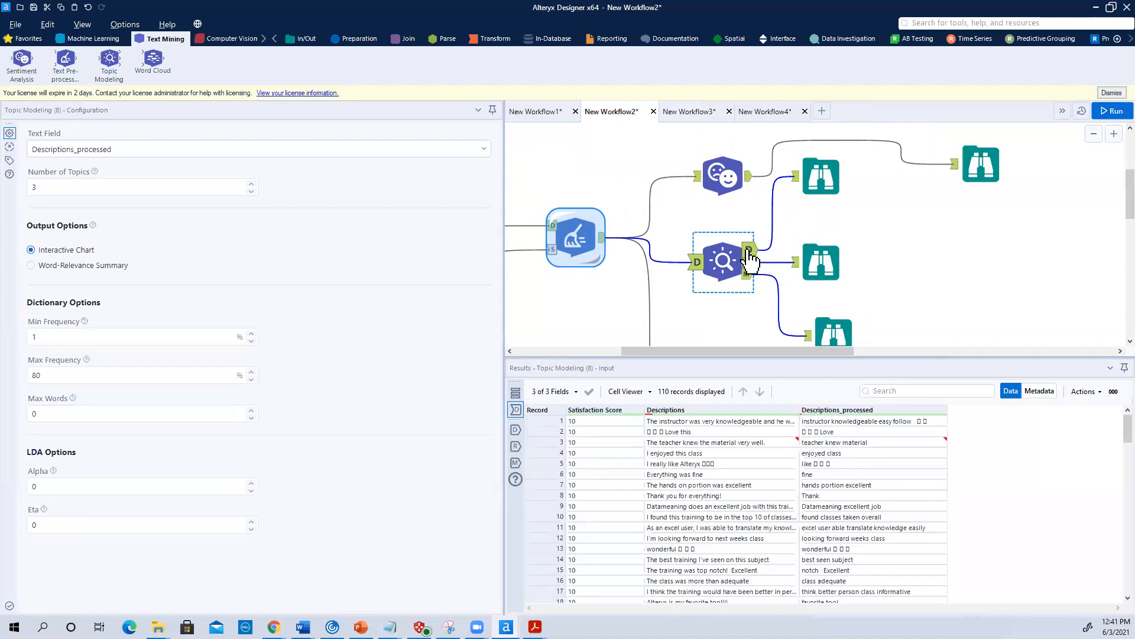
{"action": "left_click", "coordinate": [748, 250]}
{"action": "left_click", "coordinate": [823, 188]}
{"action": "left_click_drag", "start_coordinate": [823, 188], "coordinate": [835, 200]}
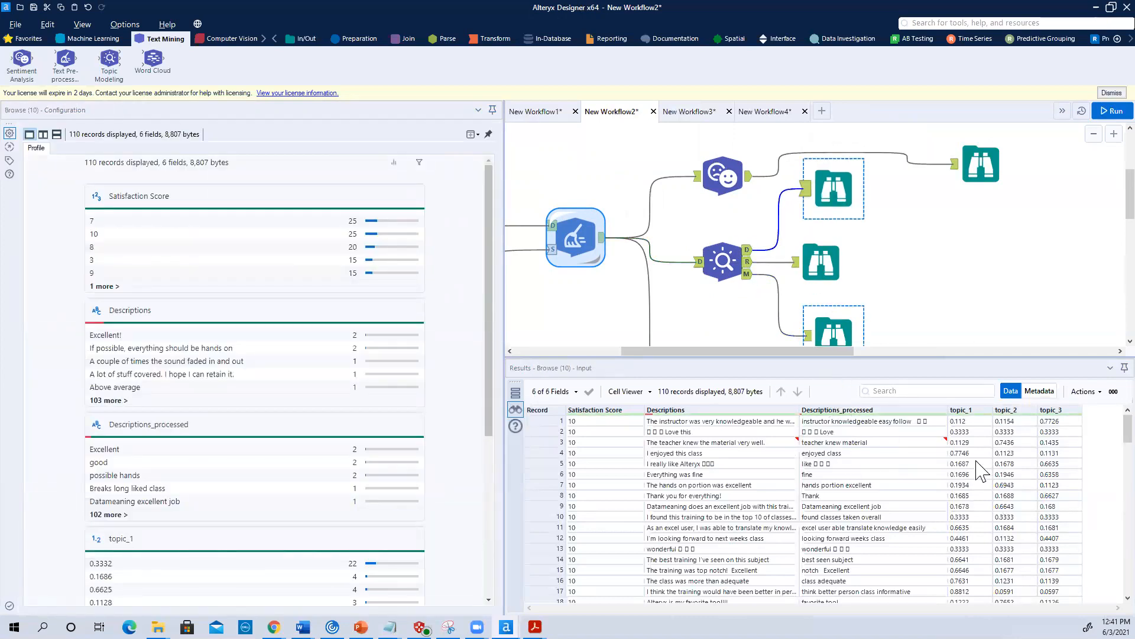
Compare the first record's topic_1, topic_2, and topic_3 scores and look through the scores of other records.
{"action": "left_click", "coordinate": [958, 421]}
{"action": "left_click", "coordinate": [1005, 421]}
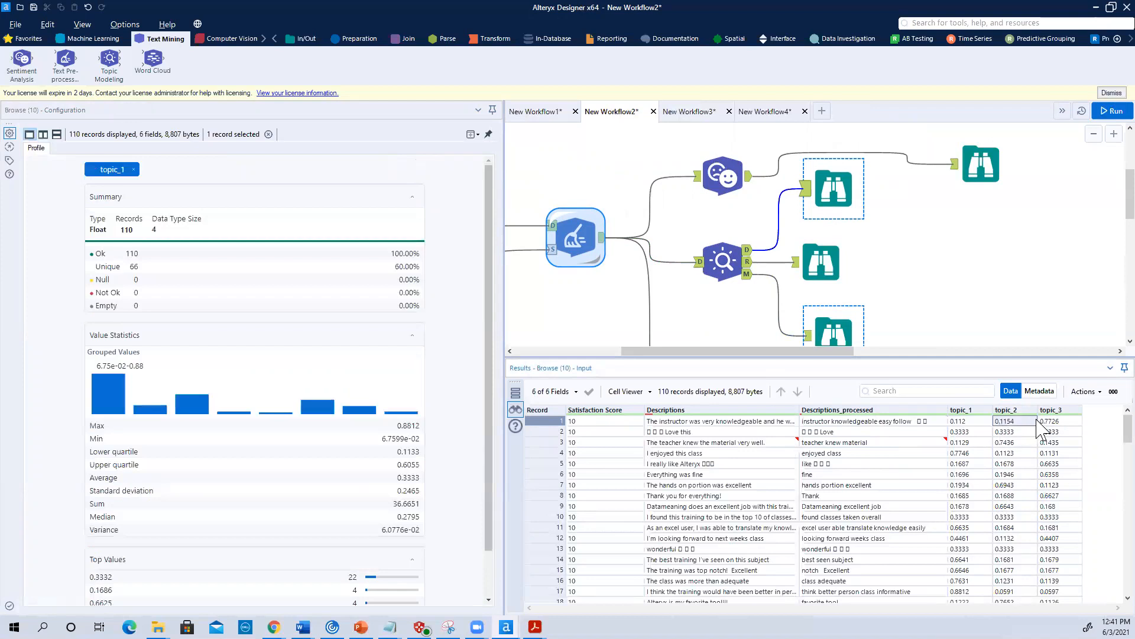
{"action": "left_click", "coordinate": [1054, 421]}
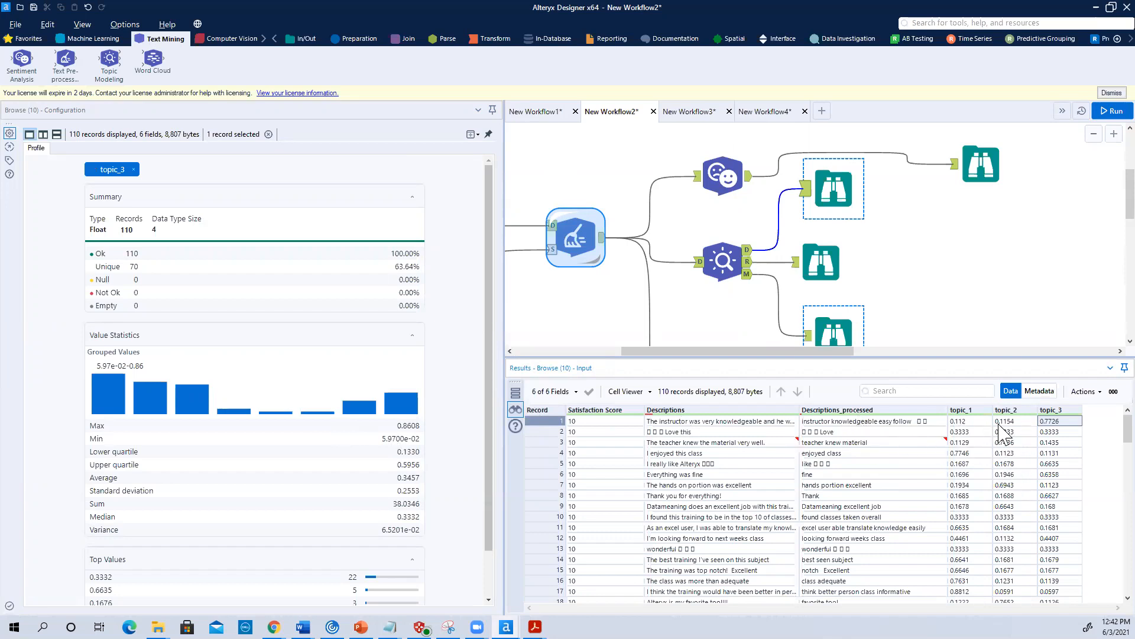
{"action": "scroll", "coordinate": [1052, 521], "scroll_direction": "down", "scroll_amount": 6}
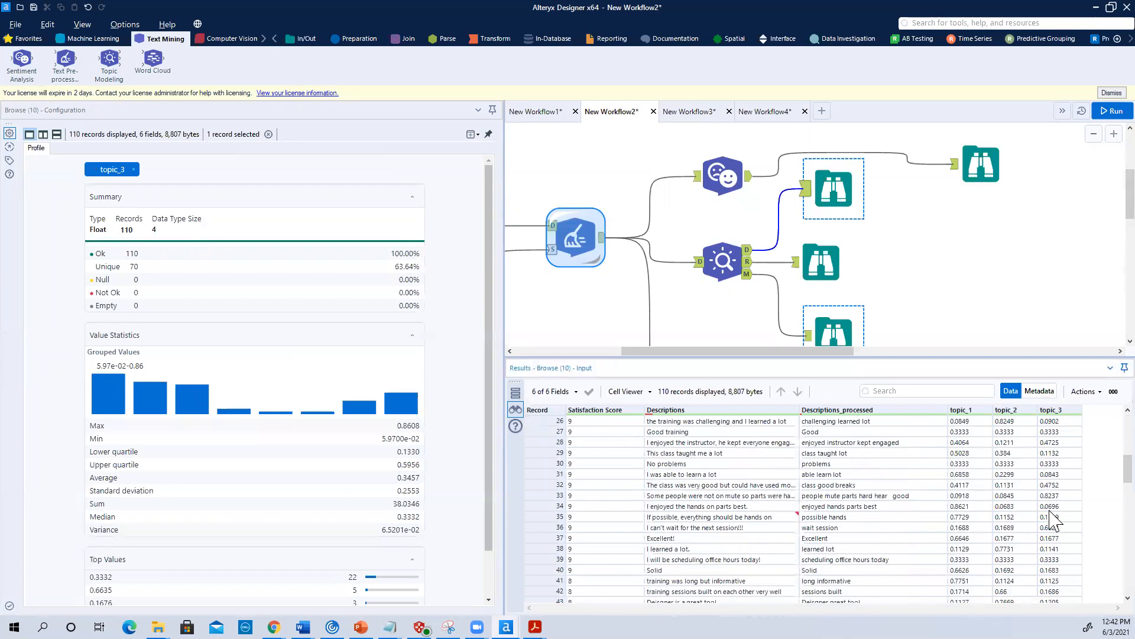
{"action": "scroll", "coordinate": [1052, 521], "scroll_direction": "up", "scroll_amount": 5}
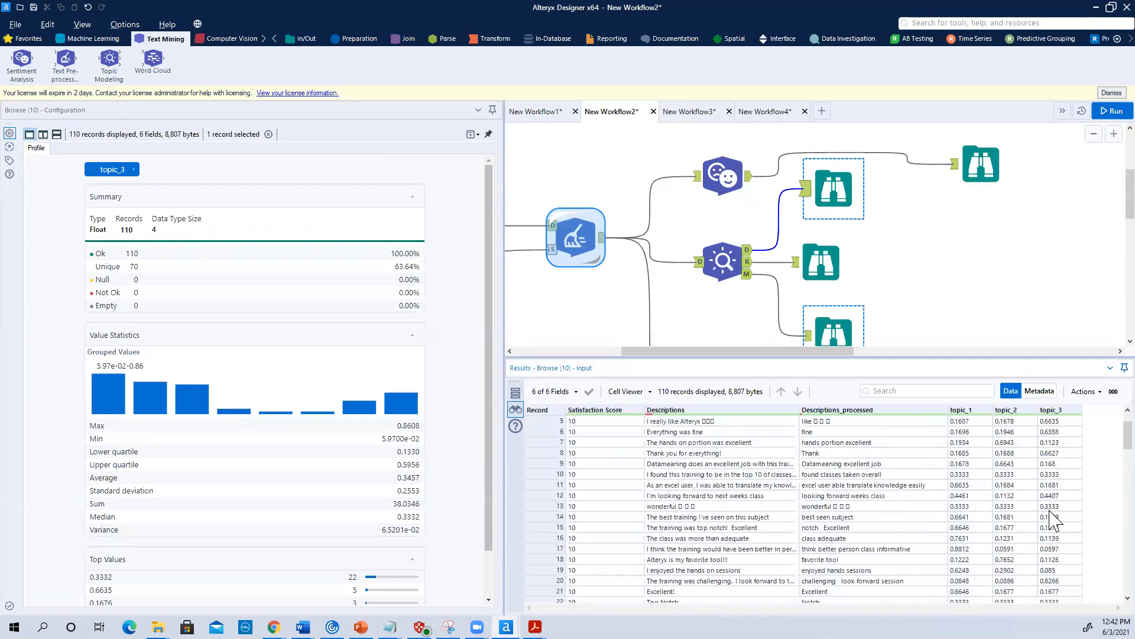
Open the interactive report from the upper Topic Modeling tool's Report output and widen the report pane.
{"action": "scroll", "coordinate": [1052, 521], "scroll_direction": "up", "scroll_amount": 2}
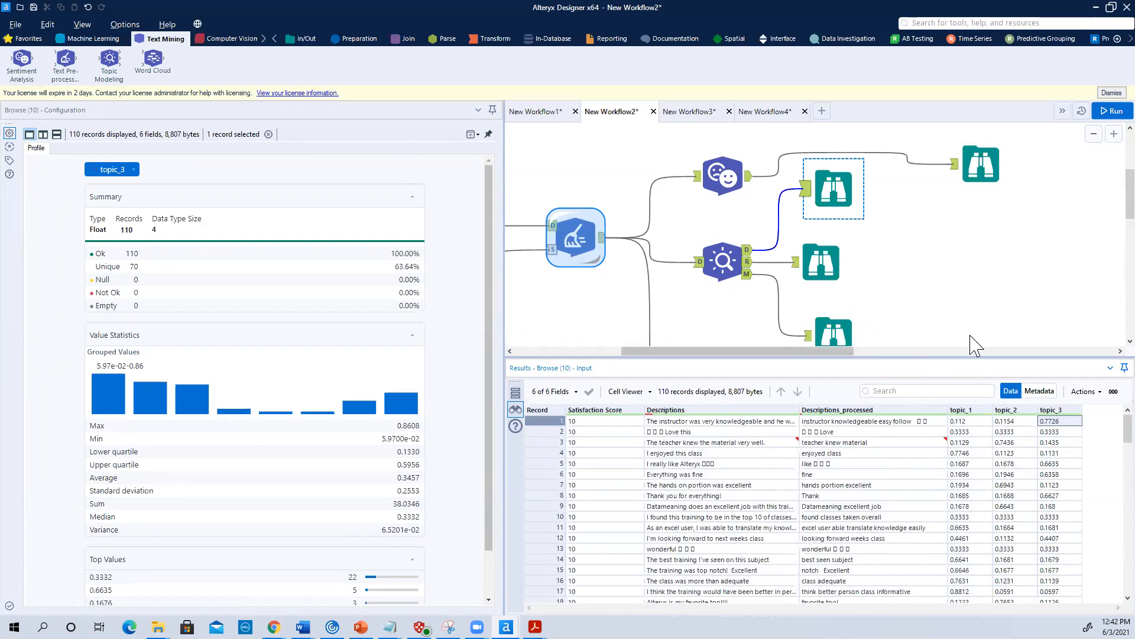
{"action": "scroll", "coordinate": [1005, 290], "scroll_direction": "down", "scroll_amount": 2}
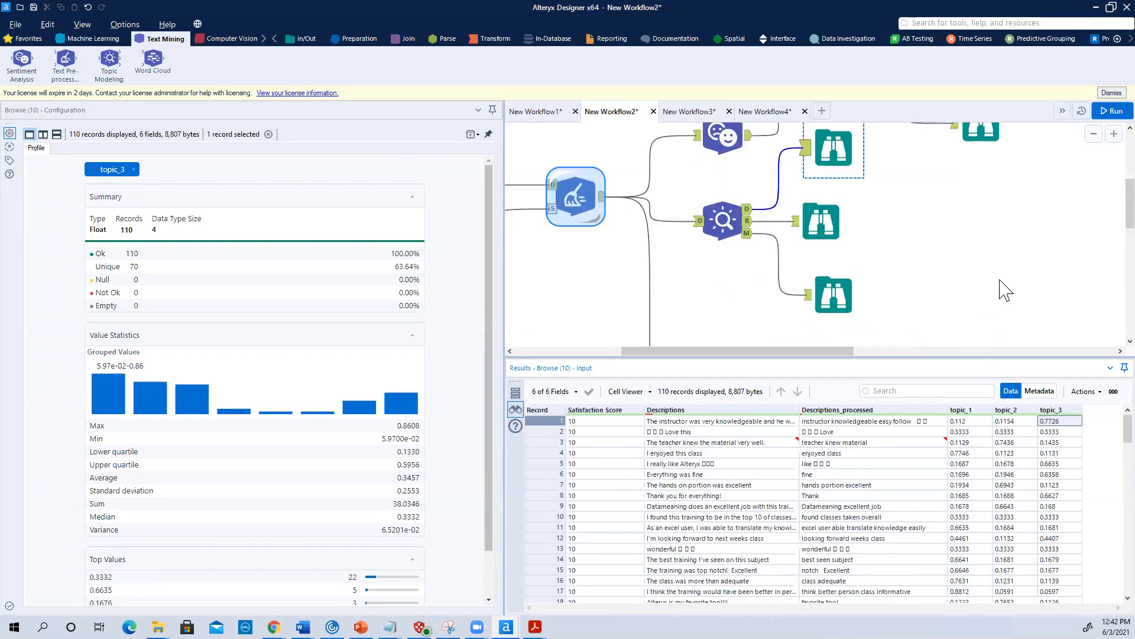
{"action": "scroll", "coordinate": [1005, 290], "scroll_direction": "down", "scroll_amount": 3}
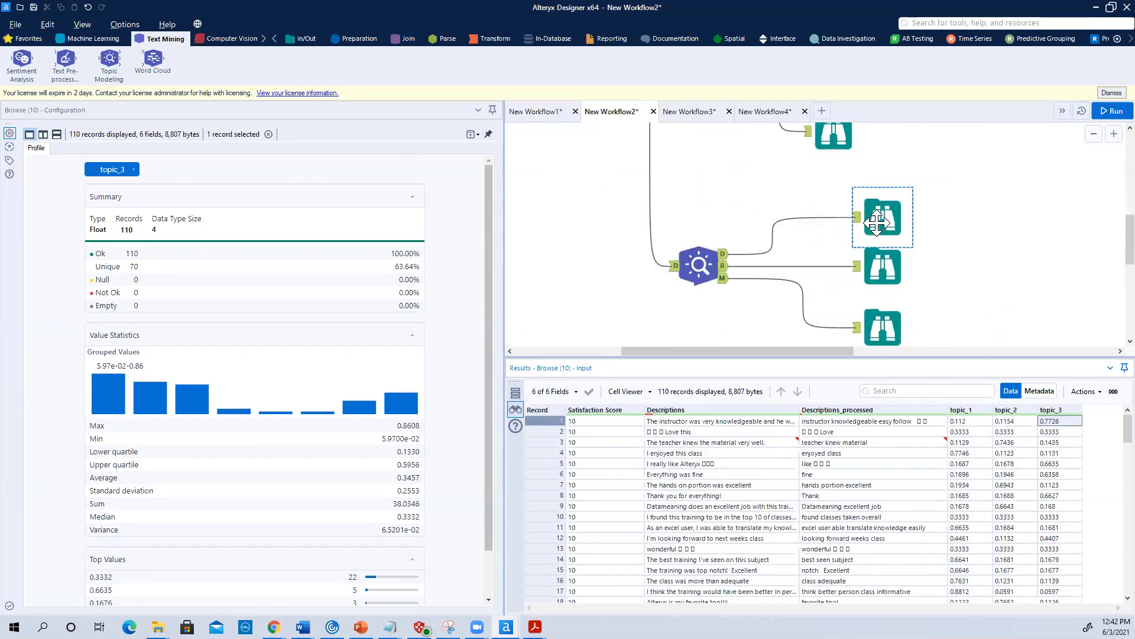
{"action": "scroll", "coordinate": [976, 255], "scroll_direction": "up", "scroll_amount": 5}
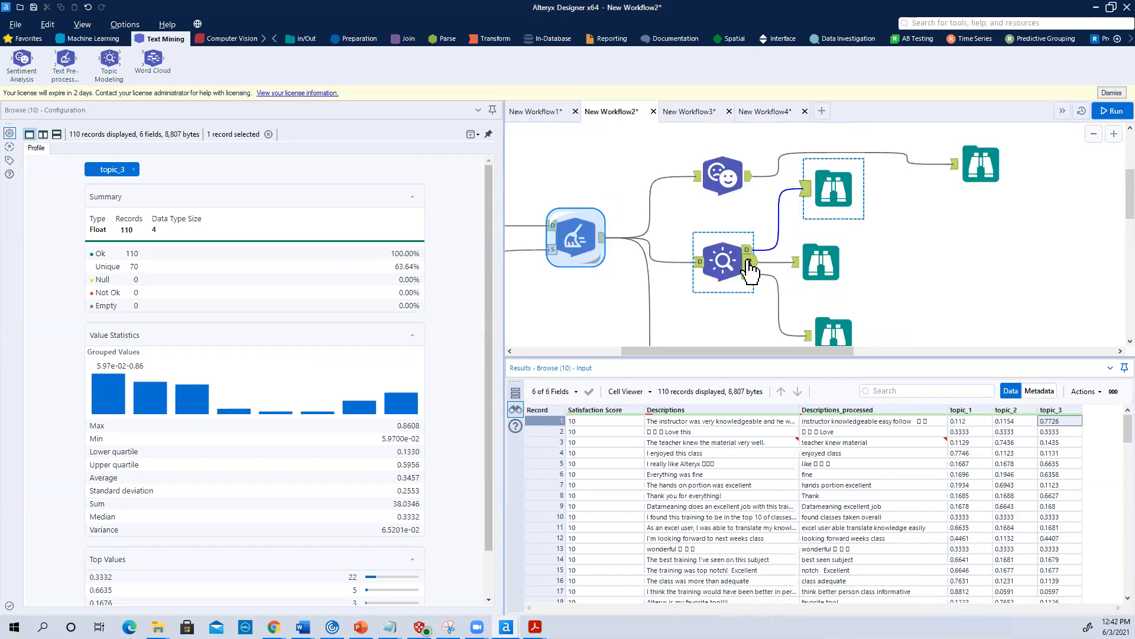
{"action": "left_click", "coordinate": [816, 276]}
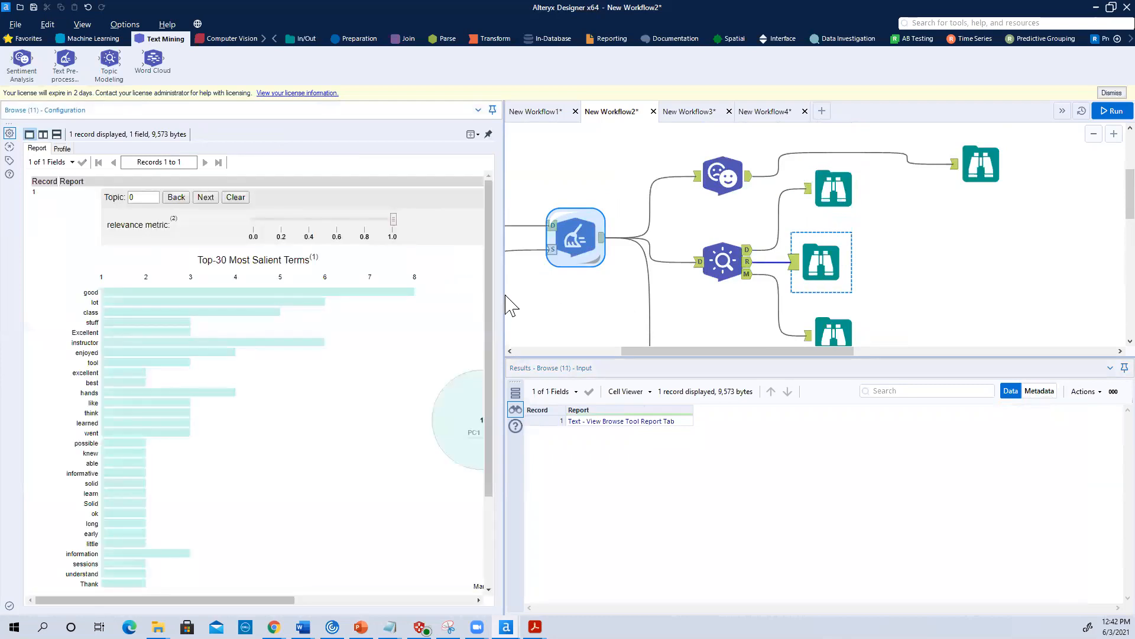
{"action": "left_click_drag", "start_coordinate": [504, 289], "coordinate": [594, 296]}
Look over the report's Top-30 Most Salient Terms chart, Intertopic Distance Map, and term frequency legend.
{"action": "left_click_drag", "start_coordinate": [346, 600], "coordinate": [491, 599]}
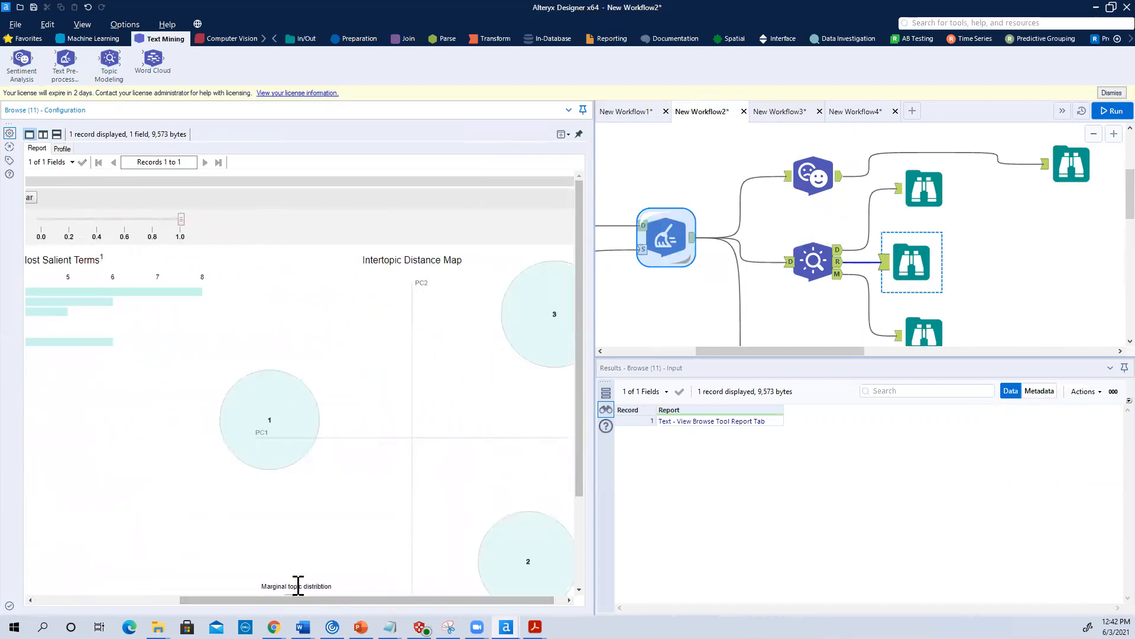
{"action": "left_click_drag", "start_coordinate": [300, 600], "coordinate": [102, 603]}
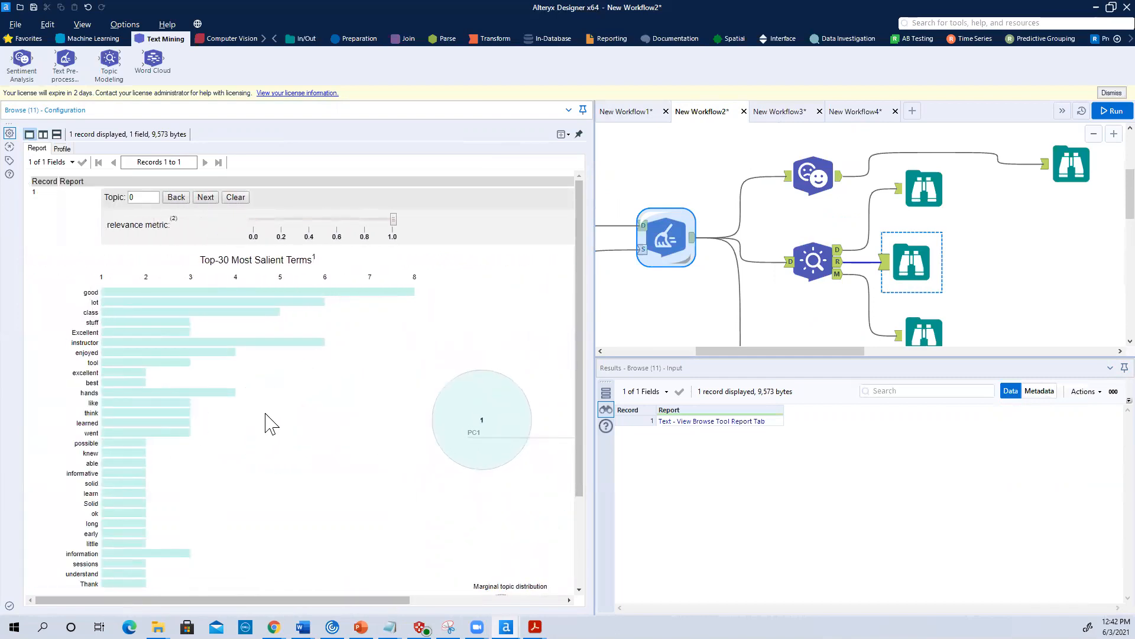
{"action": "scroll", "coordinate": [272, 428], "scroll_direction": "down", "scroll_amount": 1}
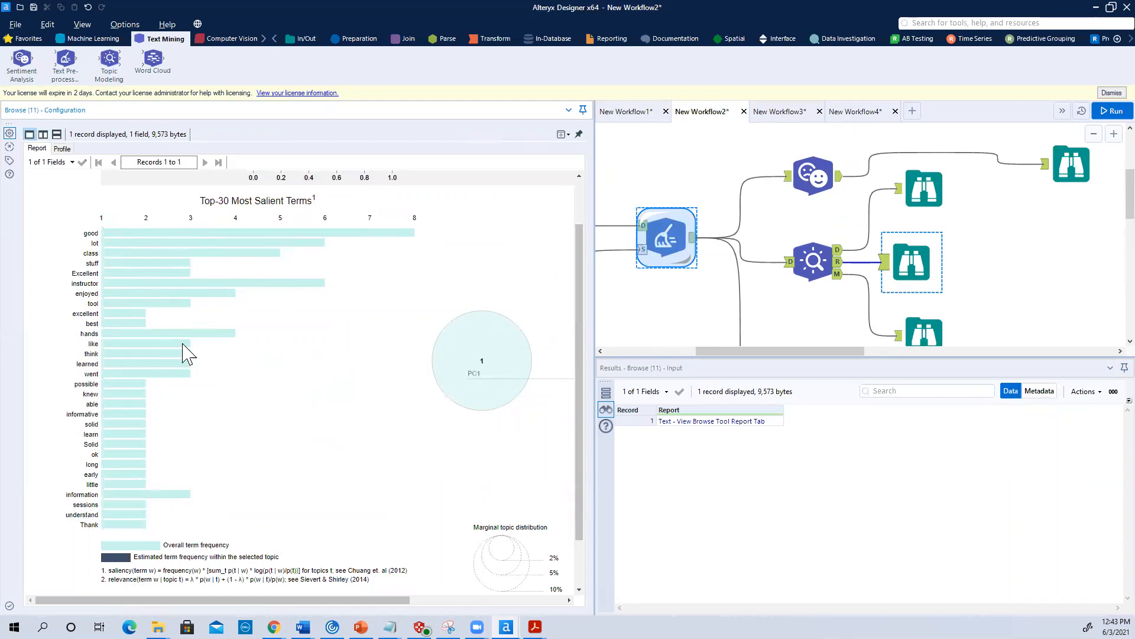
{"action": "mouse_move", "coordinate": [496, 400]}
{"action": "mouse_move", "coordinate": [398, 600]}
{"action": "left_mouse_down"}
{"action": "mouse_move", "coordinate": [501, 600]}
{"action": "mouse_move", "coordinate": [398, 600]}
{"action": "left_mouse_up"}
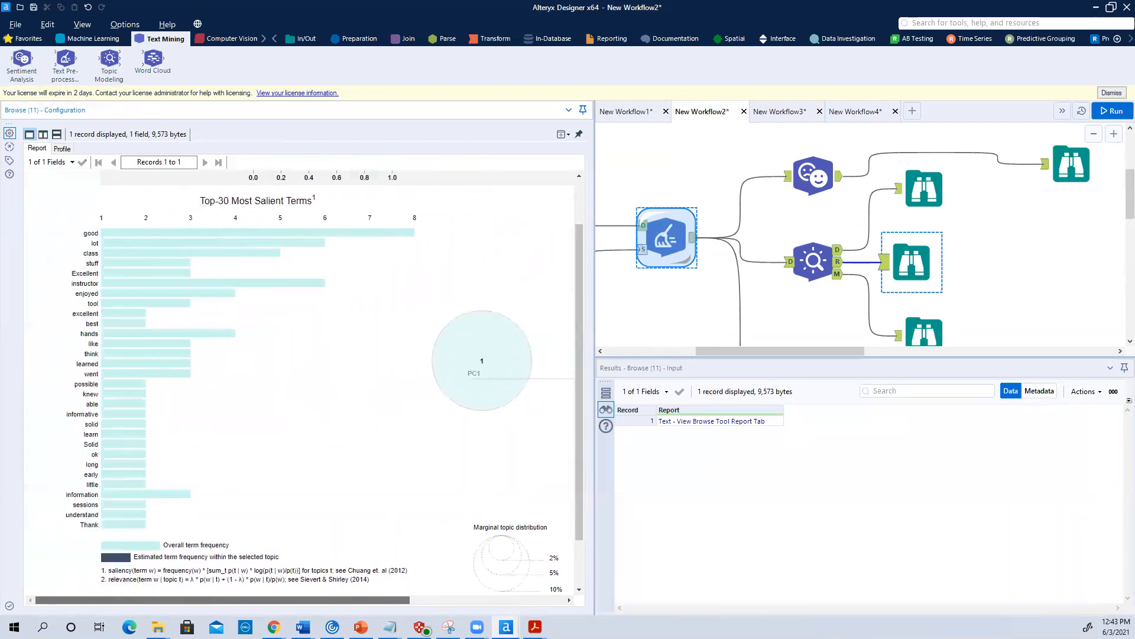
View the most relevant terms of topics 1, 2, and 3 by highlighting their circles in the Intertopic Distance Map.
{"action": "mouse_move", "coordinate": [458, 338]}
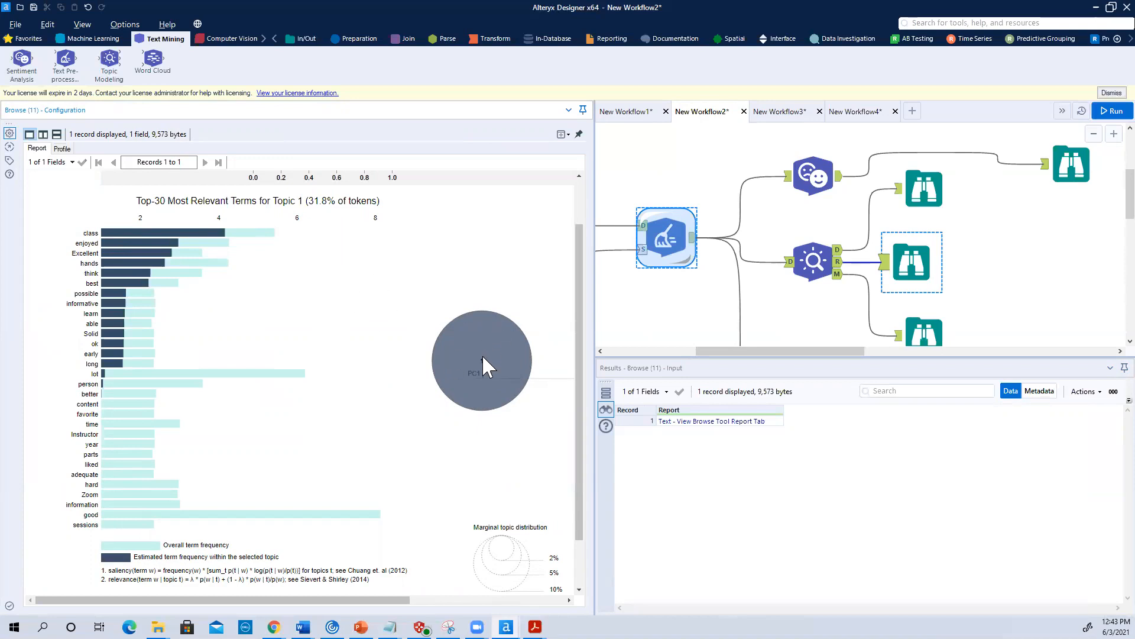
{"action": "left_click_drag", "start_coordinate": [385, 600], "coordinate": [538, 600]}
{"action": "mouse_move", "coordinate": [522, 511]}
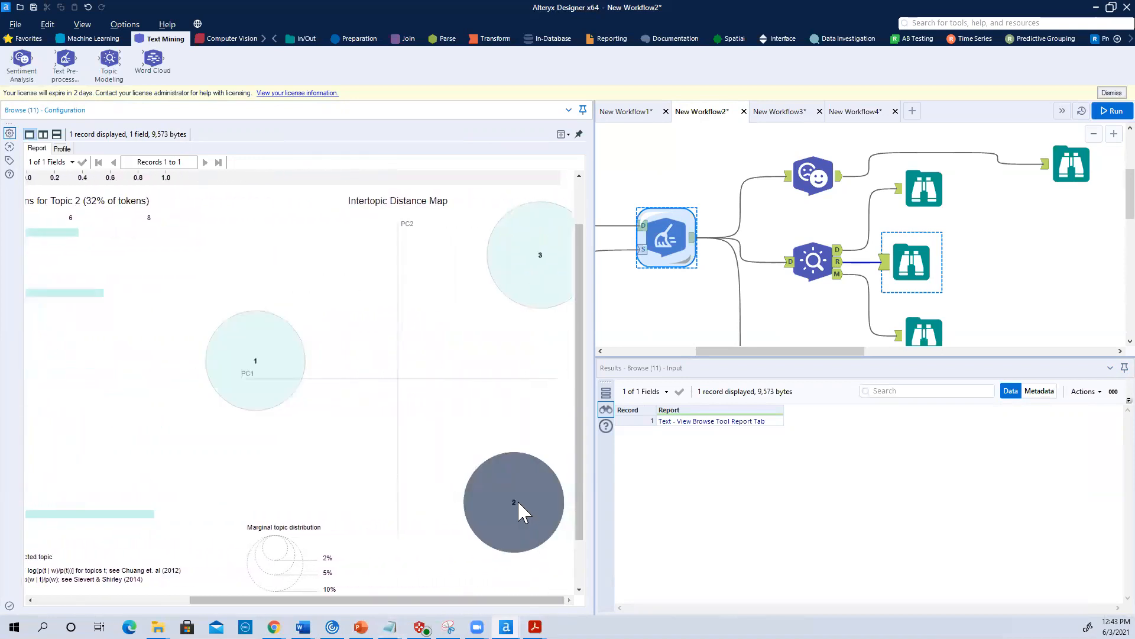
{"action": "left_click_drag", "start_coordinate": [438, 600], "coordinate": [283, 600]}
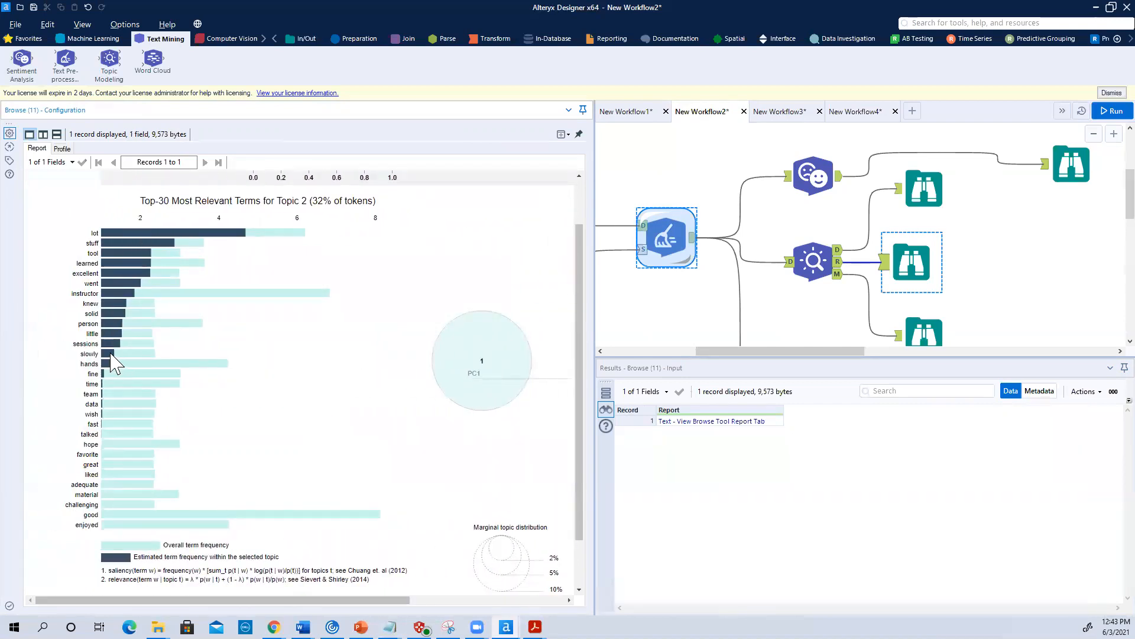
{"action": "left_click_drag", "start_coordinate": [284, 599], "coordinate": [224, 599]}
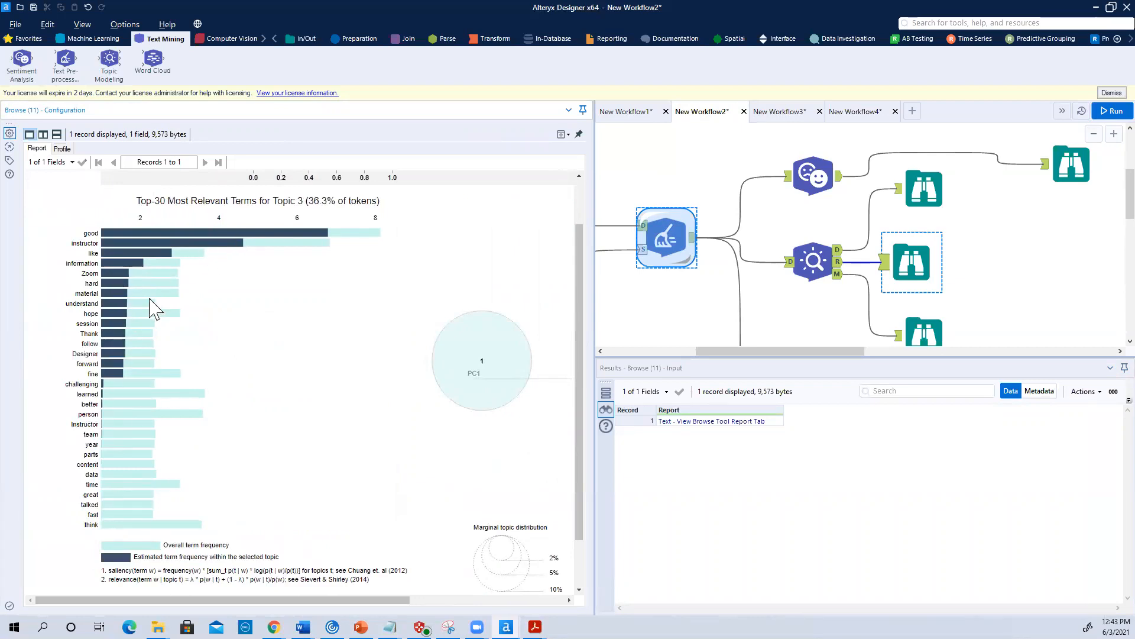
{"action": "mouse_move", "coordinate": [457, 357]}
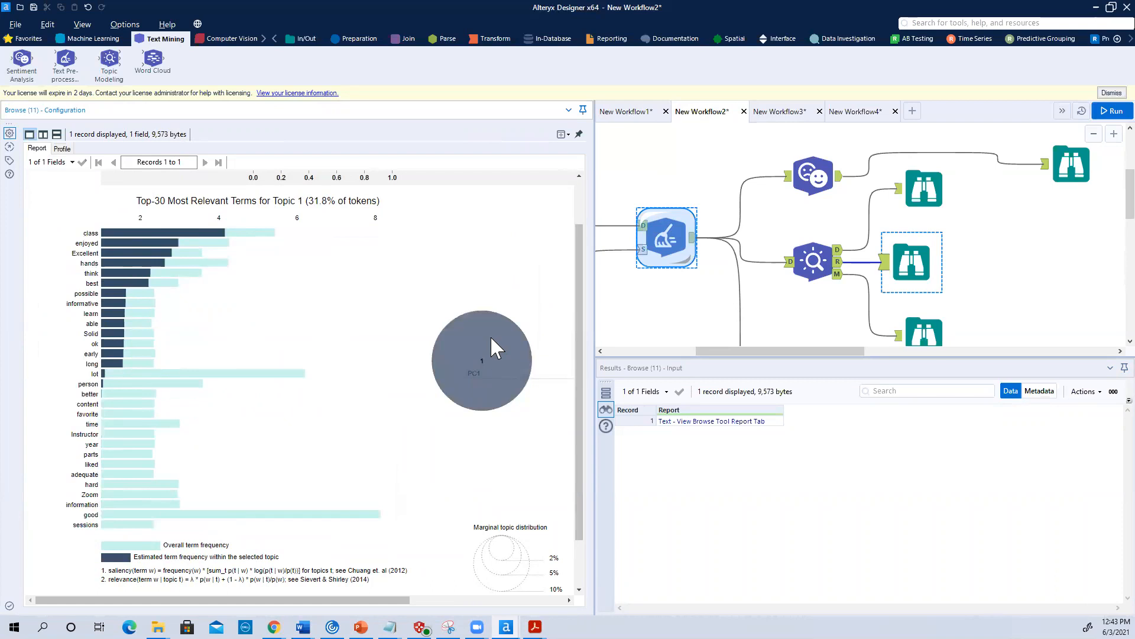
{"action": "mouse_move", "coordinate": [380, 600]}
{"action": "left_mouse_down"}
{"action": "mouse_move", "coordinate": [486, 600]}
{"action": "mouse_move", "coordinate": [381, 599]}
{"action": "left_mouse_up"}
Advance the report's topic selection from topic 1 through topic 2 to topic 3.
{"action": "scroll", "coordinate": [196, 430], "scroll_direction": "up", "scroll_amount": 1}
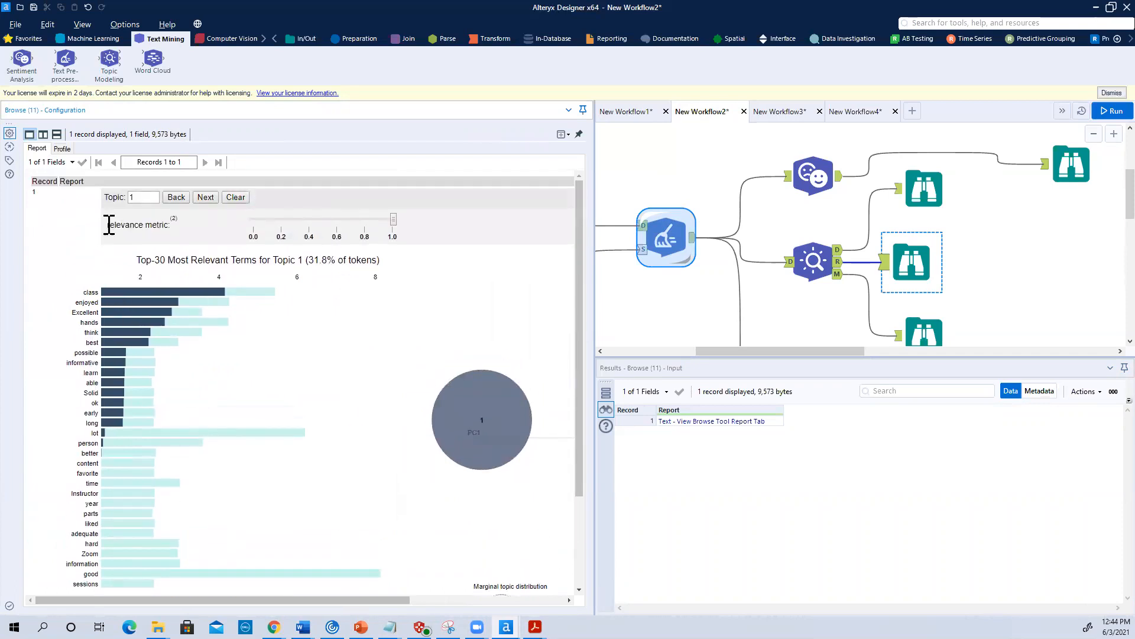
{"action": "left_click", "coordinate": [205, 200]}
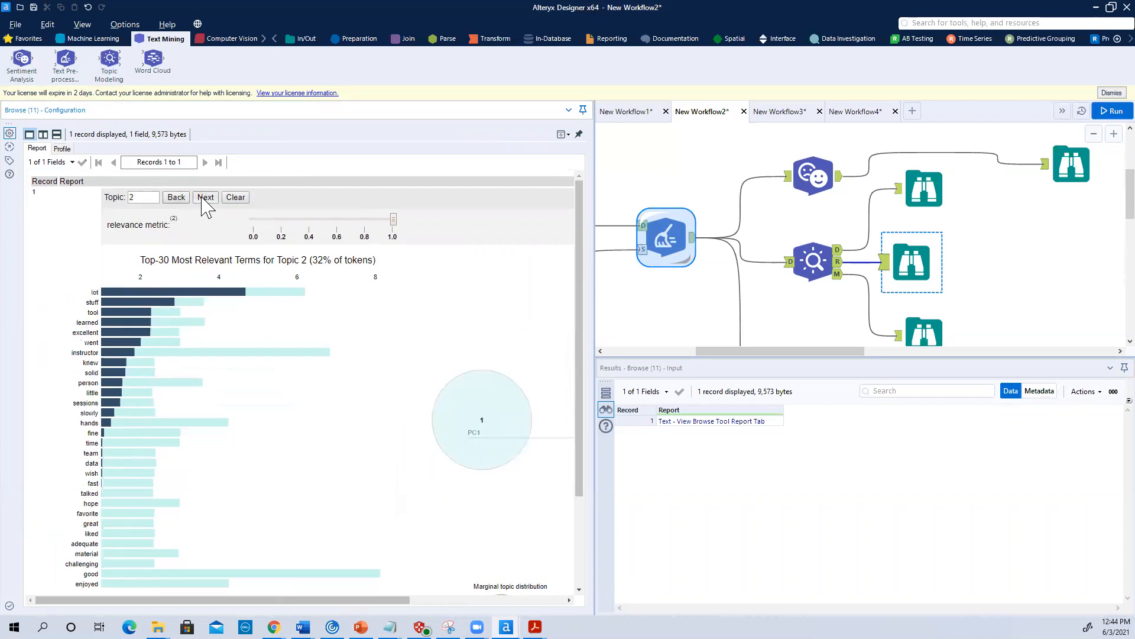
{"action": "left_click", "coordinate": [205, 199]}
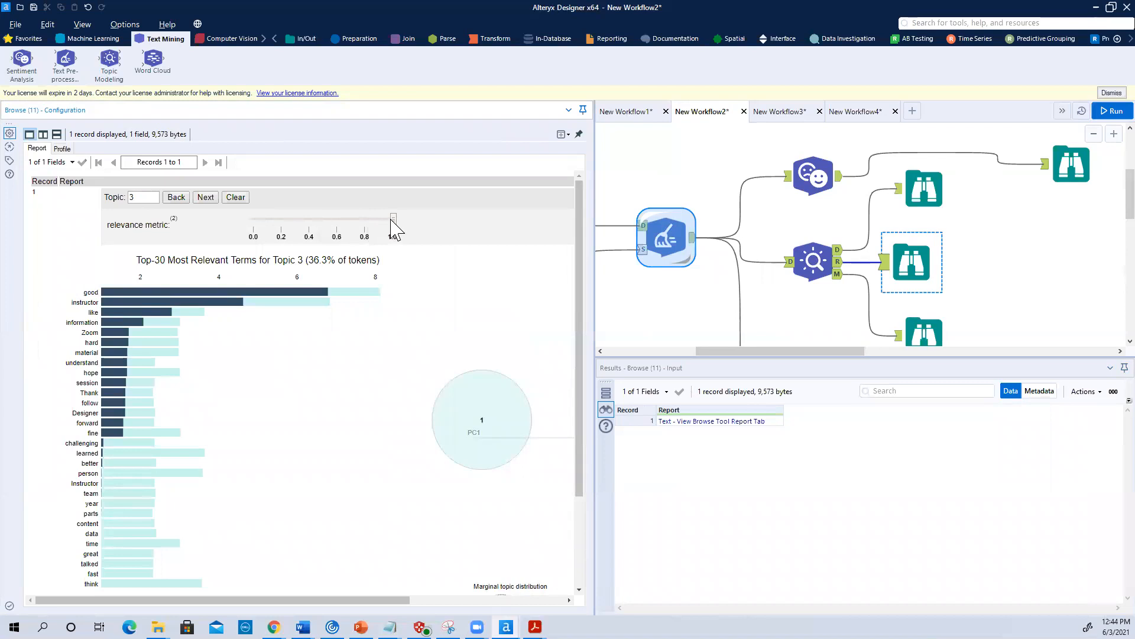
Vary topic 3's relevance metric from 0.0 through 0.4 to about 0.6 and examine how its term ranking changes.
{"action": "left_click_drag", "start_coordinate": [393, 223], "coordinate": [253, 233]}
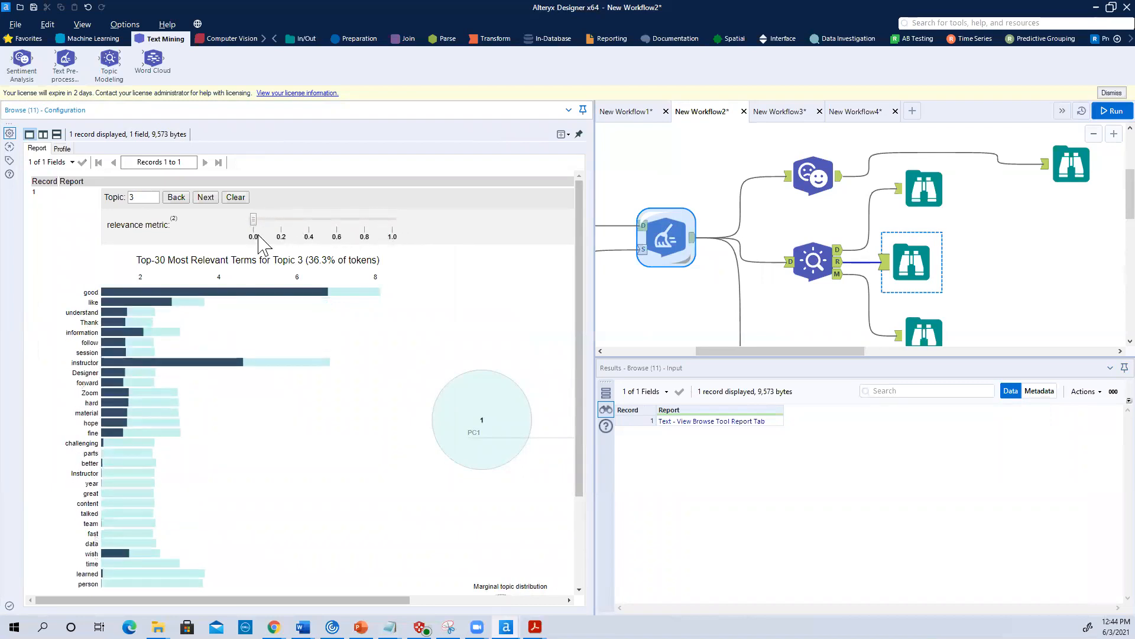
{"action": "mouse_move", "coordinate": [252, 227]}
{"action": "left_mouse_down"}
{"action": "mouse_move", "coordinate": [284, 228]}
{"action": "mouse_move", "coordinate": [250, 230]}
{"action": "left_mouse_up"}
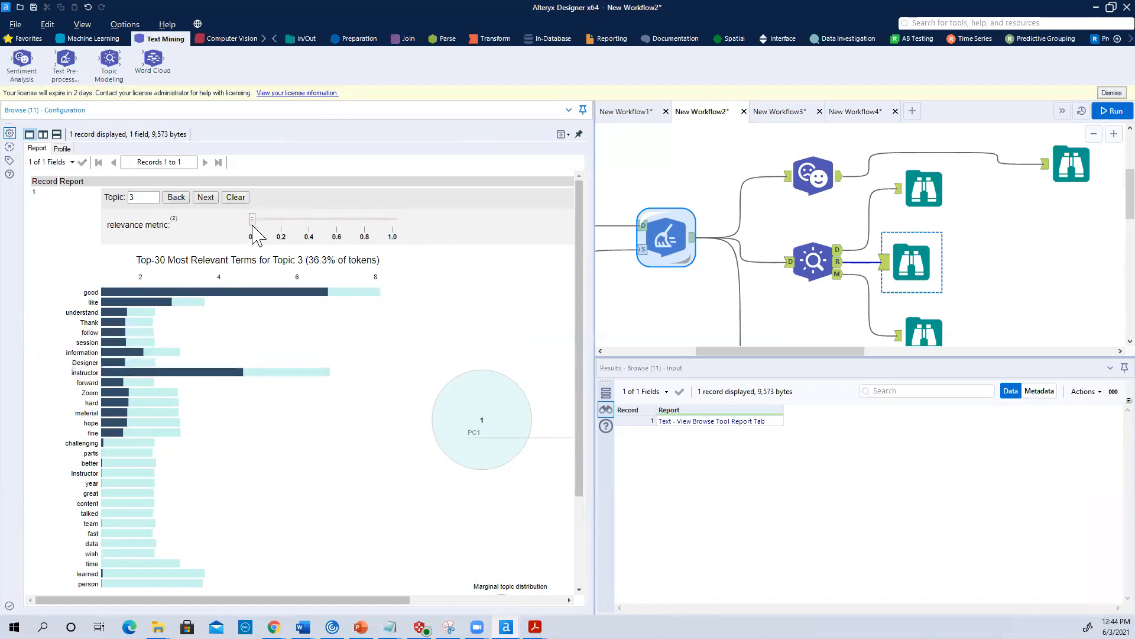
{"action": "left_click_drag", "start_coordinate": [252, 222], "coordinate": [311, 224]}
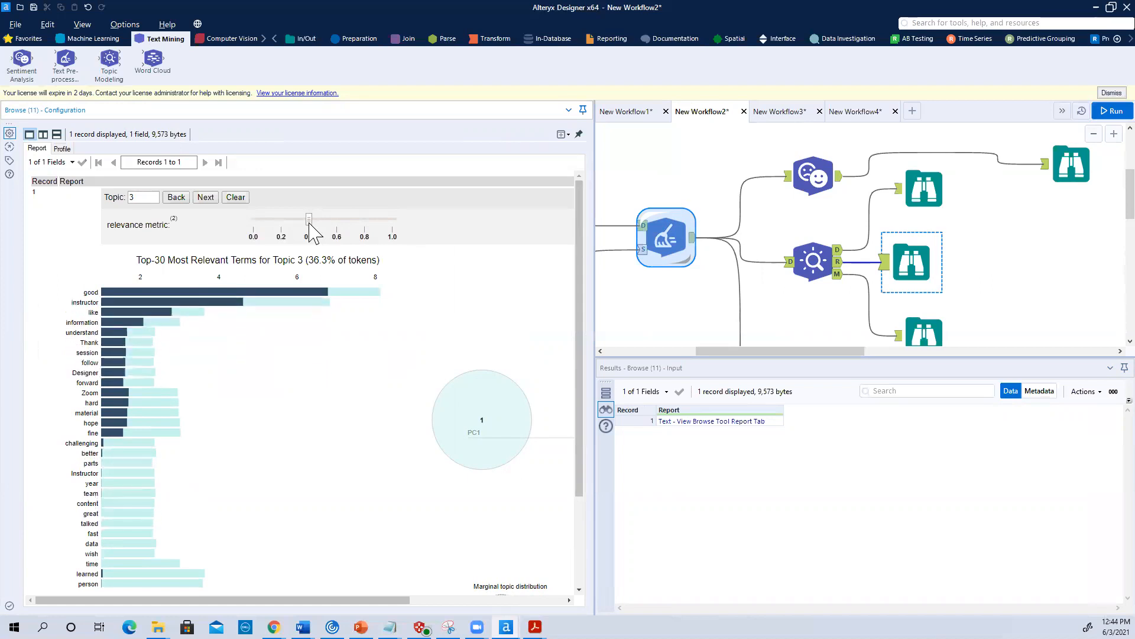
{"action": "left_click_drag", "start_coordinate": [311, 230], "coordinate": [335, 230]}
{"action": "scroll", "coordinate": [254, 398], "scroll_direction": "down", "scroll_amount": 3}
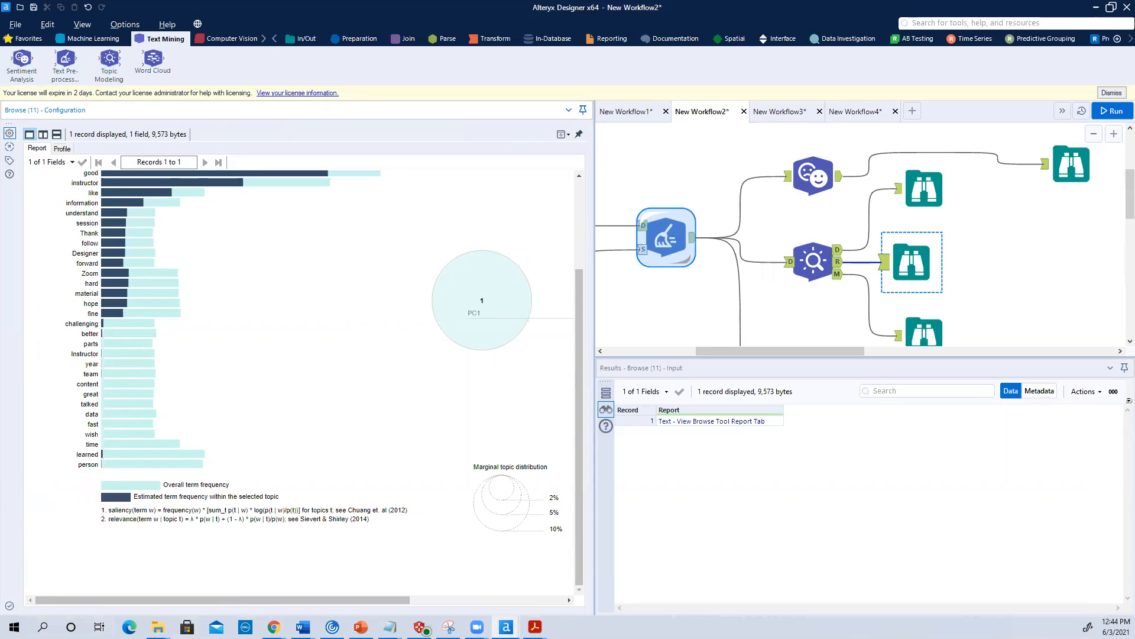
{"action": "scroll", "coordinate": [337, 312], "scroll_direction": "up", "scroll_amount": 3}
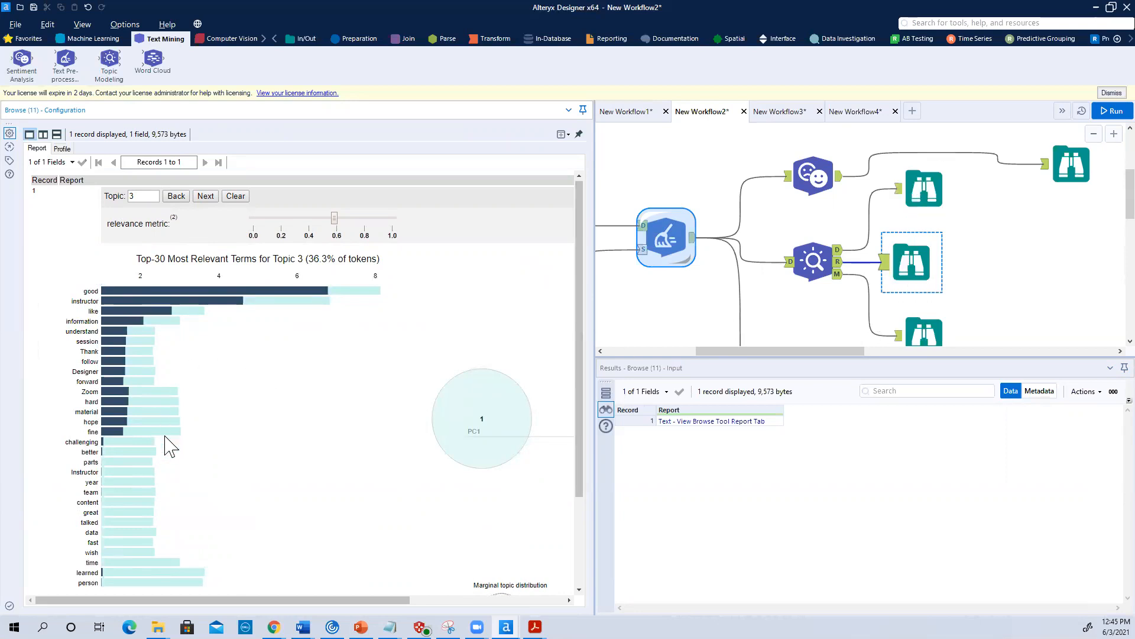
{"action": "scroll", "coordinate": [234, 457], "scroll_direction": "down", "scroll_amount": 3}
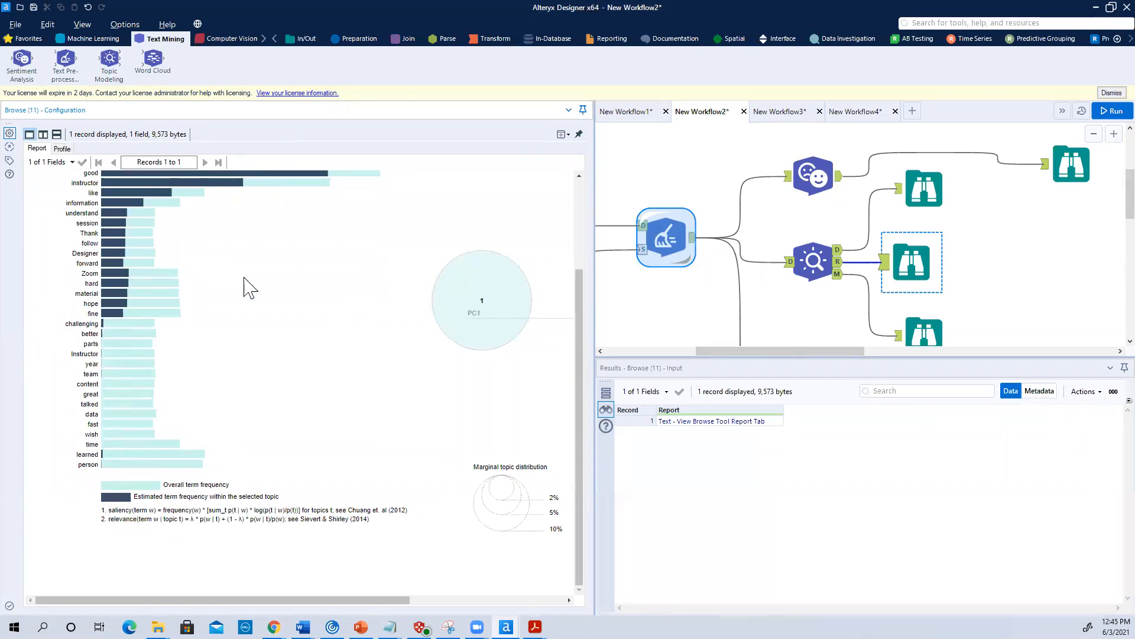
{"action": "scroll", "coordinate": [245, 286], "scroll_direction": "up", "scroll_amount": 2}
Open the Browse results for the lower Topic Modeling tool's Data output and widen the results area to fit all topic columns.
{"action": "scroll", "coordinate": [998, 288], "scroll_direction": "down", "scroll_amount": 5}
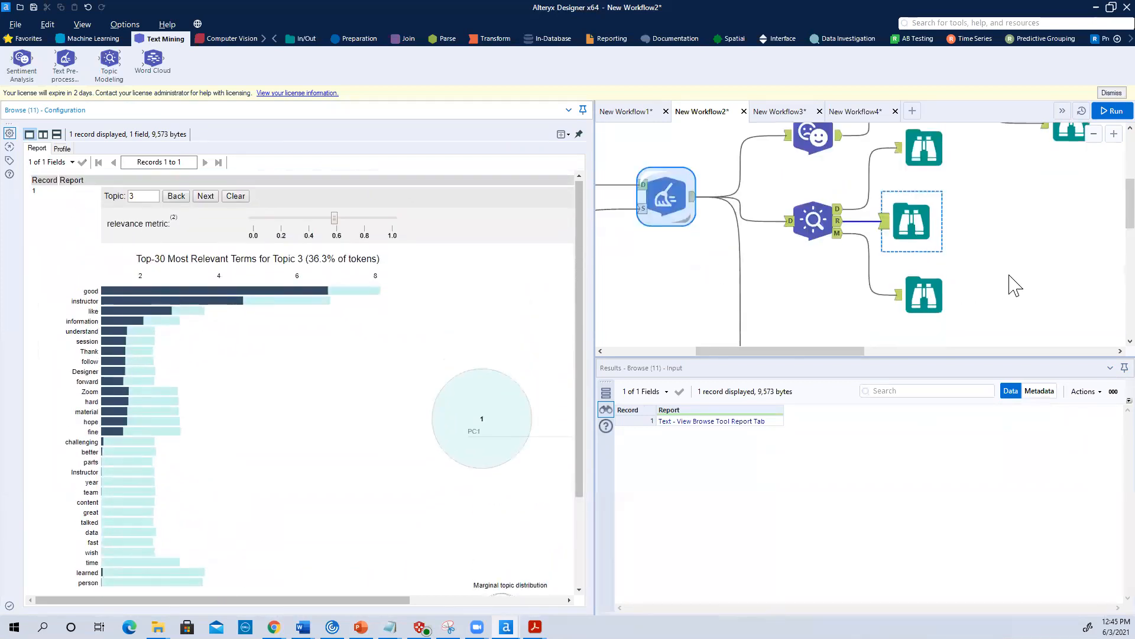
{"action": "left_click", "coordinate": [759, 253]}
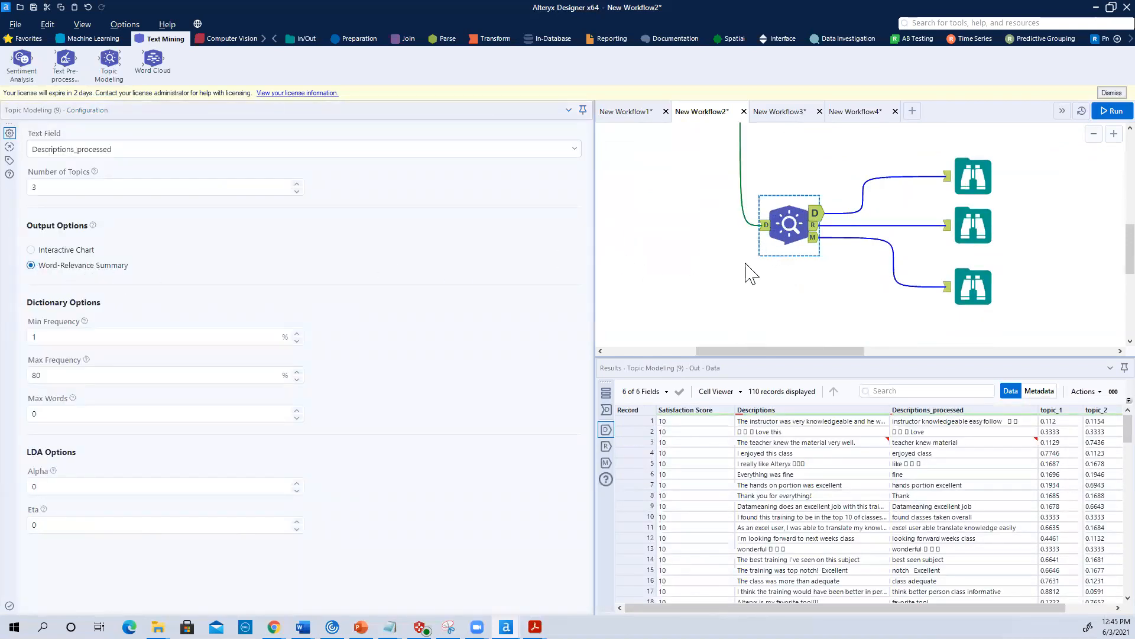
{"action": "left_click", "coordinate": [965, 176]}
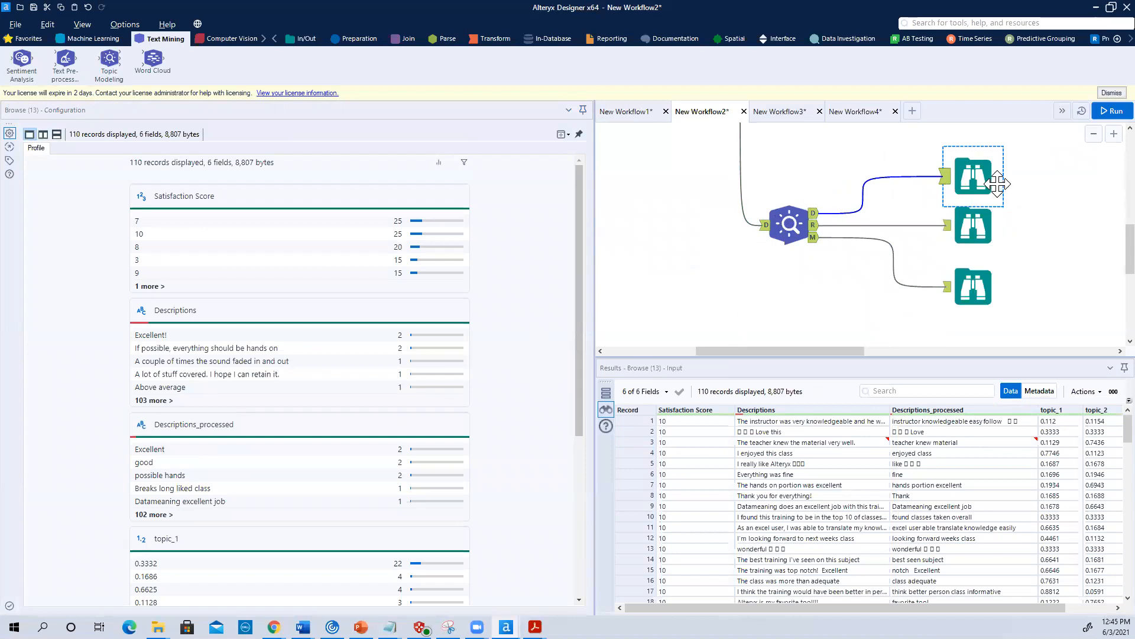
{"action": "left_click_drag", "start_coordinate": [593, 348], "coordinate": [310, 376]}
Open the Browse results for the lower Topic Modeling tool's Report output and compare the relevance of the term "good" across topics.
{"action": "left_click", "coordinate": [682, 307]}
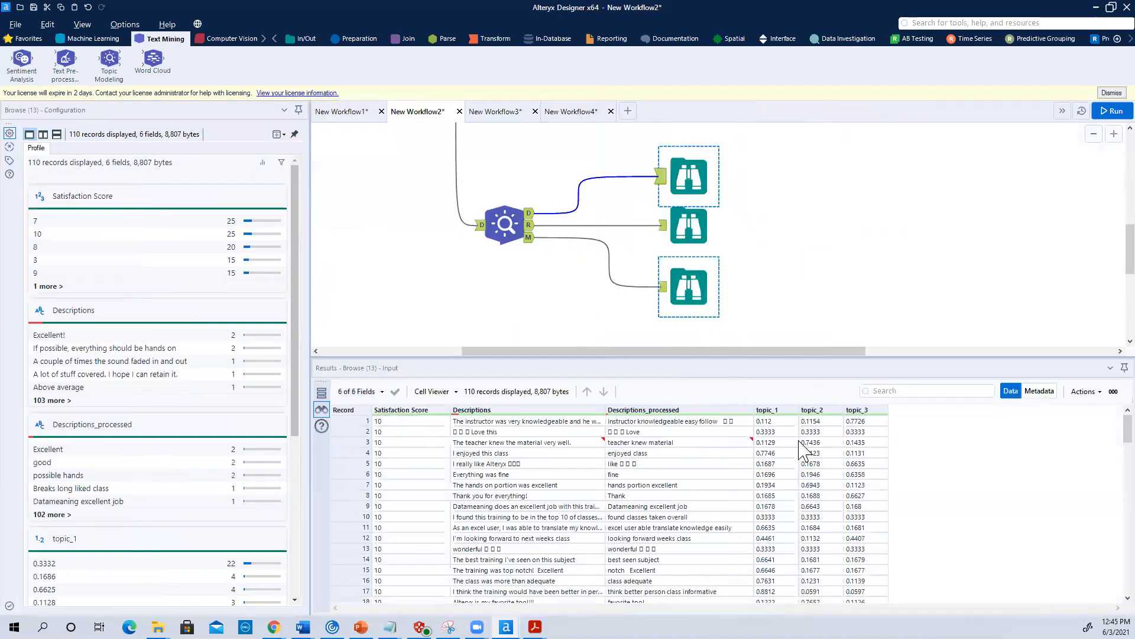
{"action": "left_click", "coordinate": [677, 232]}
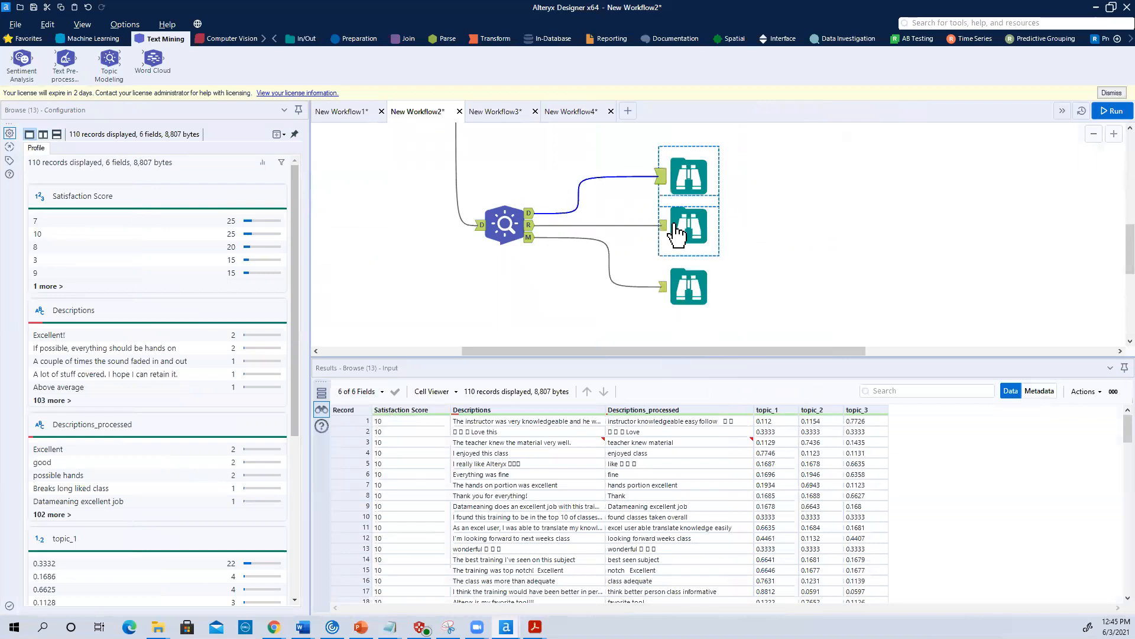
{"action": "left_click", "coordinate": [677, 231]}
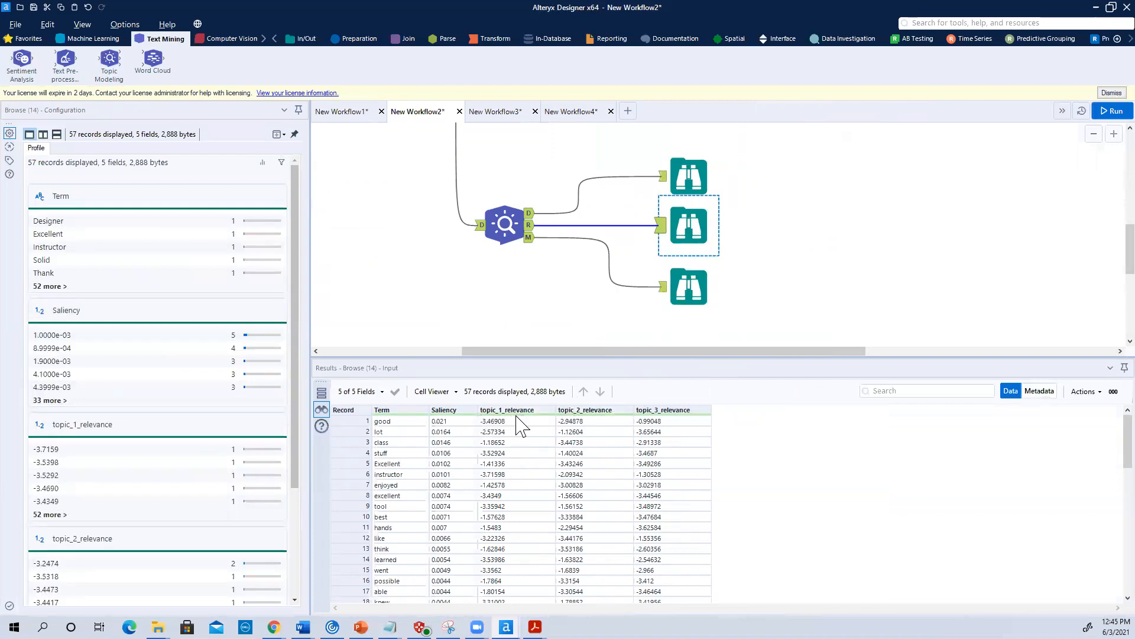
{"action": "left_click", "coordinate": [390, 423]}
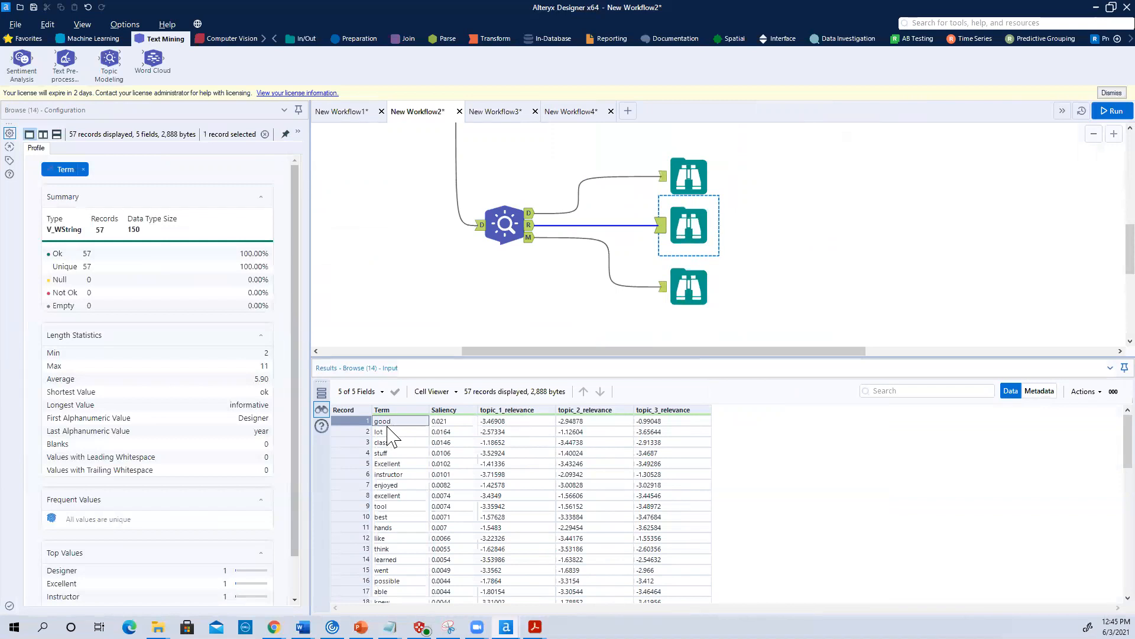
{"action": "left_click", "coordinate": [526, 423]}
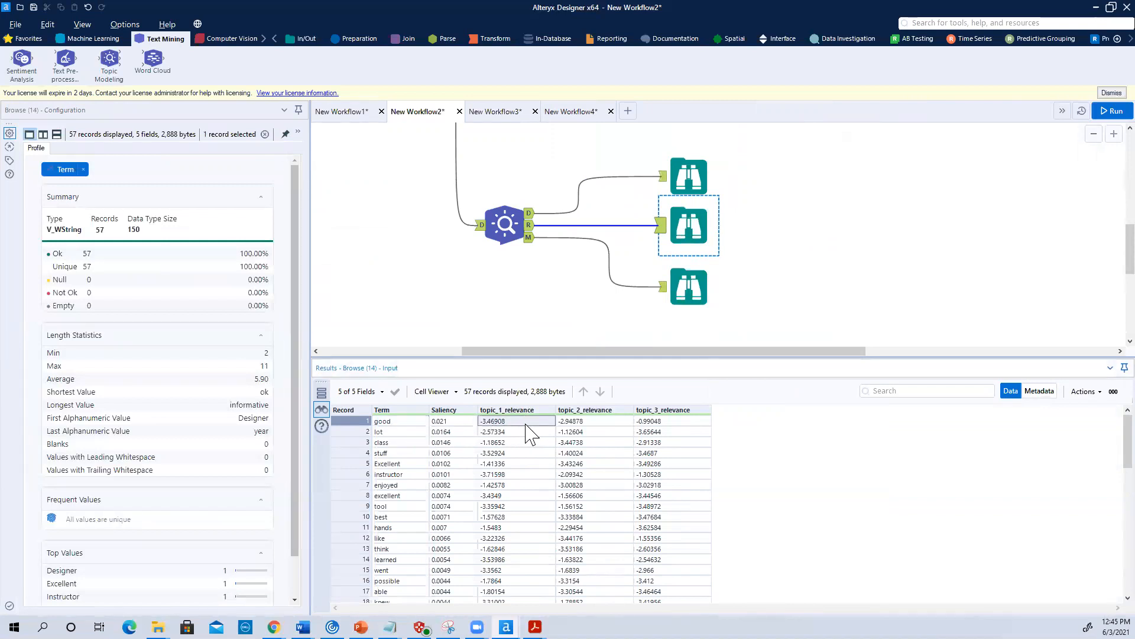
{"action": "left_click", "coordinate": [577, 422]}
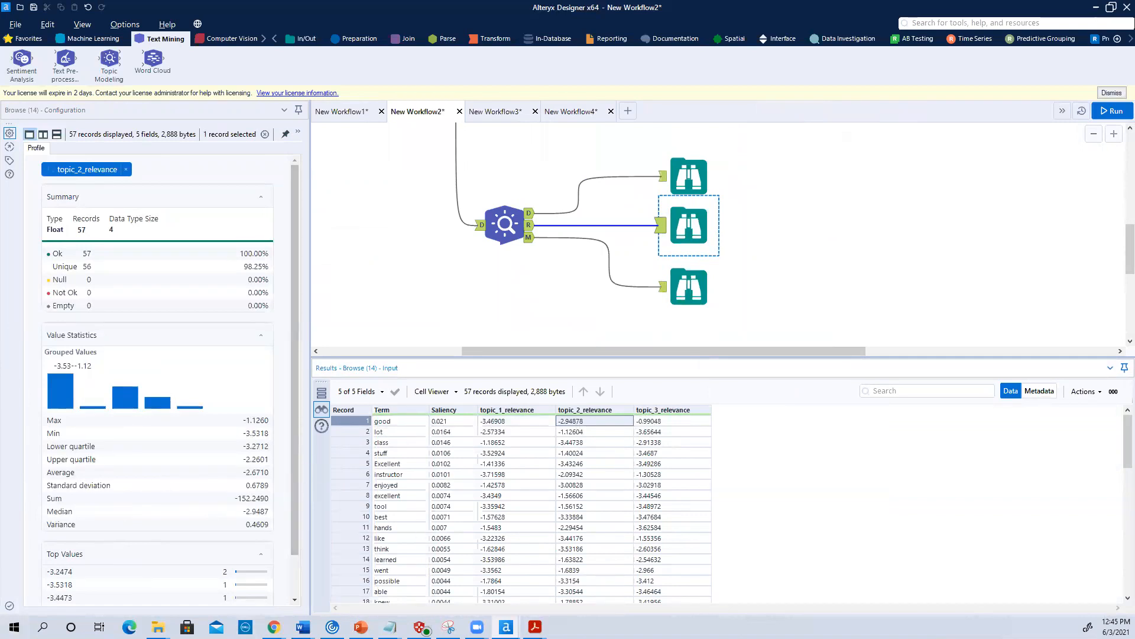
Look through the word-relevance summary and check the topic_1_relevance values for the terms "possible" and "Excellent".
{"action": "key", "text": "alt+Tab"}
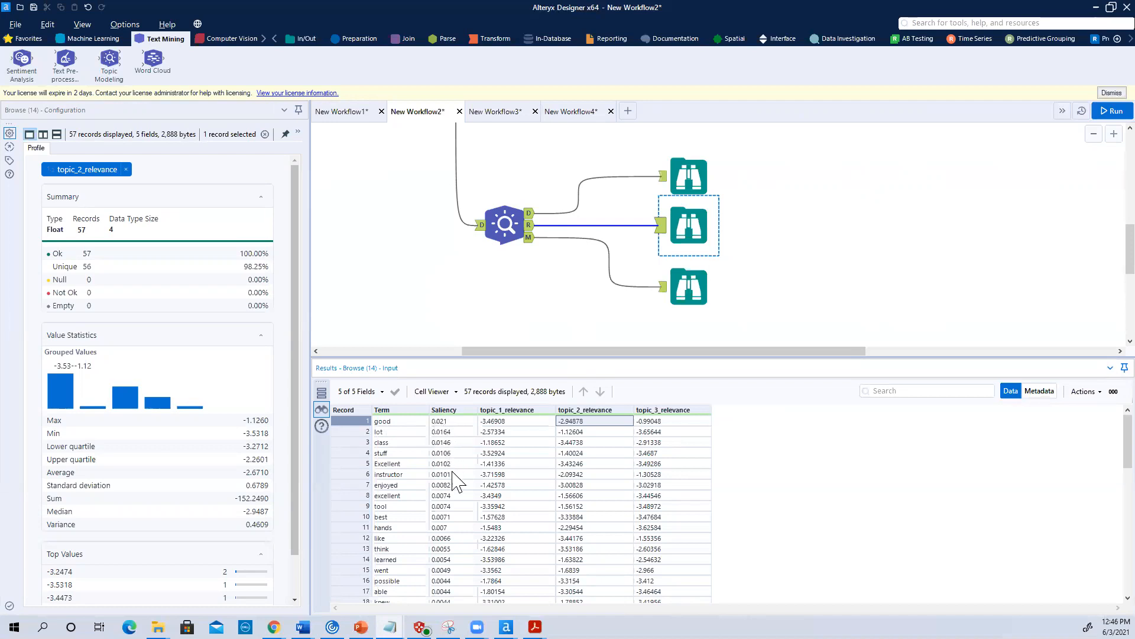
{"action": "scroll", "coordinate": [457, 483], "scroll_direction": "down", "scroll_amount": 1}
{"action": "scroll", "coordinate": [458, 484], "scroll_direction": "down", "scroll_amount": 12}
{"action": "scroll", "coordinate": [457, 484], "scroll_direction": "up", "scroll_amount": 9}
{"action": "scroll", "coordinate": [457, 484], "scroll_direction": "up", "scroll_amount": 6}
{"action": "left_click", "coordinate": [496, 581]}
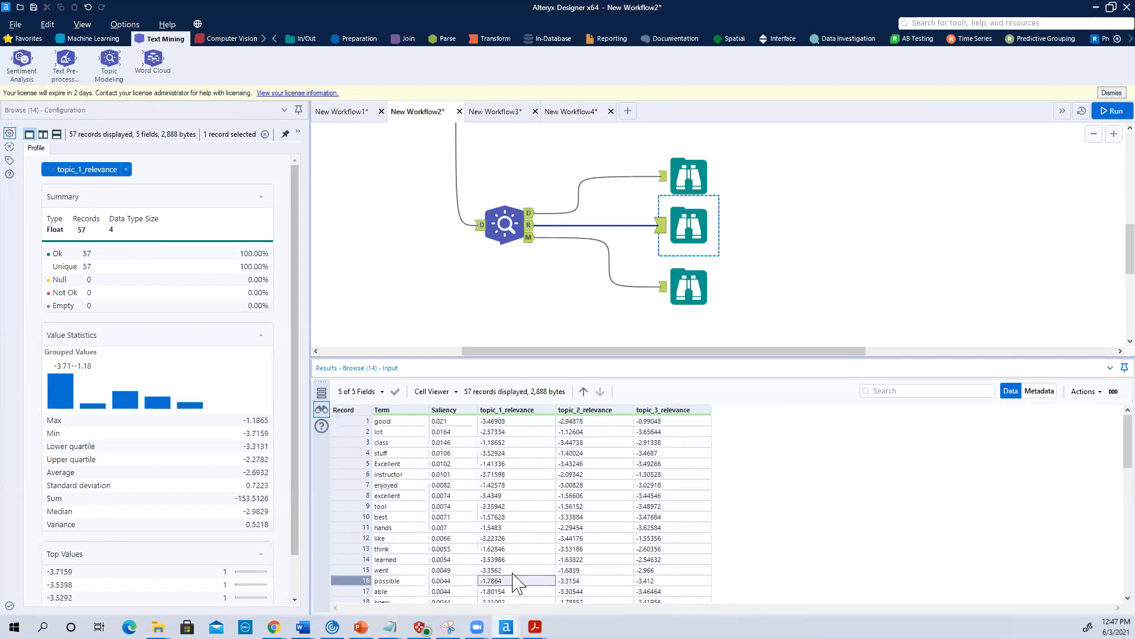
{"action": "left_click", "coordinate": [493, 463]}
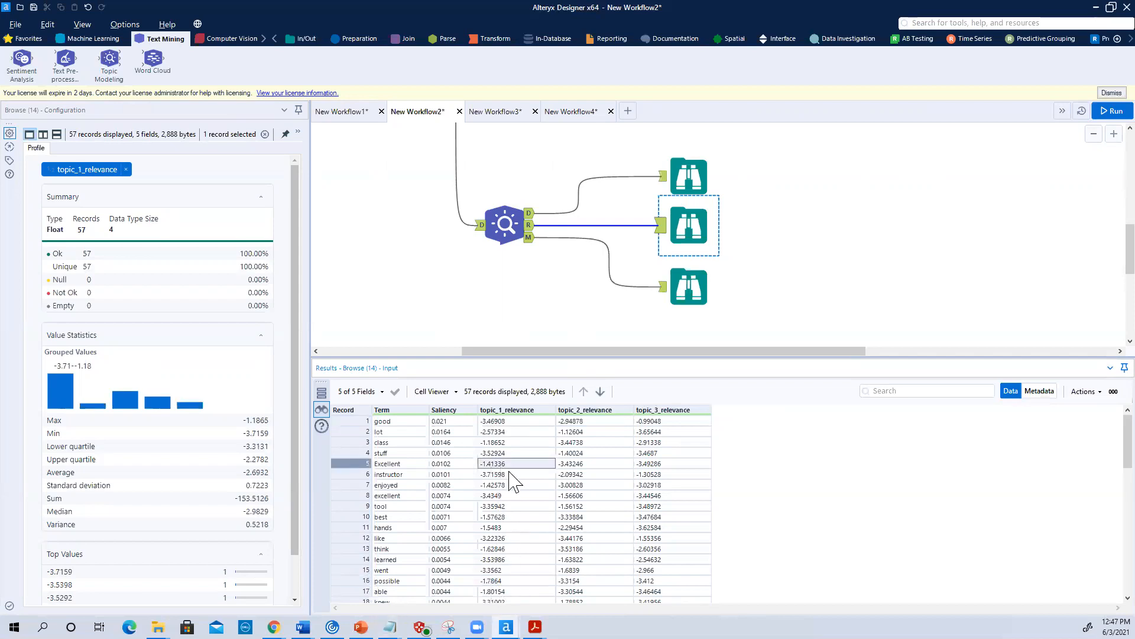
Look through the terms of the word-relevance summary and check the topic_2_relevance value for the term "lot".
{"action": "scroll", "coordinate": [503, 476], "scroll_direction": "down", "scroll_amount": 5}
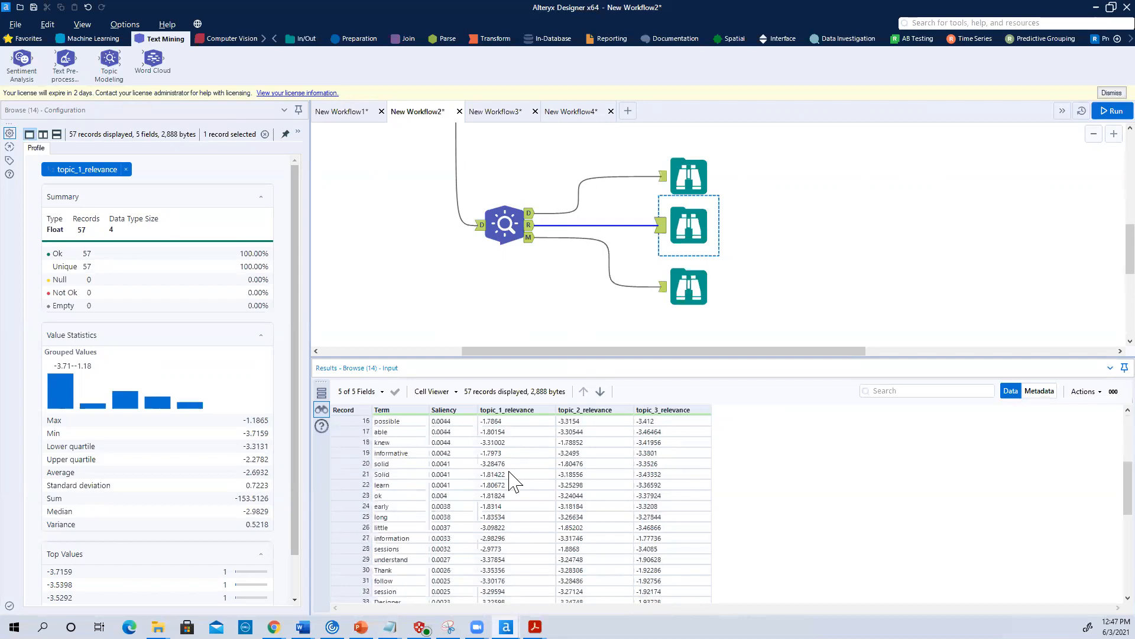
{"action": "scroll", "coordinate": [509, 471], "scroll_direction": "up", "scroll_amount": 5}
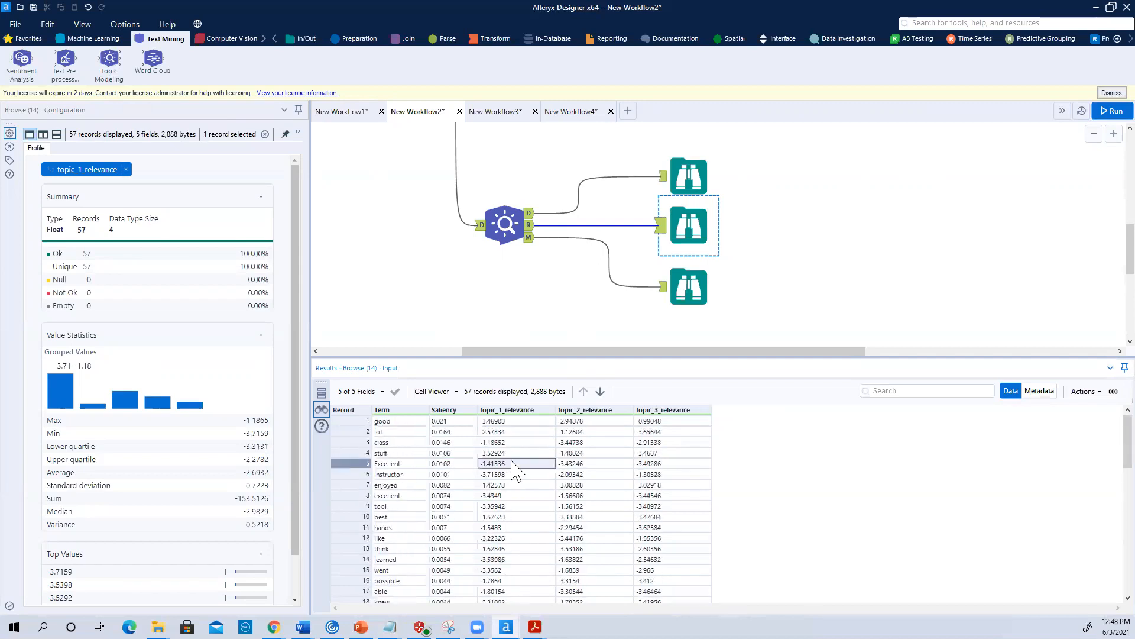
{"action": "left_click", "coordinate": [589, 432]}
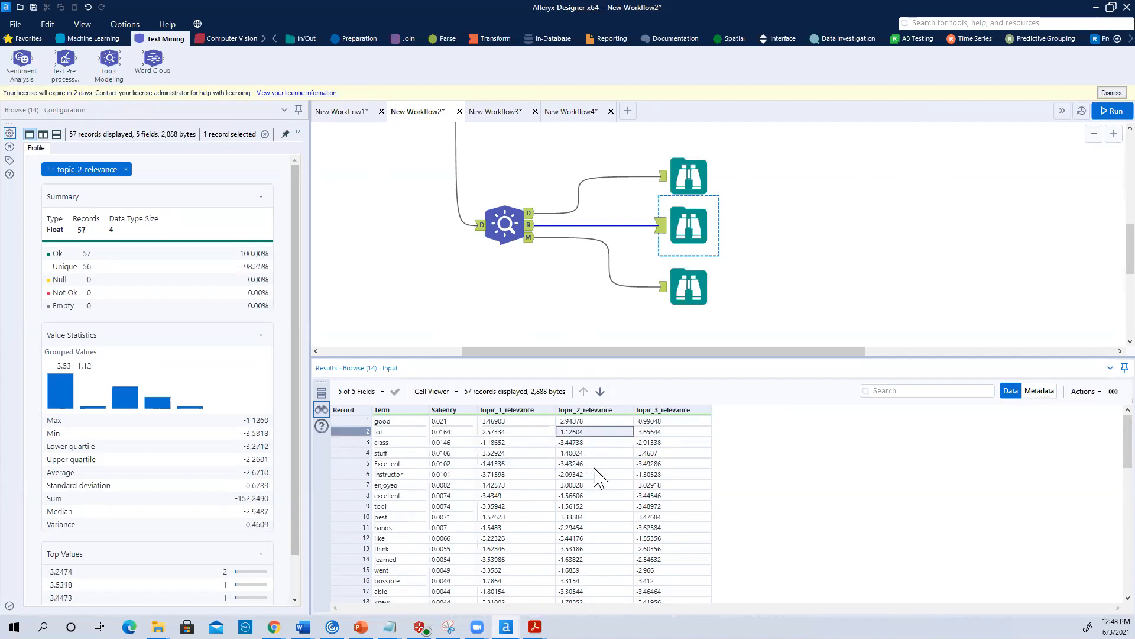
Compare the Browse results of the Topic Modeling tool's Data and Report outputs and open the tool's configuration.
{"action": "left_click", "coordinate": [674, 187]}
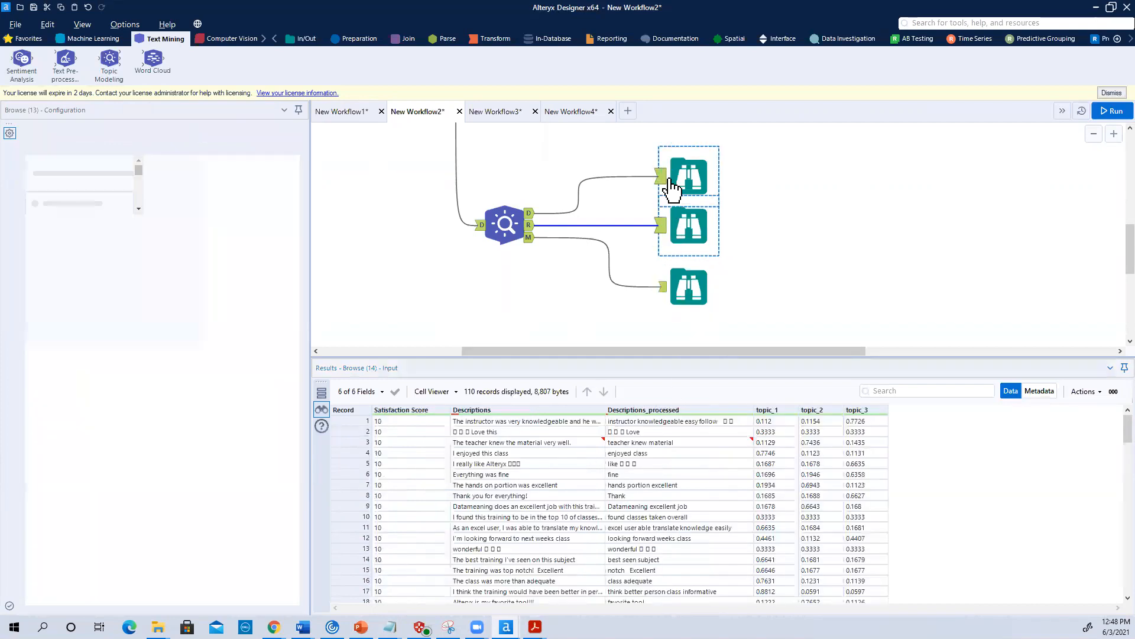
{"action": "left_click", "coordinate": [686, 229]}
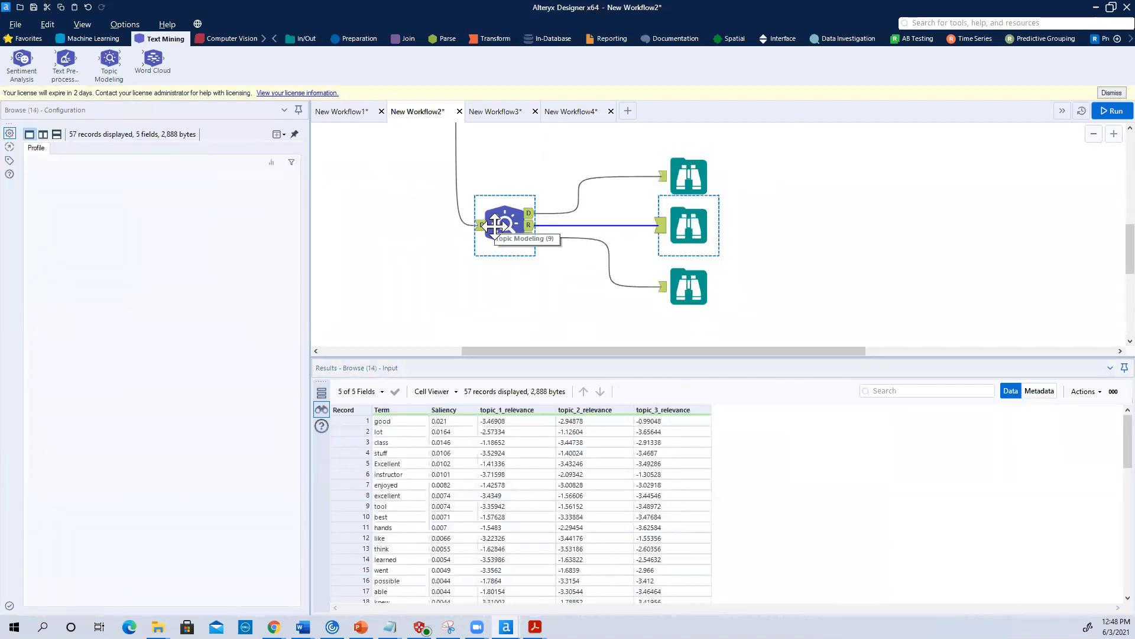
{"action": "left_click", "coordinate": [497, 226]}
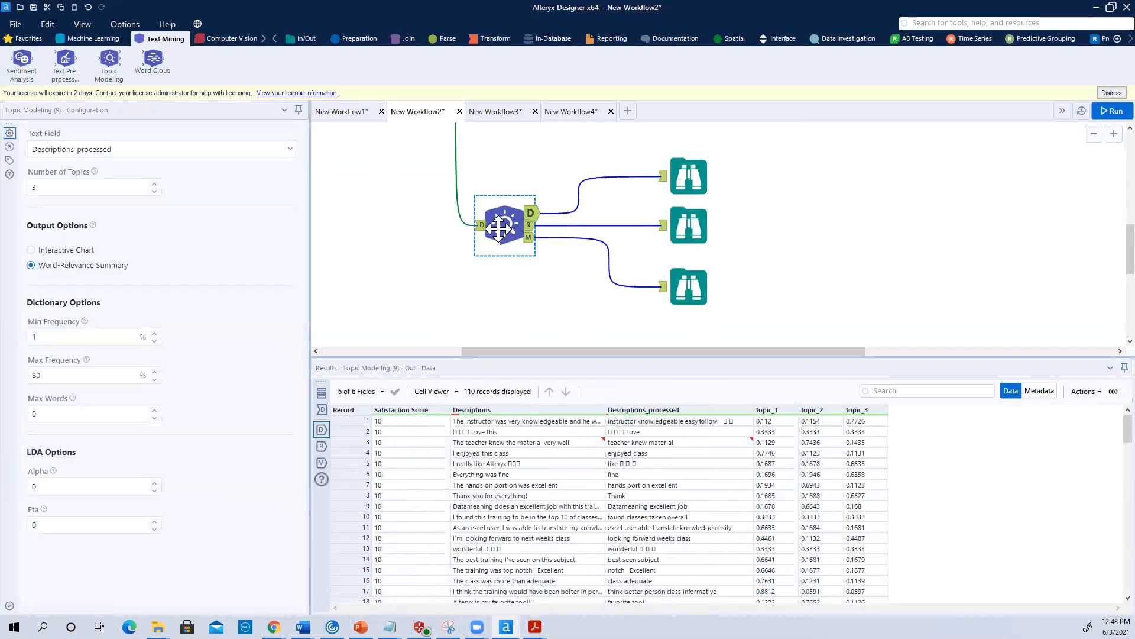
In New Workflow3, enlarge the canvas area and paste the two copied customer retention Input Data tools below the Data Meaning banner.
{"action": "left_click", "coordinate": [492, 113]}
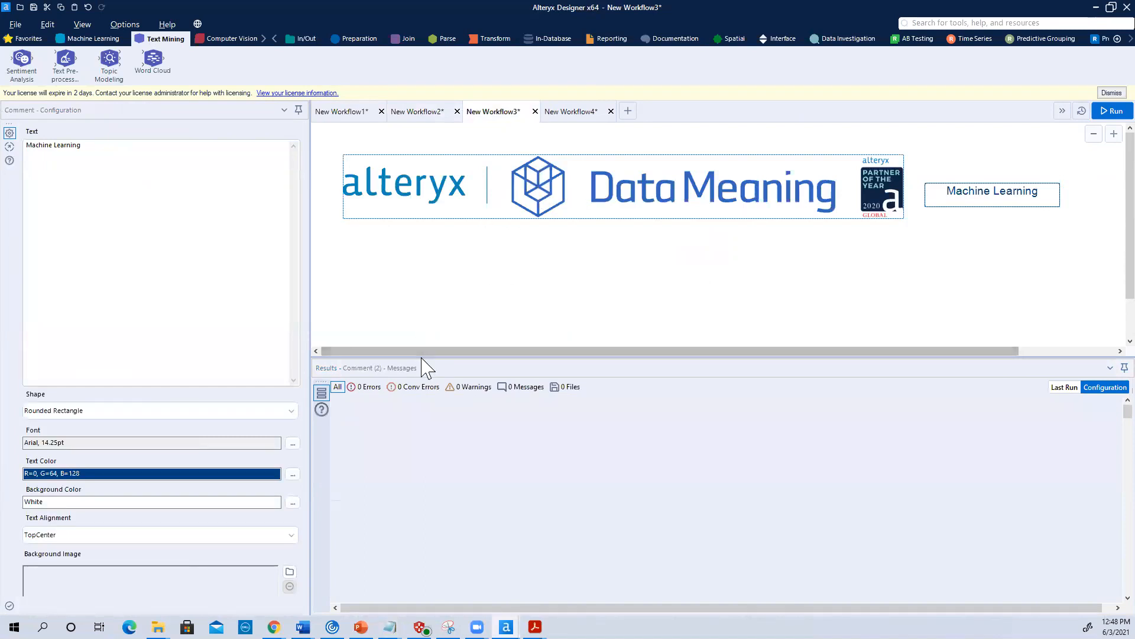
{"action": "left_click_drag", "start_coordinate": [418, 358], "coordinate": [413, 421]}
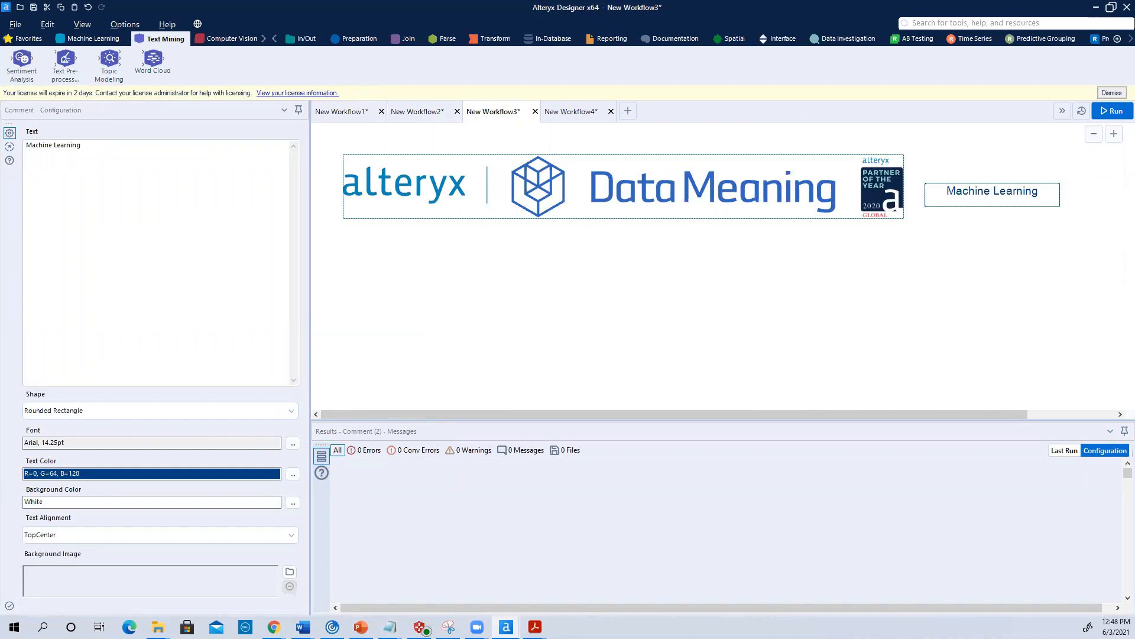
{"action": "right_click", "coordinate": [356, 274]}
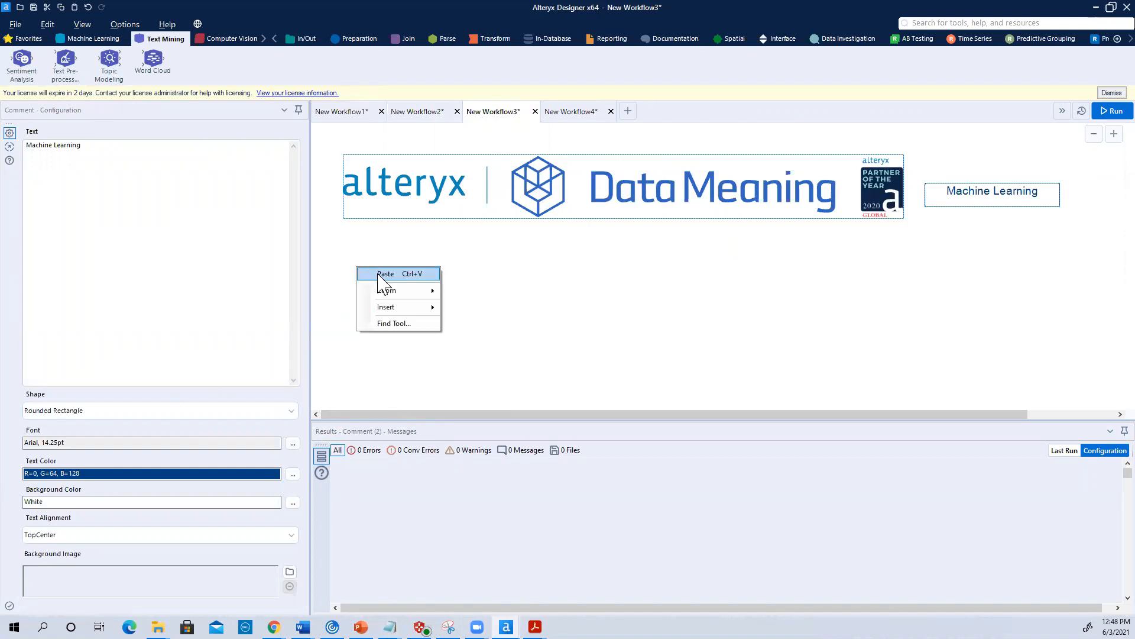
{"action": "left_click", "coordinate": [363, 317]}
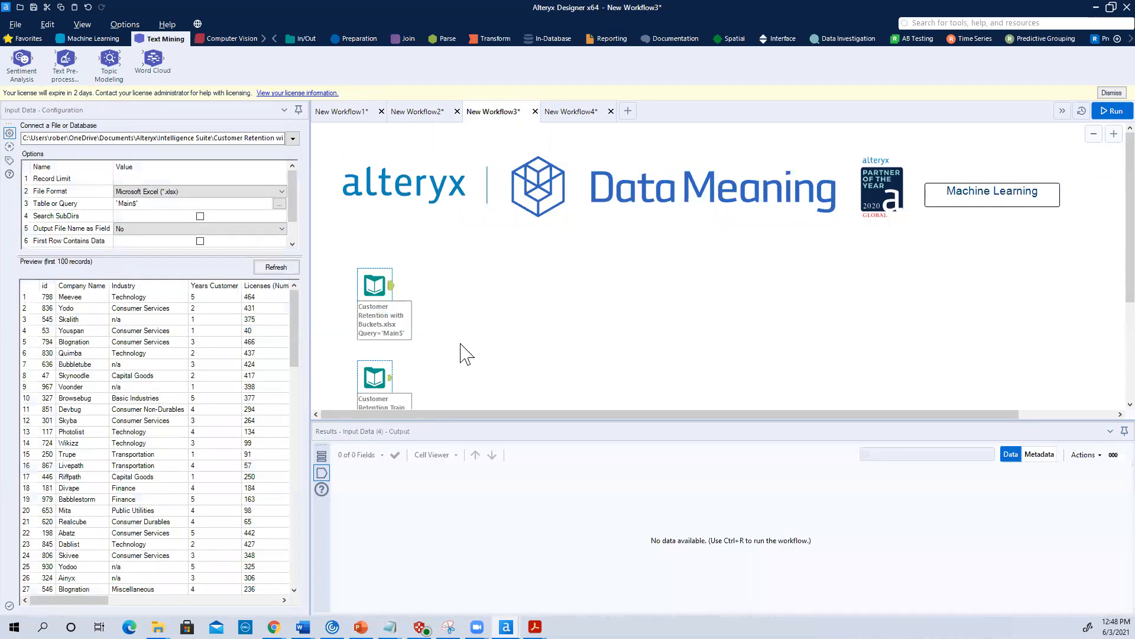
{"action": "scroll", "coordinate": [461, 344], "scroll_direction": "down", "scroll_amount": 1}
{"action": "left_click_drag", "start_coordinate": [375, 317], "coordinate": [364, 330]}
{"action": "left_click", "coordinate": [451, 317]}
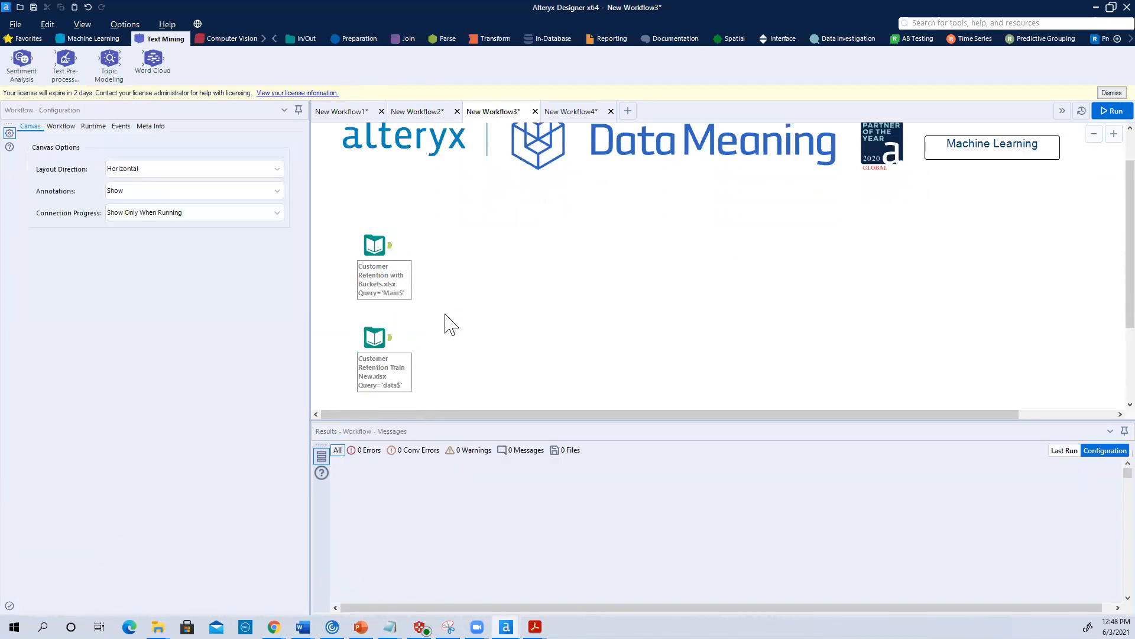
Add an Assisted Modeling tool fed by the Customer Retention Train New.xlsx input and run the workflow.
{"action": "left_click", "coordinate": [89, 40]}
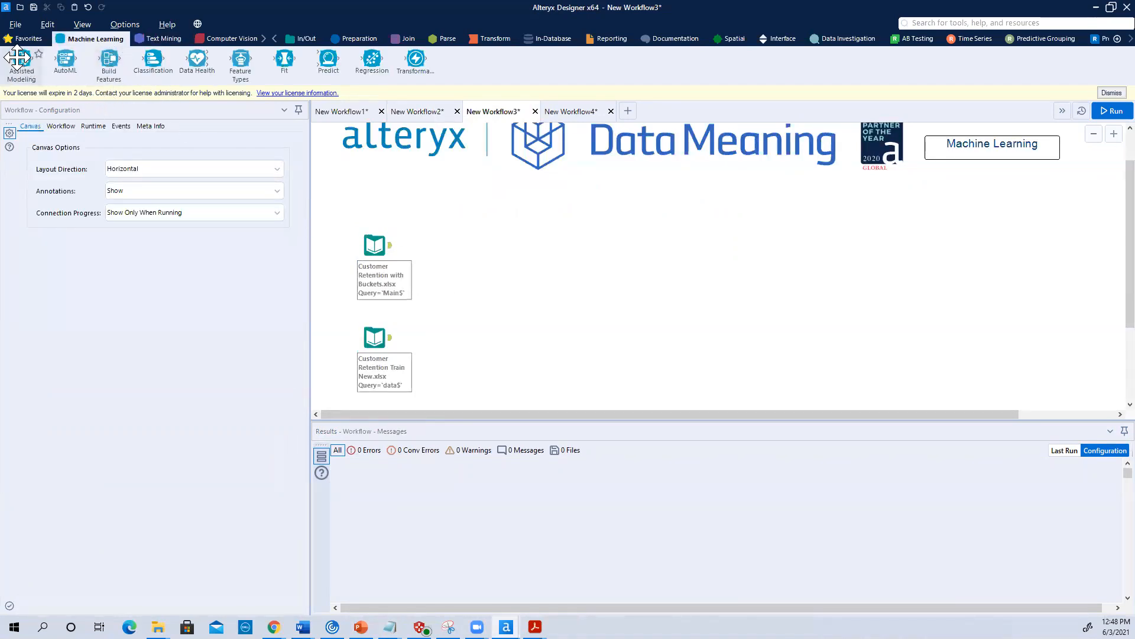
{"action": "left_click_drag", "start_coordinate": [19, 59], "coordinate": [495, 337]}
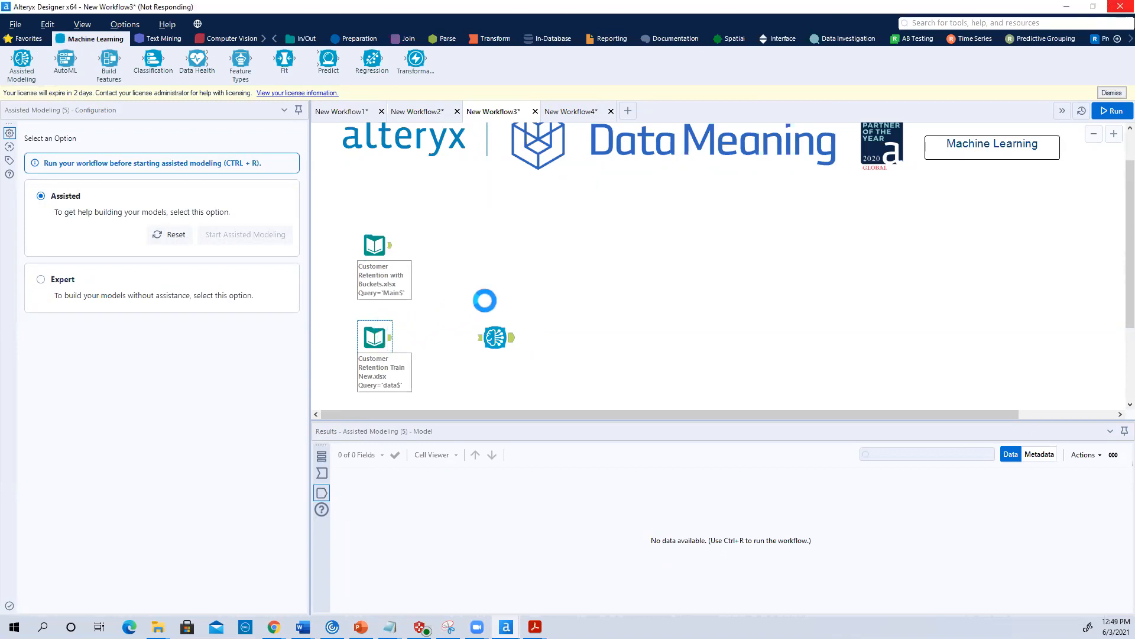
{"action": "left_click_drag", "start_coordinate": [391, 344], "coordinate": [506, 343]}
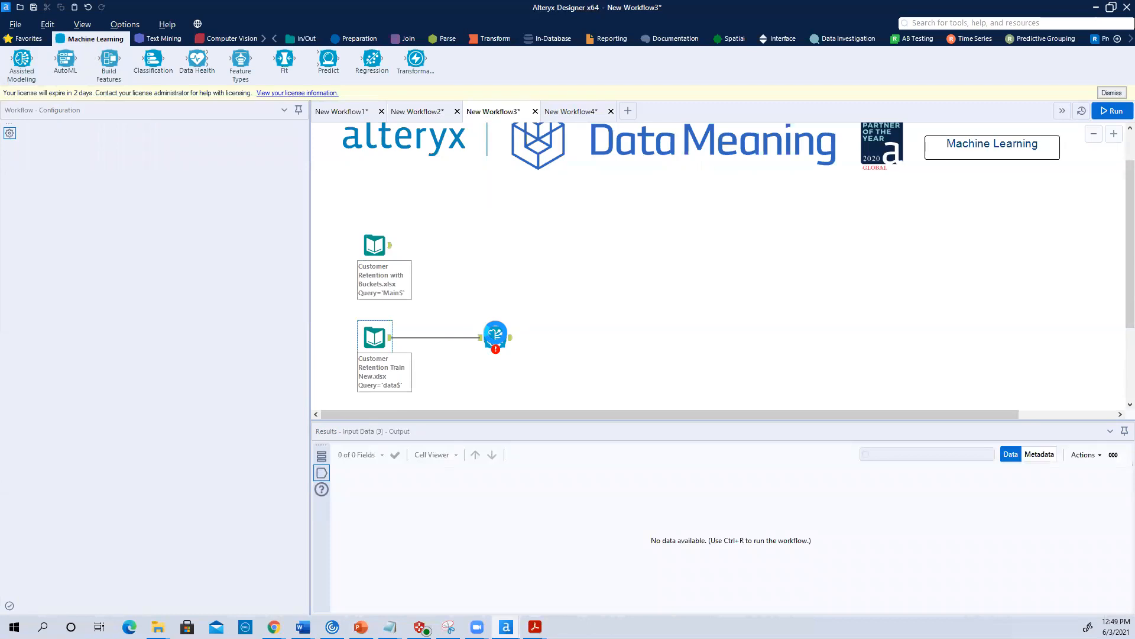
{"action": "left_click", "coordinate": [496, 334]}
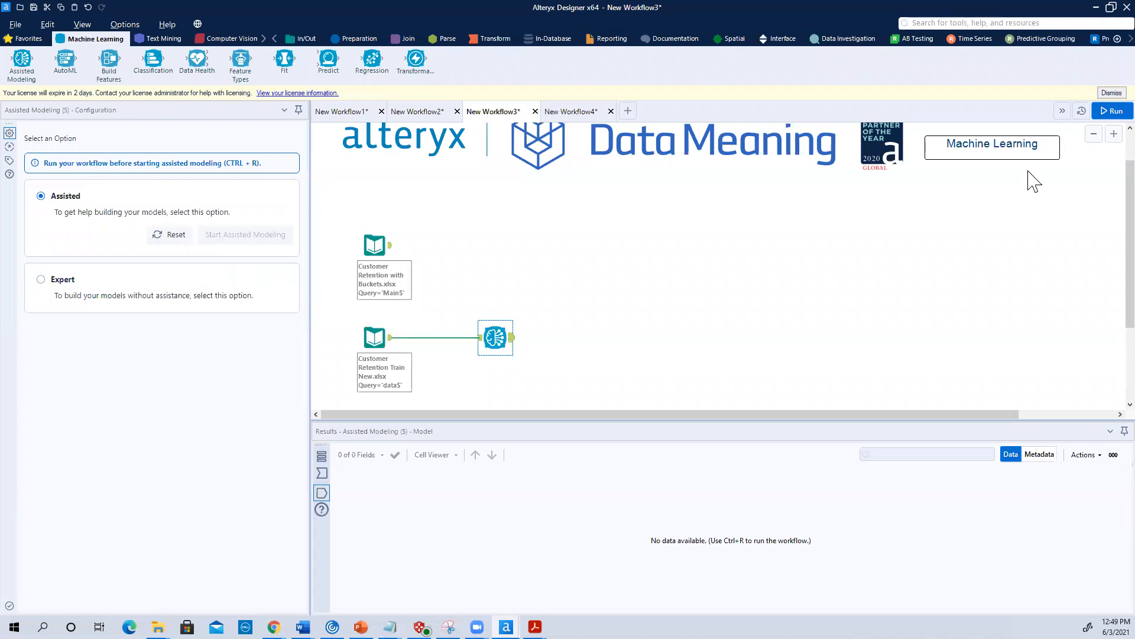
{"action": "left_click", "coordinate": [1112, 111]}
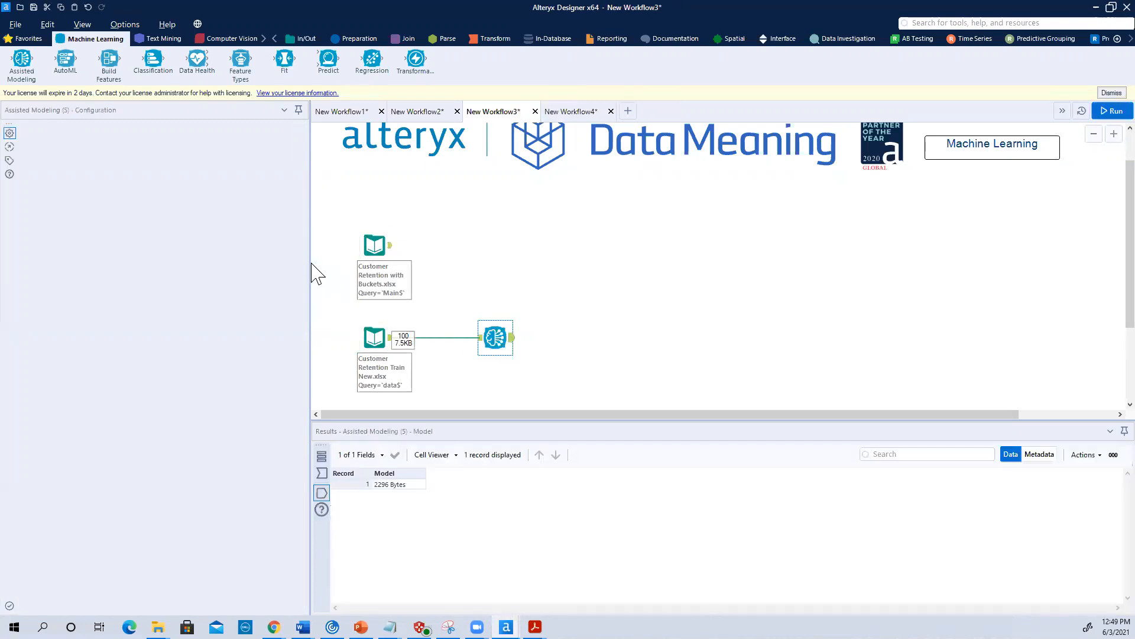
Widen the configuration area, start Assisted Modeling in Assisted mode and skip its tutorial to start building.
{"action": "left_click_drag", "start_coordinate": [309, 266], "coordinate": [462, 272]}
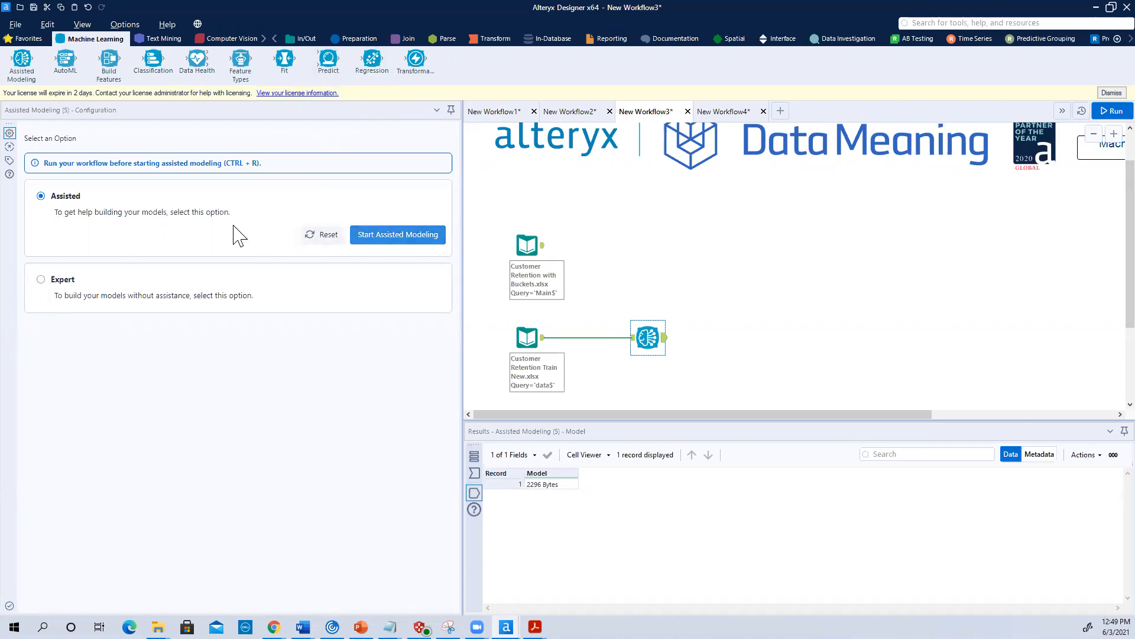
{"action": "left_click", "coordinate": [387, 246]}
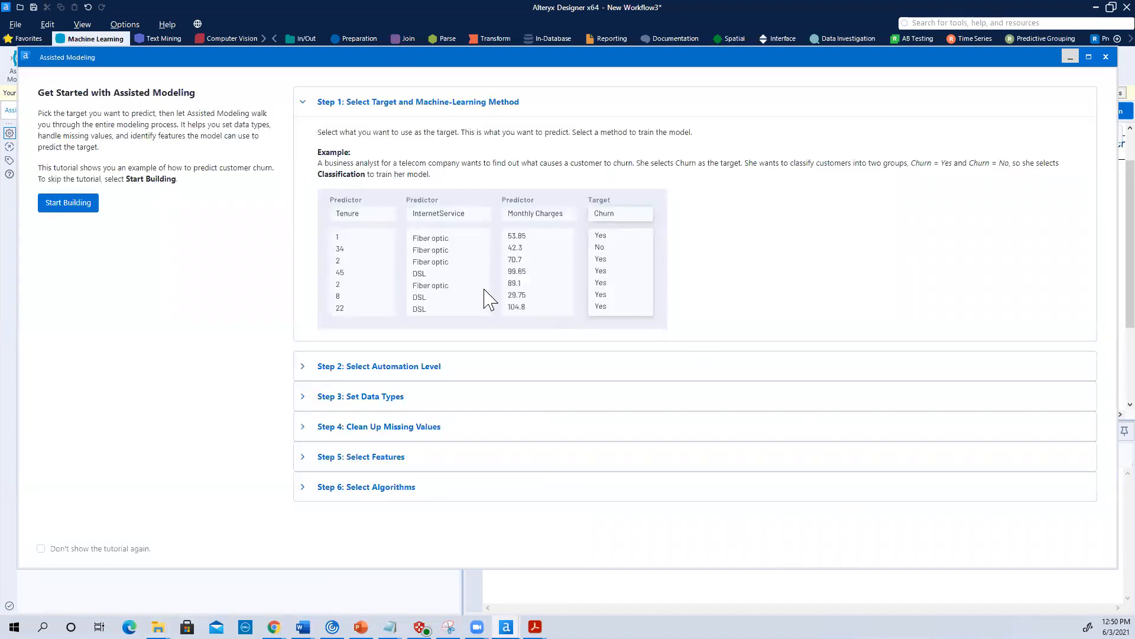
{"action": "left_click", "coordinate": [62, 207]}
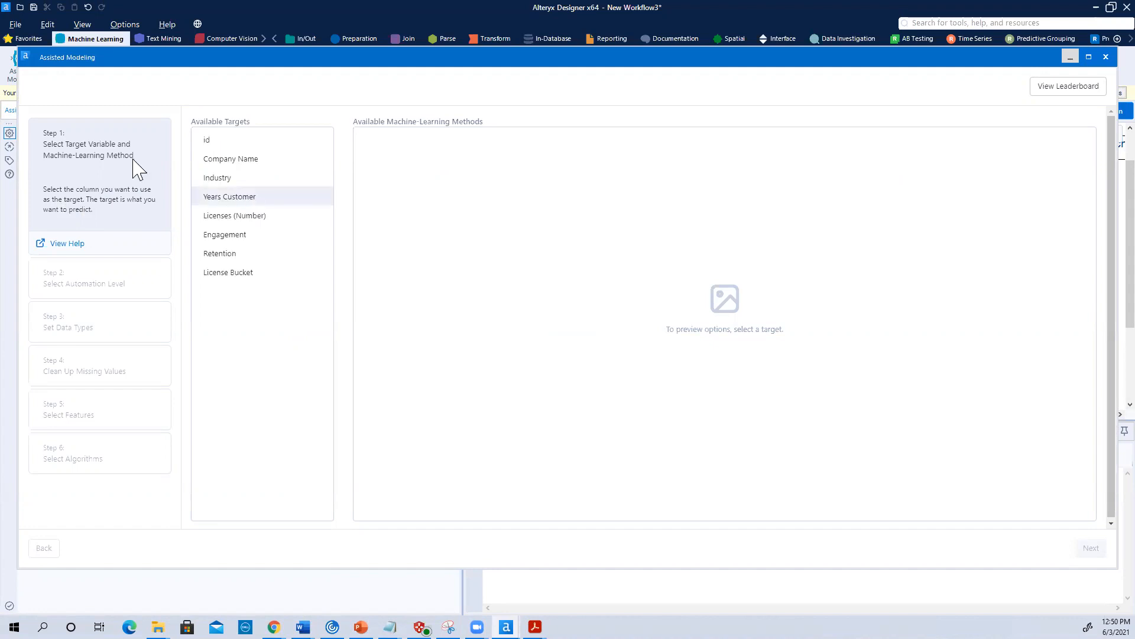
Set Retention as the target with the Classification method, confirm it and continue with Step-by-Step automation.
{"action": "left_click", "coordinate": [226, 262]}
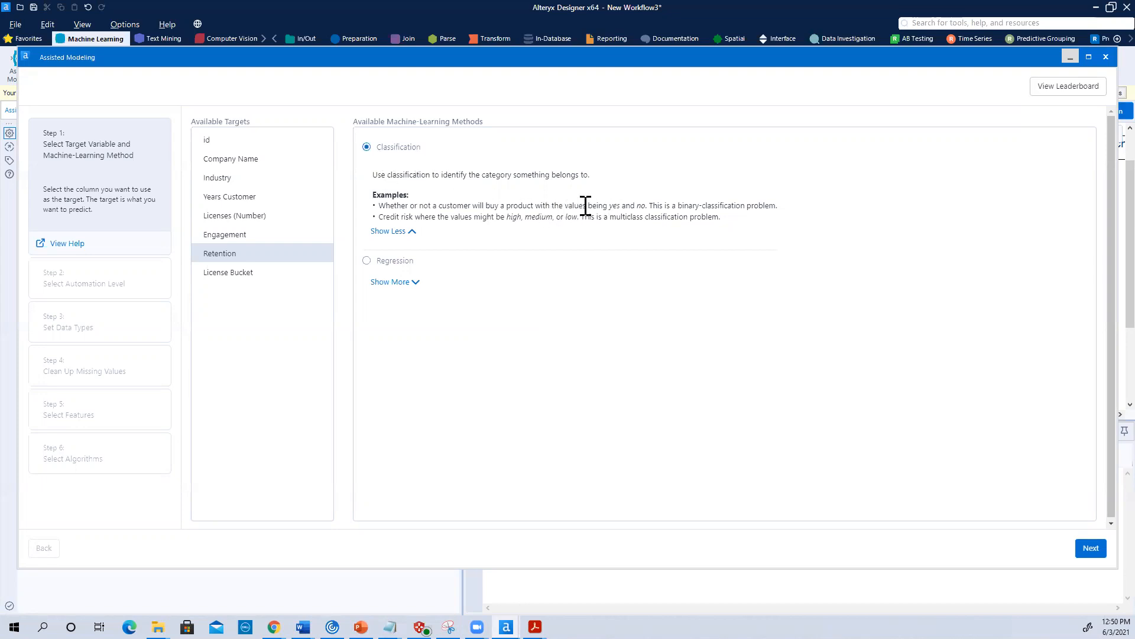
{"action": "double_click", "coordinate": [616, 207]}
{"action": "left_click", "coordinate": [1095, 549]}
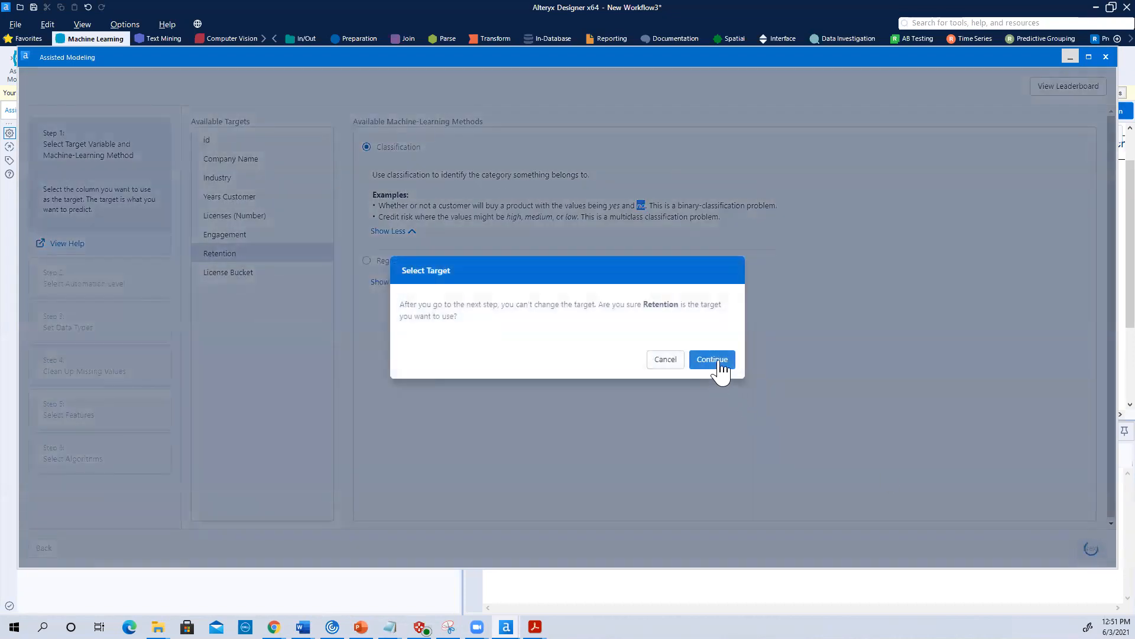
{"action": "left_click", "coordinate": [720, 367]}
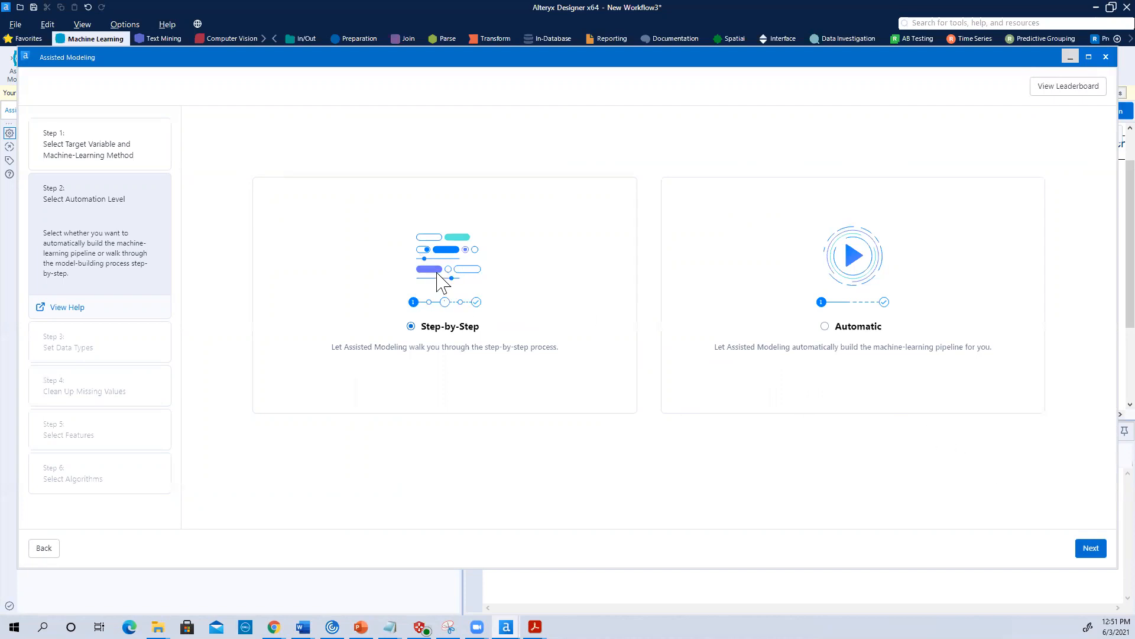
{"action": "left_click", "coordinate": [1091, 550]}
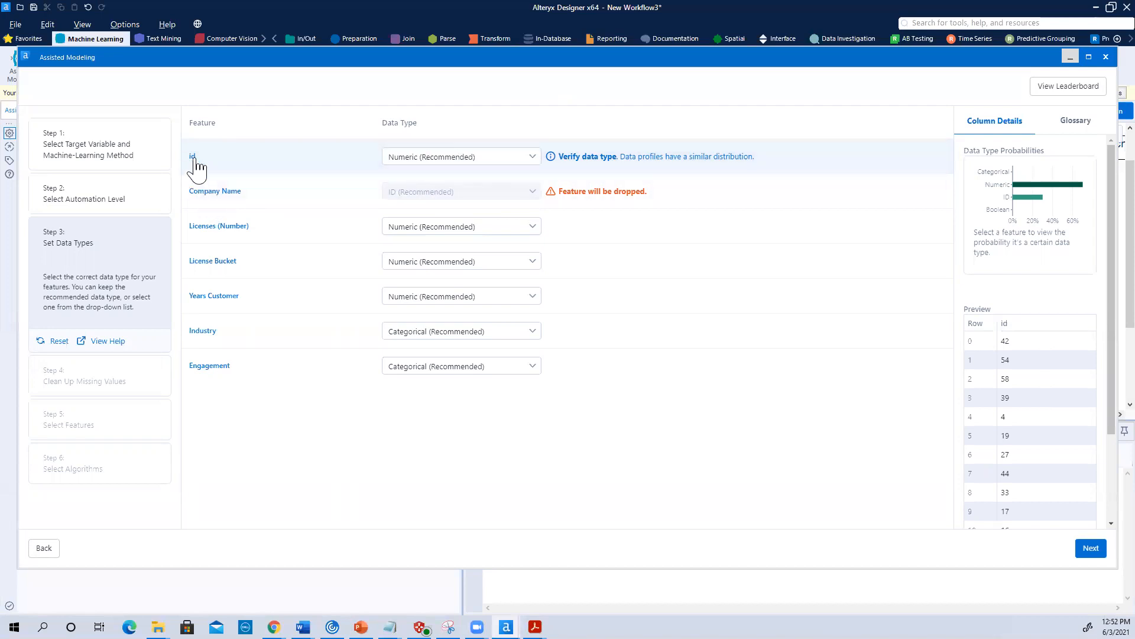
Set the id feature's data type to ID and check the data type glossary.
{"action": "left_click", "coordinate": [533, 158]}
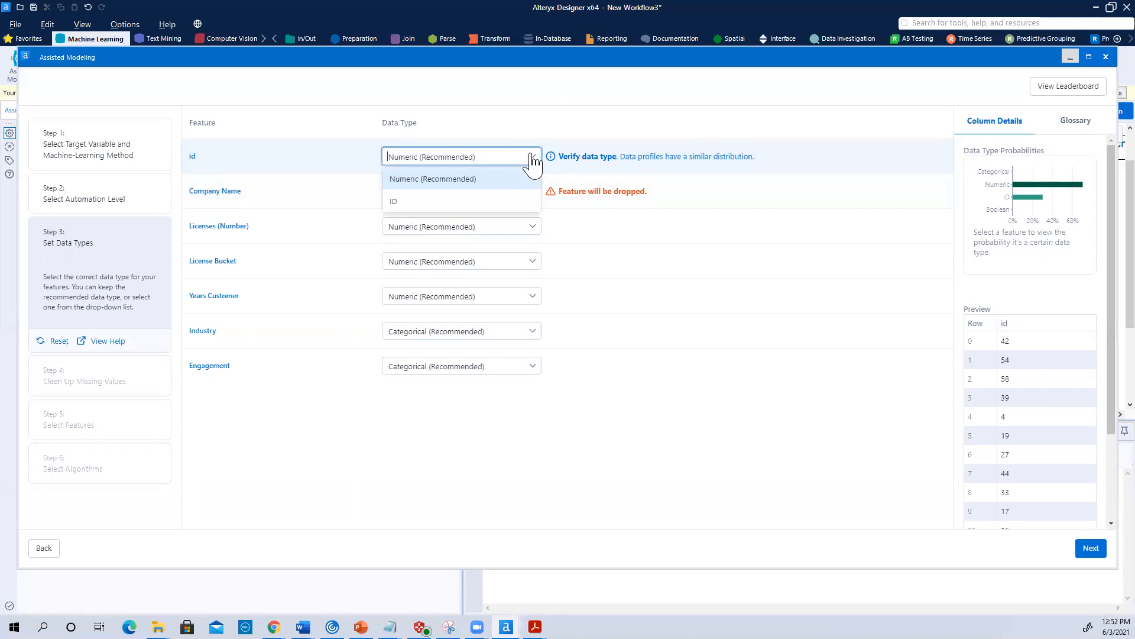
{"action": "left_click", "coordinate": [417, 204]}
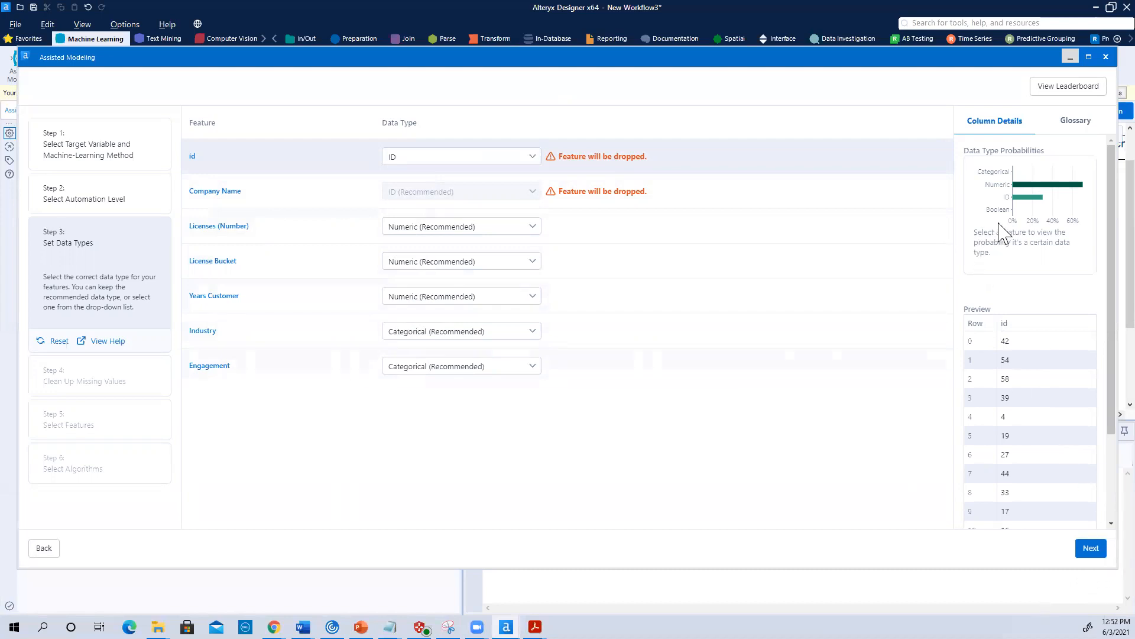
{"action": "left_click", "coordinate": [1075, 124]}
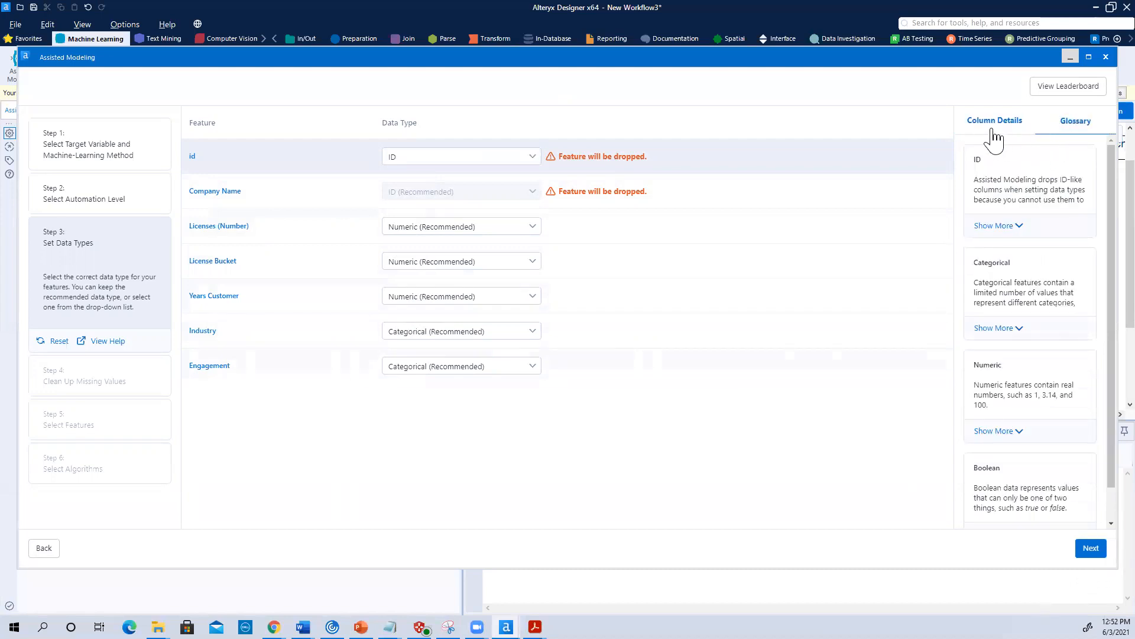
{"action": "left_click", "coordinate": [993, 123]}
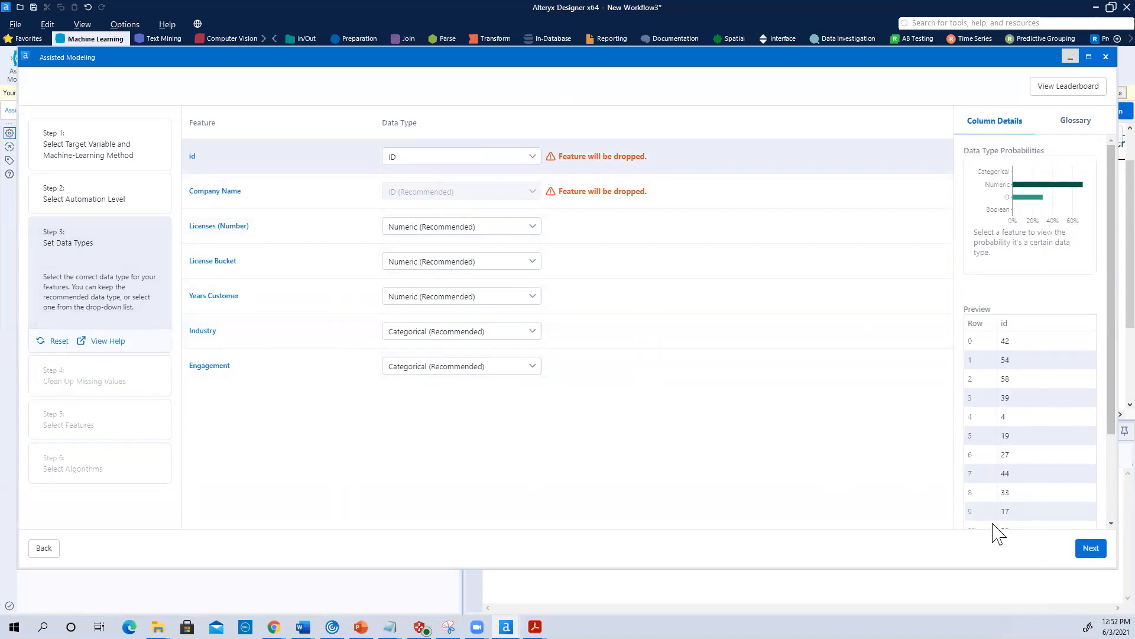
Accept the data types and all five listed features, and run the Decision Tree, Logistic Regression, Random Forest and XGBoost algorithms.
{"action": "left_click", "coordinate": [1092, 551]}
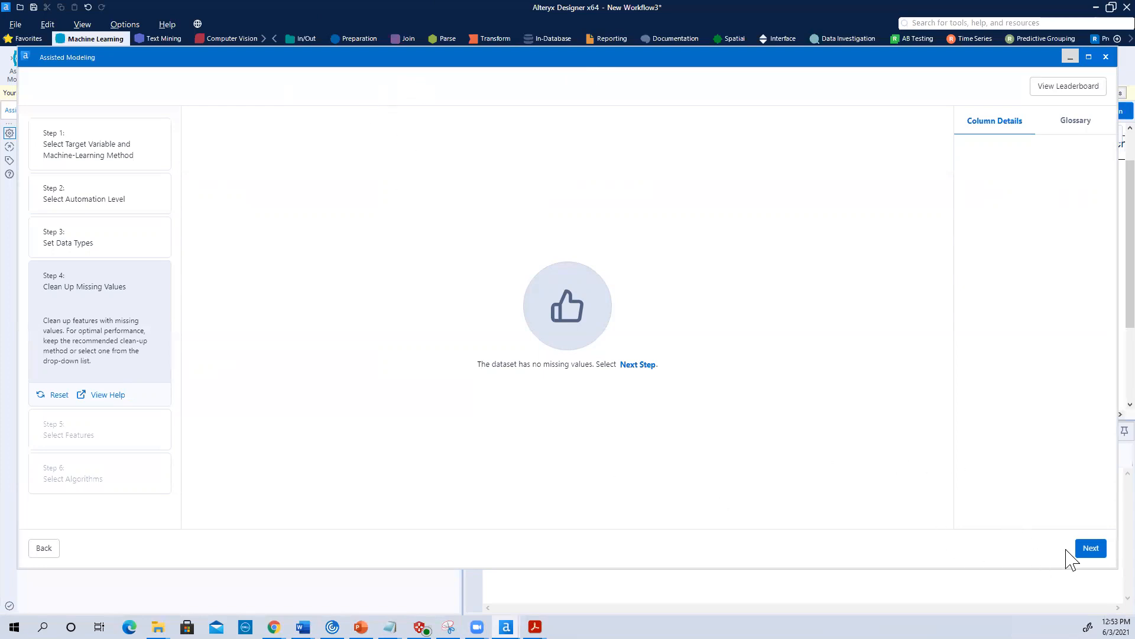
{"action": "left_click", "coordinate": [1090, 549]}
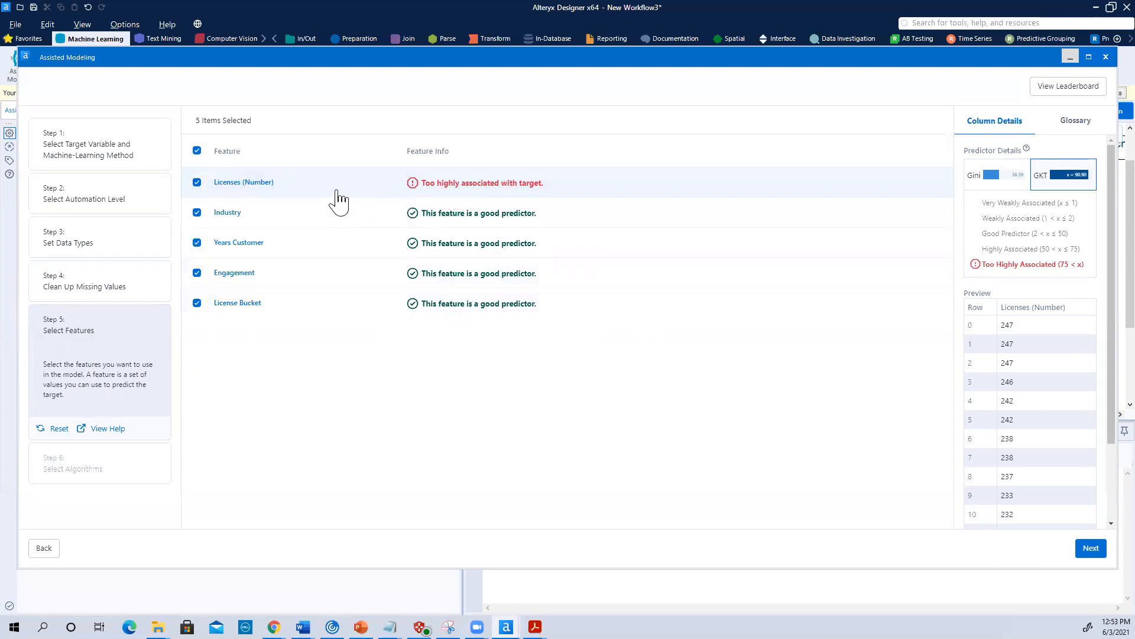
{"action": "left_click", "coordinate": [1085, 549]}
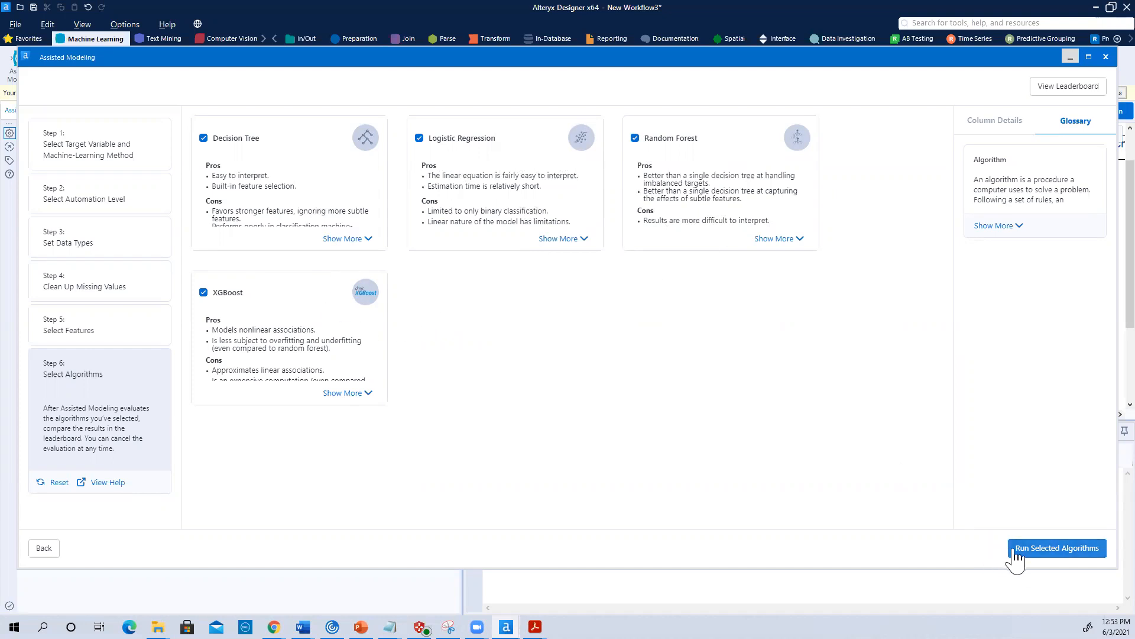
{"action": "left_click", "coordinate": [1036, 563]}
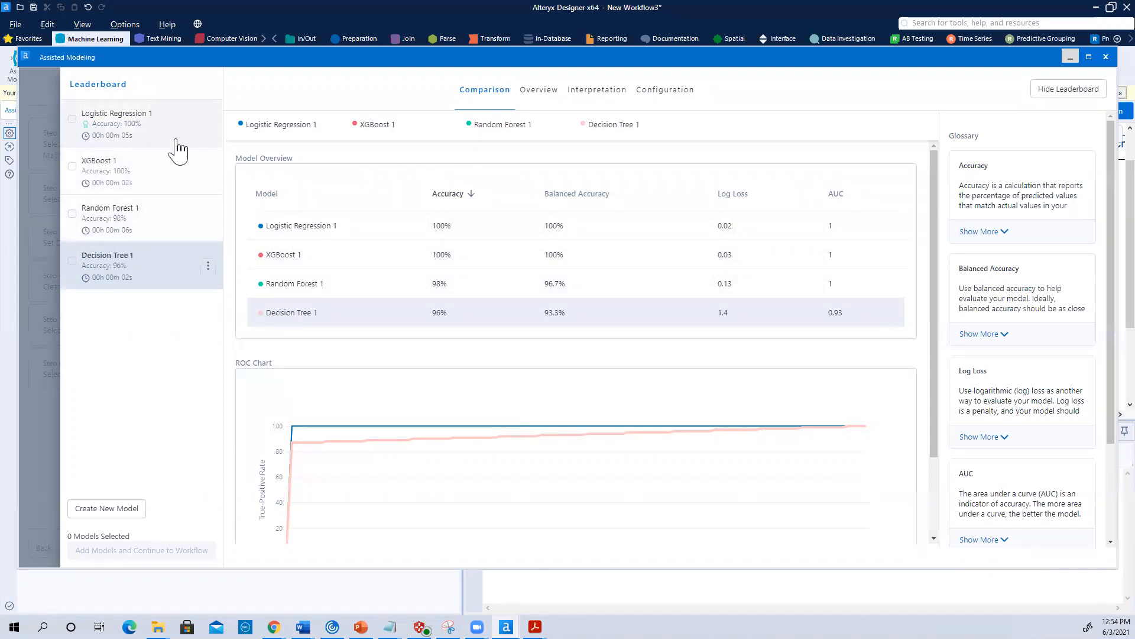
Select the Logistic Regression and XGBoost models on the leaderboard and add them to the workflow.
{"action": "left_click", "coordinate": [72, 120]}
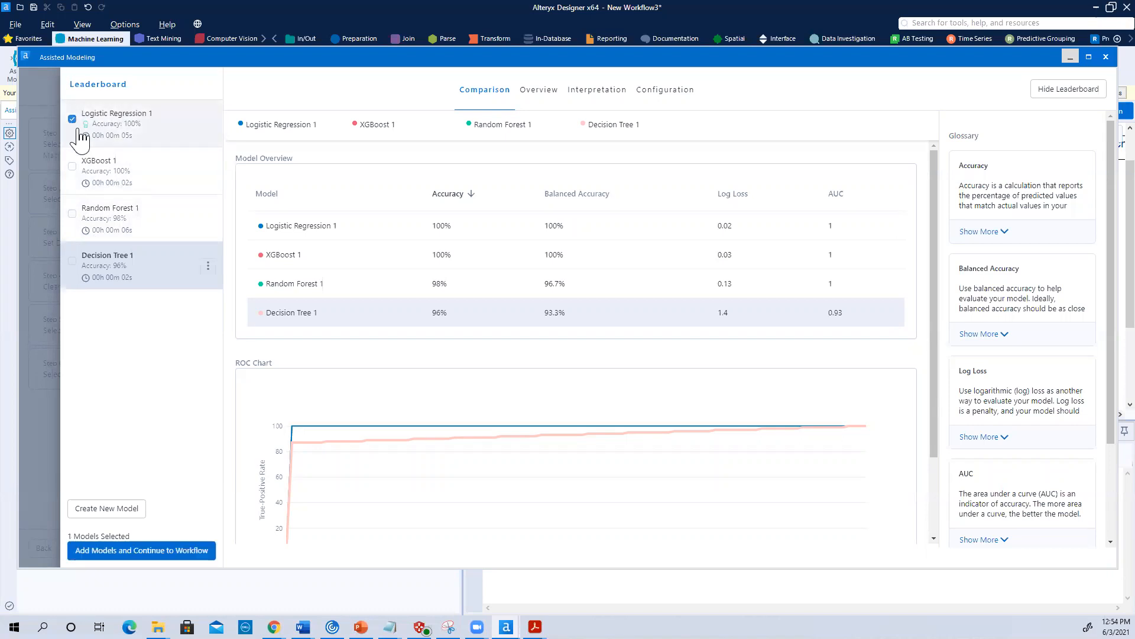
{"action": "left_click", "coordinate": [72, 167]}
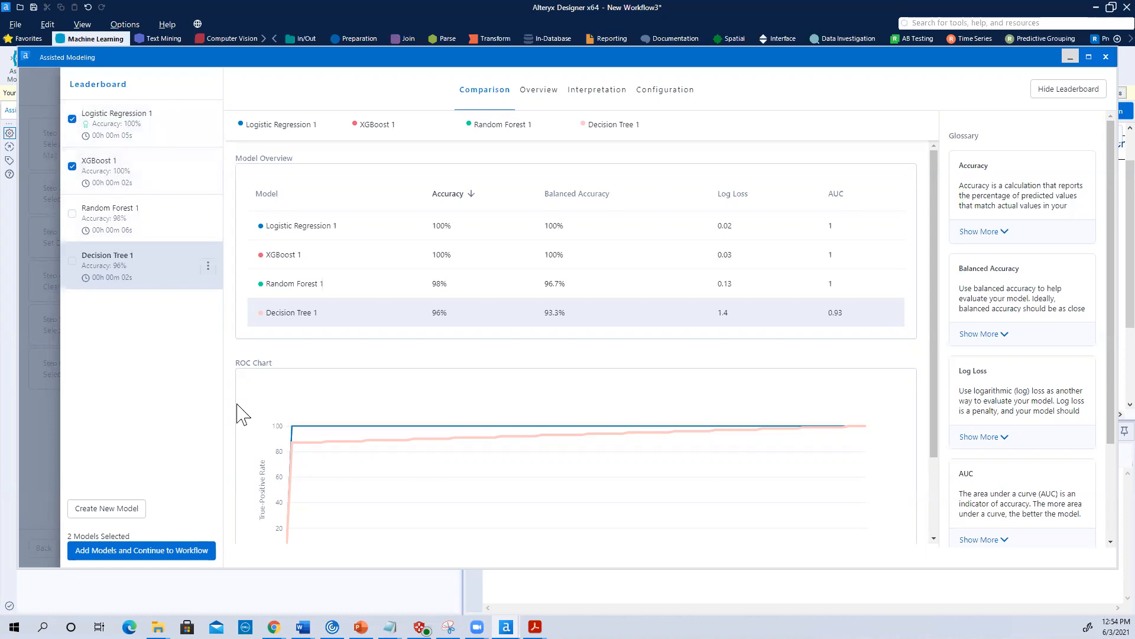
{"action": "left_click", "coordinate": [166, 555]}
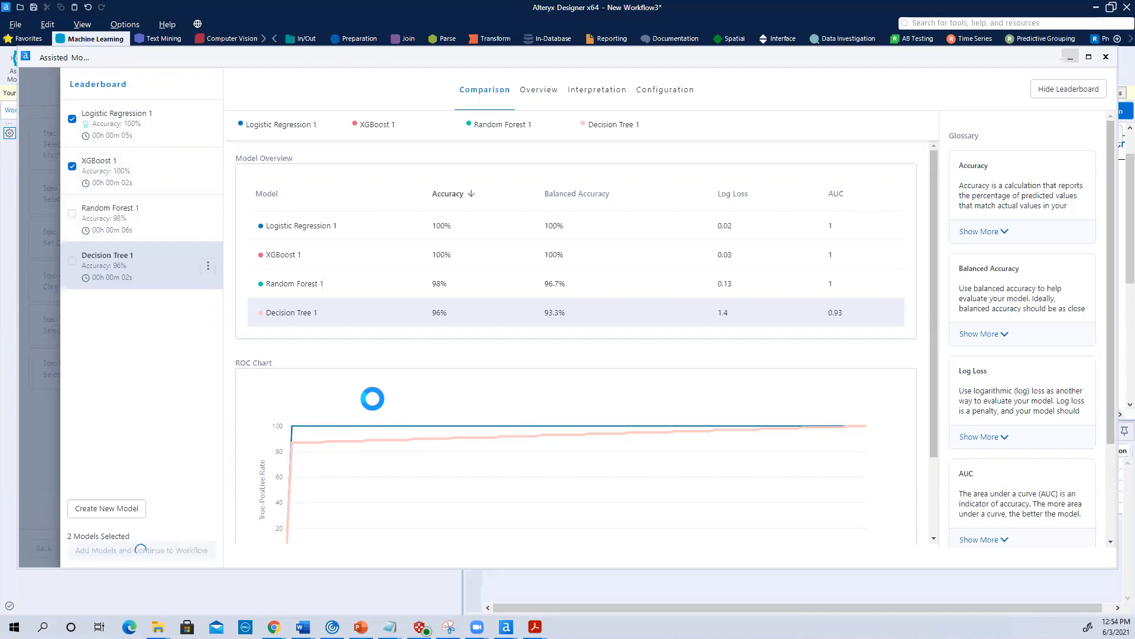
{"action": "mouse_move", "coordinate": [419, 431]}
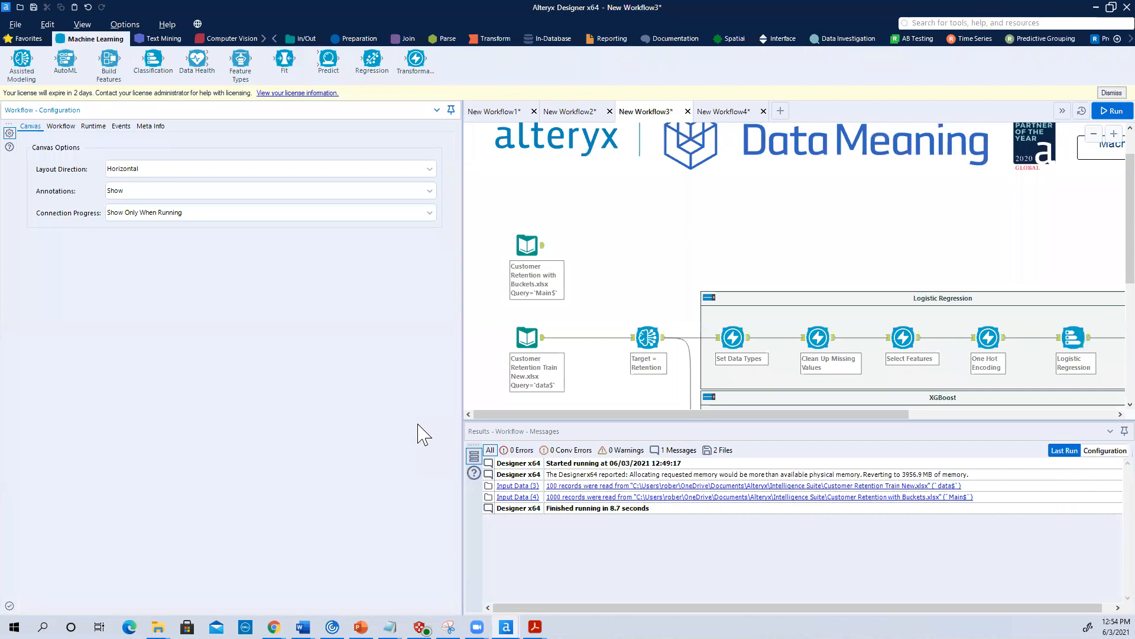
Move the XGBoost container slightly lower and the Logistic Regression container slightly higher to widen the gap between them.
{"action": "scroll", "coordinate": [833, 290], "scroll_direction": "down", "scroll_amount": 3}
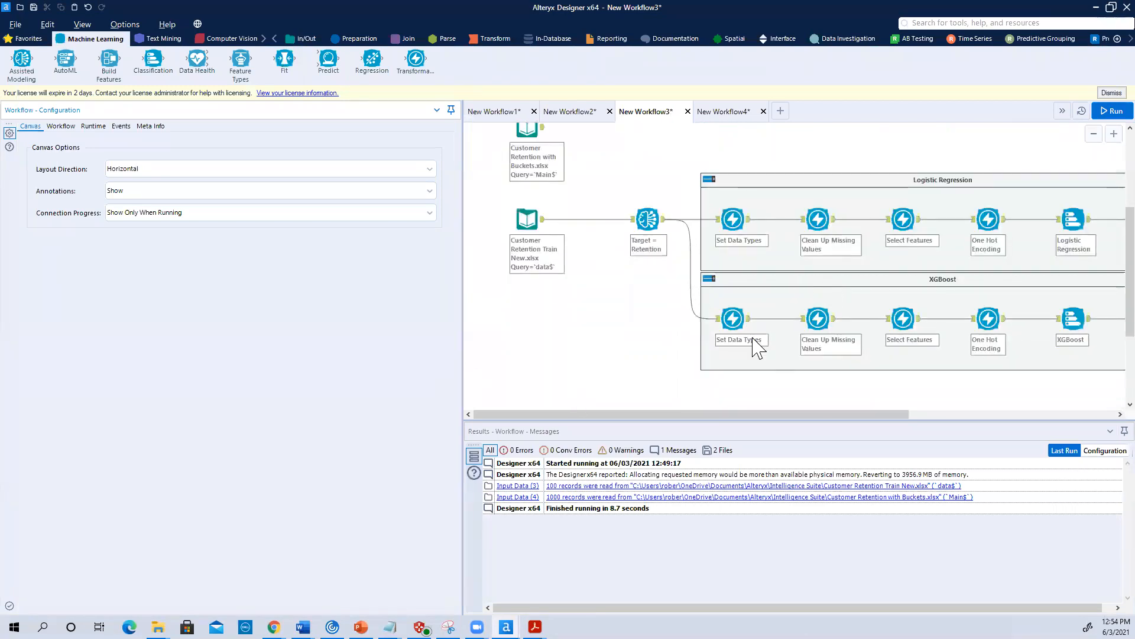
{"action": "left_click", "coordinate": [764, 296]}
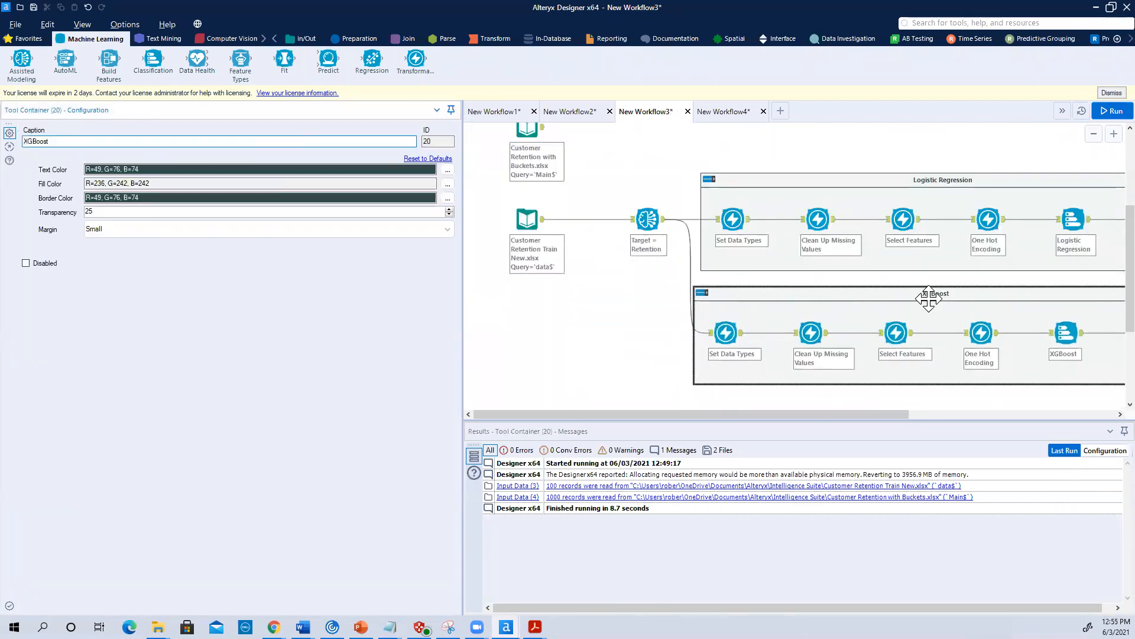
{"action": "mouse_move", "coordinate": [936, 287]}
{"action": "left_mouse_down"}
{"action": "mouse_move", "coordinate": [908, 294]}
{"action": "mouse_move", "coordinate": [929, 301]}
{"action": "left_mouse_up"}
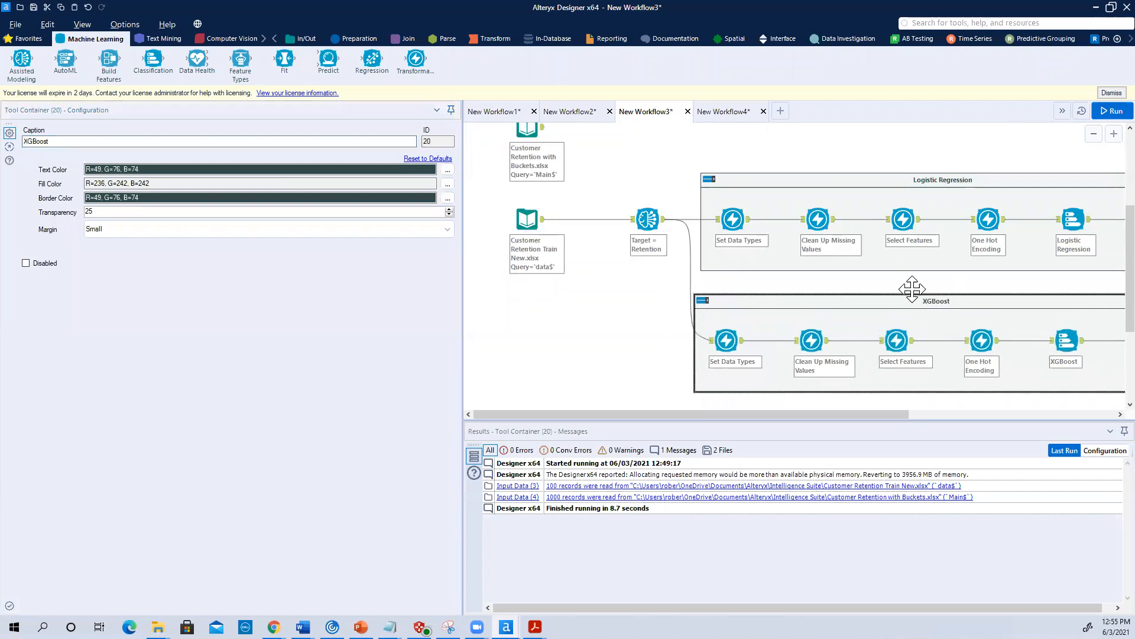
{"action": "left_click_drag", "start_coordinate": [882, 180], "coordinate": [869, 166]}
Connect the Customer Retention with Buckets input to both Predict tools with wireless connections and run the workflow.
{"action": "left_click_drag", "start_coordinate": [763, 414], "coordinate": [856, 415]}
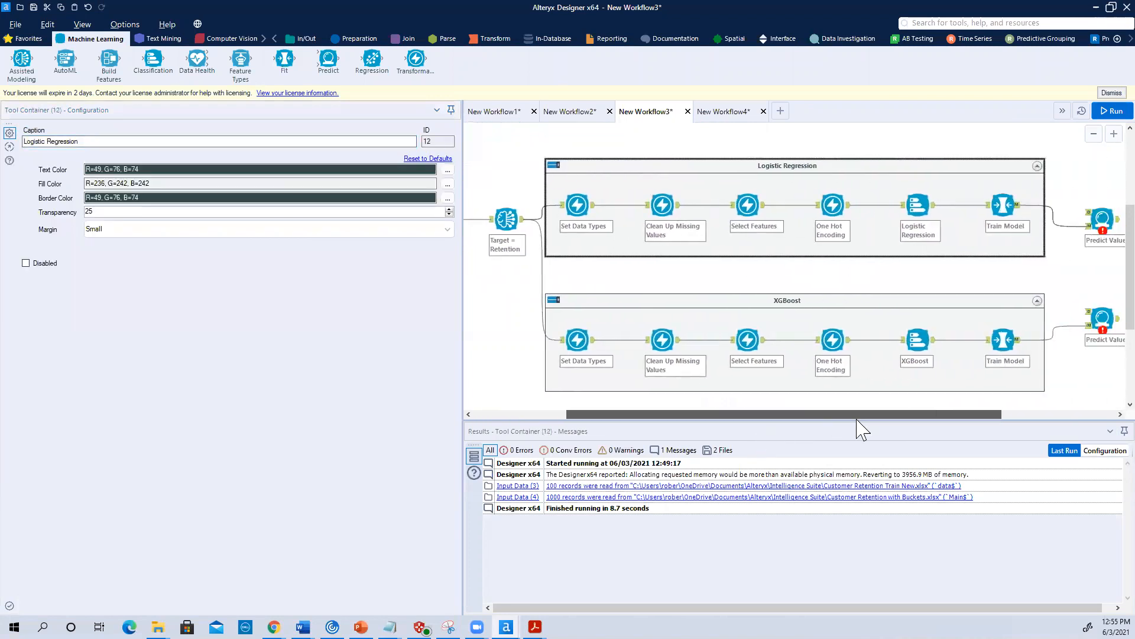
{"action": "left_click", "coordinate": [1093, 133]}
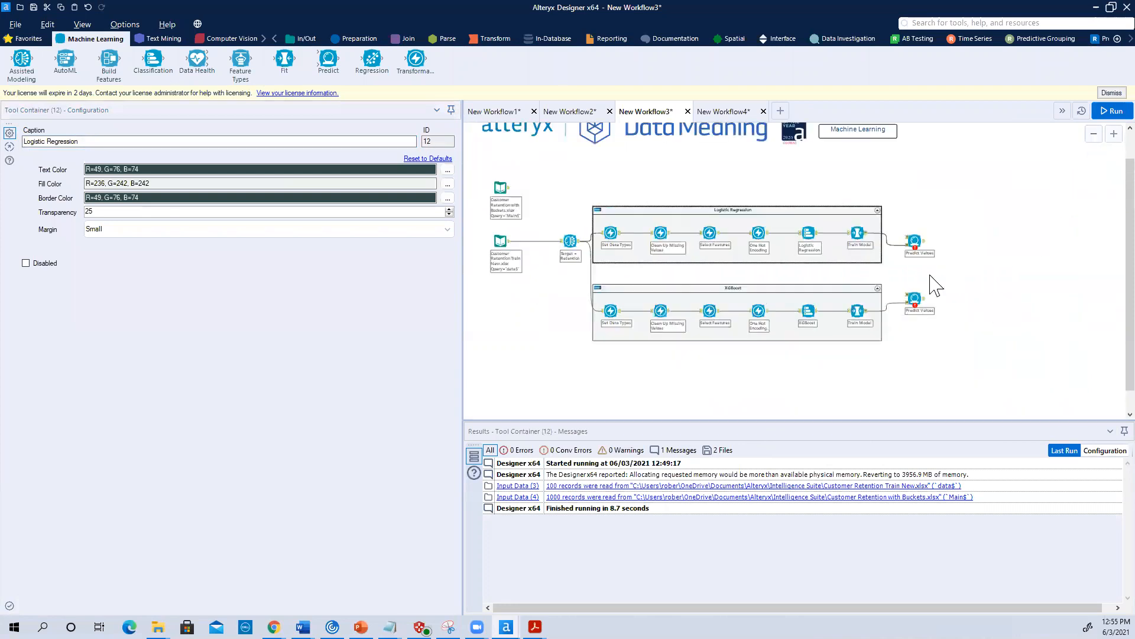
{"action": "left_click", "coordinate": [503, 188]}
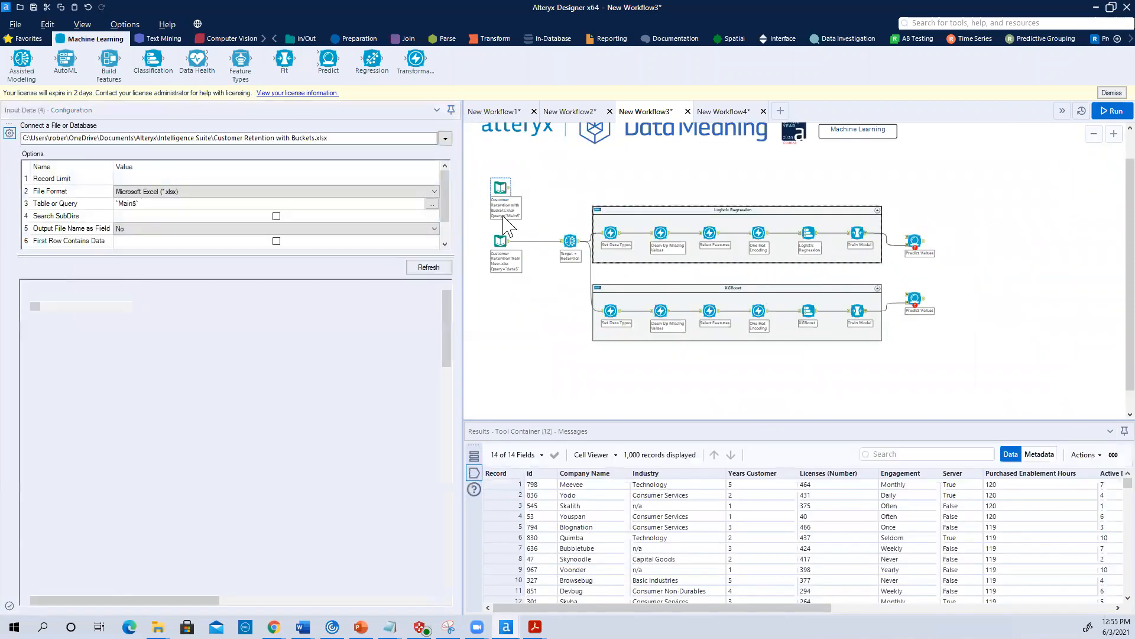
{"action": "right_click", "coordinate": [504, 189]}
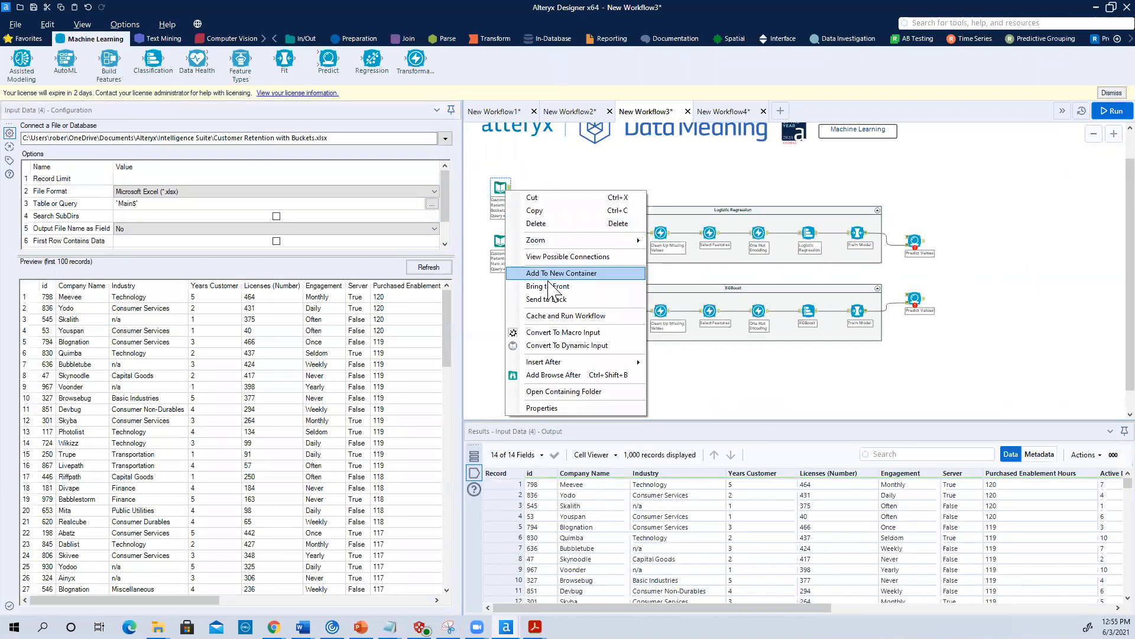
{"action": "left_click", "coordinate": [573, 256]}
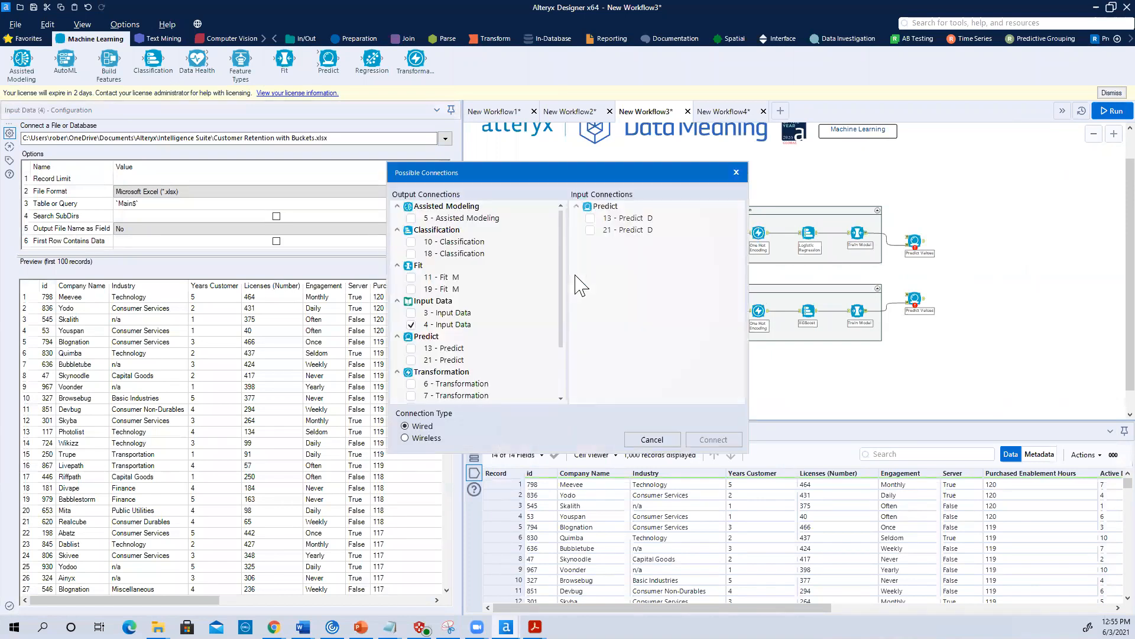
{"action": "left_click", "coordinate": [590, 218]}
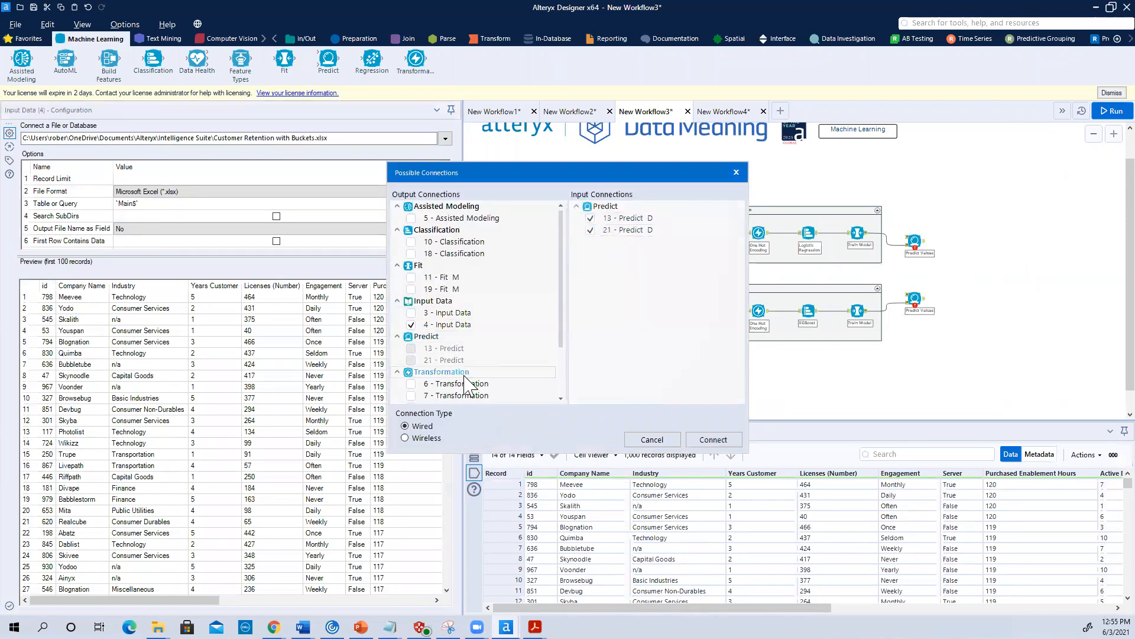
{"action": "left_click", "coordinate": [407, 439]}
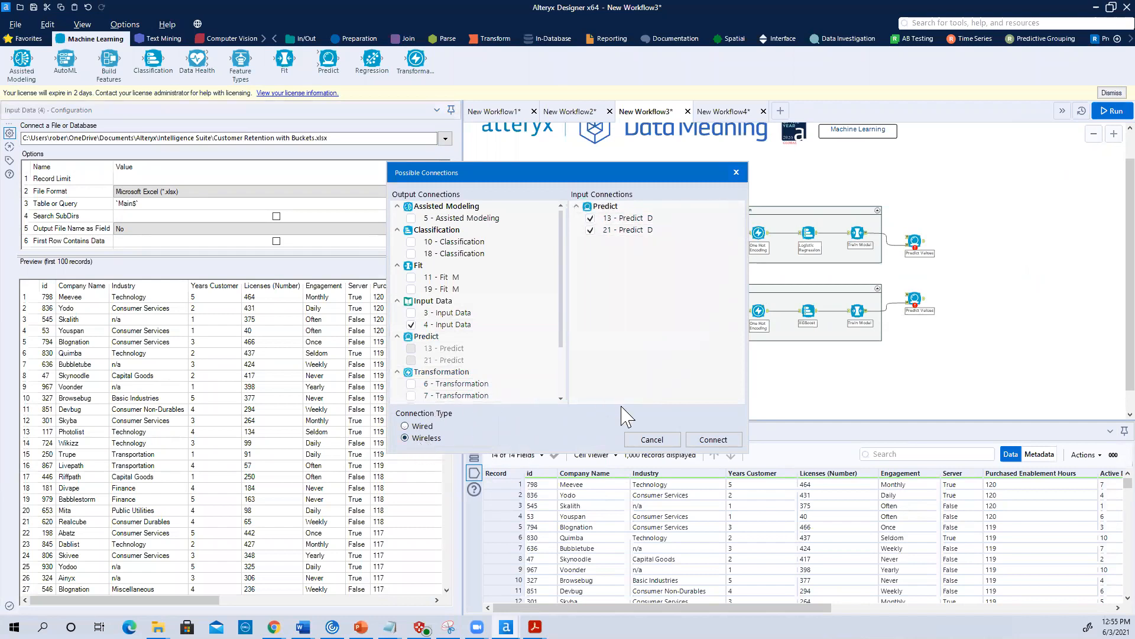
{"action": "left_click", "coordinate": [715, 442]}
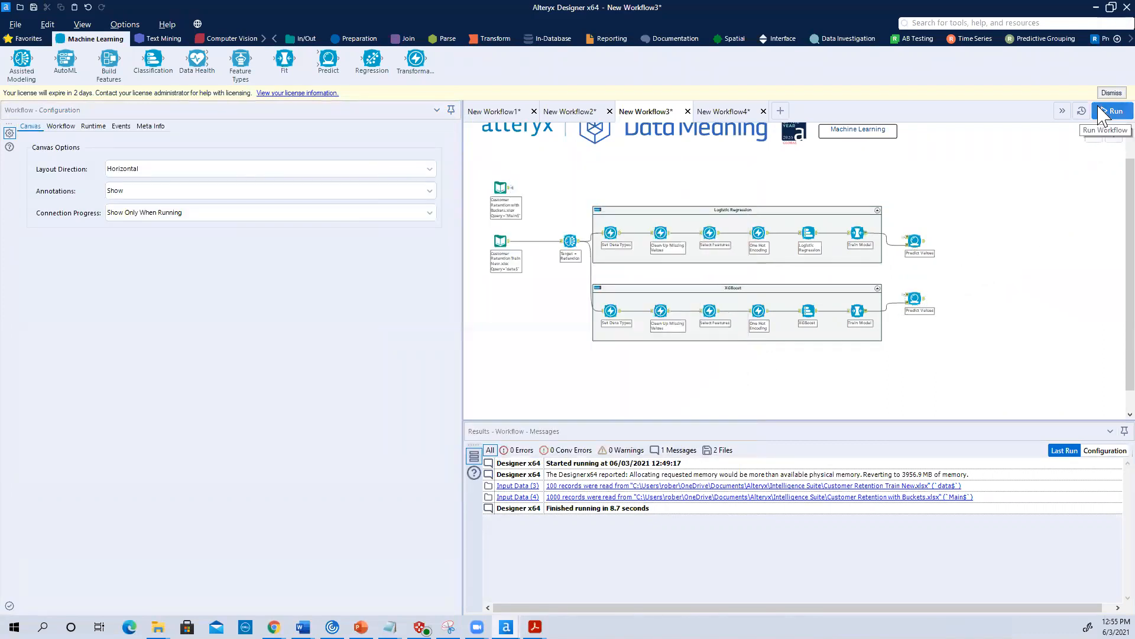
{"action": "left_click", "coordinate": [1111, 111]}
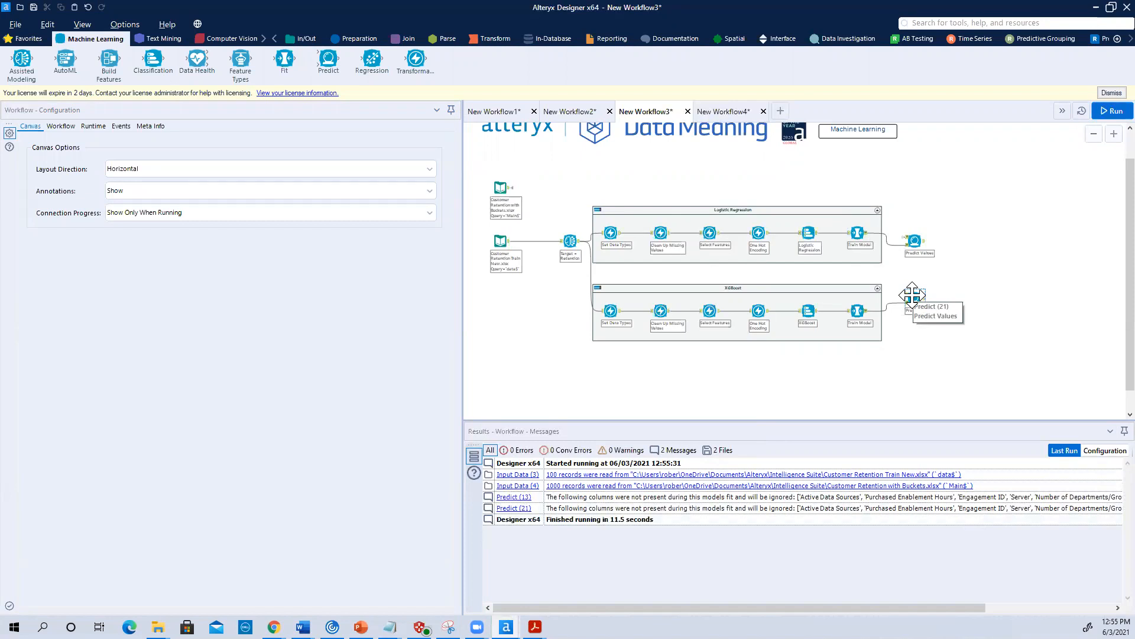
Examine the Retention_predicted, Retention_0 and Retention_1 columns in the output of the Logistic Regression branch's Predict tool.
{"action": "left_click", "coordinate": [925, 240]}
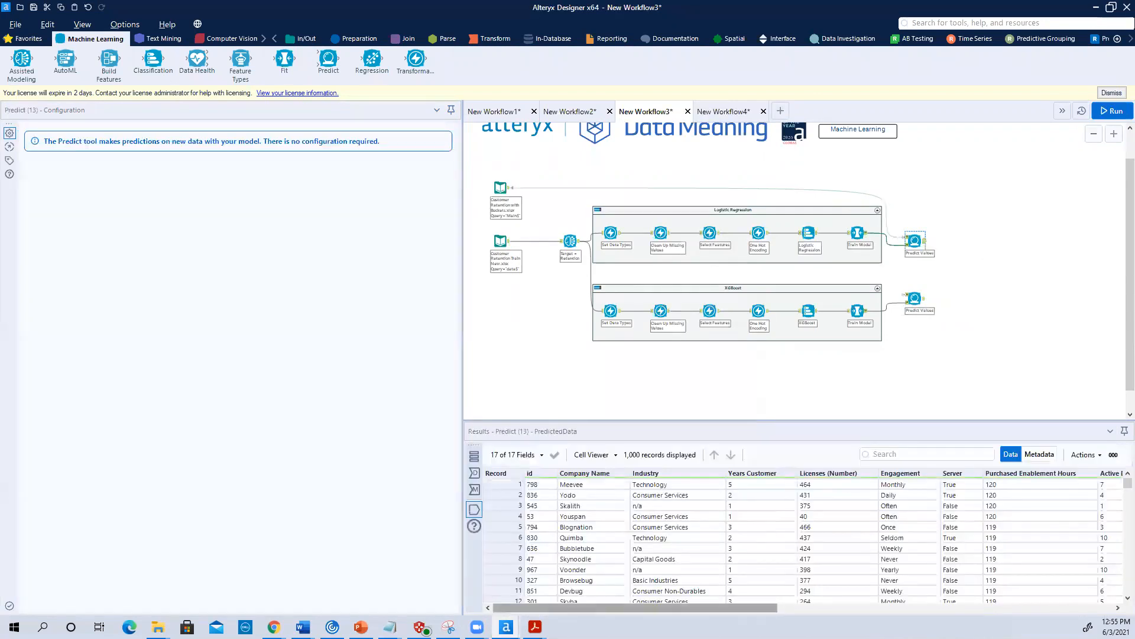
{"action": "left_click_drag", "start_coordinate": [746, 608], "coordinate": [982, 607]}
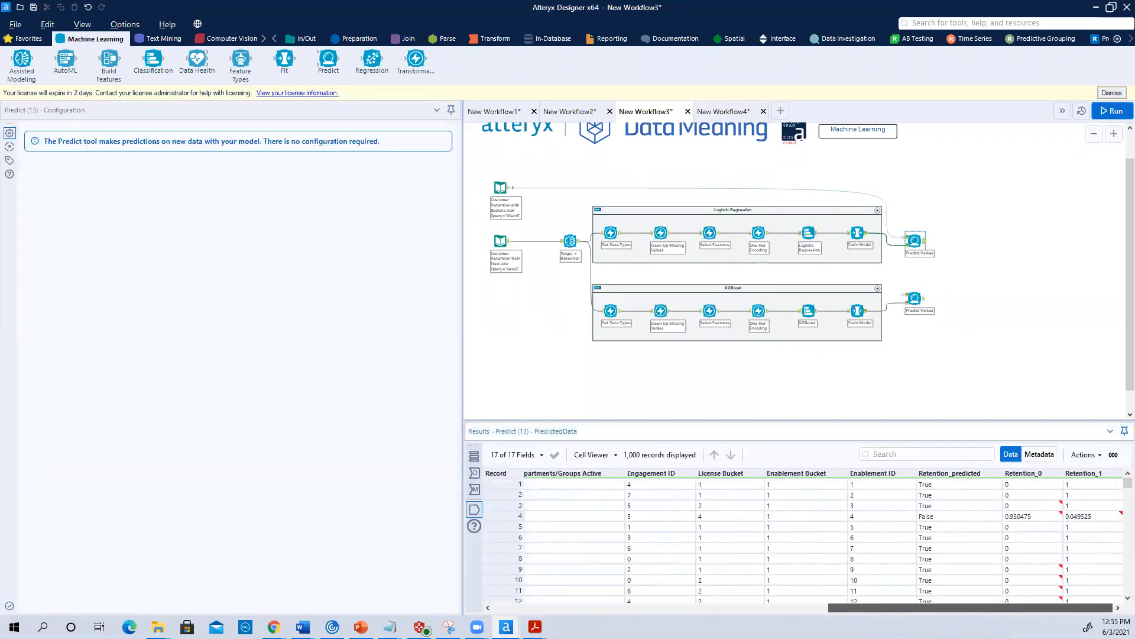
{"action": "left_click", "coordinate": [932, 487]}
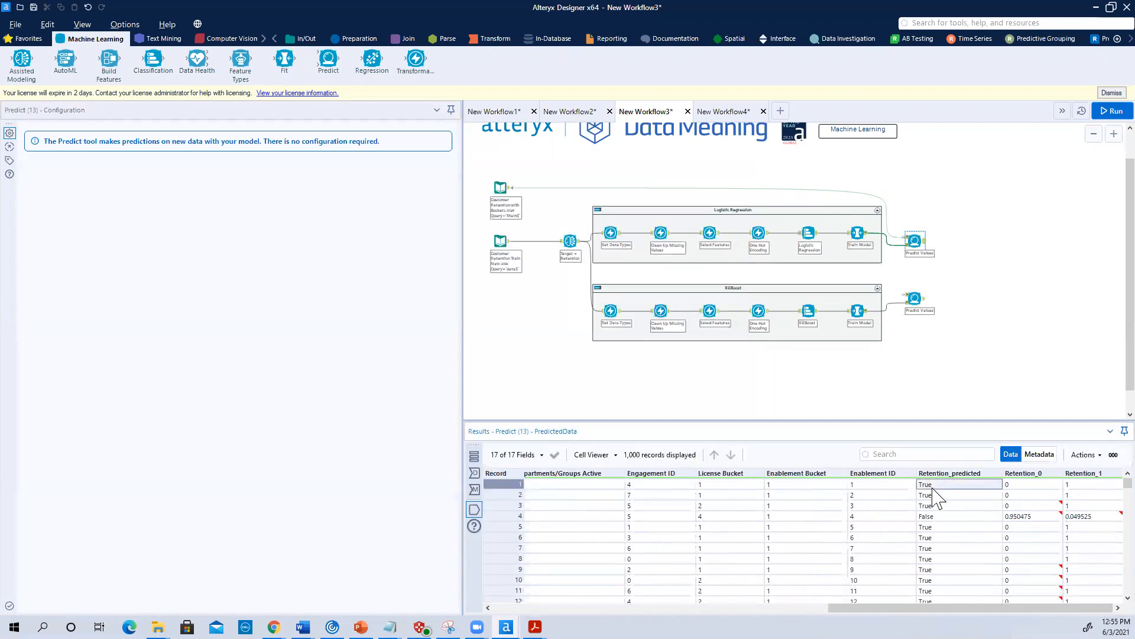
{"action": "left_click", "coordinate": [938, 506]}
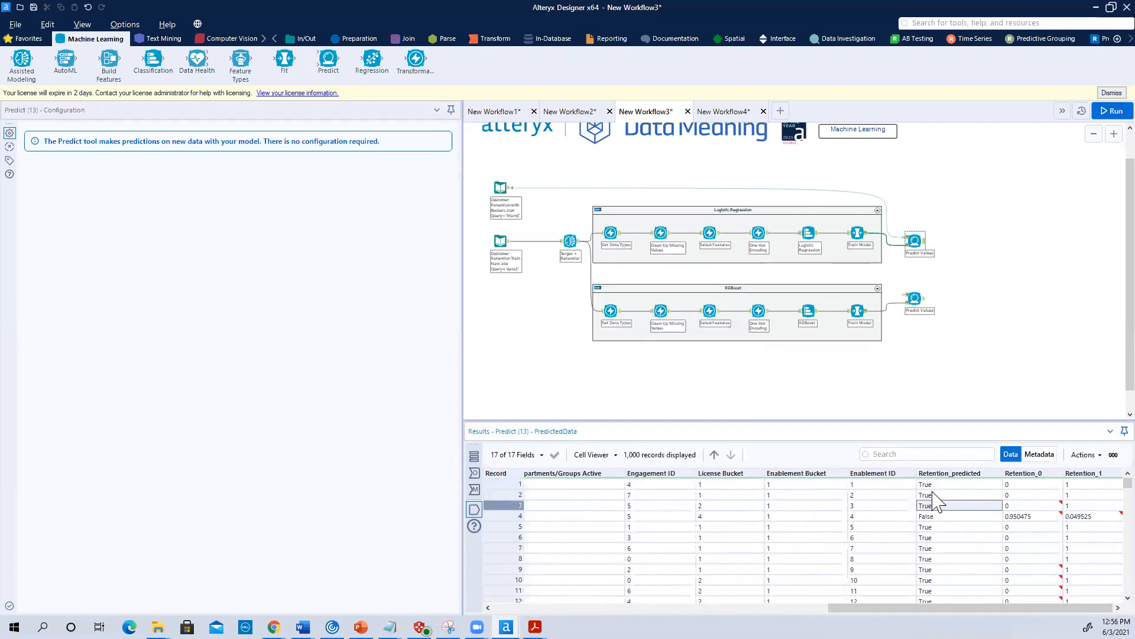
{"action": "left_click", "coordinate": [934, 488]}
{"action": "left_click", "coordinate": [933, 506]}
{"action": "left_click", "coordinate": [935, 517]}
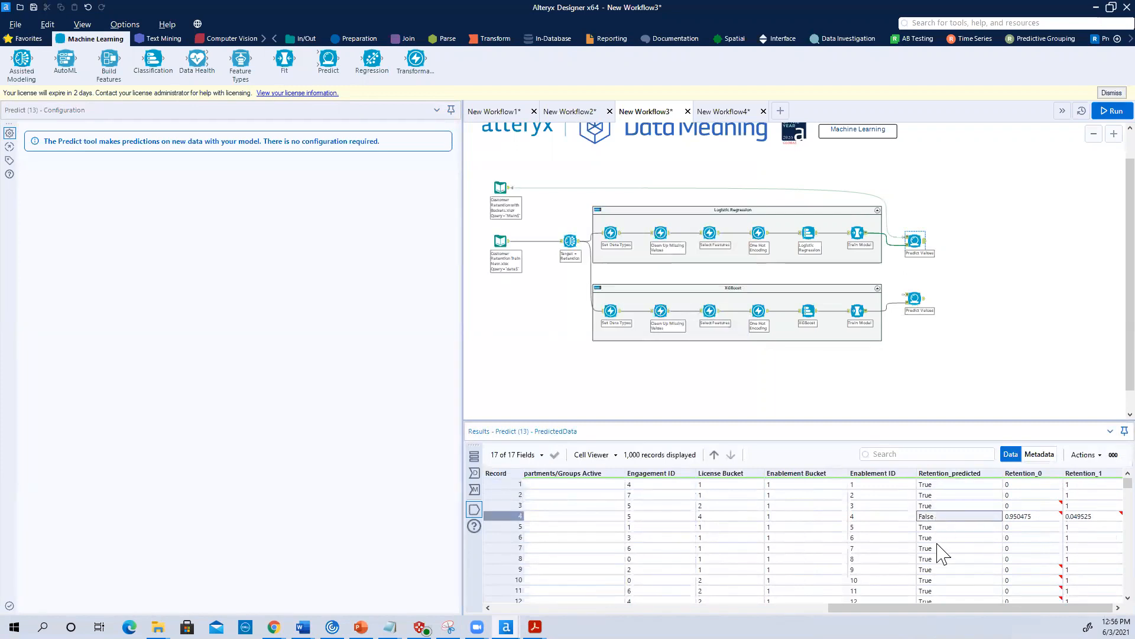
{"action": "left_click", "coordinate": [937, 548]}
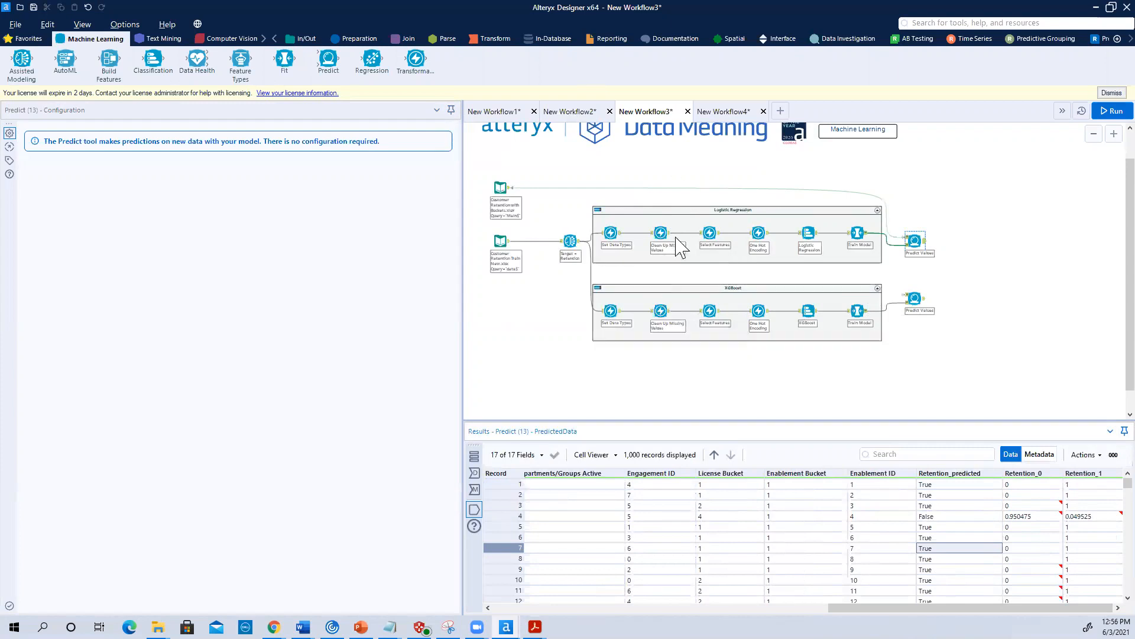
Copy the Customer Retention Train New input tool from New Workflow3 and paste it into New Workflow4.
{"action": "left_click", "coordinate": [731, 114]}
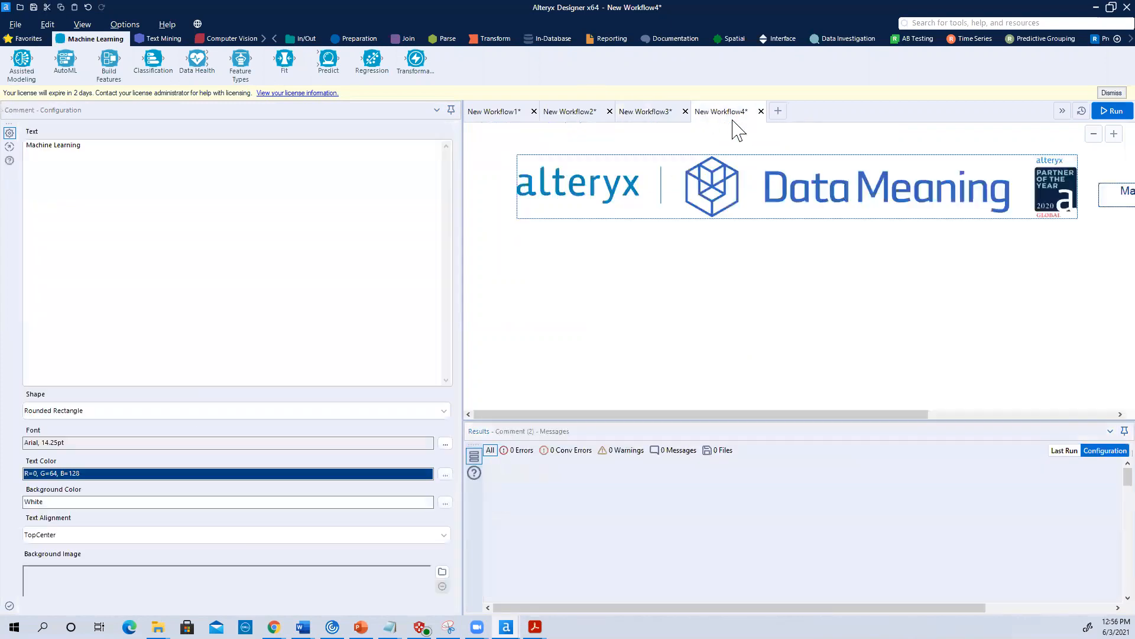
{"action": "left_click", "coordinate": [646, 119]}
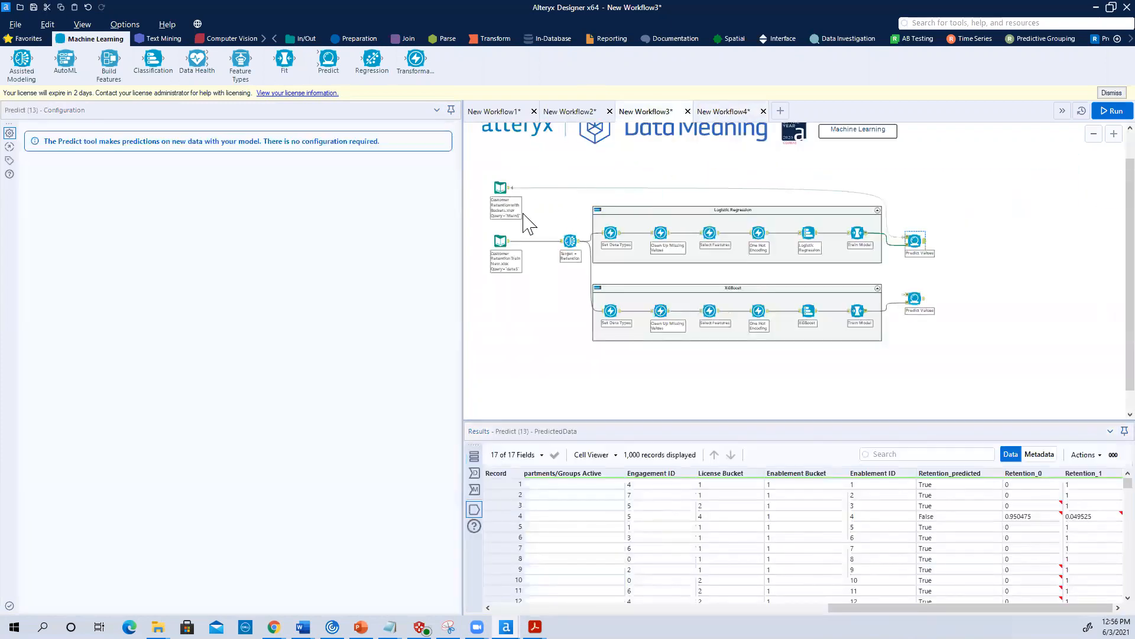
{"action": "left_click", "coordinate": [500, 242]}
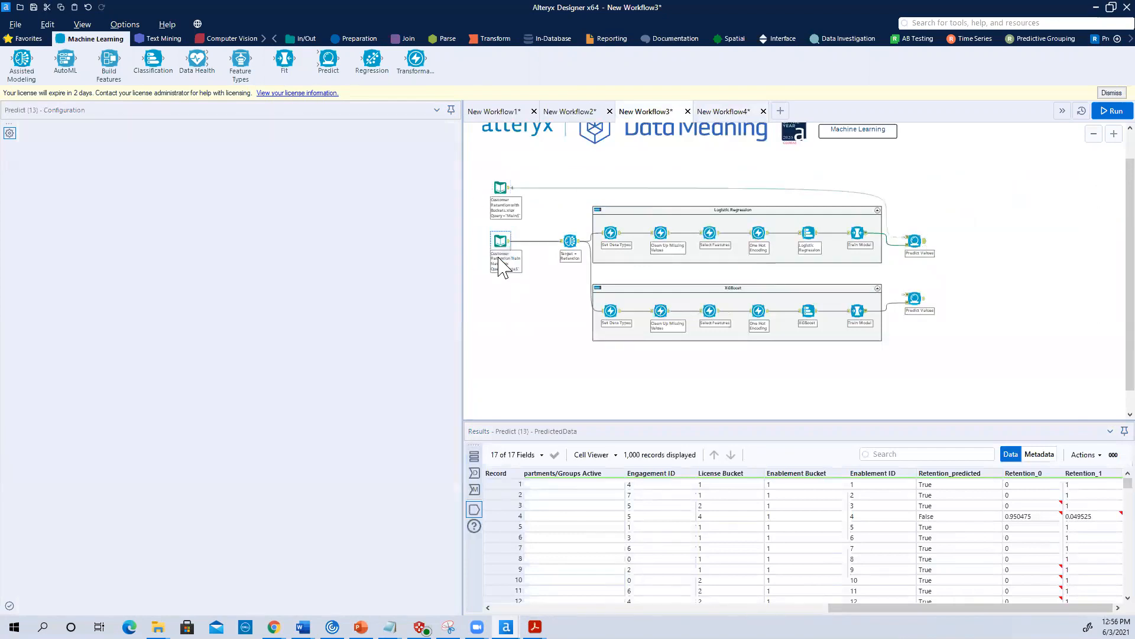
{"action": "right_click", "coordinate": [500, 247]}
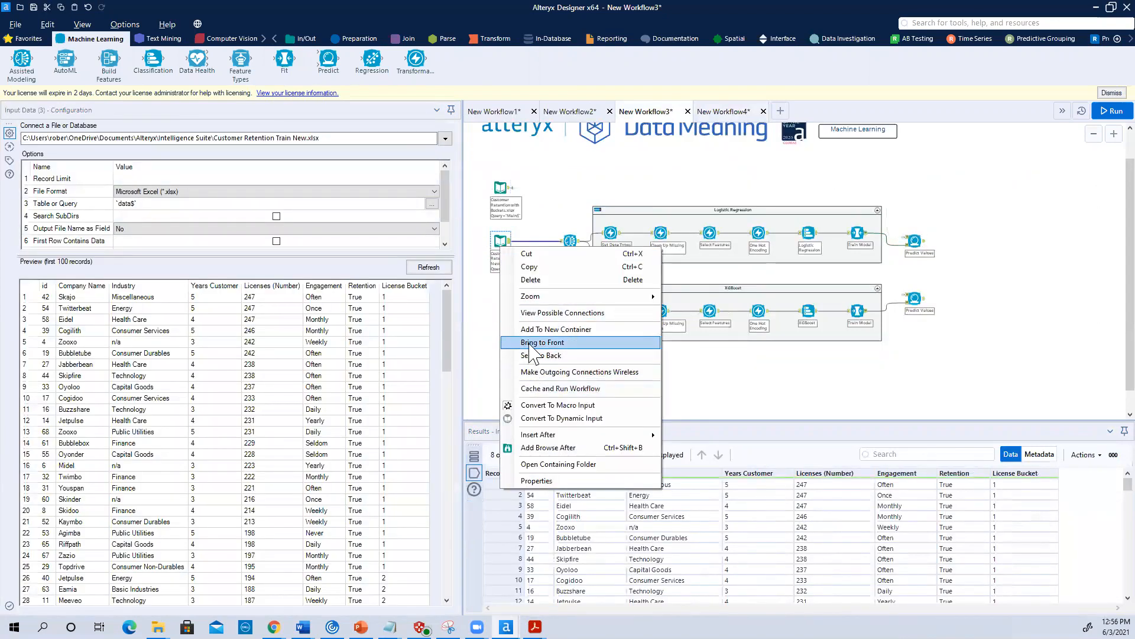
{"action": "left_click", "coordinate": [546, 268]}
{"action": "left_click", "coordinate": [722, 111]}
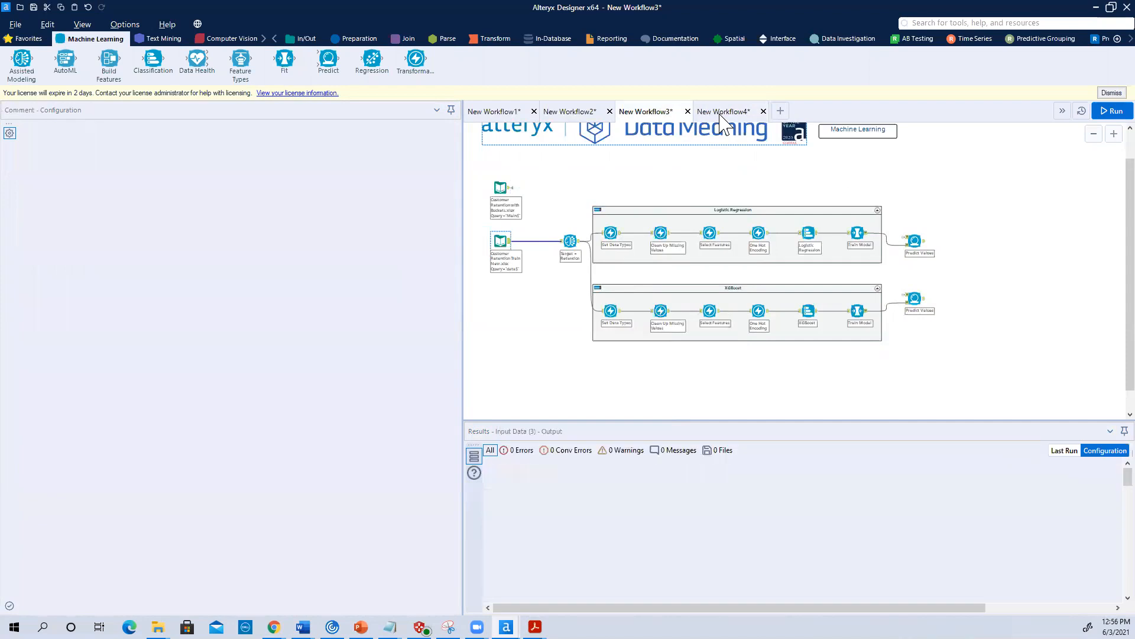
{"action": "right_click", "coordinate": [520, 285]}
{"action": "left_click", "coordinate": [535, 285]}
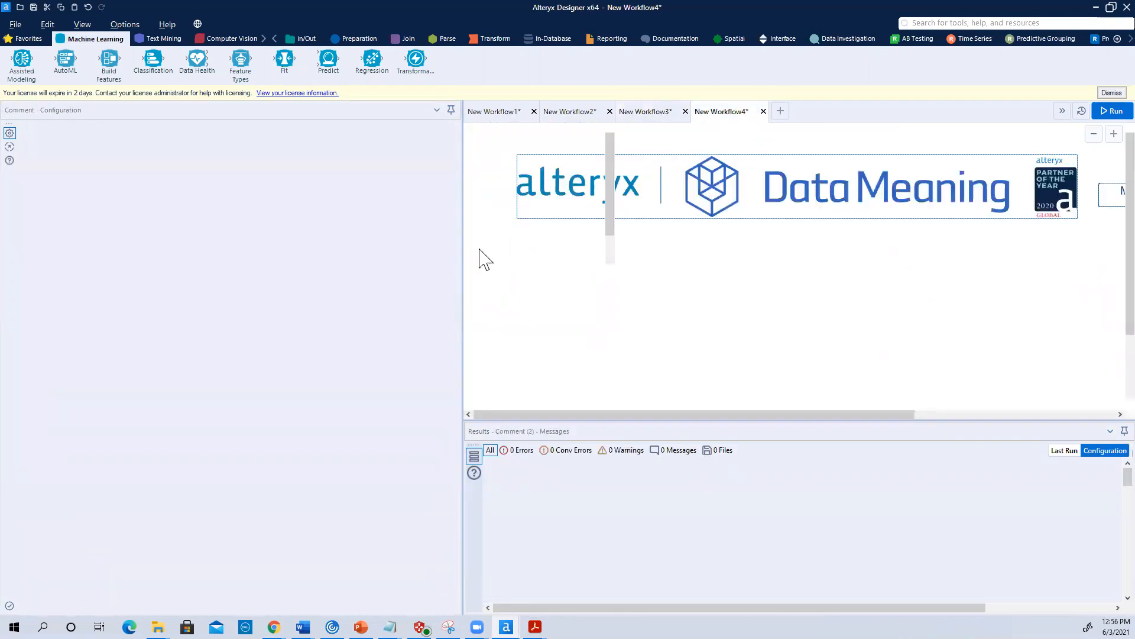
Add an AutoML tool after the Customer Retention Train New input, look through its target fields and move it farther from the input.
{"action": "left_click_drag", "start_coordinate": [62, 59], "coordinate": [620, 296]}
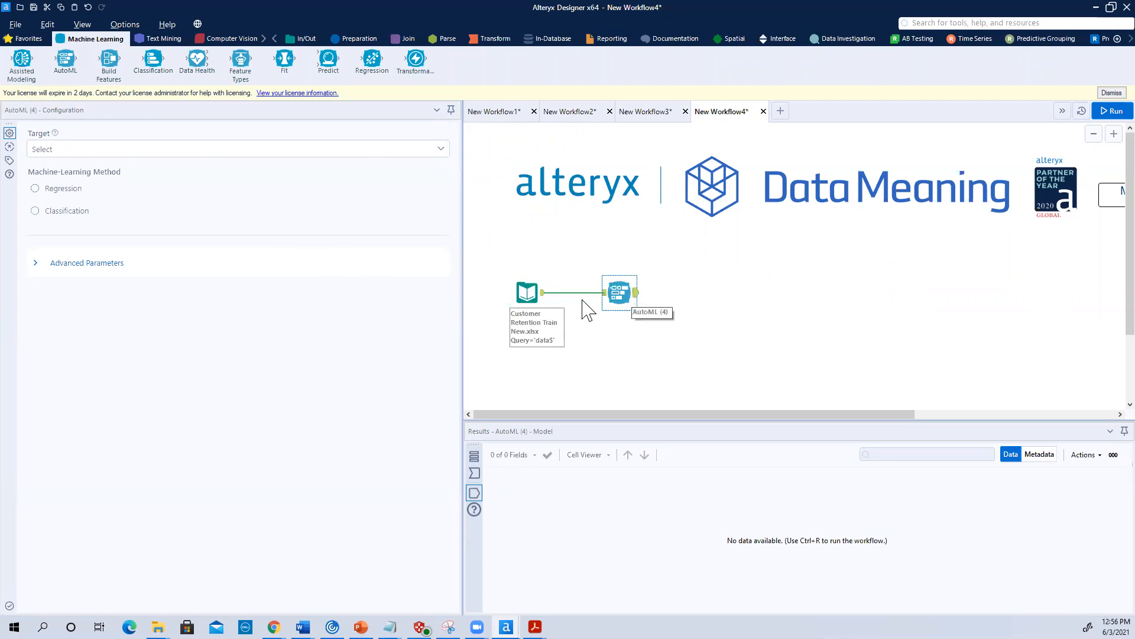
{"action": "left_click", "coordinate": [440, 149]}
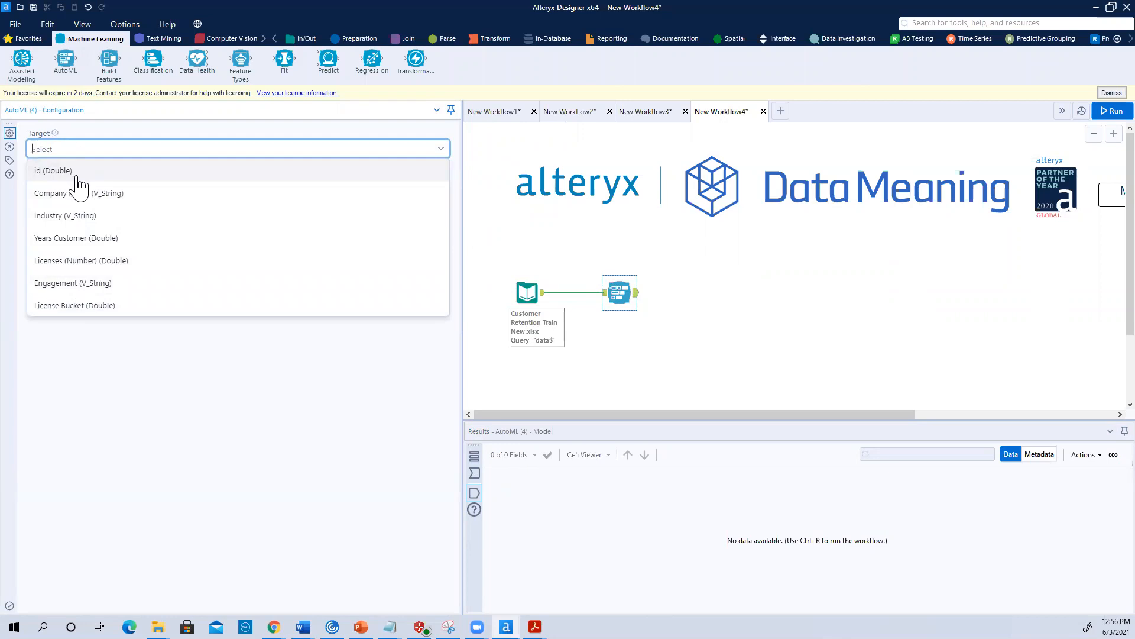
{"action": "left_click", "coordinate": [516, 294]}
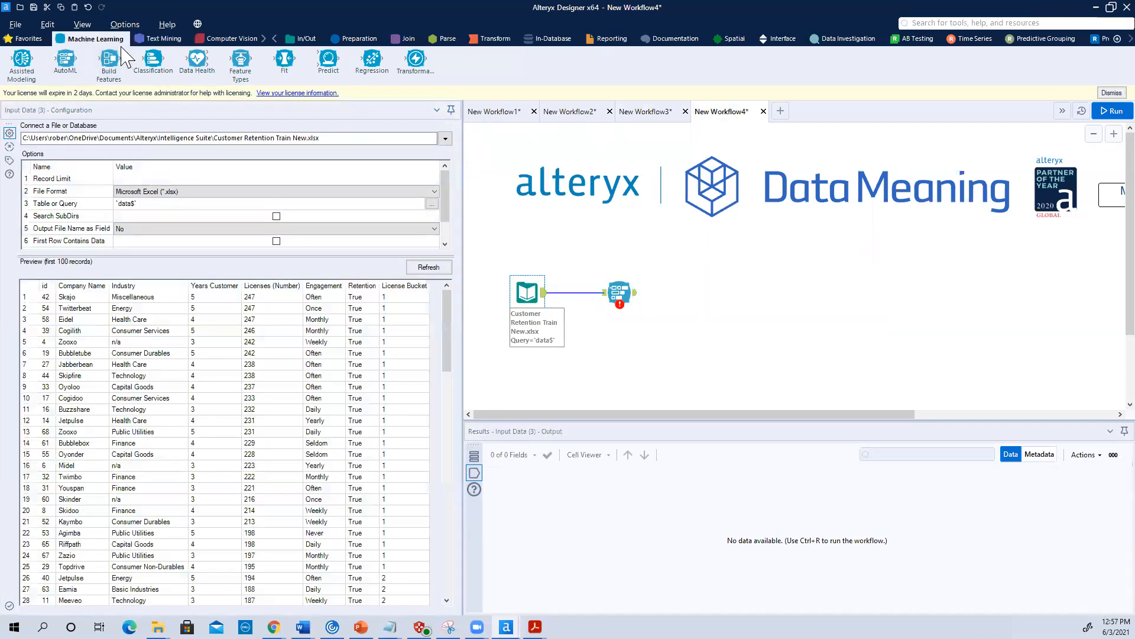
{"action": "left_click_drag", "start_coordinate": [619, 293], "coordinate": [705, 292]}
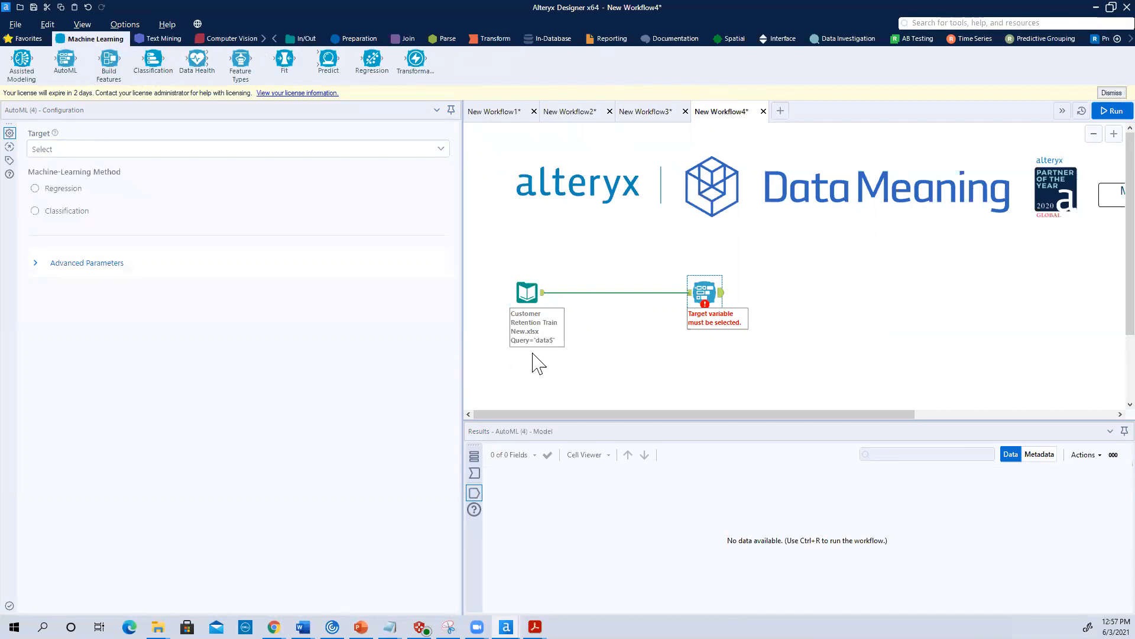
In New Workflow4, delete the input and AutoML tools and paste the copied chain of Input Data, Select, AutoML and Output Data tools.
{"action": "left_click_drag", "start_coordinate": [483, 274], "coordinate": [838, 374]}
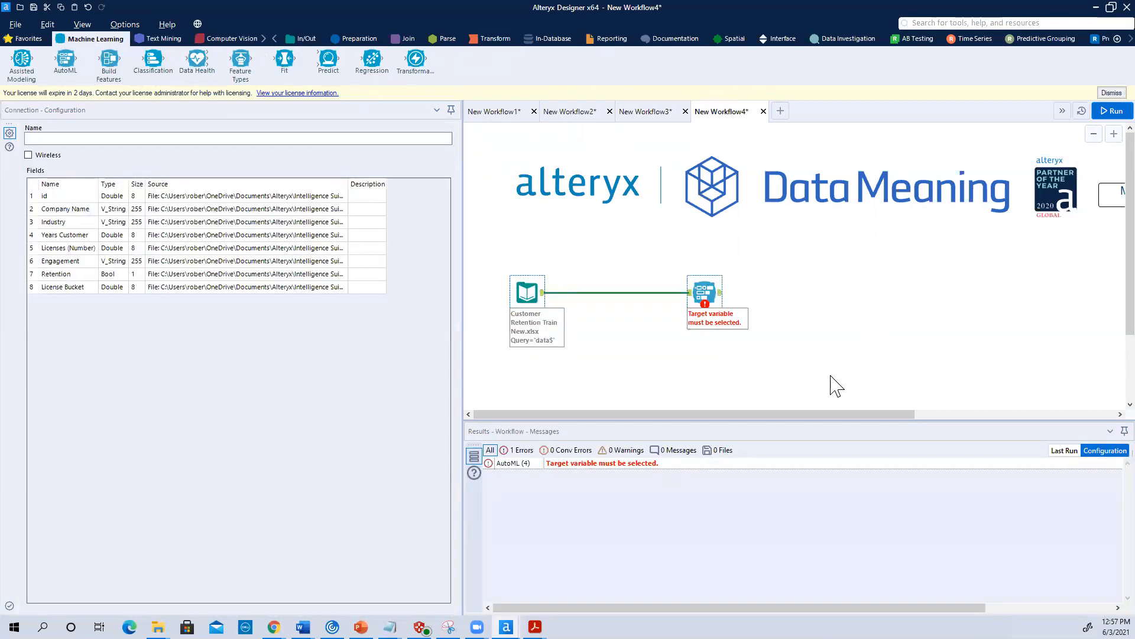
{"action": "key", "text": "Delete"}
{"action": "right_click", "coordinate": [564, 300]}
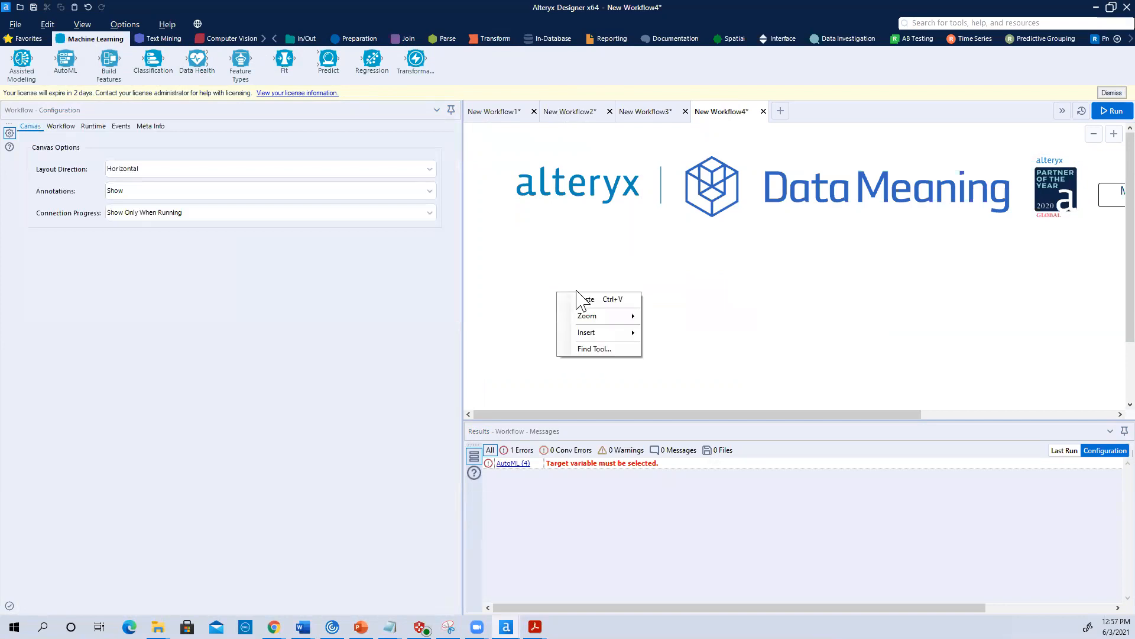
{"action": "left_click", "coordinate": [586, 299]}
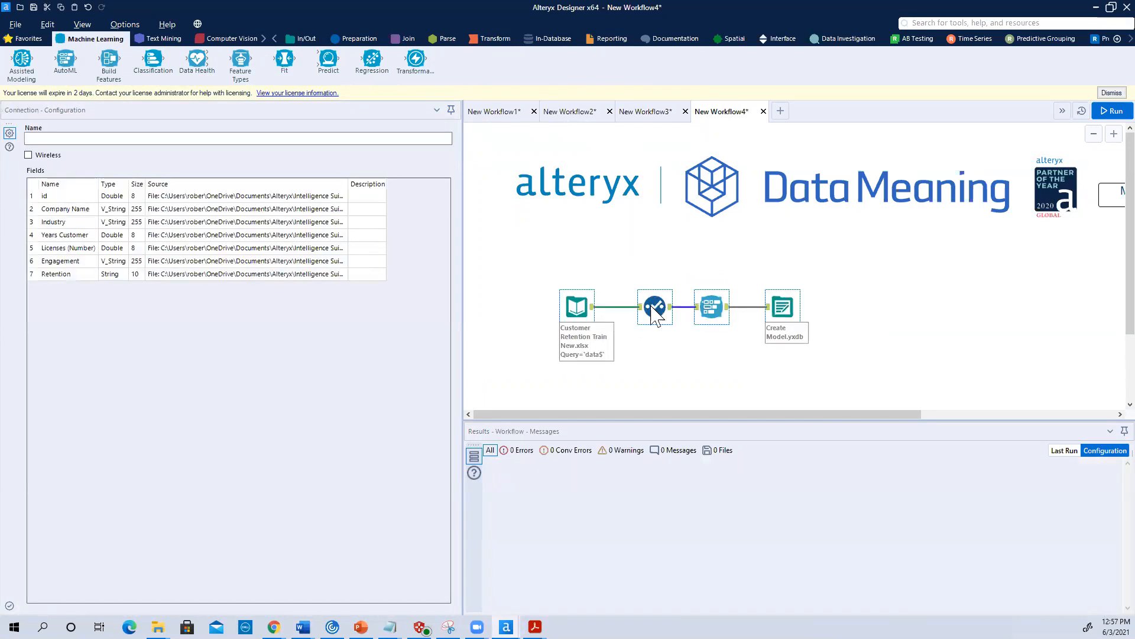
Review the Select and AutoML tool configurations and run the workflow.
{"action": "left_click", "coordinate": [654, 309]}
{"action": "left_click", "coordinate": [709, 307]}
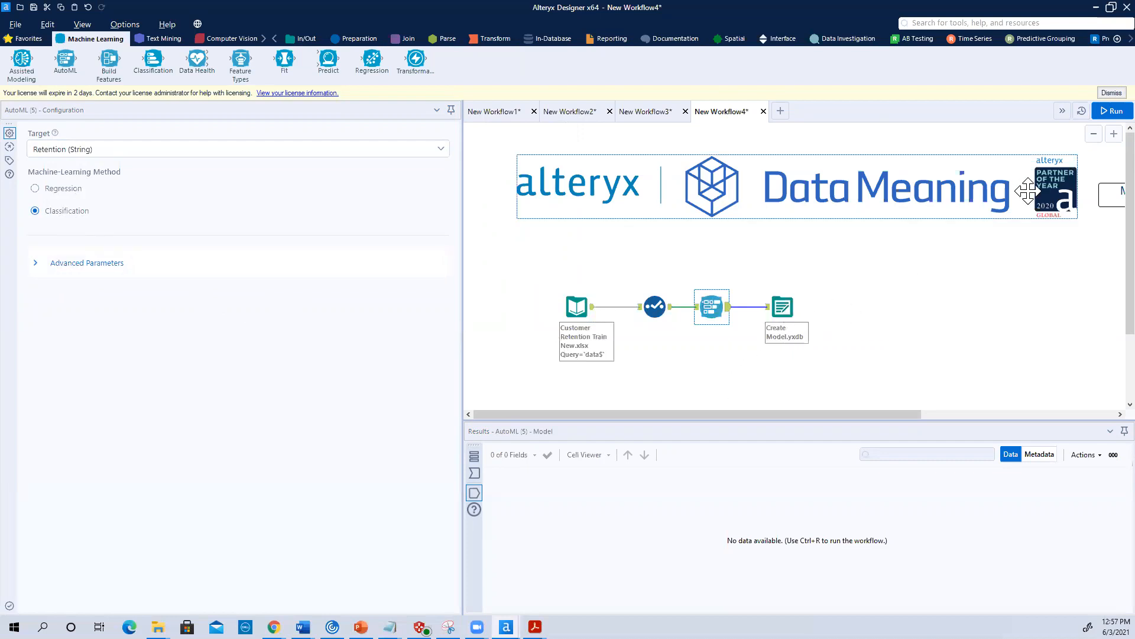
{"action": "left_click", "coordinate": [1112, 110]}
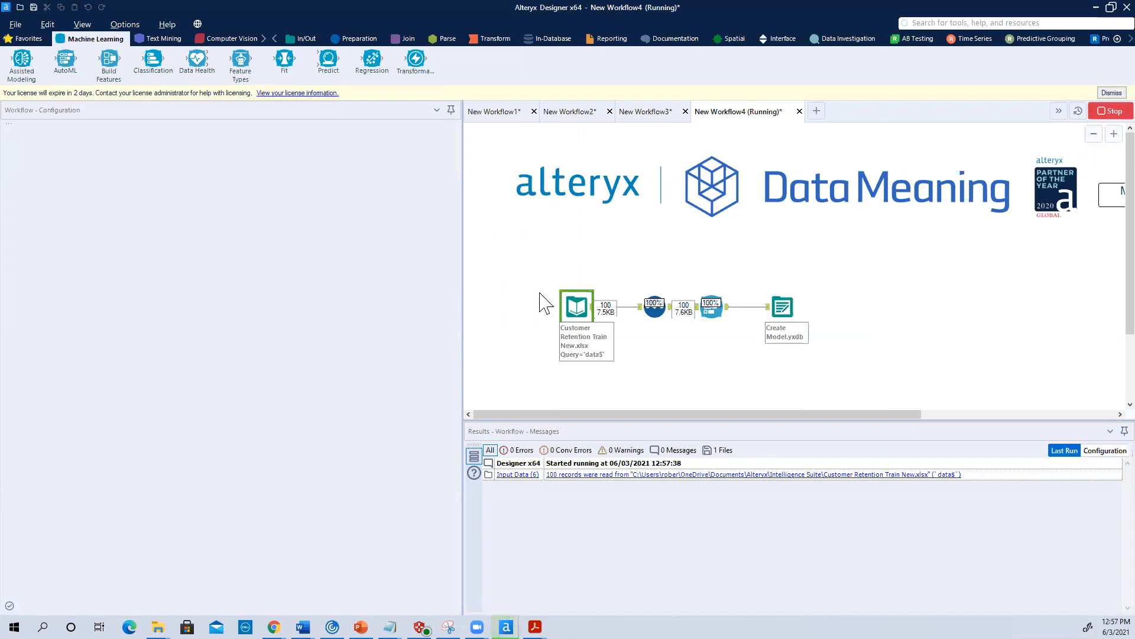
Examine the AutoML model metrics sent to the Create Model.yxdb output.
{"action": "left_click", "coordinate": [783, 310]}
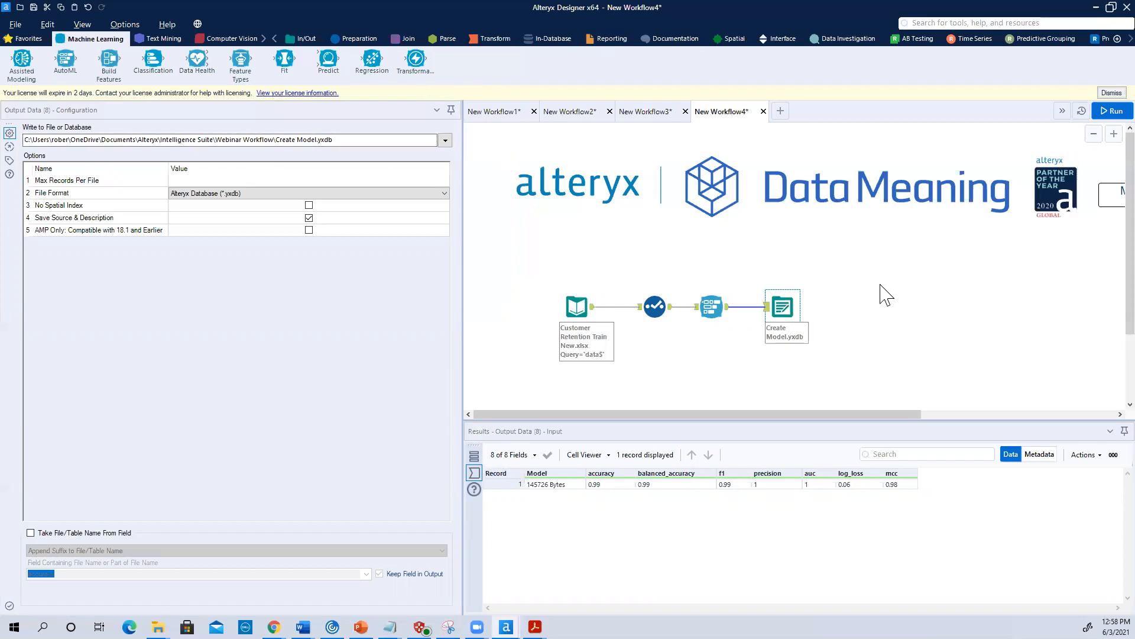
{"action": "scroll", "coordinate": [816, 213], "scroll_direction": "down", "scroll_amount": 2}
{"action": "scroll", "coordinate": [833, 271], "scroll_direction": "down", "scroll_amount": 2}
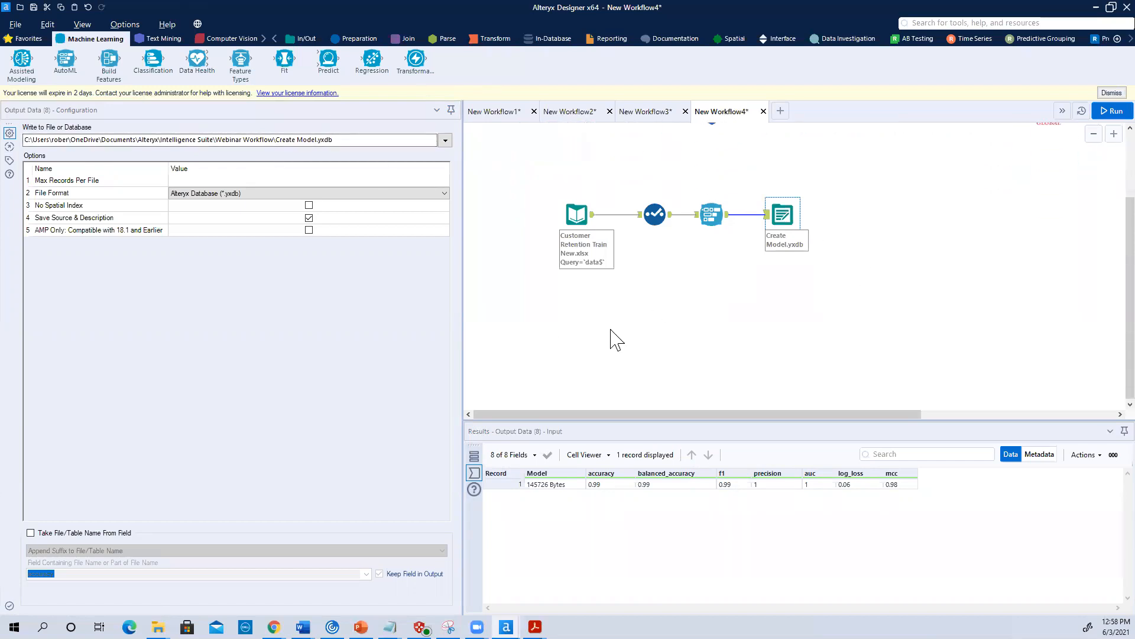
Paste the copied prediction chain of Input Data, Select, Predict, Filter and Browse tools below the model training chain.
{"action": "right_click", "coordinate": [556, 335]}
{"action": "left_click", "coordinate": [571, 340]}
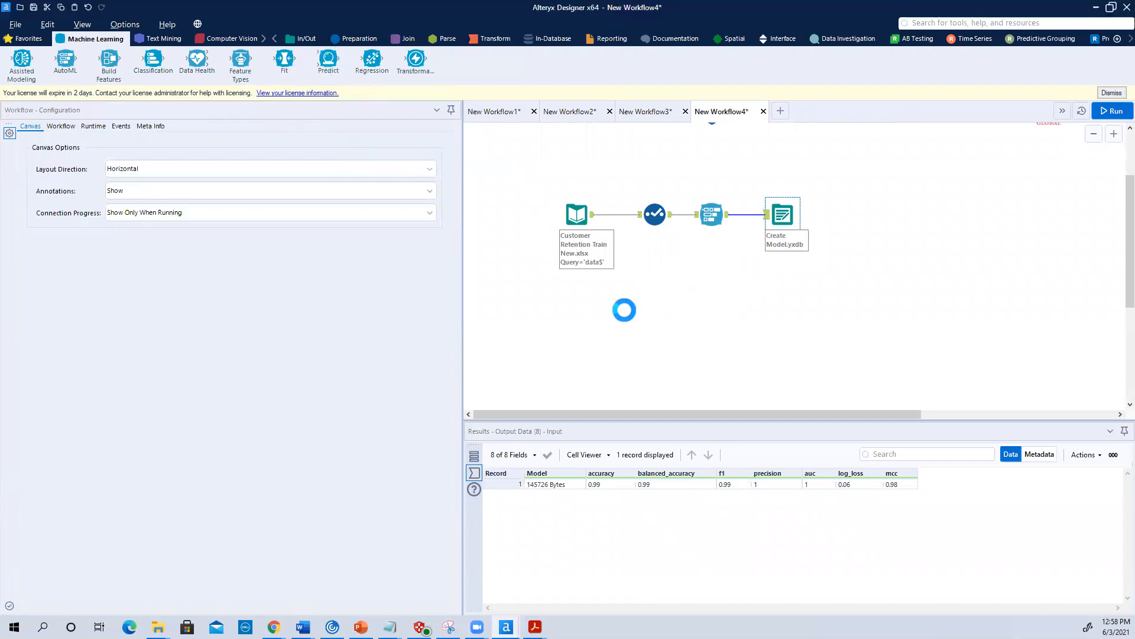
Put the four model training tools, from the Customer Retention Train New input to the Create Model.yxdb output, in a new container and disable it.
{"action": "left_click_drag", "start_coordinate": [518, 179], "coordinate": [843, 262]}
{"action": "right_click", "coordinate": [783, 214]}
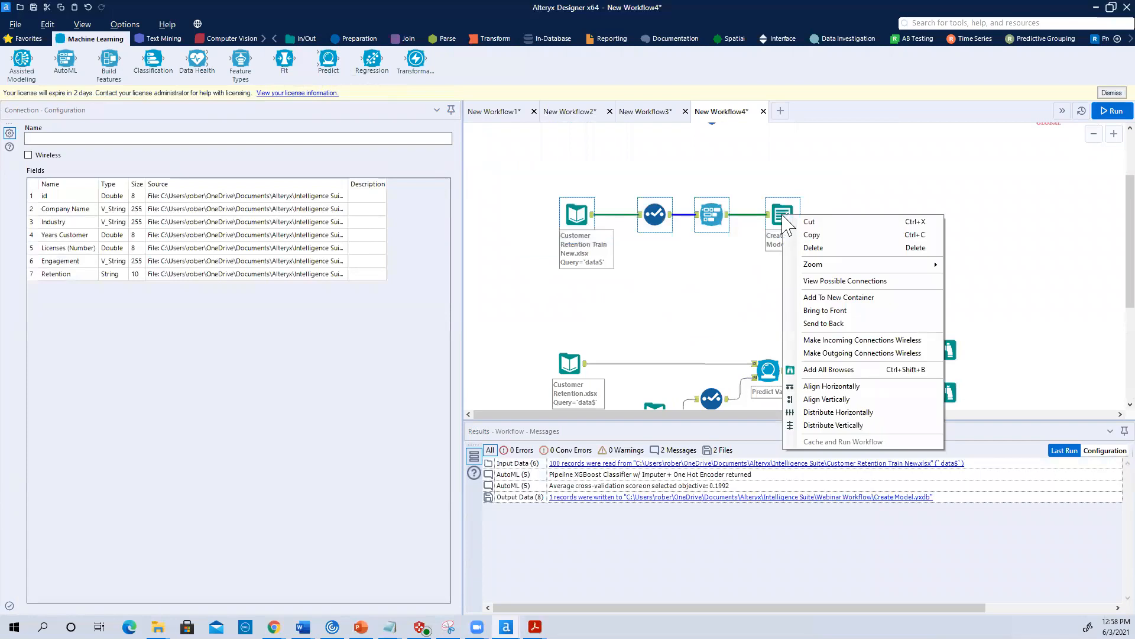
{"action": "left_click", "coordinate": [828, 294]}
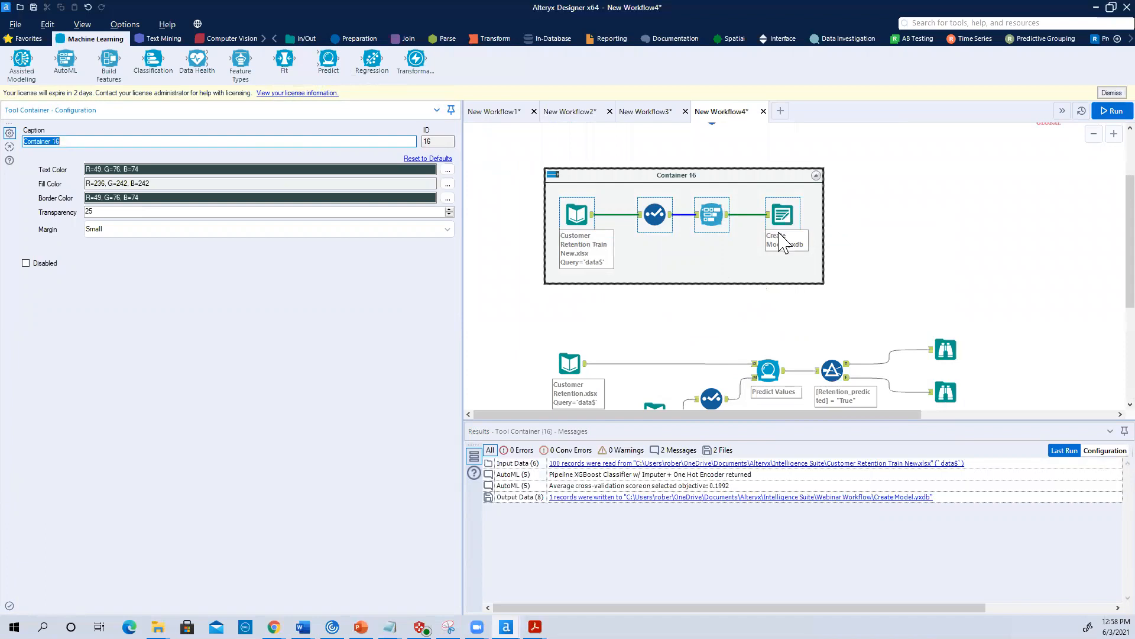
{"action": "left_click", "coordinate": [553, 175]}
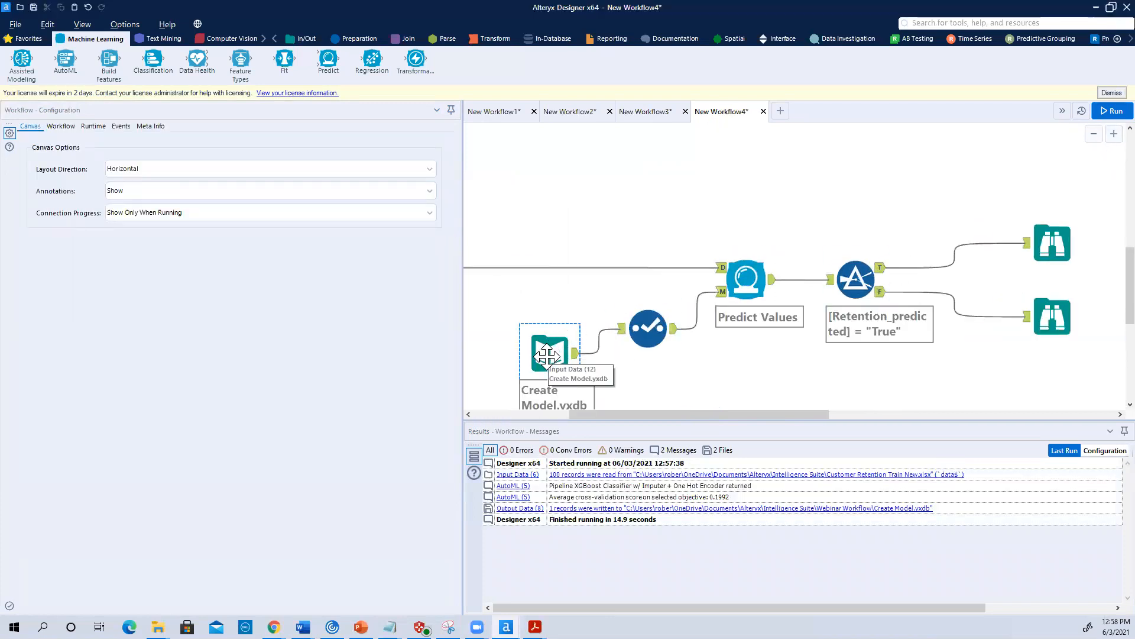
Review the Select and Predict tool configurations in the prediction chain and run the workflow.
{"action": "left_click", "coordinate": [649, 339]}
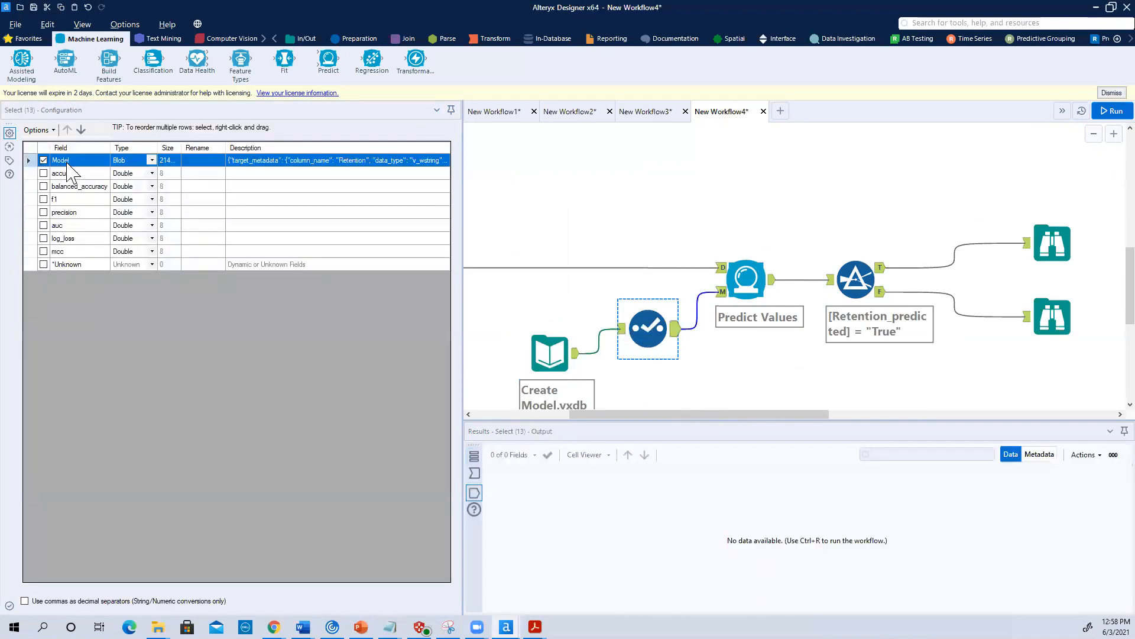
{"action": "left_click", "coordinate": [760, 287]}
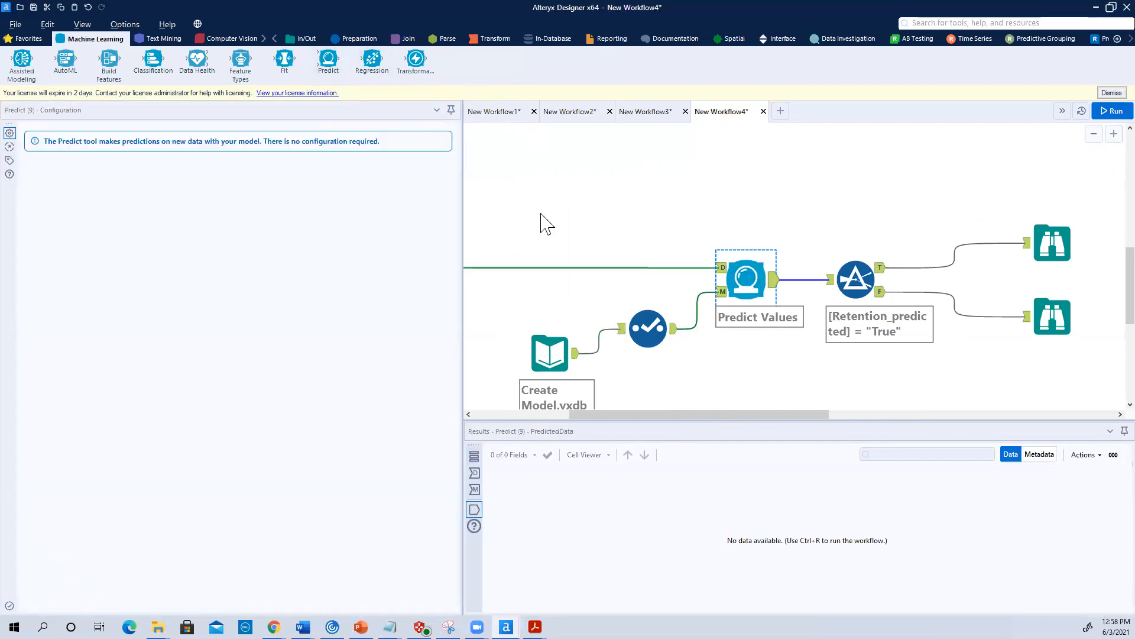
{"action": "left_click_drag", "start_coordinate": [774, 414], "coordinate": [616, 436]}
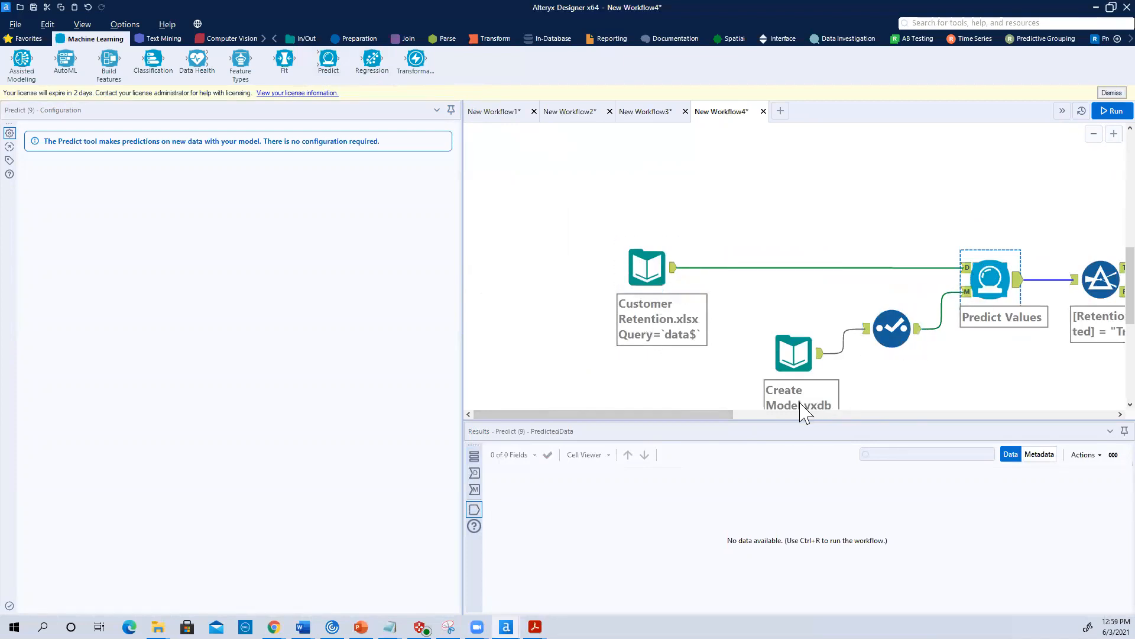
{"action": "left_click_drag", "start_coordinate": [715, 421], "coordinate": [911, 421]}
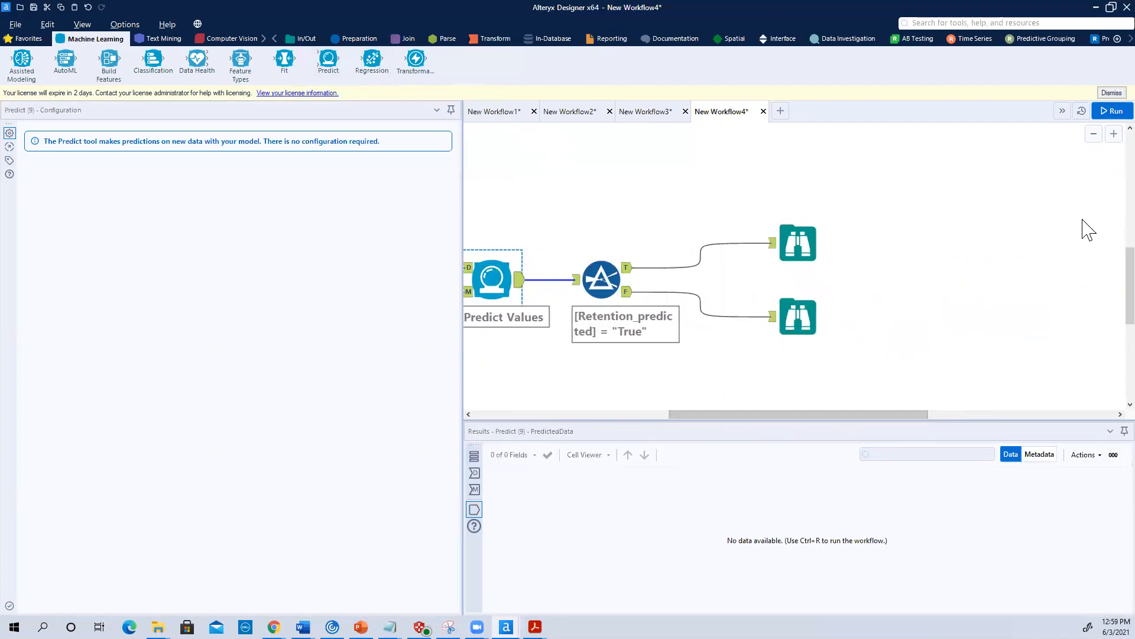
{"action": "left_click", "coordinate": [1103, 113]}
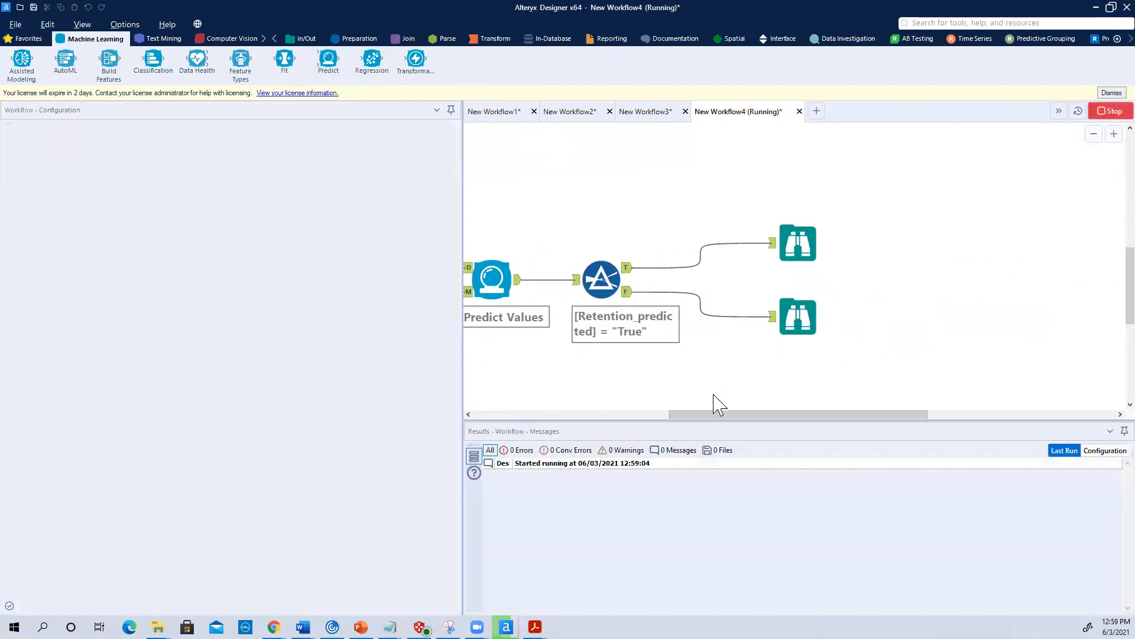
Examine the predicted records in the Browse tools on the Filter's true and false outputs.
{"action": "left_click_drag", "start_coordinate": [732, 423], "coordinate": [603, 372]}
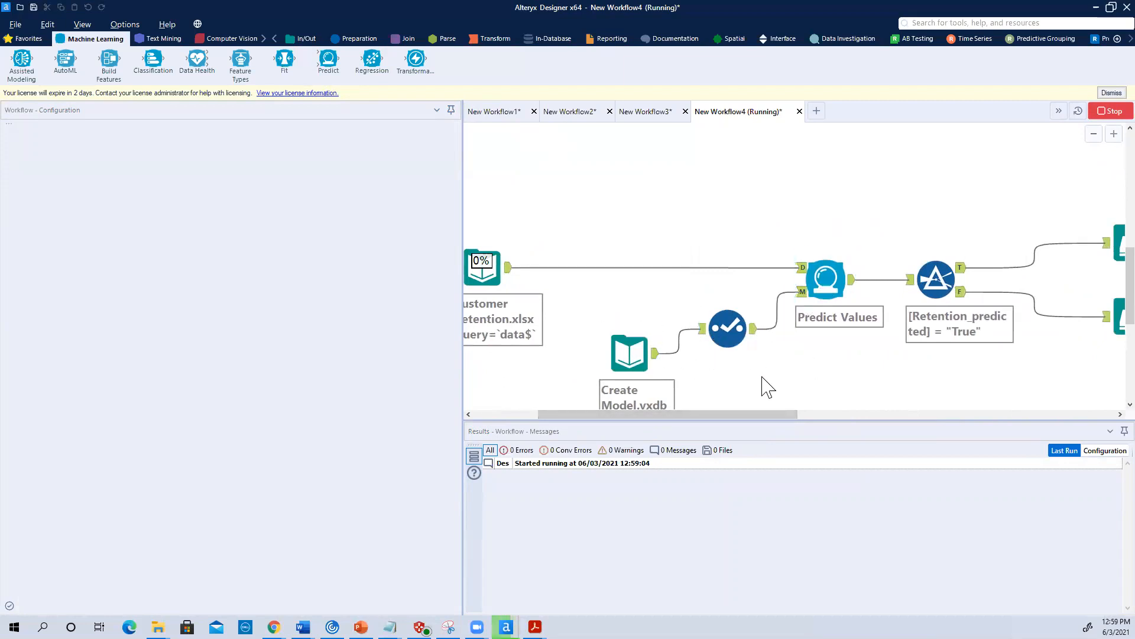
{"action": "left_click_drag", "start_coordinate": [781, 415], "coordinate": [851, 417]}
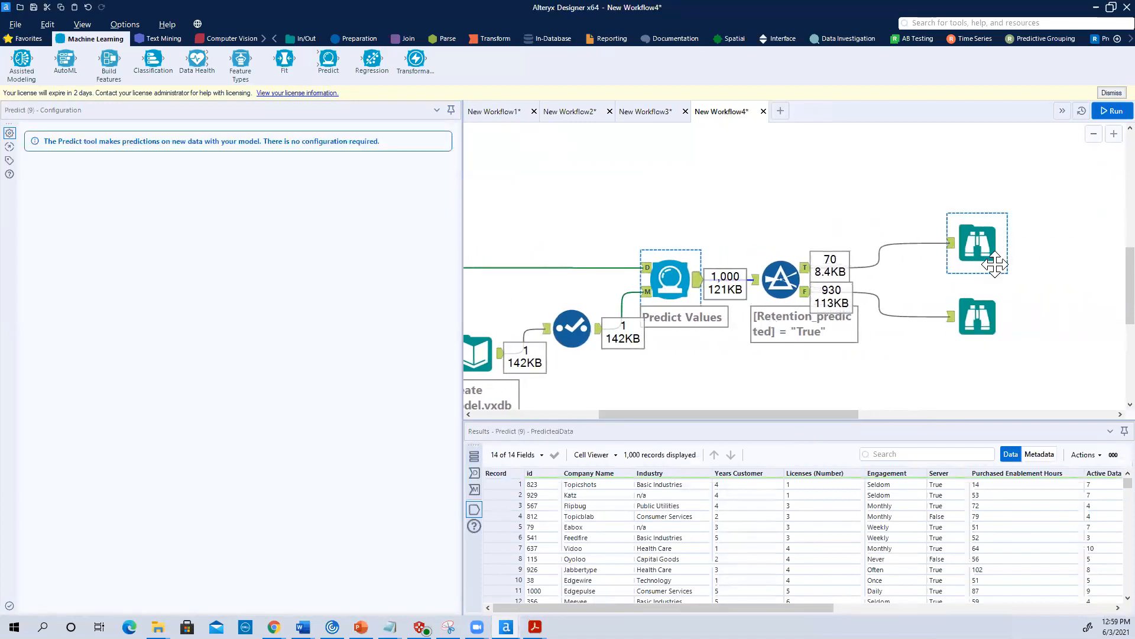
{"action": "left_click", "coordinate": [977, 240]}
{"action": "left_click", "coordinate": [978, 307]}
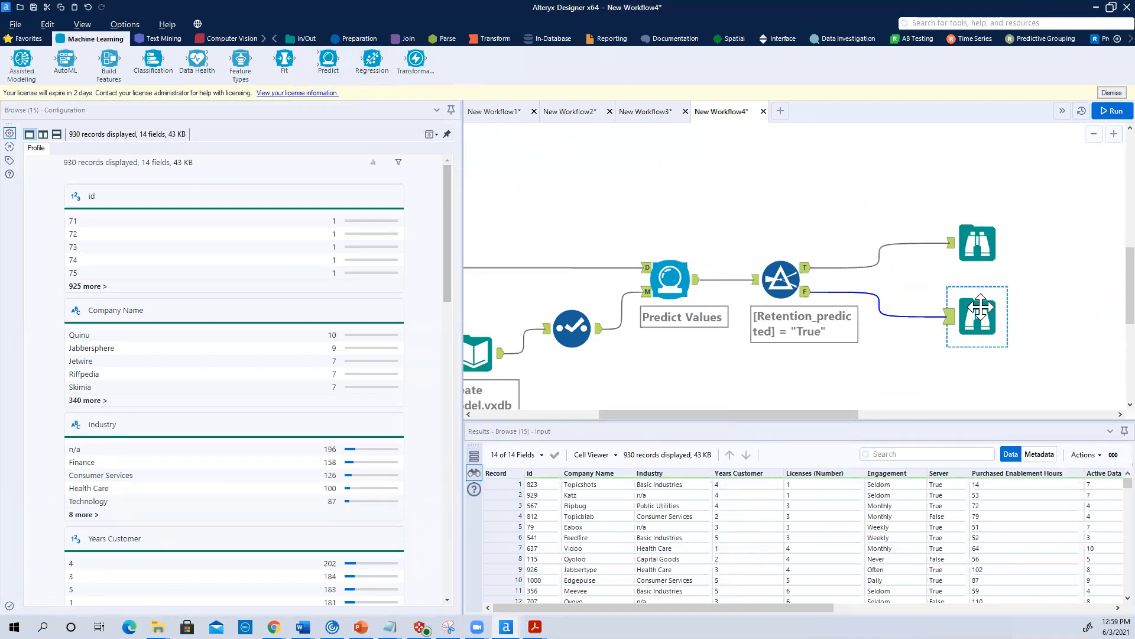
Enable the disabled container that holds the model training tools.
{"action": "left_click_drag", "start_coordinate": [664, 415], "coordinate": [591, 435]}
{"action": "scroll", "coordinate": [621, 213], "scroll_direction": "up", "scroll_amount": 5}
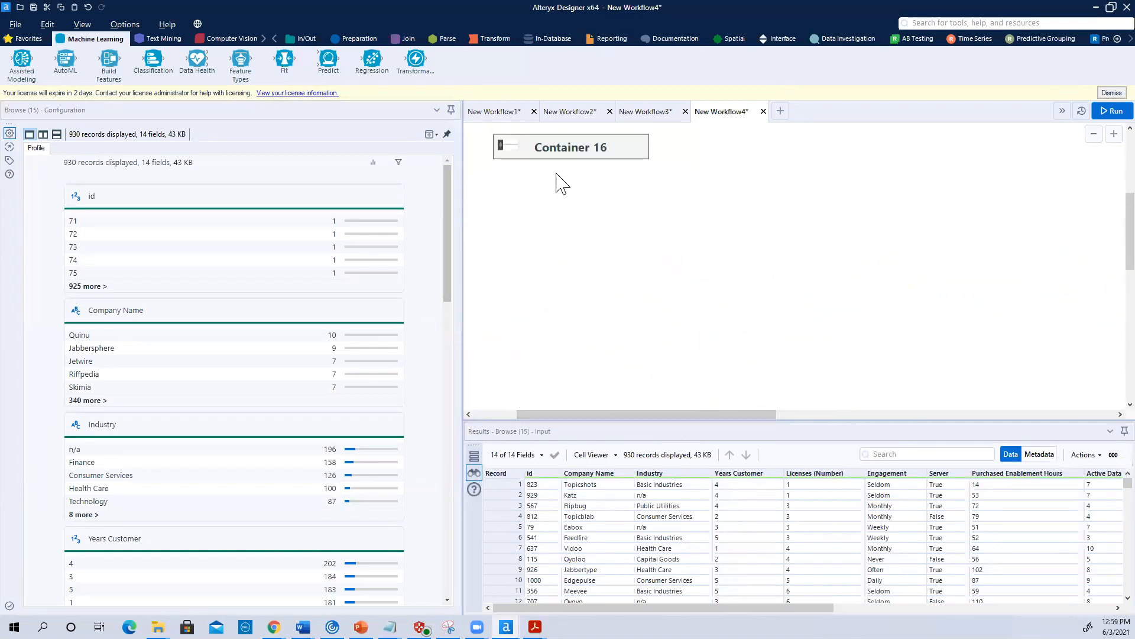
{"action": "left_click", "coordinate": [500, 145]}
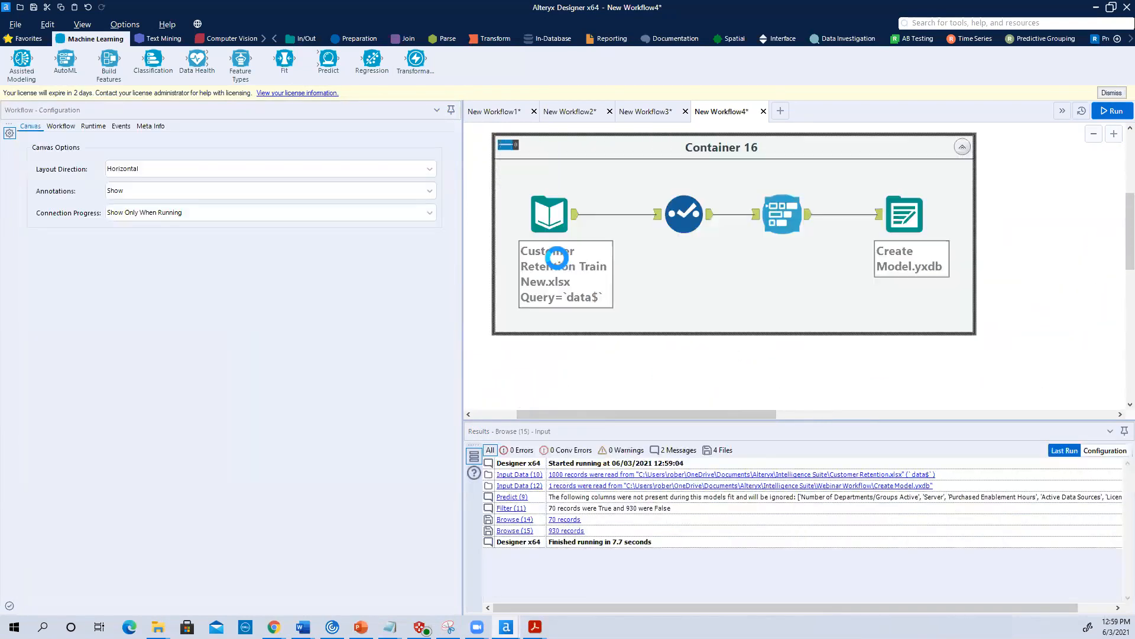